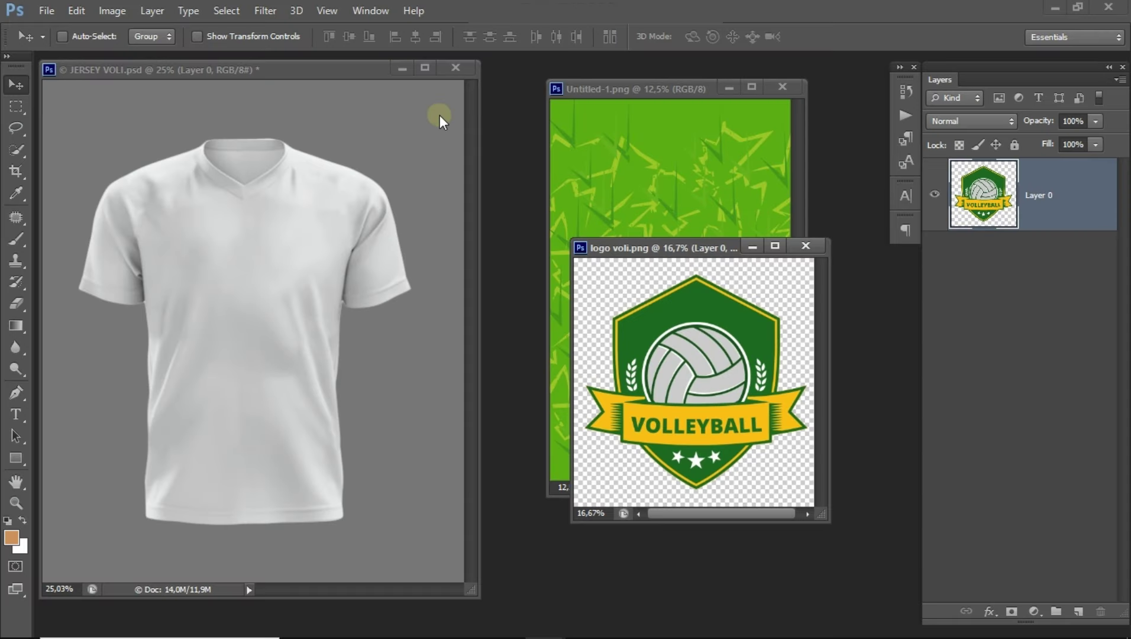
Step: Dock the jersey, Untitled-1 pattern and logo voli windows as tabs, with JERSEY VOLI.psd showing
drag(307, 68, 295, 53)
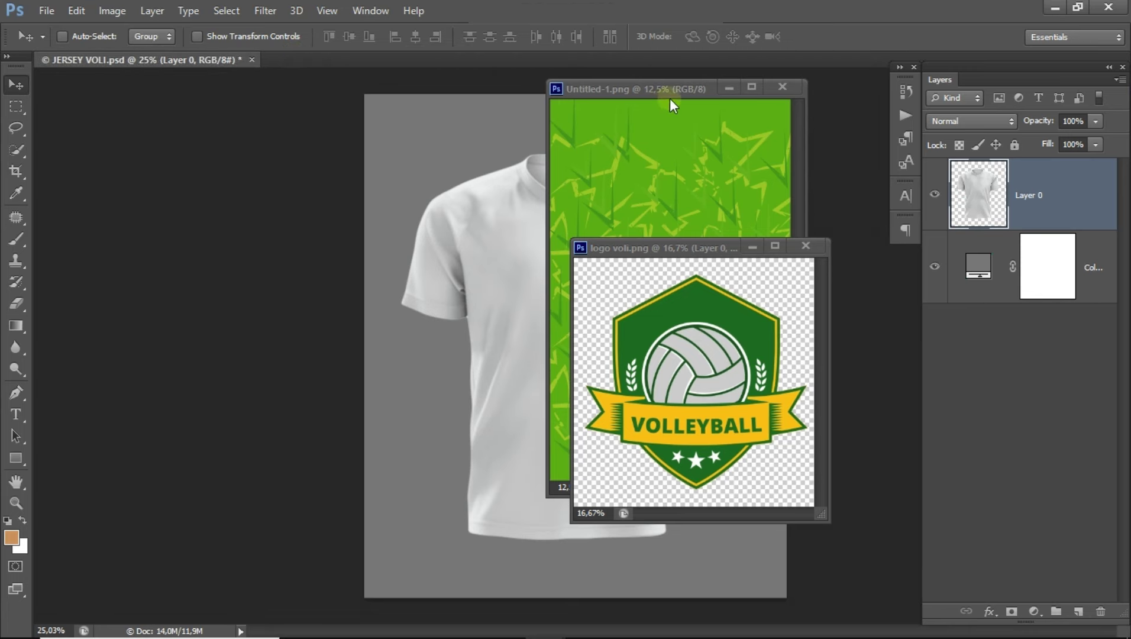
drag(651, 89, 387, 54)
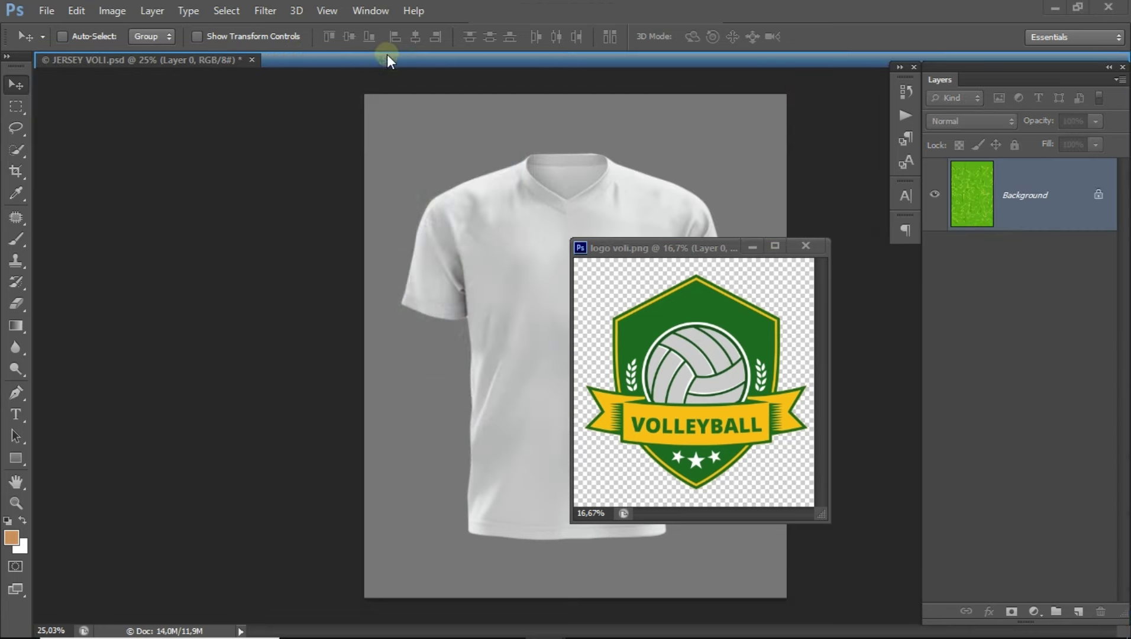
drag(684, 250, 534, 68)
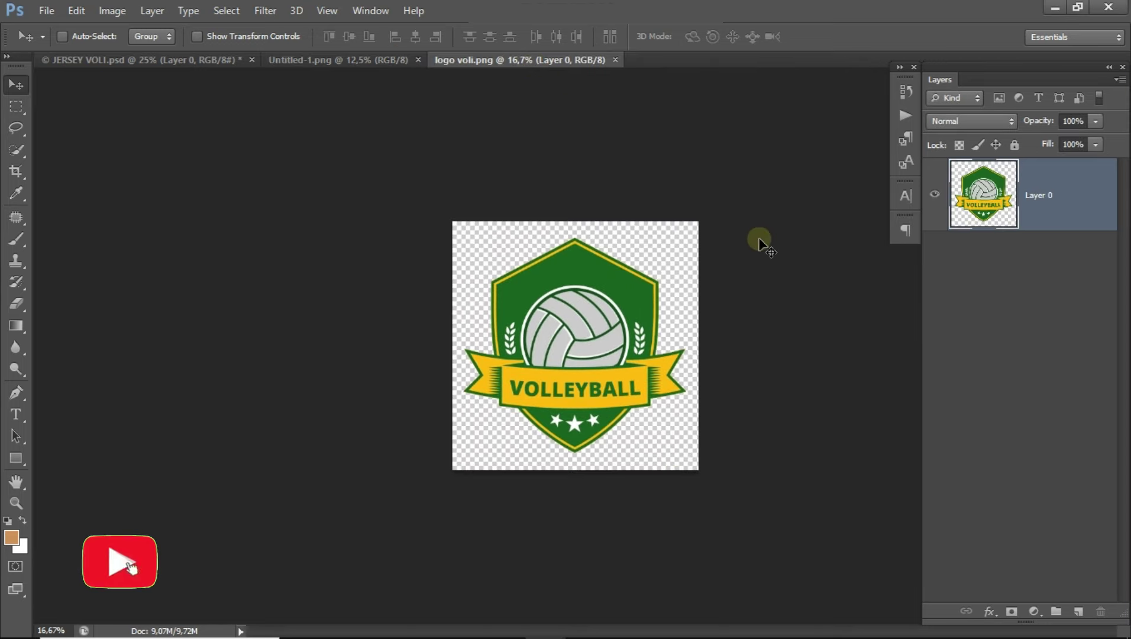
click(134, 57)
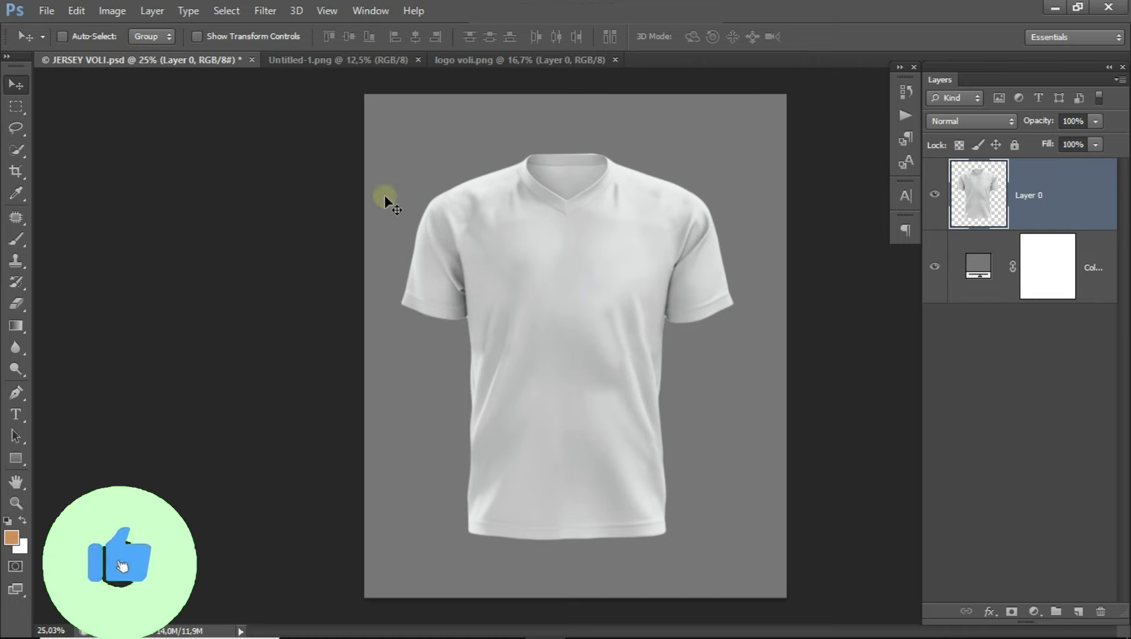
scroll(531, 322, up, 2)
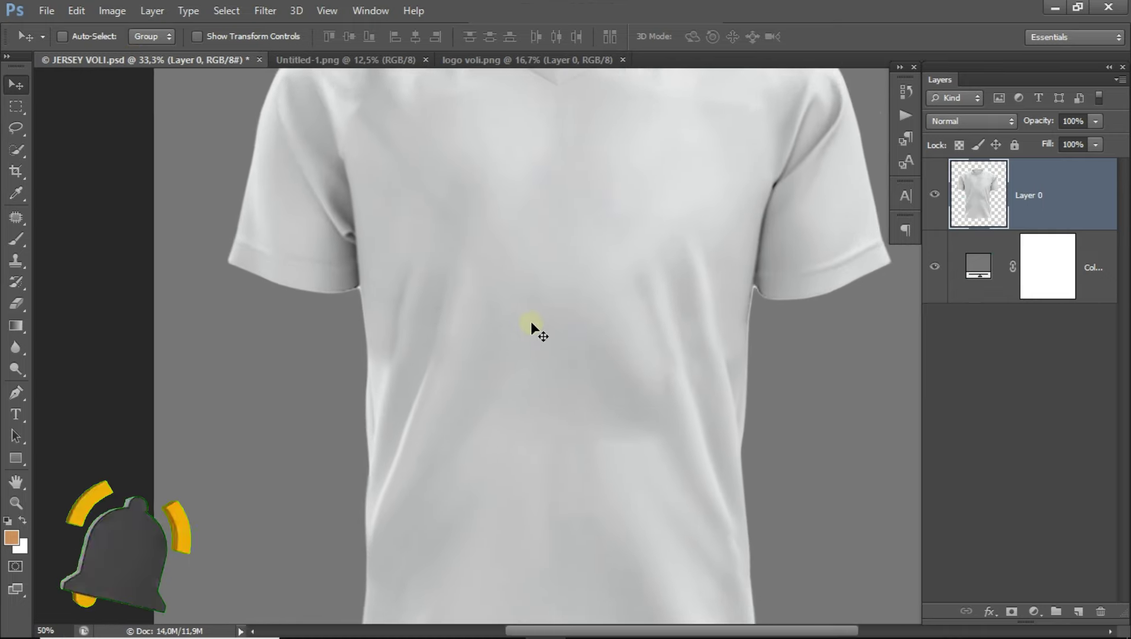
scroll(537, 286, up, 1)
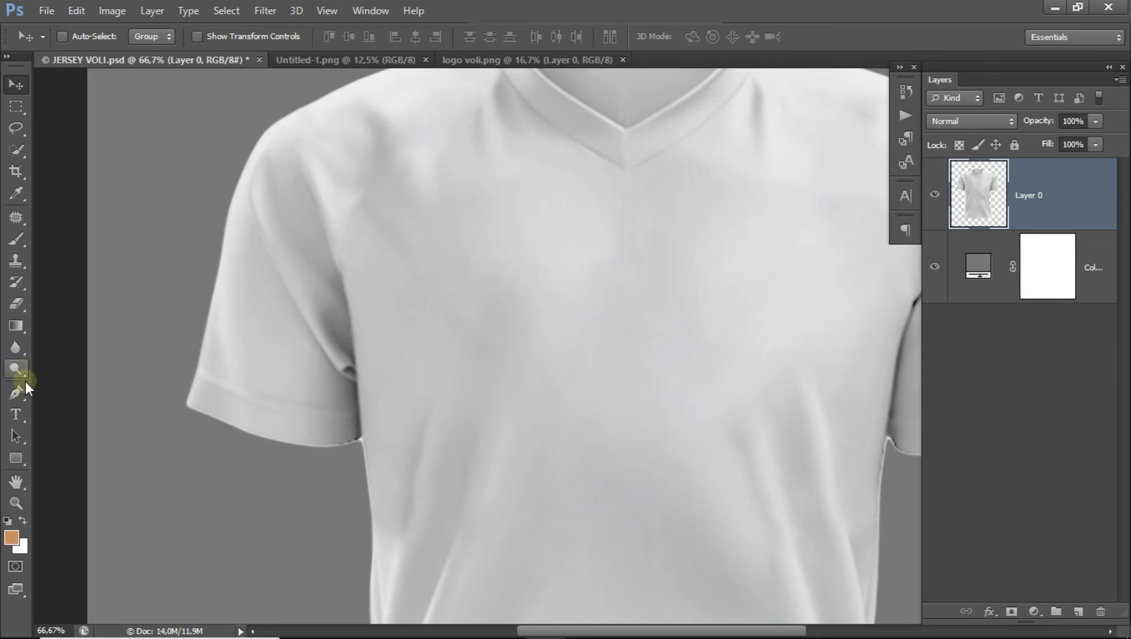
Step: Start a Pen path at the left armpit, tracing up the sleeve seam and over the left shoulder to the collar
click(17, 396)
drag(353, 374, 348, 291)
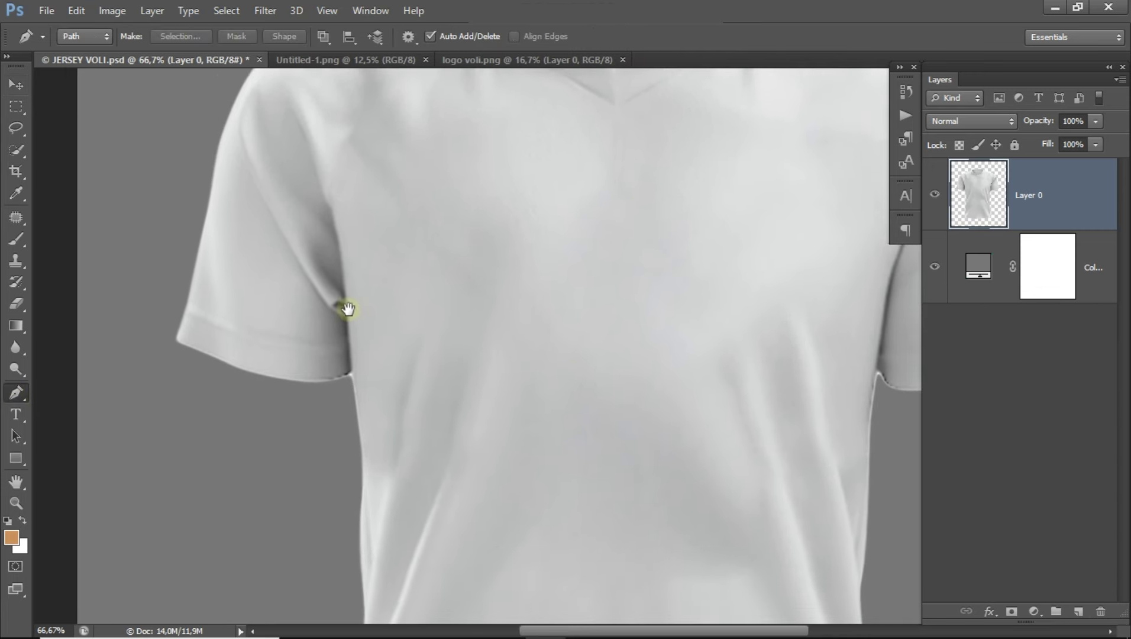
scroll(334, 323, up, 1)
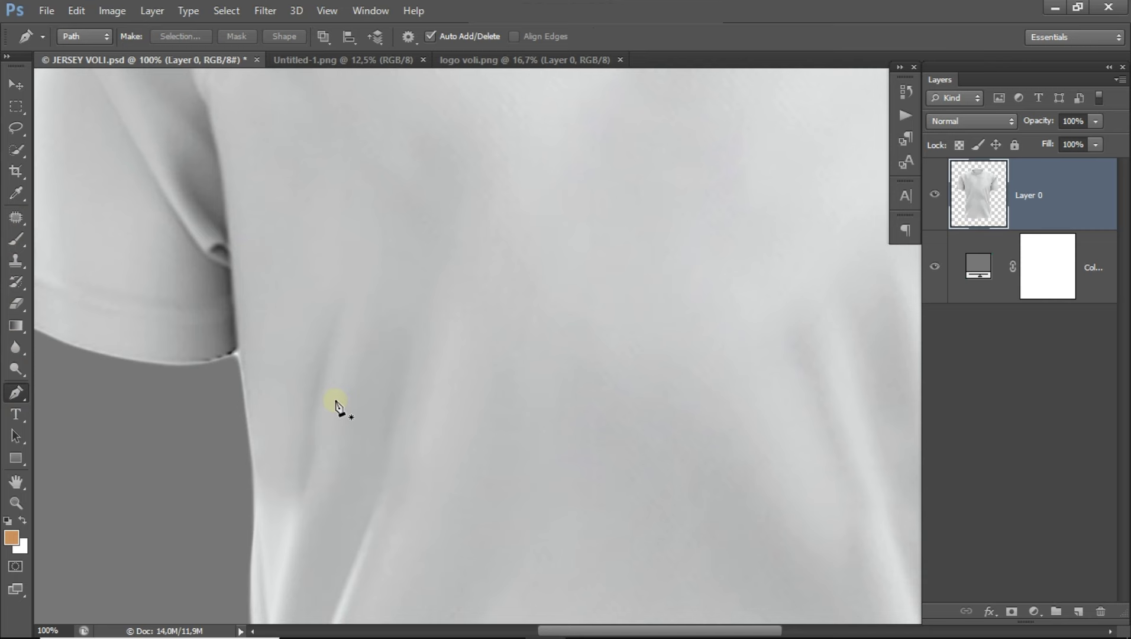
scroll(253, 391, left, 1)
click(248, 400)
drag(266, 353, 267, 340)
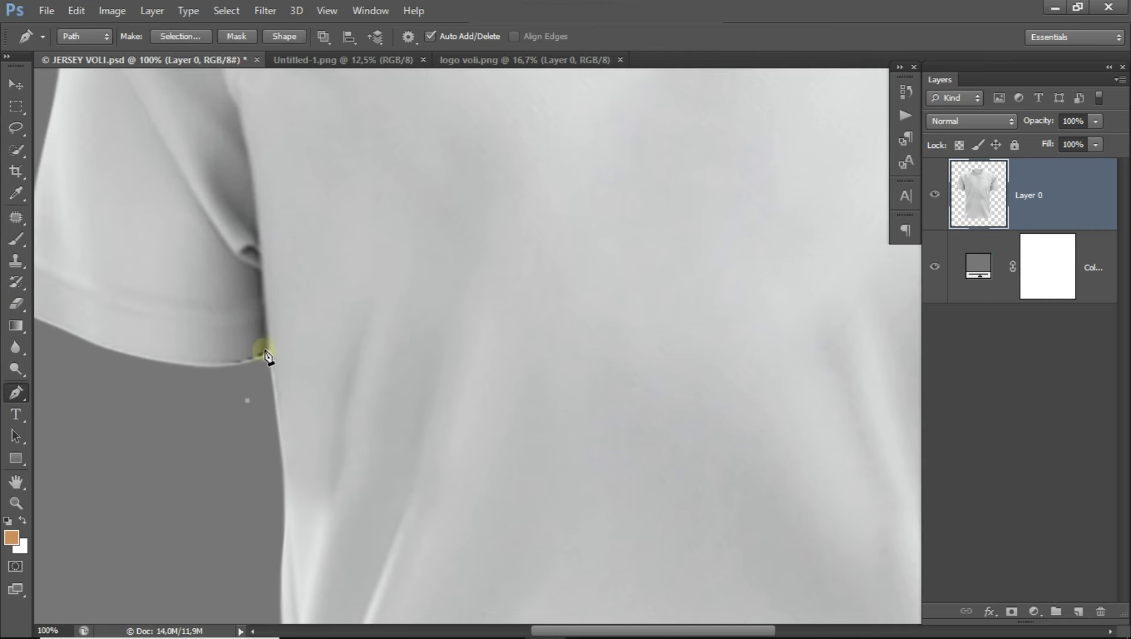
drag(260, 278, 257, 256)
mouse_move(257, 182)
mouse_down()
mouse_move(305, 348)
mouse_move(279, 260)
mouse_move(279, 339)
mouse_up()
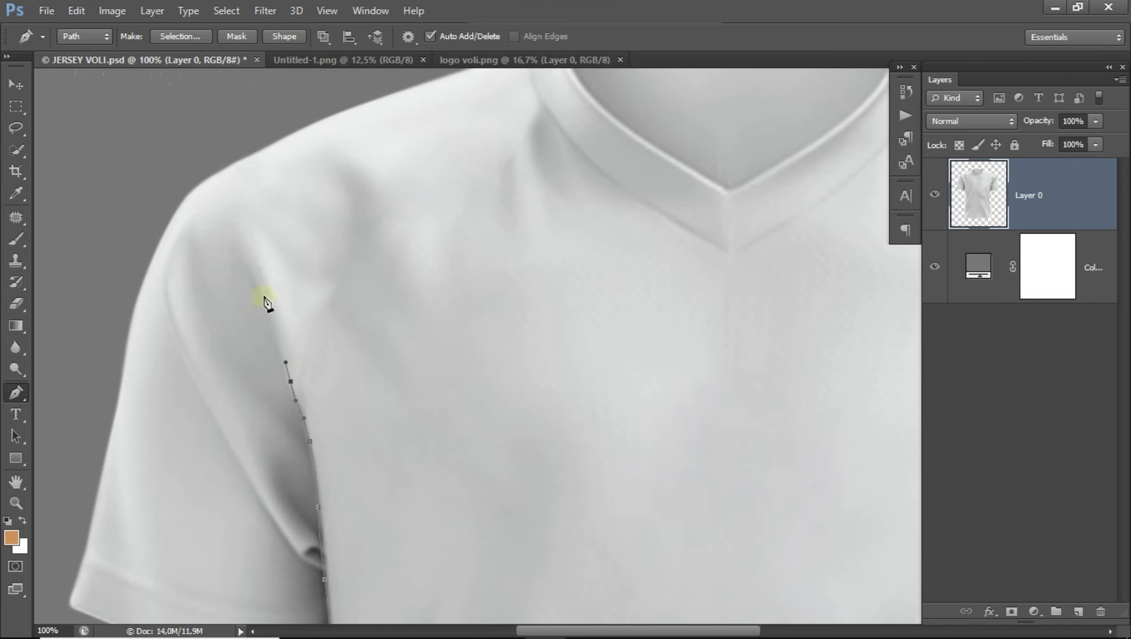
mouse_move(235, 228)
mouse_down()
mouse_move(195, 160)
mouse_move(187, 341)
mouse_up()
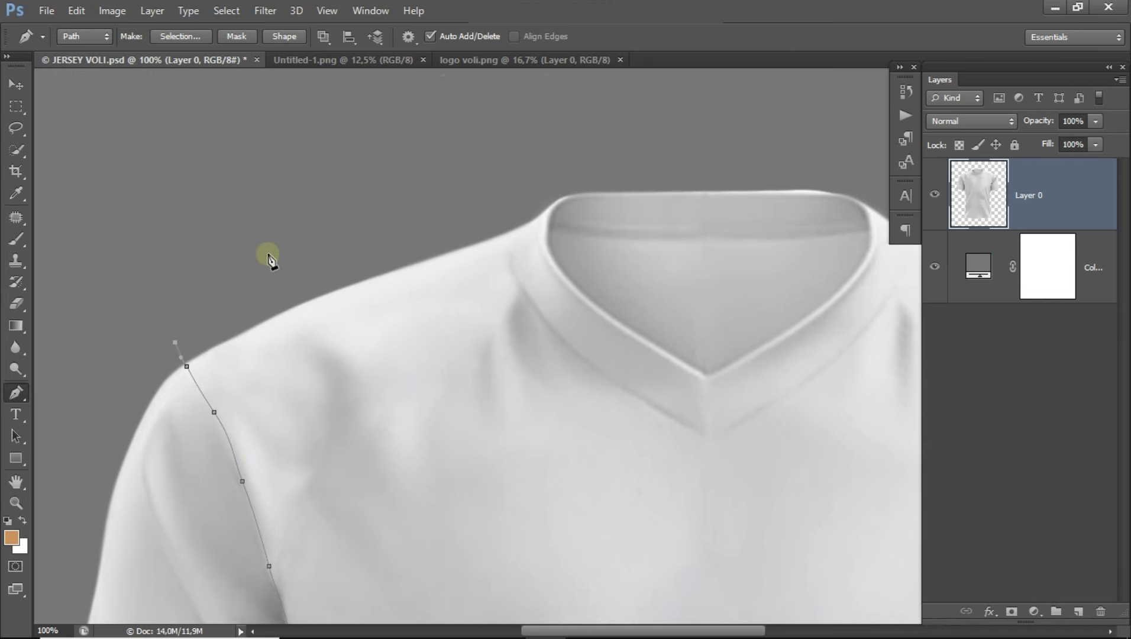
click(297, 248)
drag(423, 217, 460, 212)
click(515, 199)
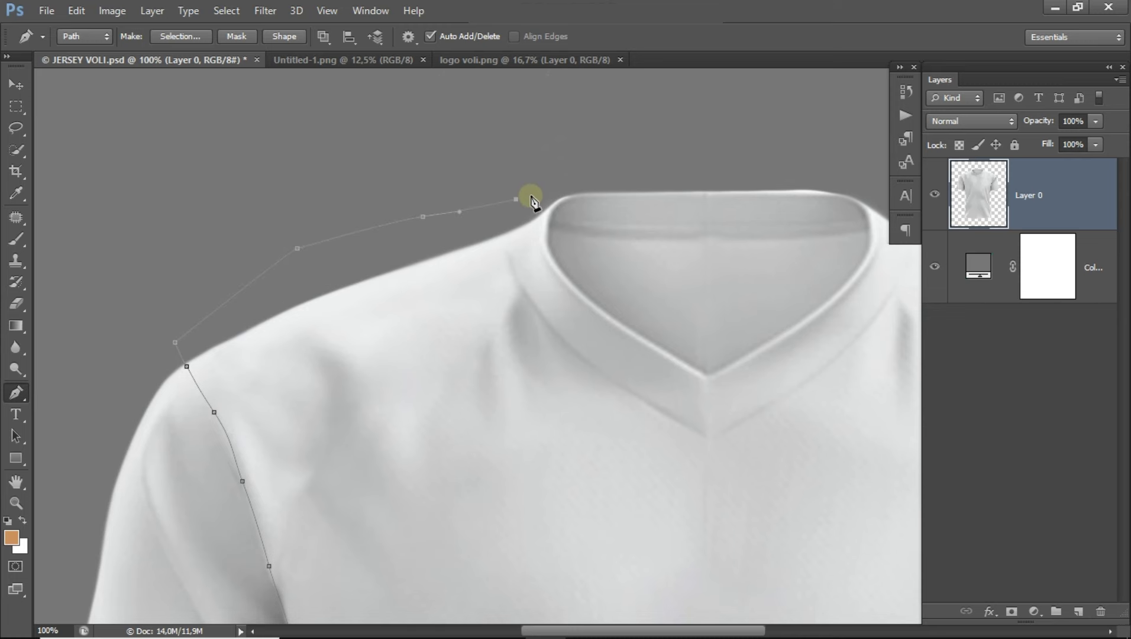
click(534, 196)
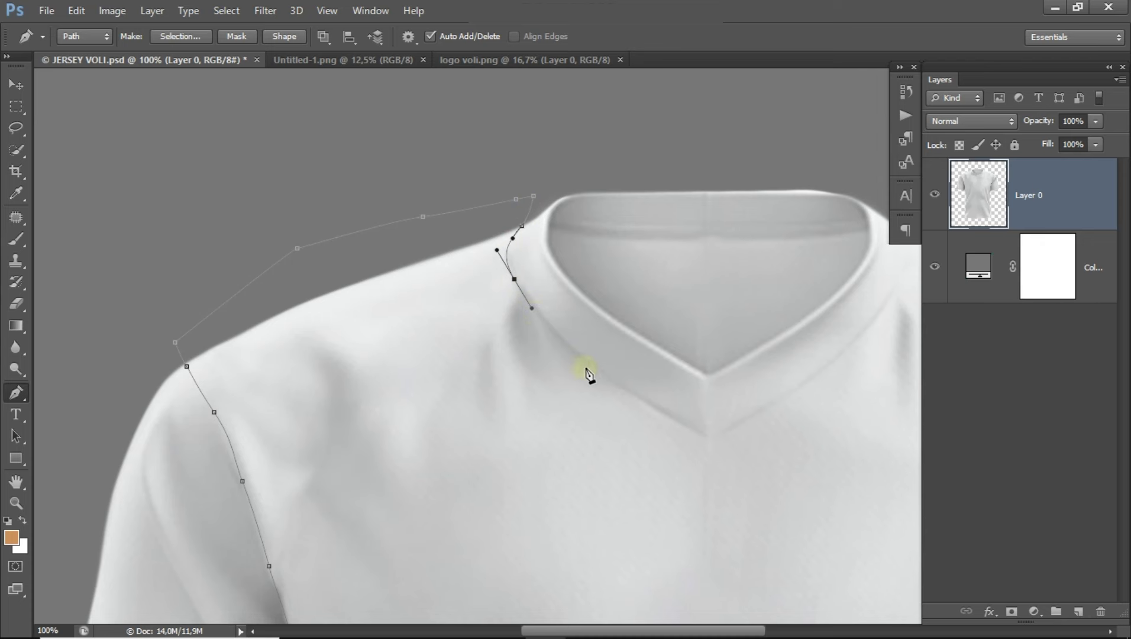
Step: Trace the path around the V-neck, across the right shoulder and down to the right armpit
mouse_move(602, 375)
mouse_down()
mouse_move(631, 395)
mouse_move(462, 318)
mouse_move(473, 336)
mouse_up()
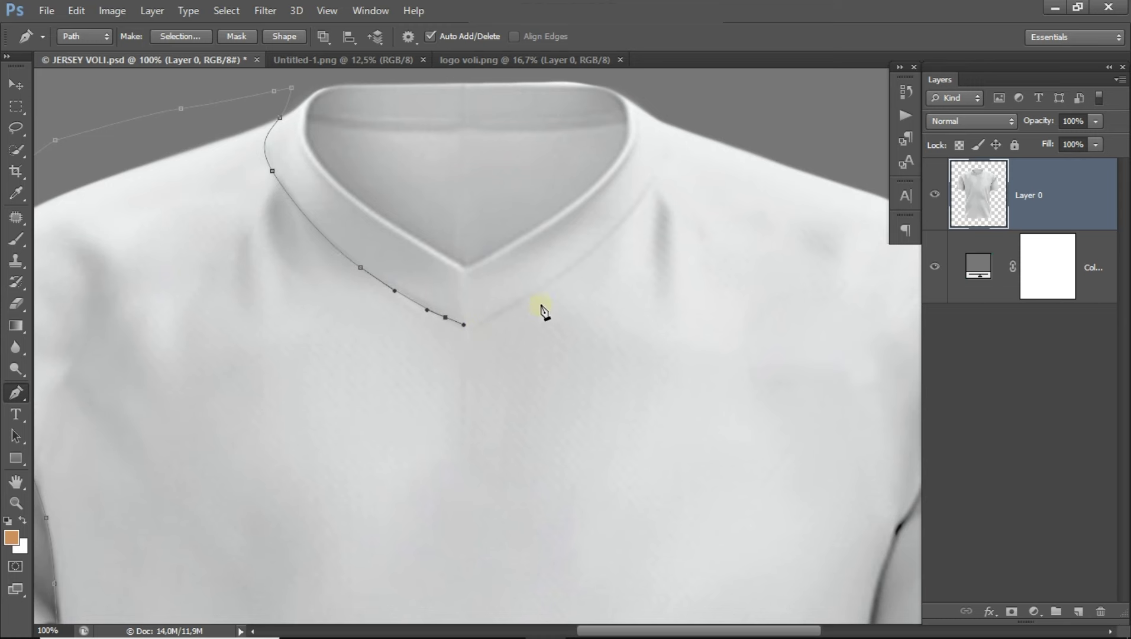
drag(609, 240, 625, 221)
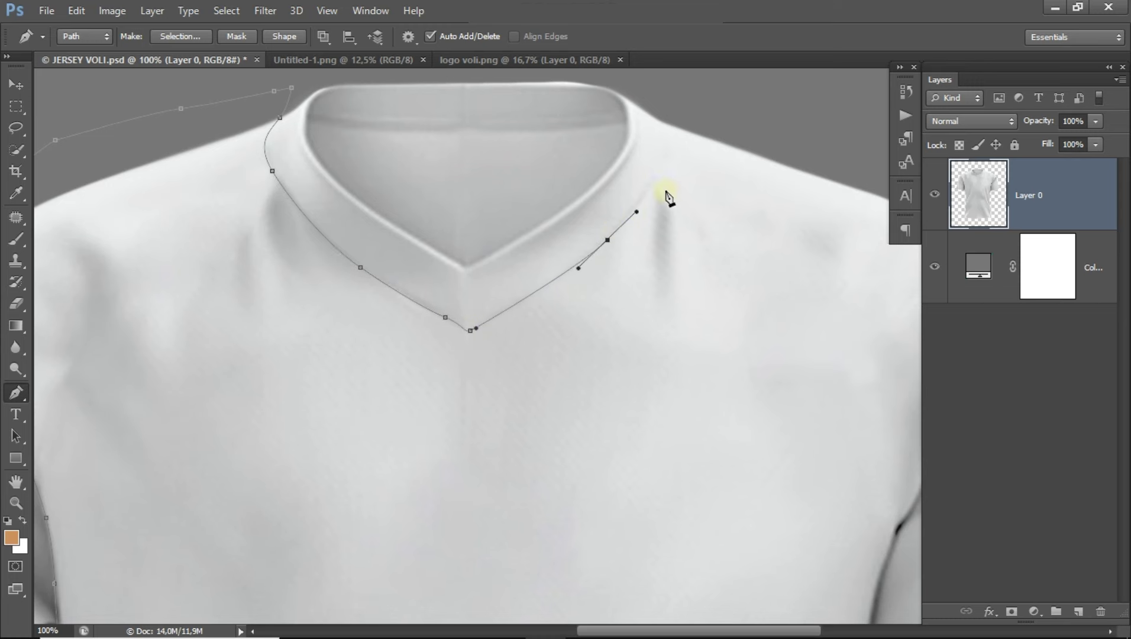
drag(663, 167, 664, 108)
drag(753, 169, 575, 163)
drag(765, 158, 826, 201)
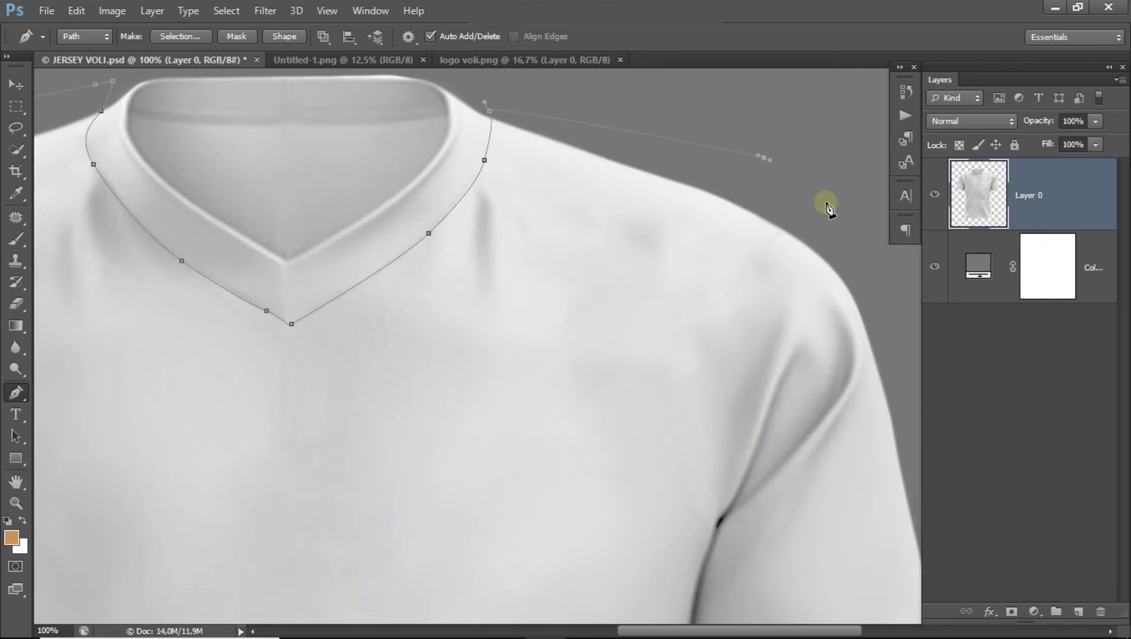
drag(810, 241, 737, 178)
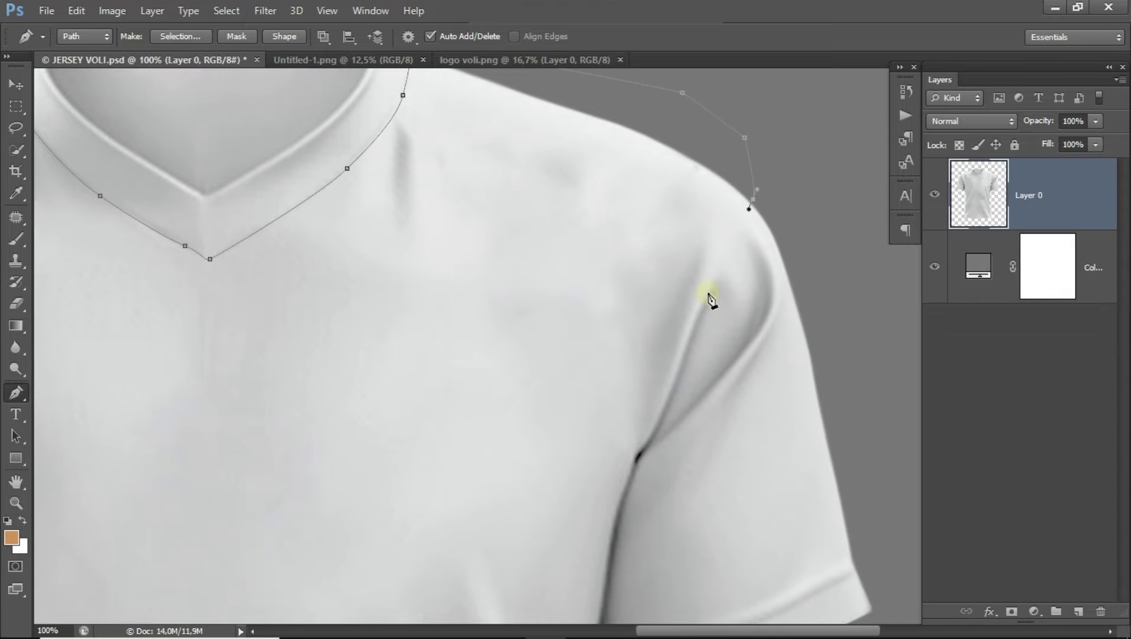
drag(707, 302, 692, 329)
scroll(674, 268, down, 4)
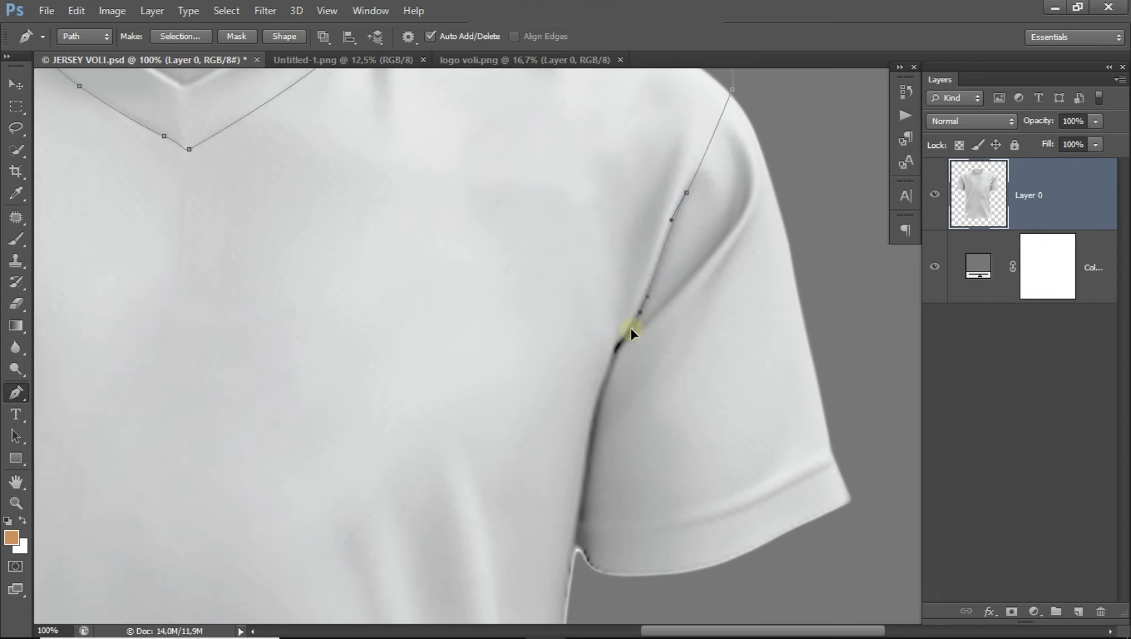
drag(608, 380, 609, 260)
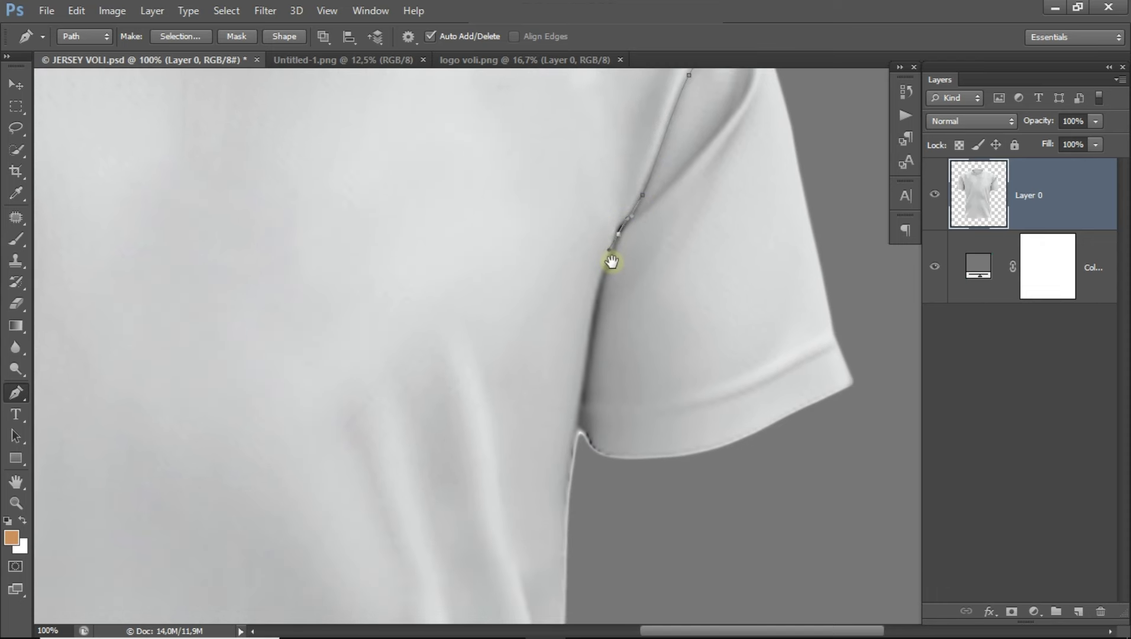
mouse_move(590, 338)
mouse_down()
mouse_move(586, 386)
mouse_move(603, 270)
mouse_up()
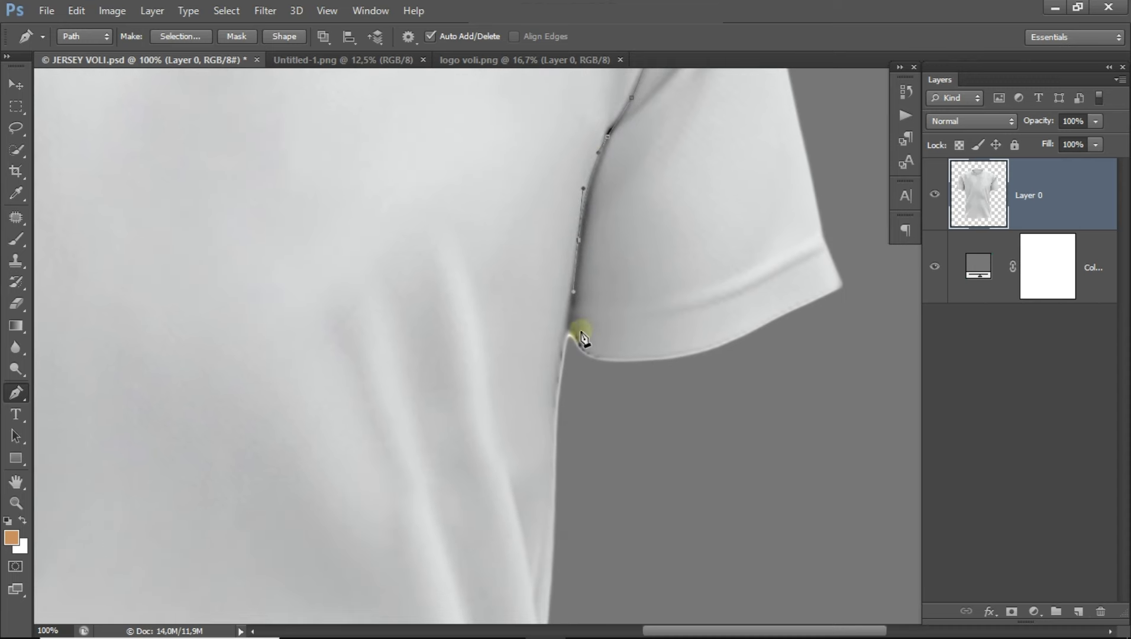
mouse_move(582, 335)
mouse_down()
mouse_move(568, 341)
mouse_move(572, 409)
mouse_up()
Step: Run the path down past the hem on the right, across beneath it and up the left side
scroll(573, 417, down, 1)
scroll(575, 417, down, 1)
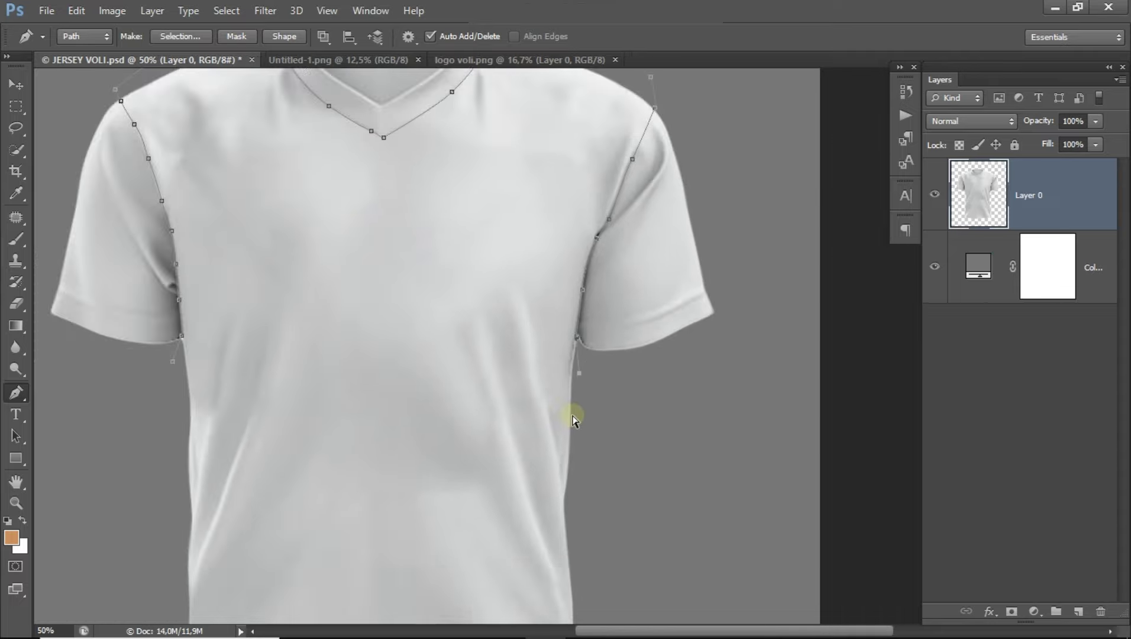
scroll(576, 416, down, 1)
mouse_move(611, 344)
mouse_down()
mouse_move(609, 235)
mouse_move(614, 363)
mouse_up()
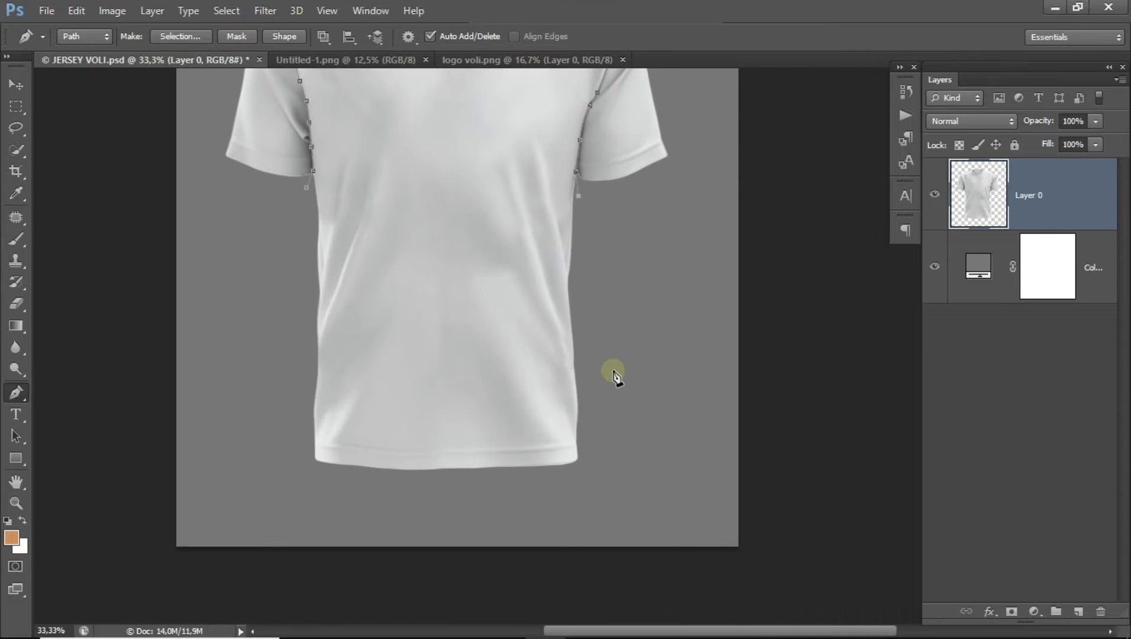
click(602, 501)
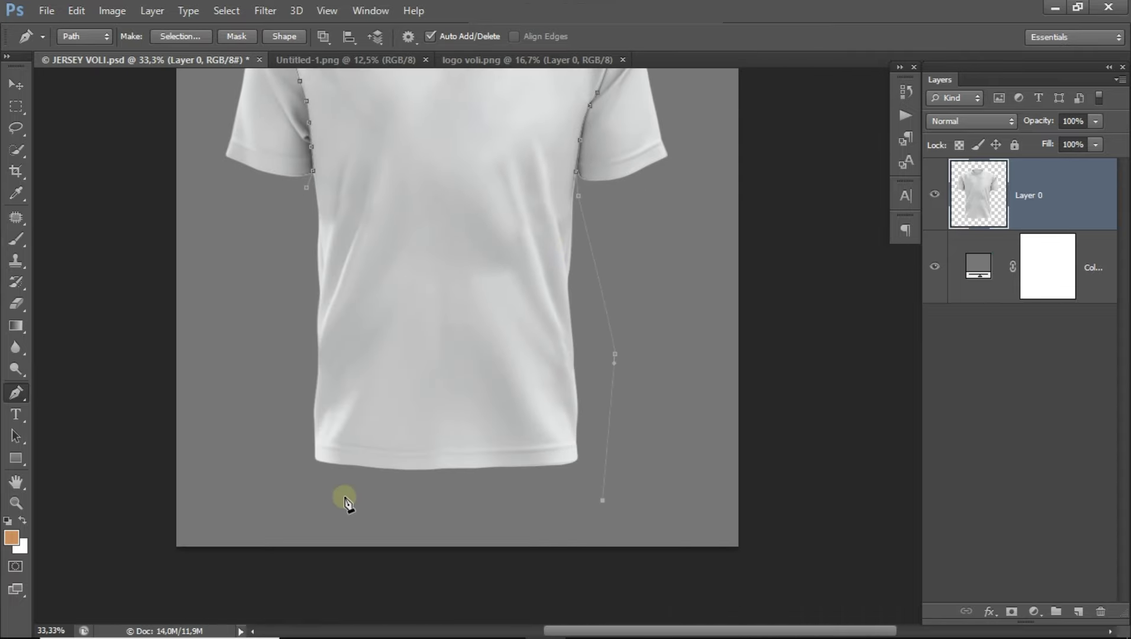
click(281, 500)
click(297, 271)
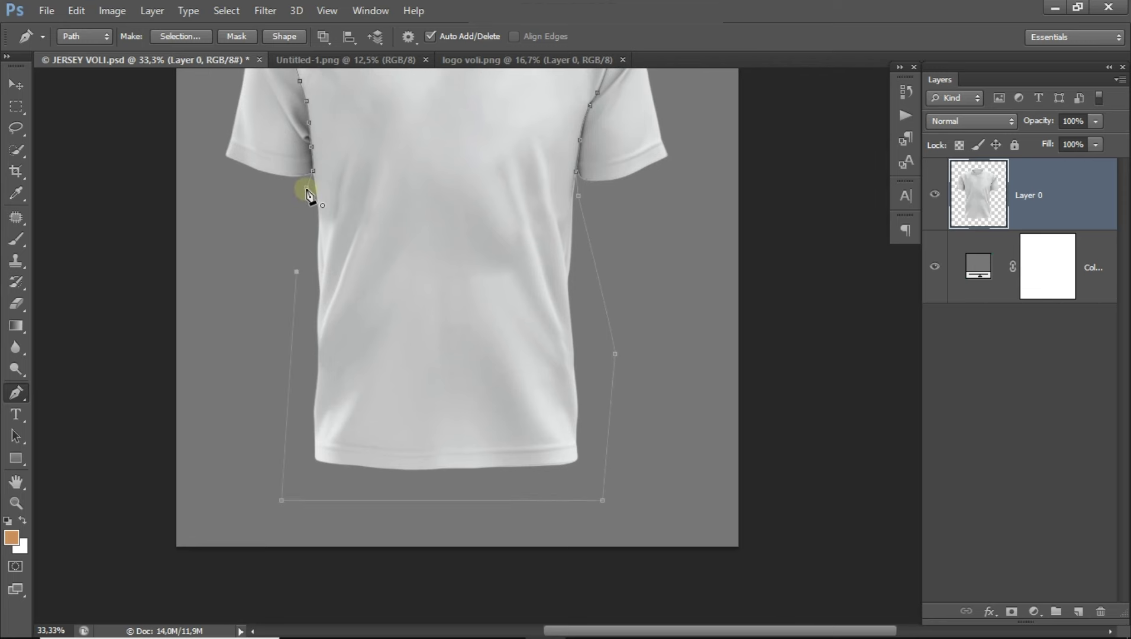
drag(397, 187, 397, 305)
scroll(393, 307, down, 1)
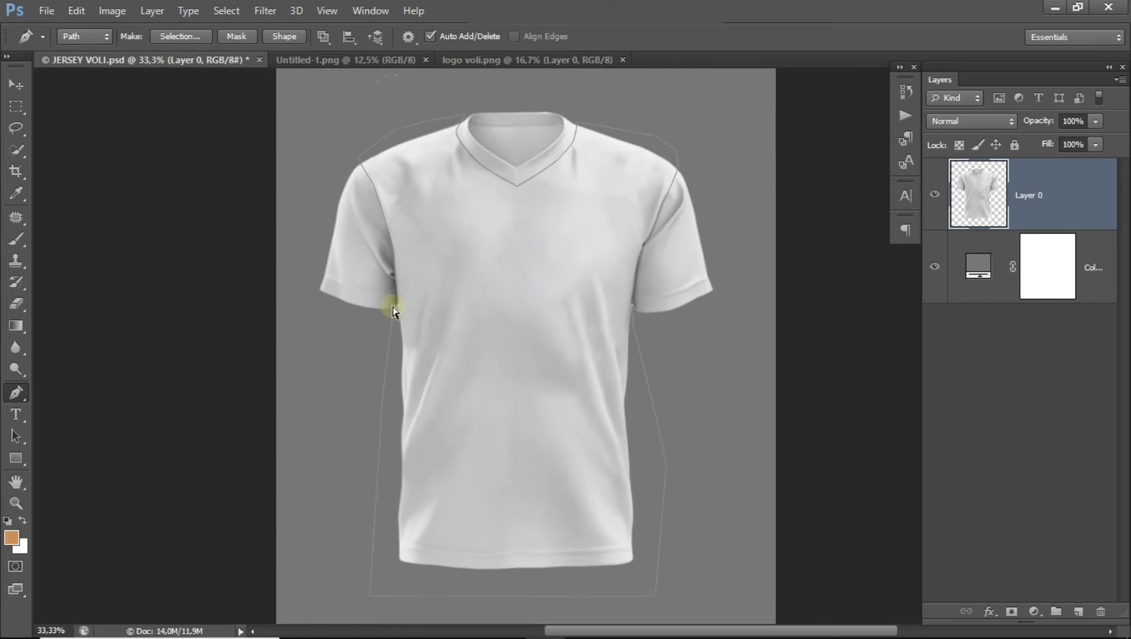
scroll(394, 307, down, 1)
right_click(583, 281)
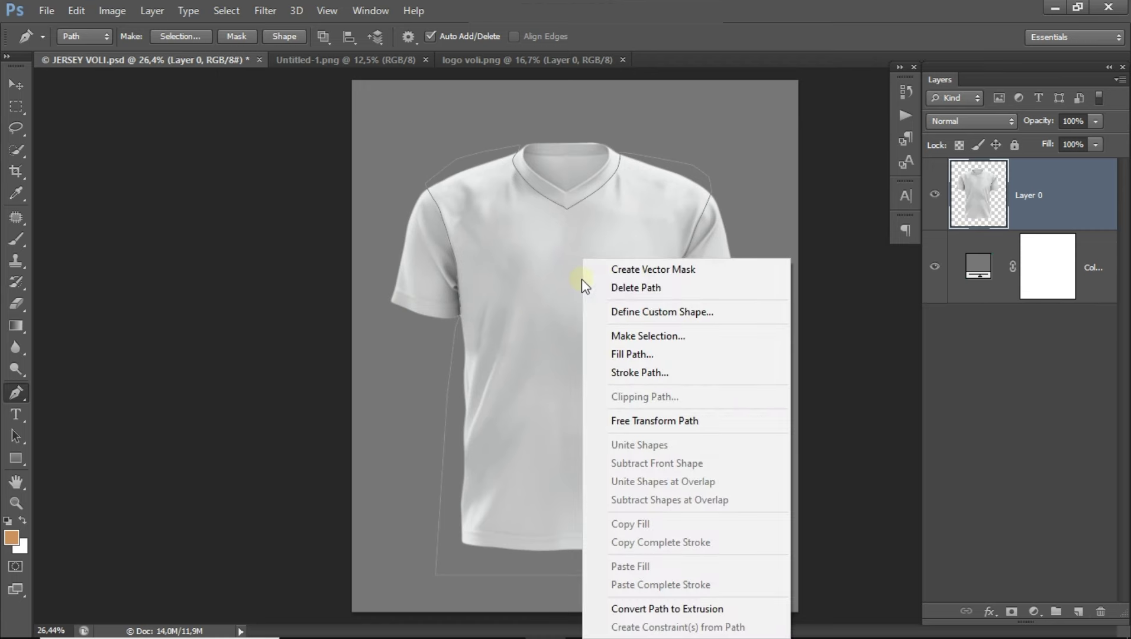
click(776, 337)
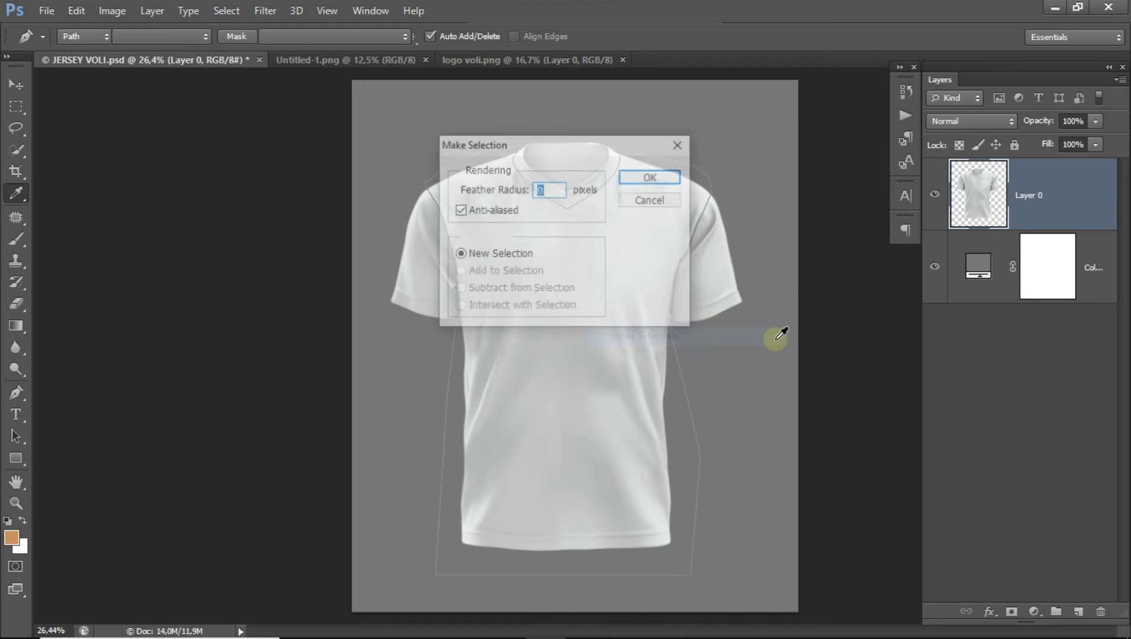
click(662, 180)
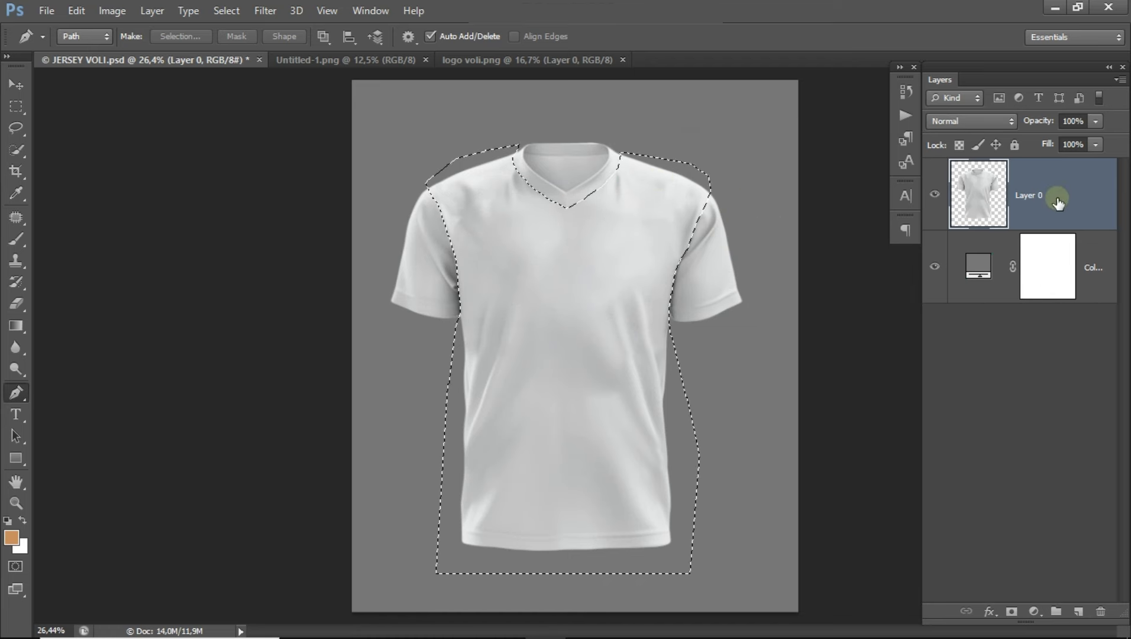
key(ctrl+j)
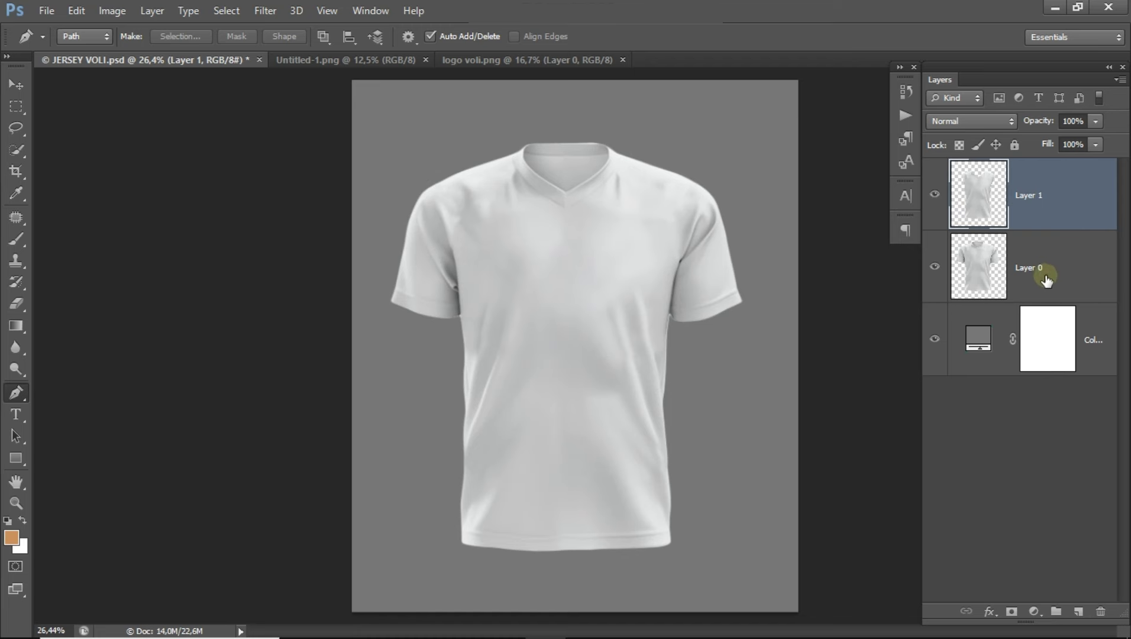
click(1038, 270)
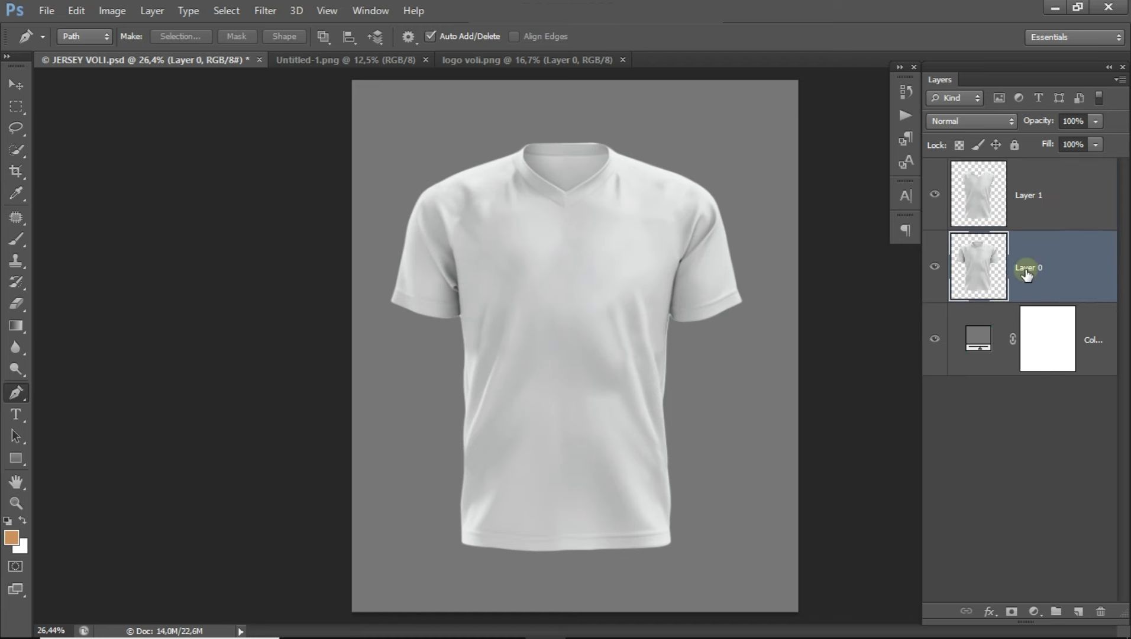
click(935, 266)
click(1072, 196)
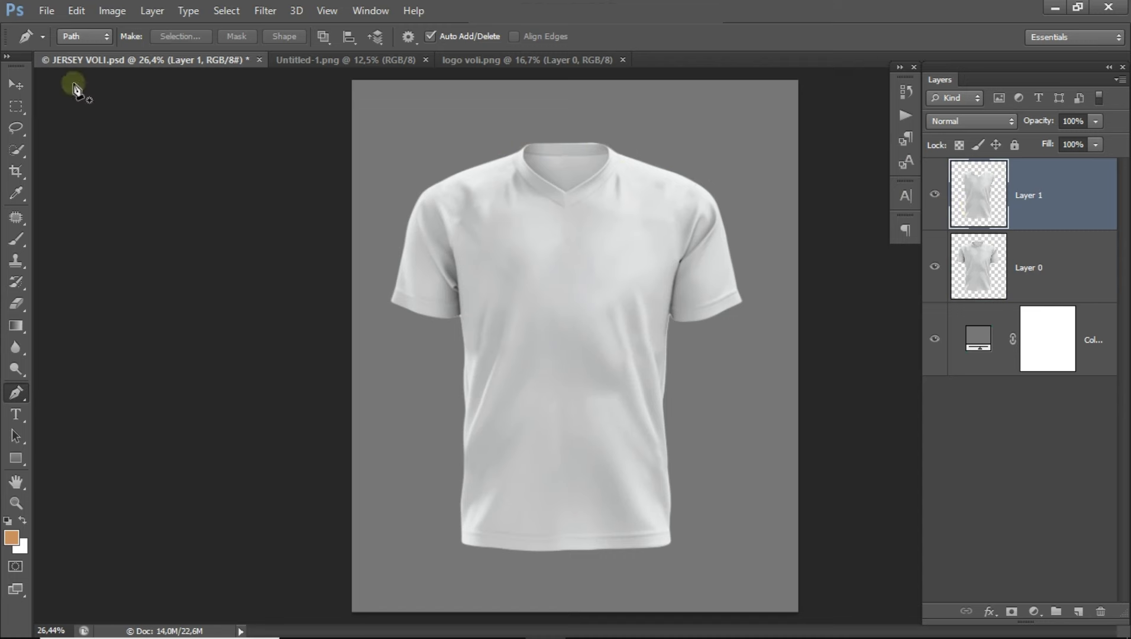
Step: Fill Layer 1's torso selection with a white Solid Color layer and convert it to a smart object
click(15, 85)
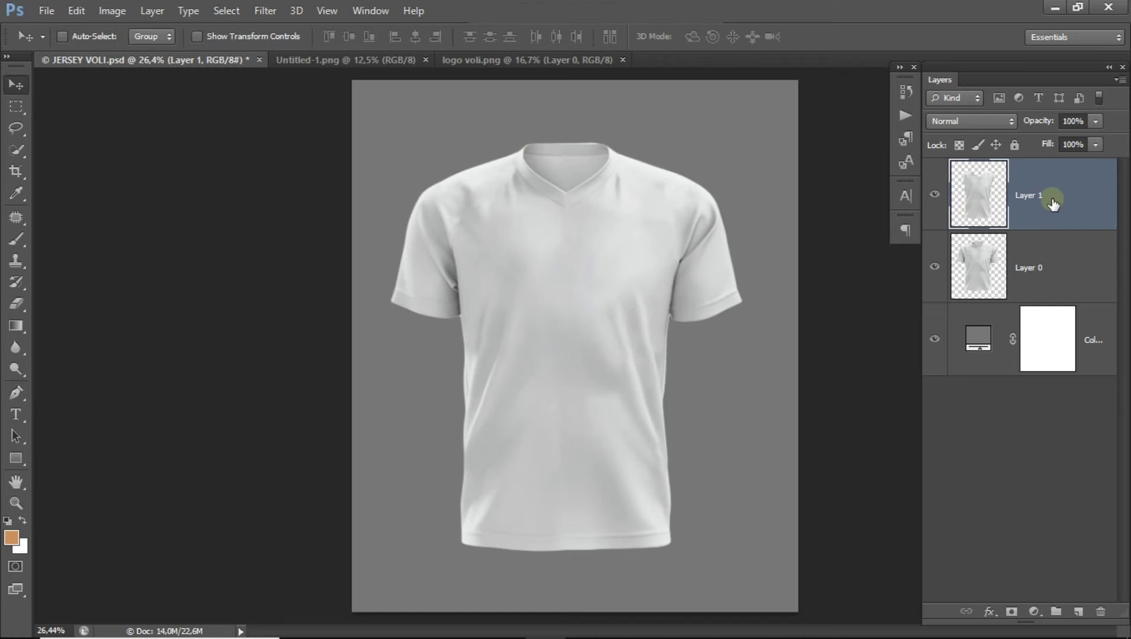
right_click(983, 204)
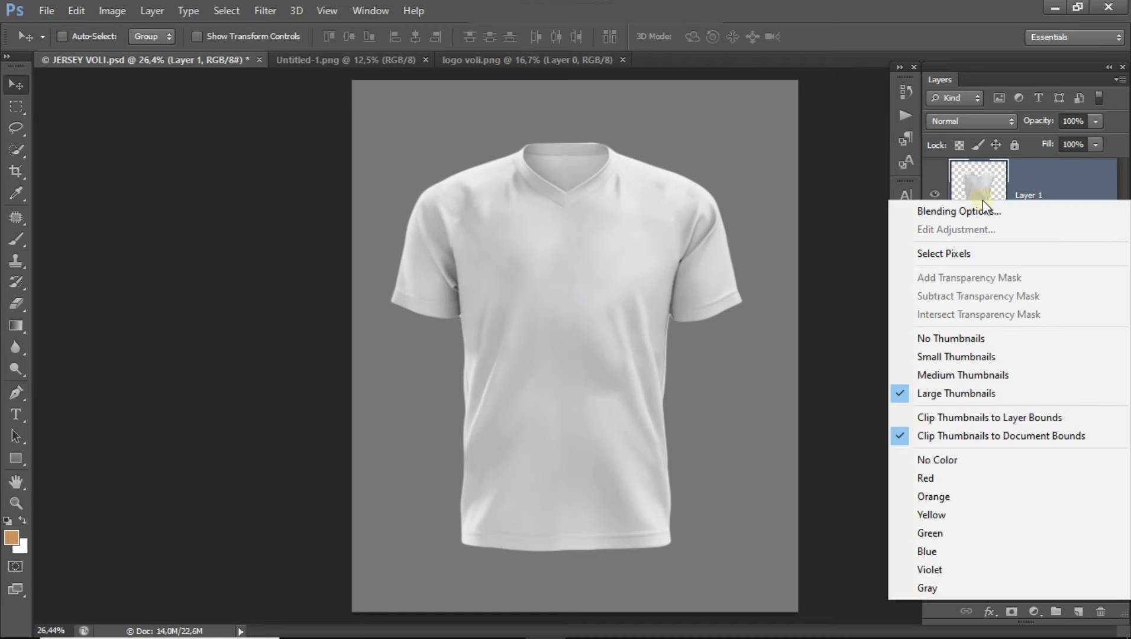
click(1020, 262)
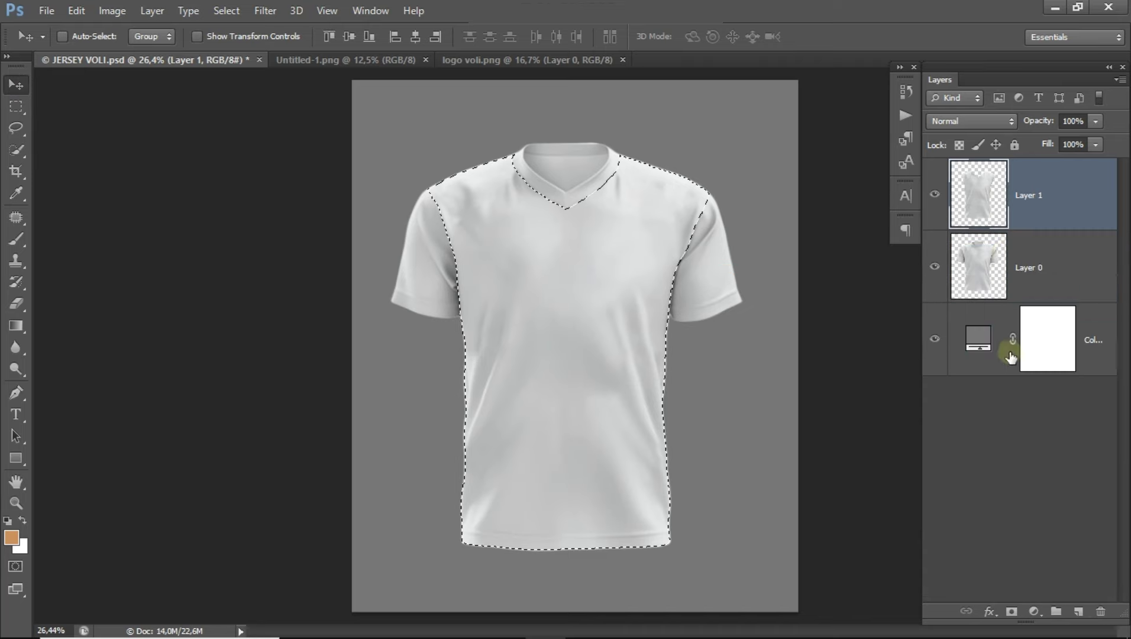
click(1035, 608)
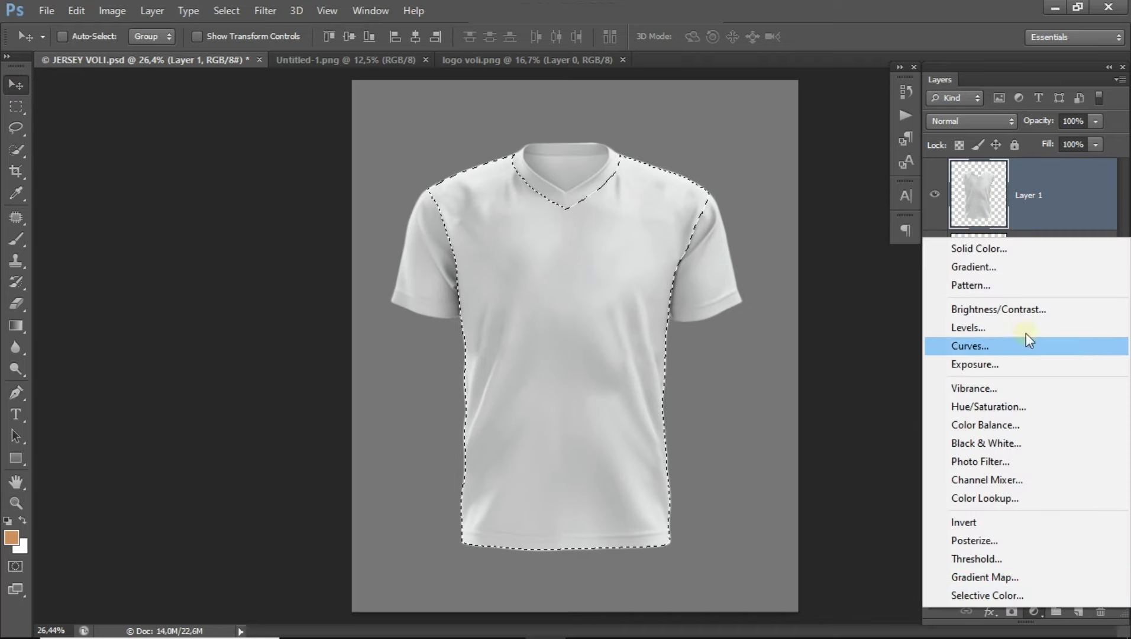
click(1009, 248)
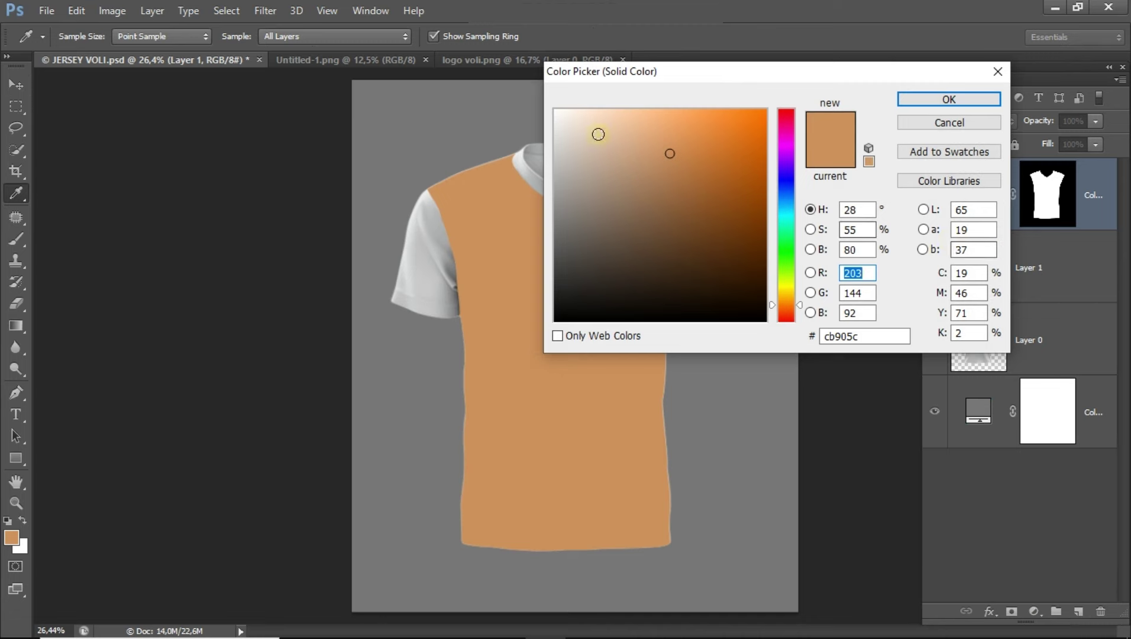
drag(598, 131, 532, 98)
click(949, 99)
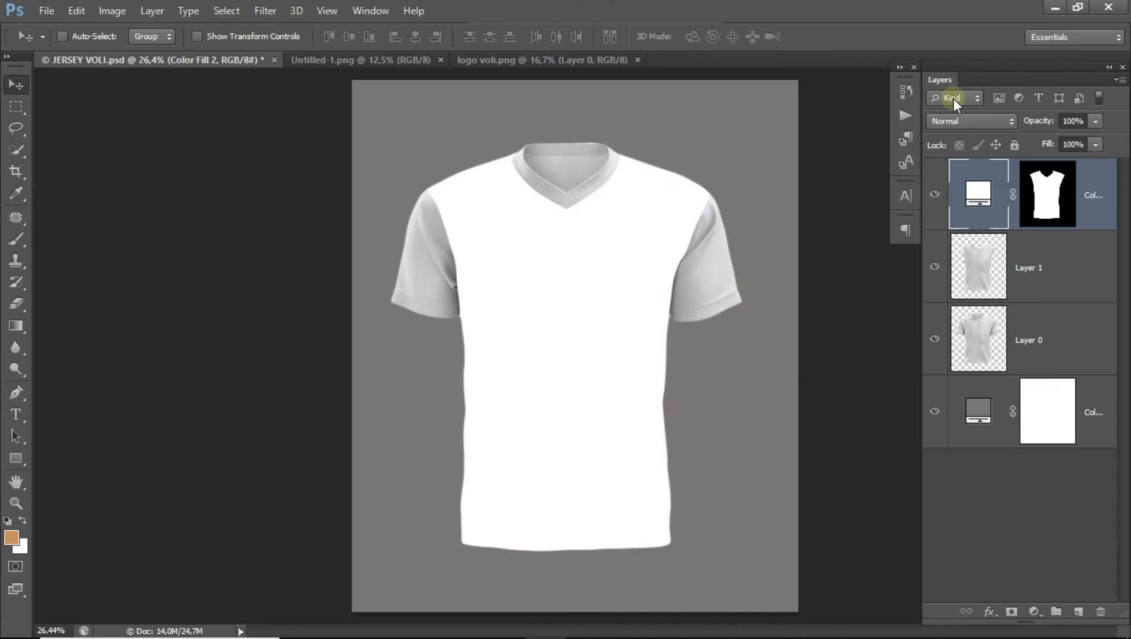
right_click(1106, 214)
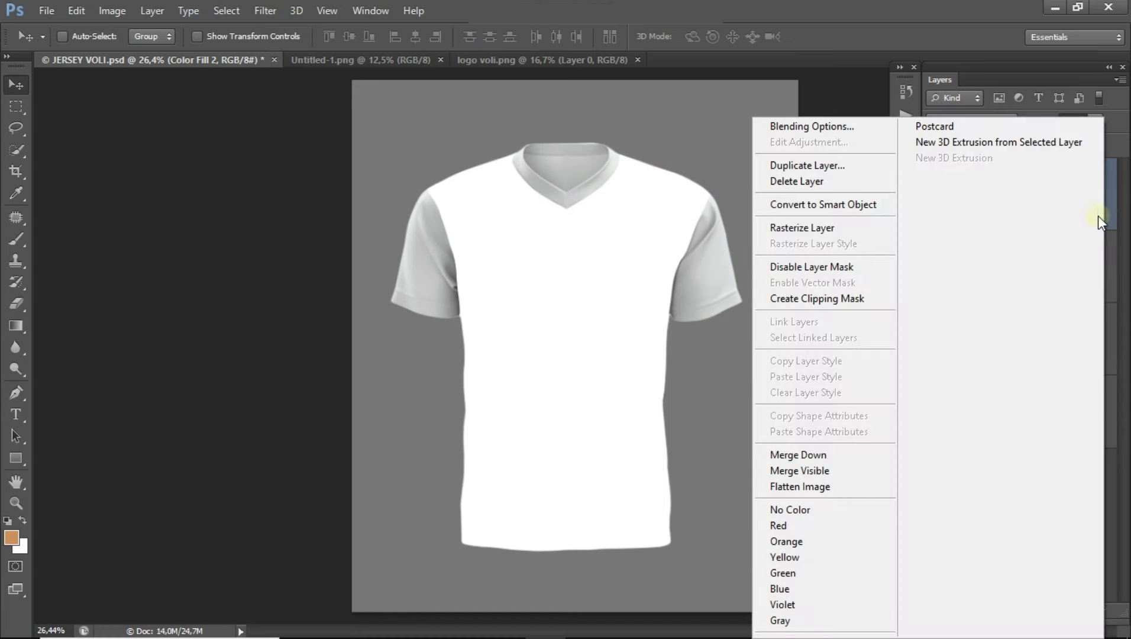
click(865, 206)
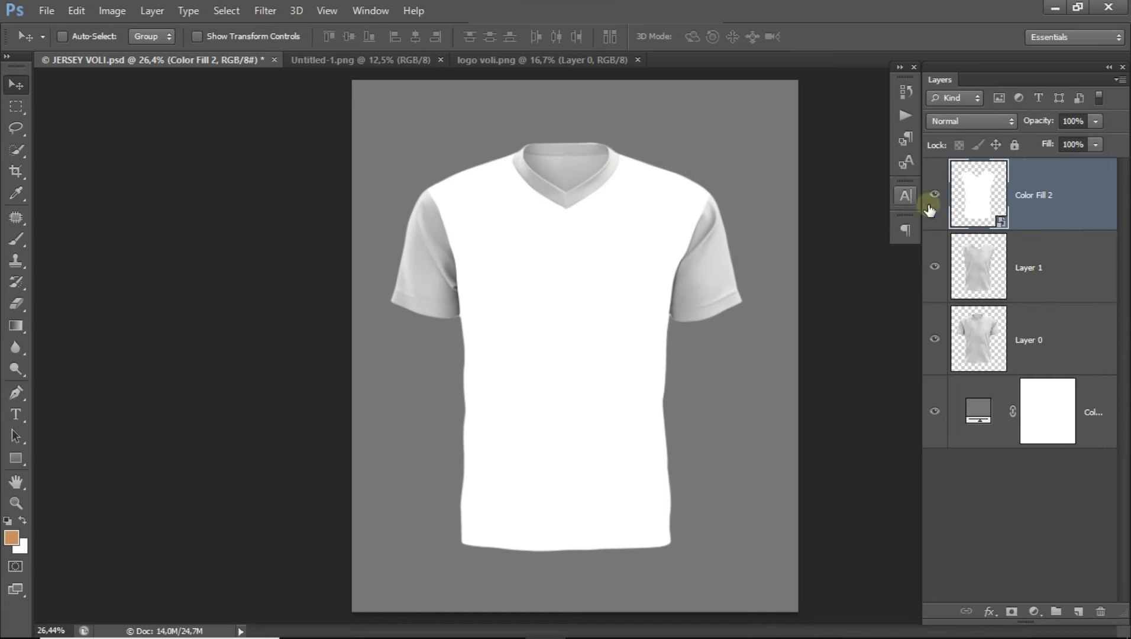
Step: Open the Color Fill 2 smart object as a .psb document and frame the white torso in full-screen view
double_click(983, 201)
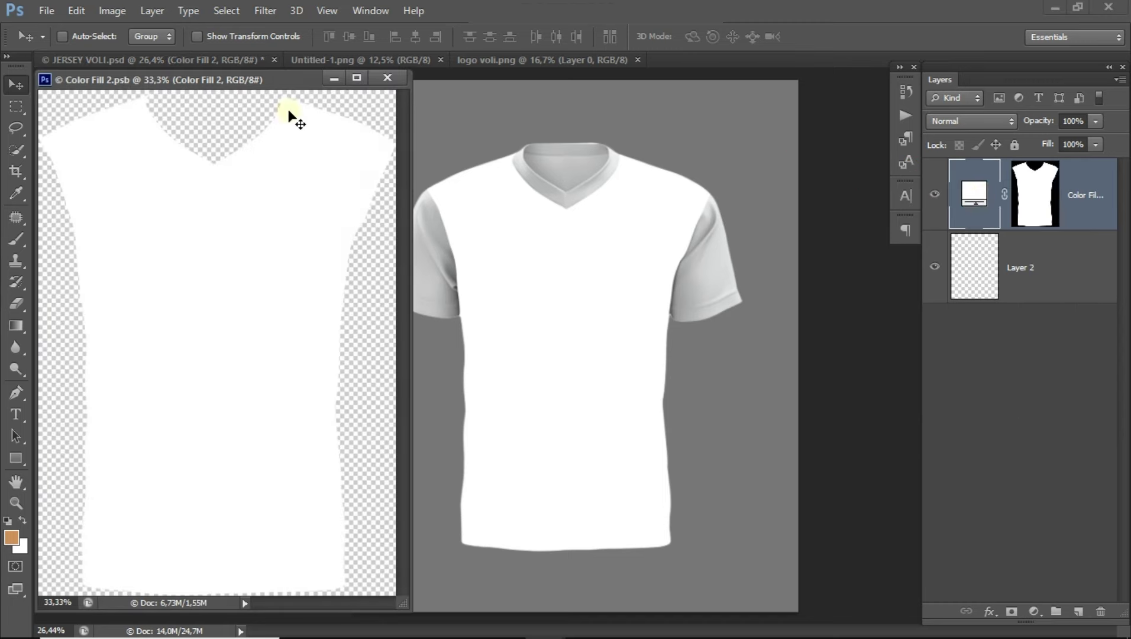
drag(255, 85, 339, 91)
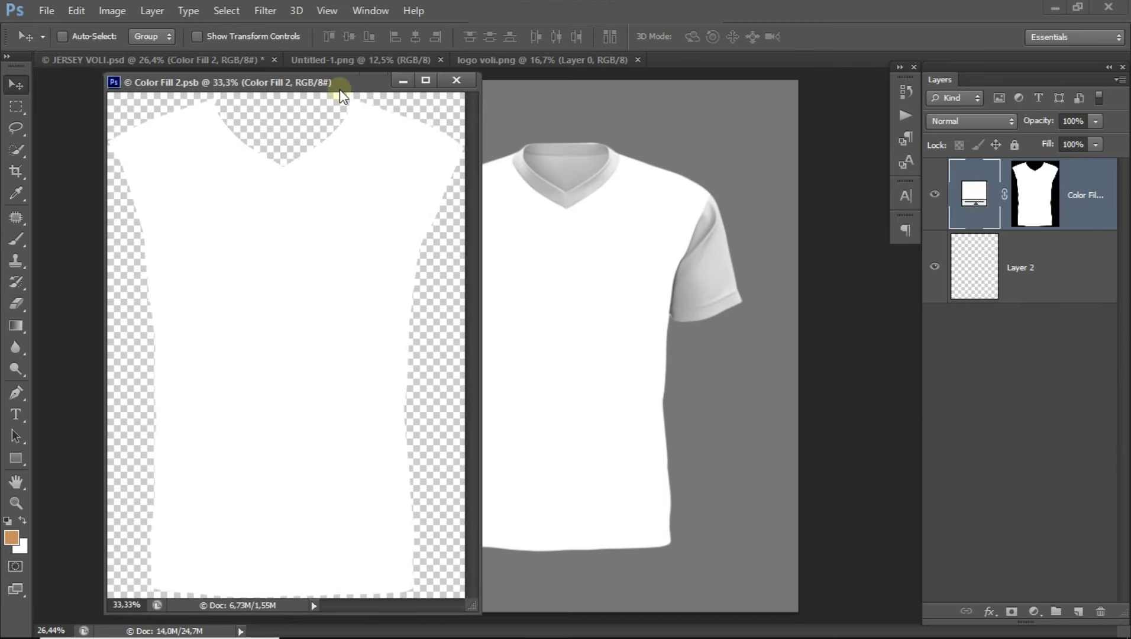
click(426, 80)
key(ctrl+plus)
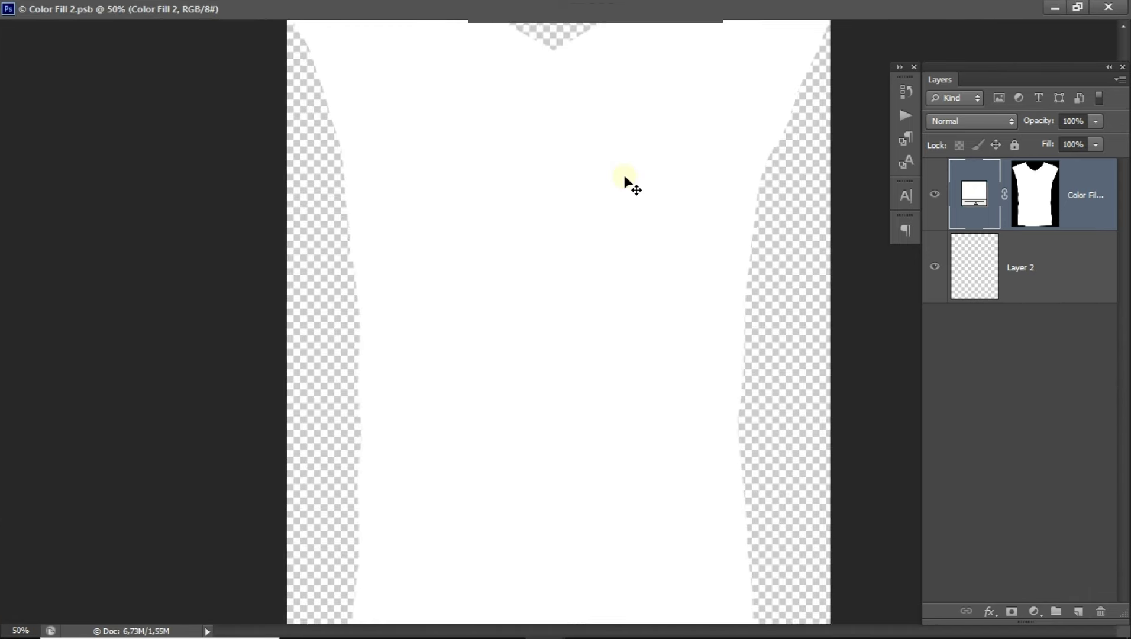
key(ctrl+plus)
drag(651, 169, 647, 376)
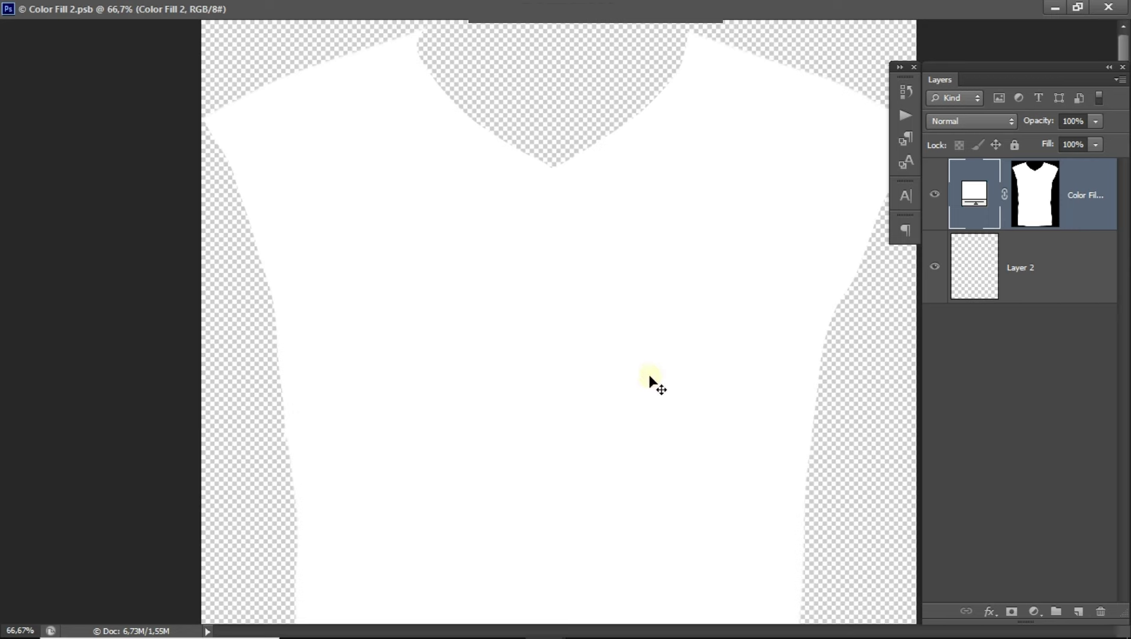
drag(602, 325, 584, 306)
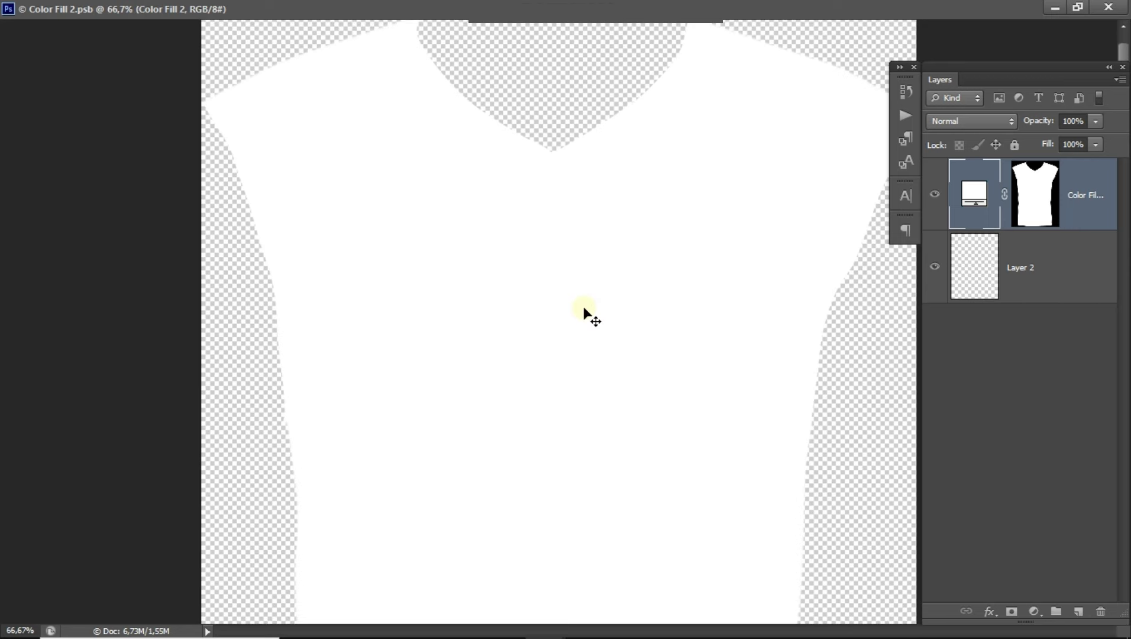
key(ctrl+minus)
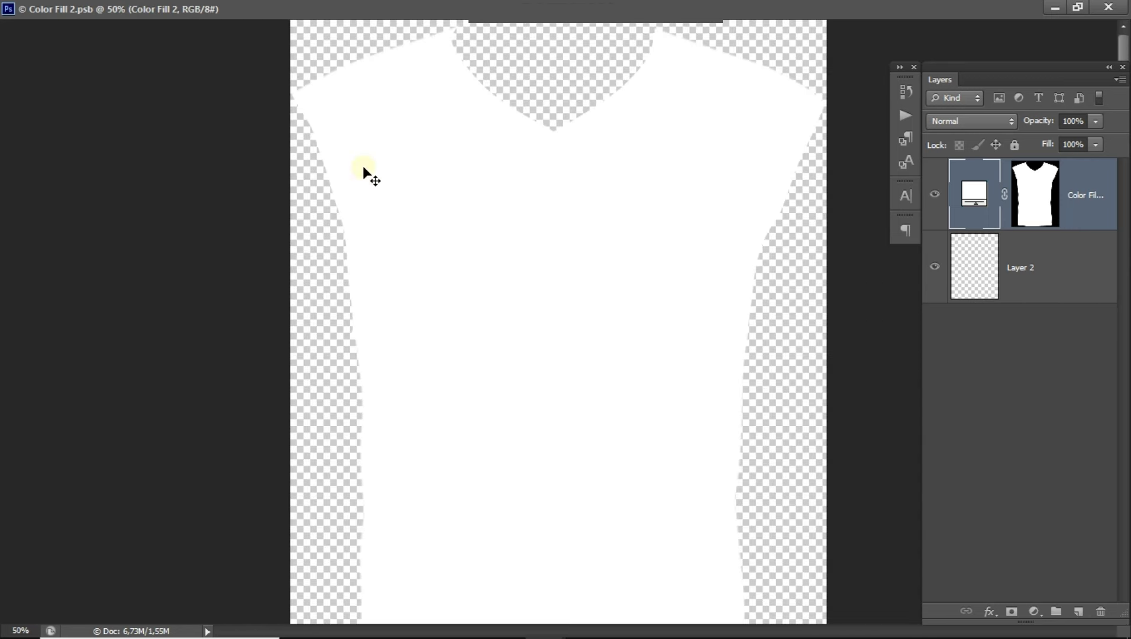
click(1078, 6)
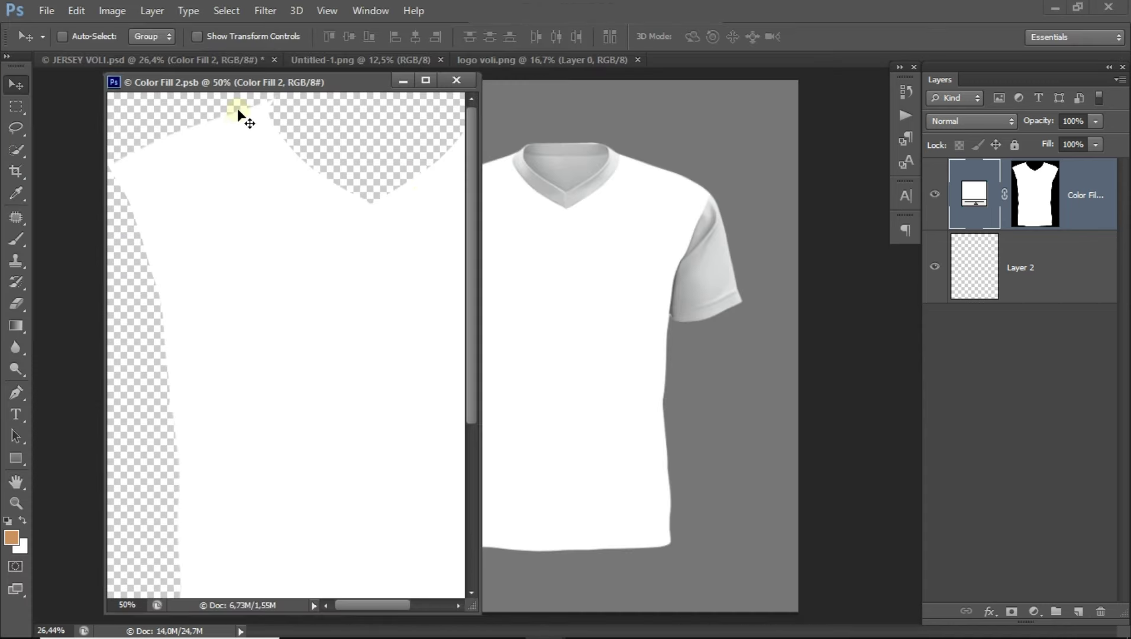
key(f)
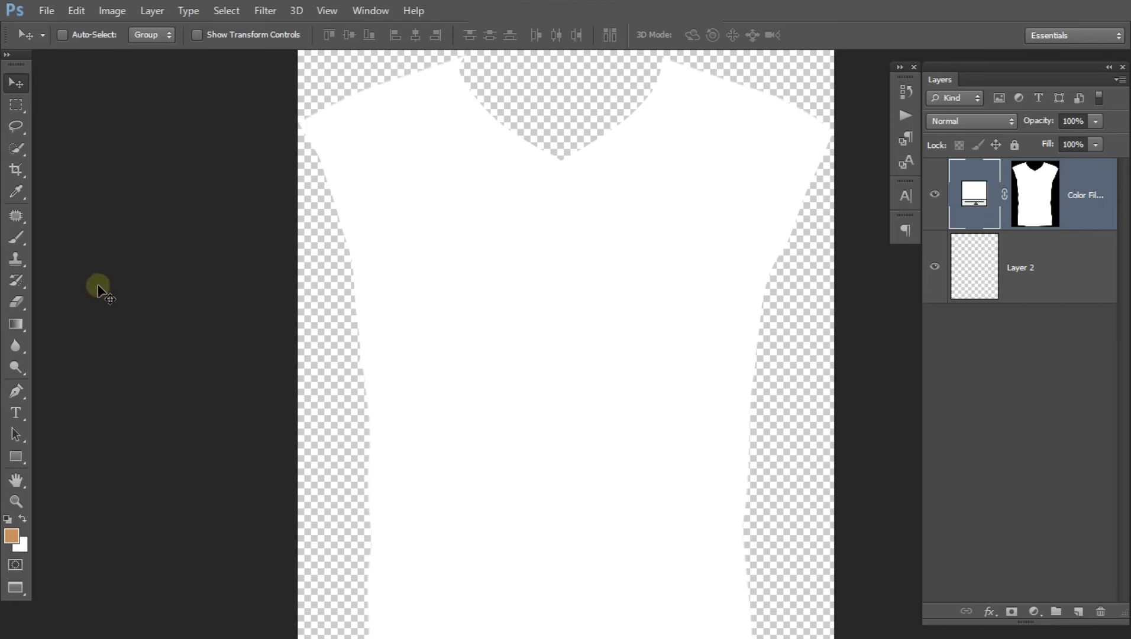
Step: Draw a closed path across the left shoulder and turn it into a selection
click(15, 393)
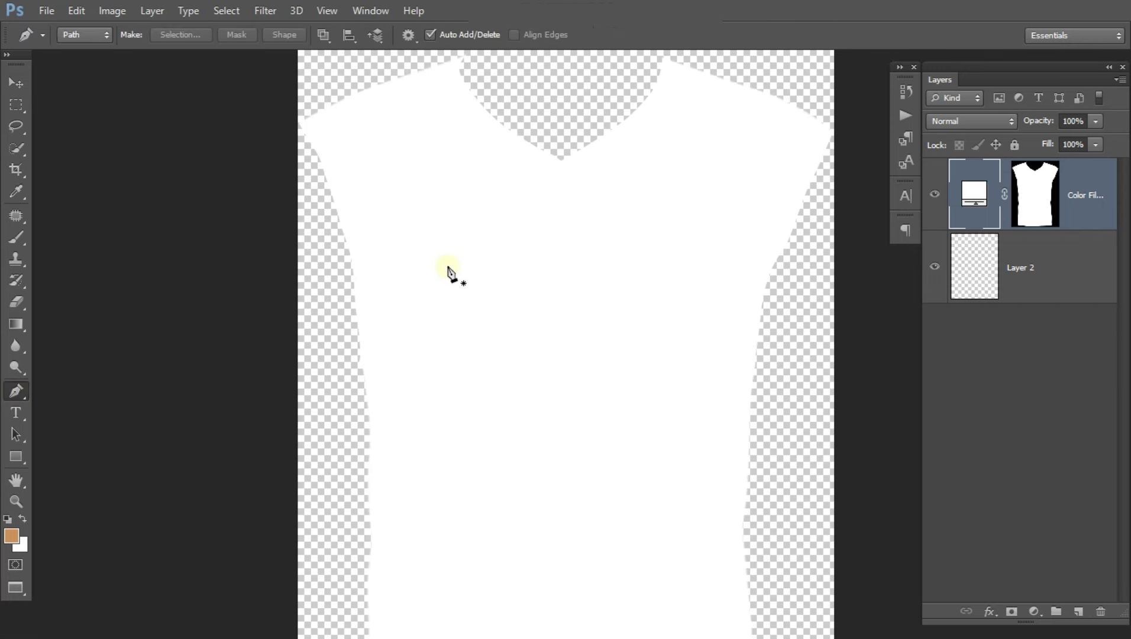
key(ctrl+plus)
drag(470, 253, 521, 374)
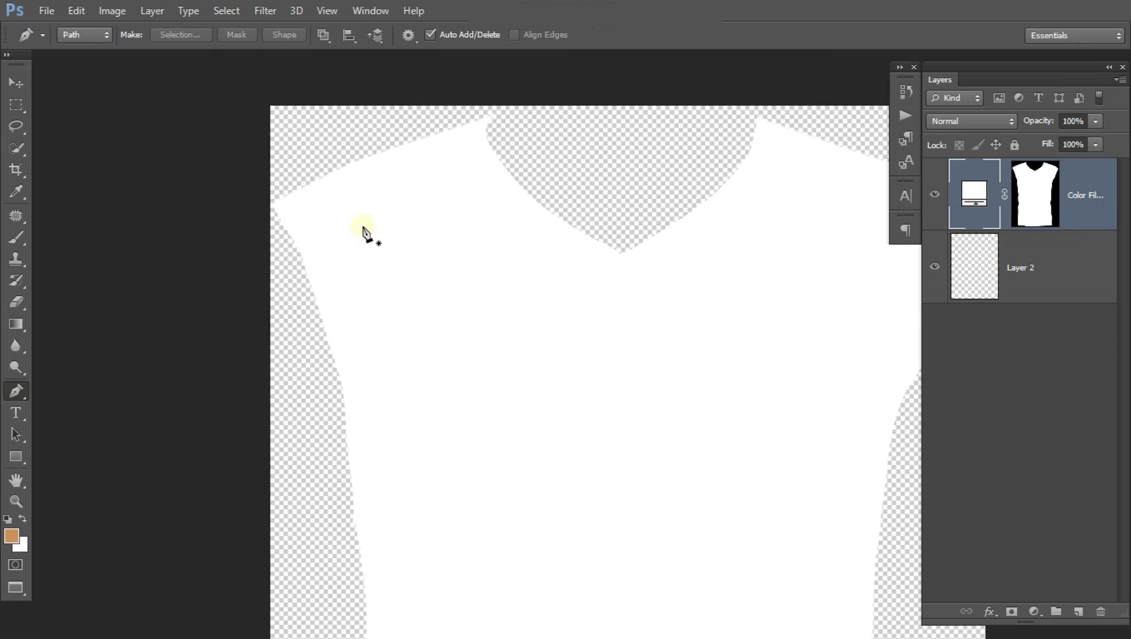
click(274, 237)
click(528, 147)
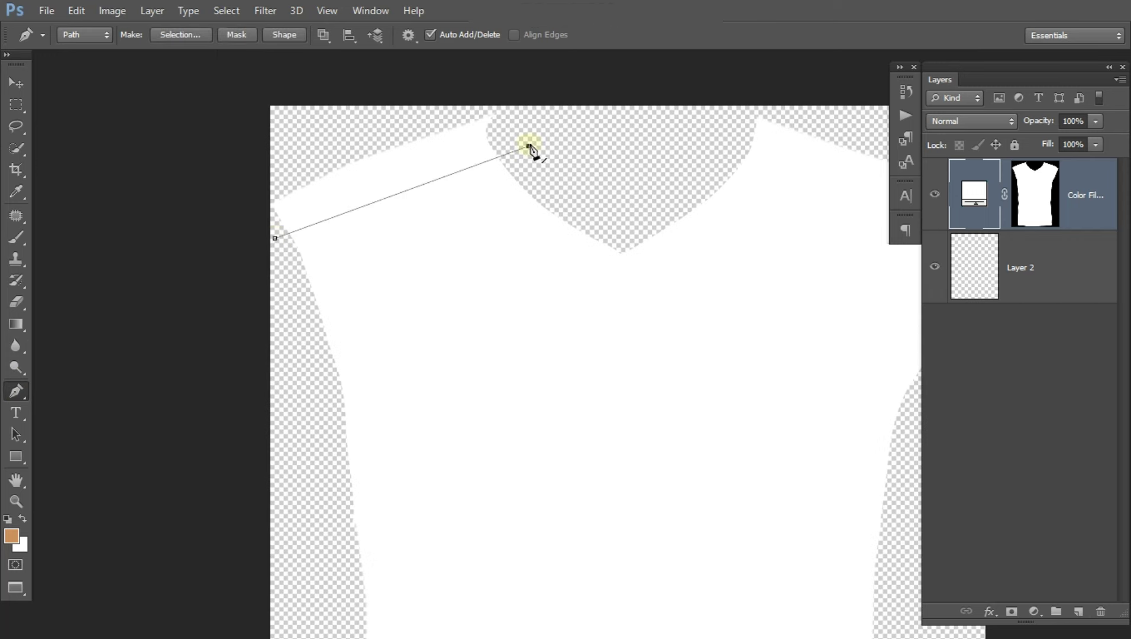
drag(529, 146, 513, 84)
drag(201, 75, 201, 204)
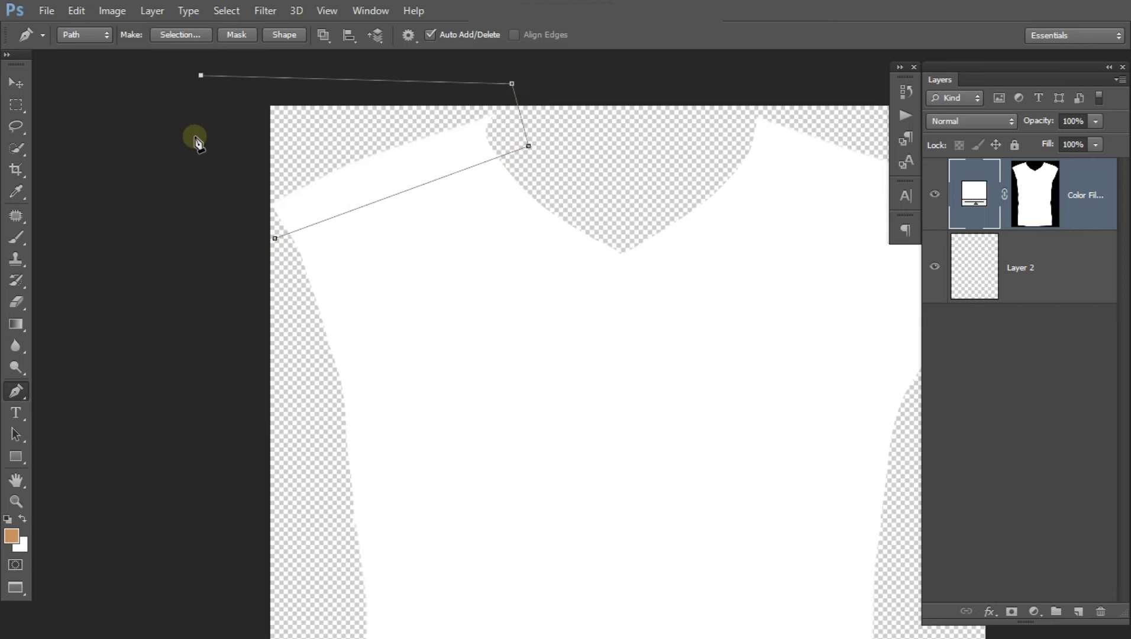
click(275, 238)
right_click(354, 171)
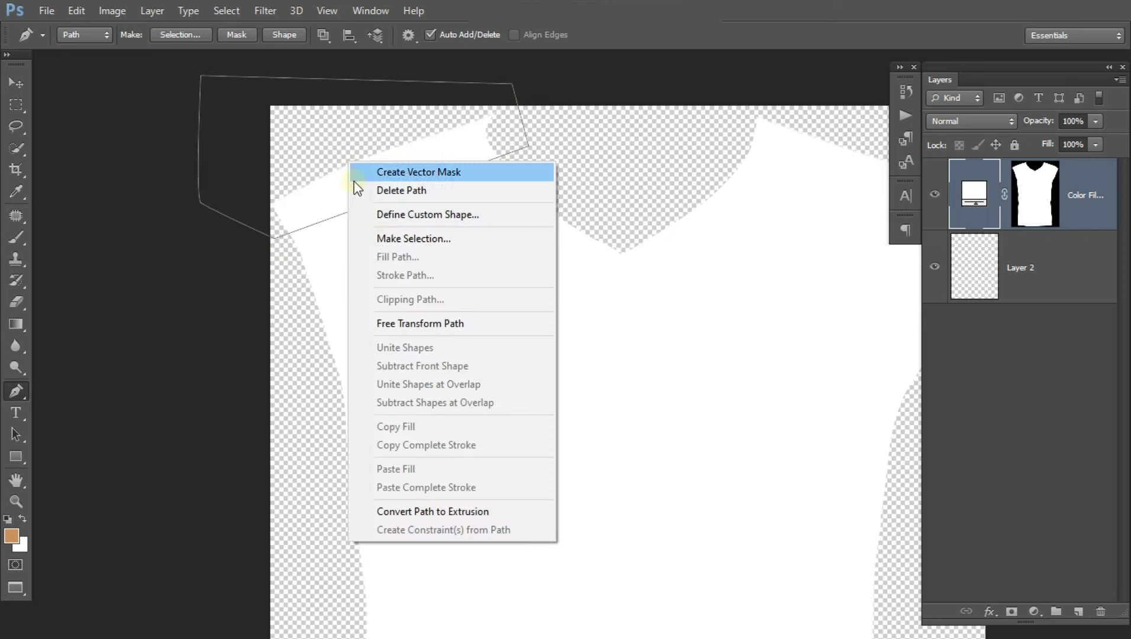
click(411, 240)
click(660, 177)
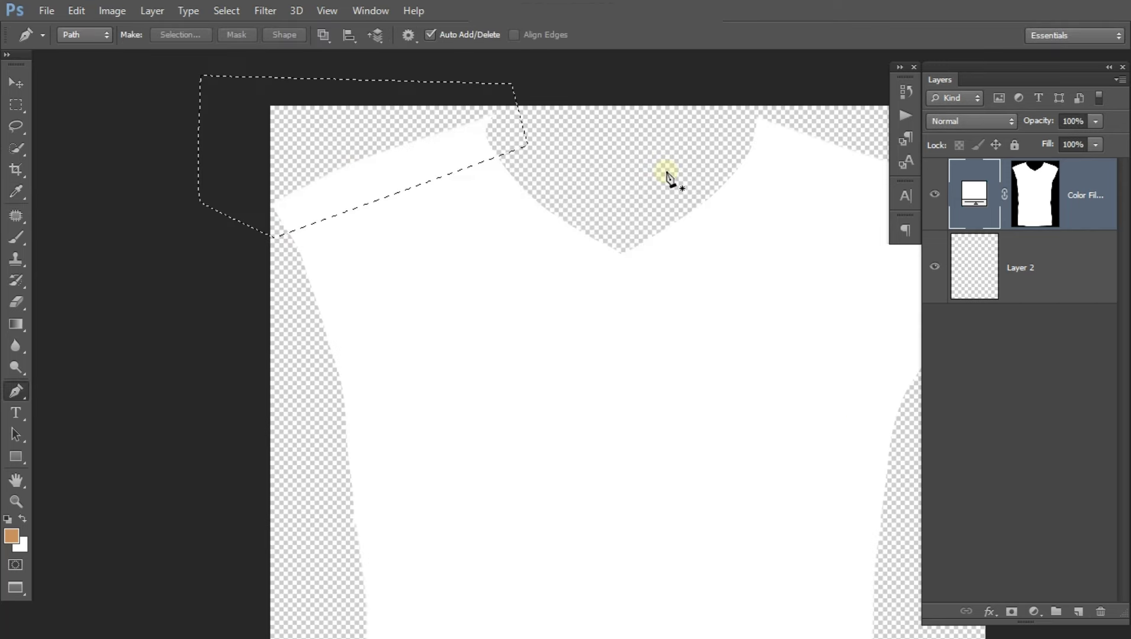
Step: Fill the shoulder selection with a bright yellow Solid Color layer clipped to the shirt shape
click(1034, 611)
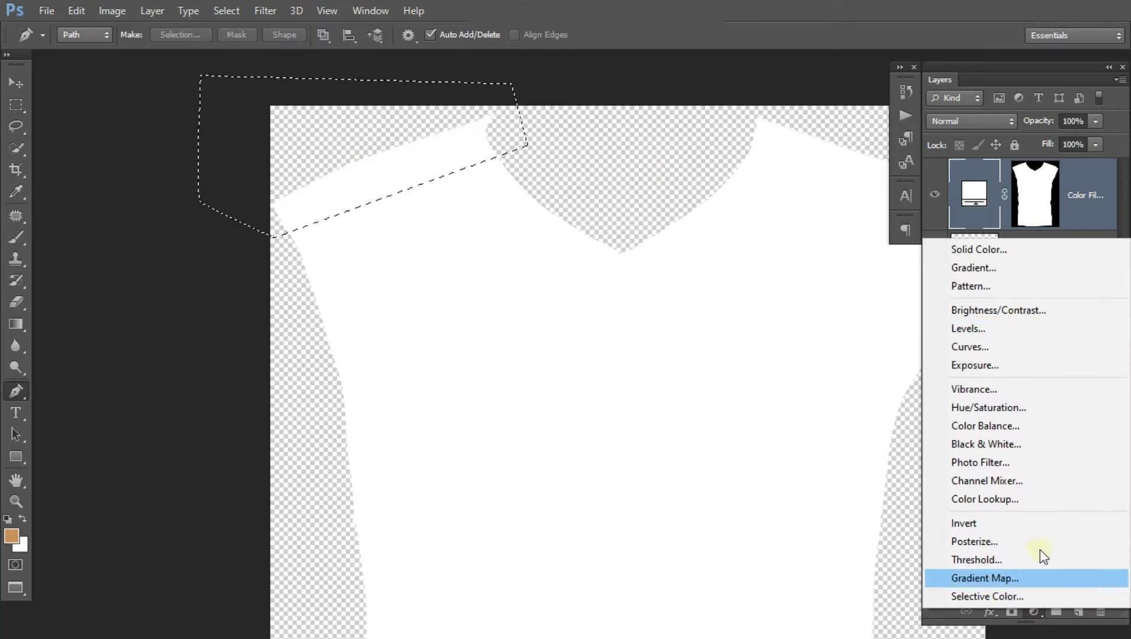
click(994, 250)
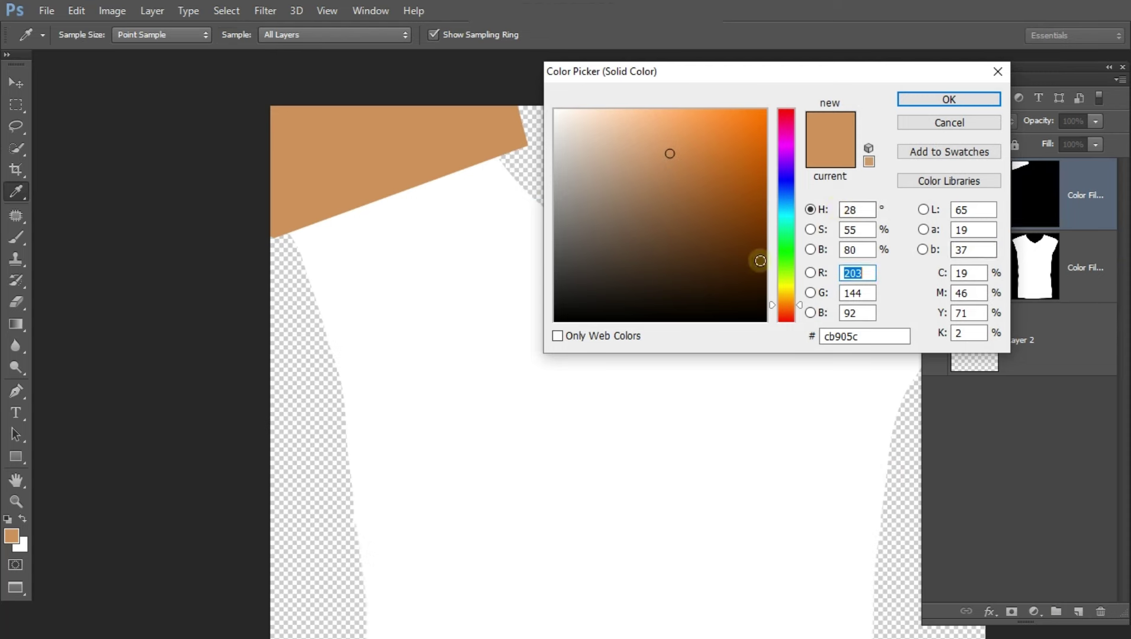
click(786, 289)
drag(710, 148, 673, 115)
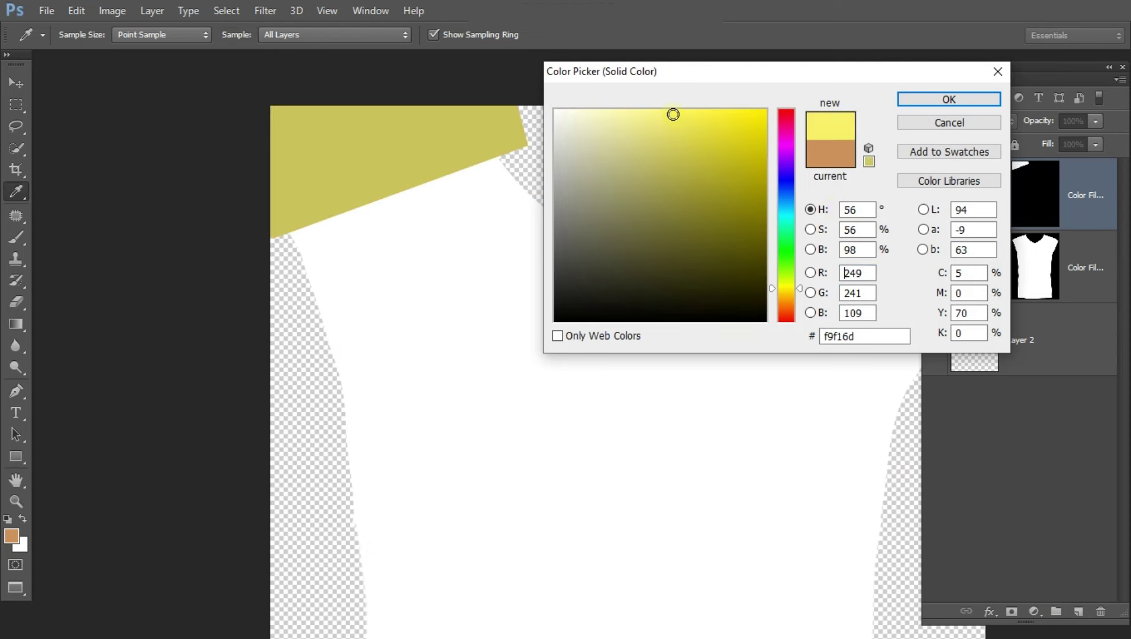
click(972, 100)
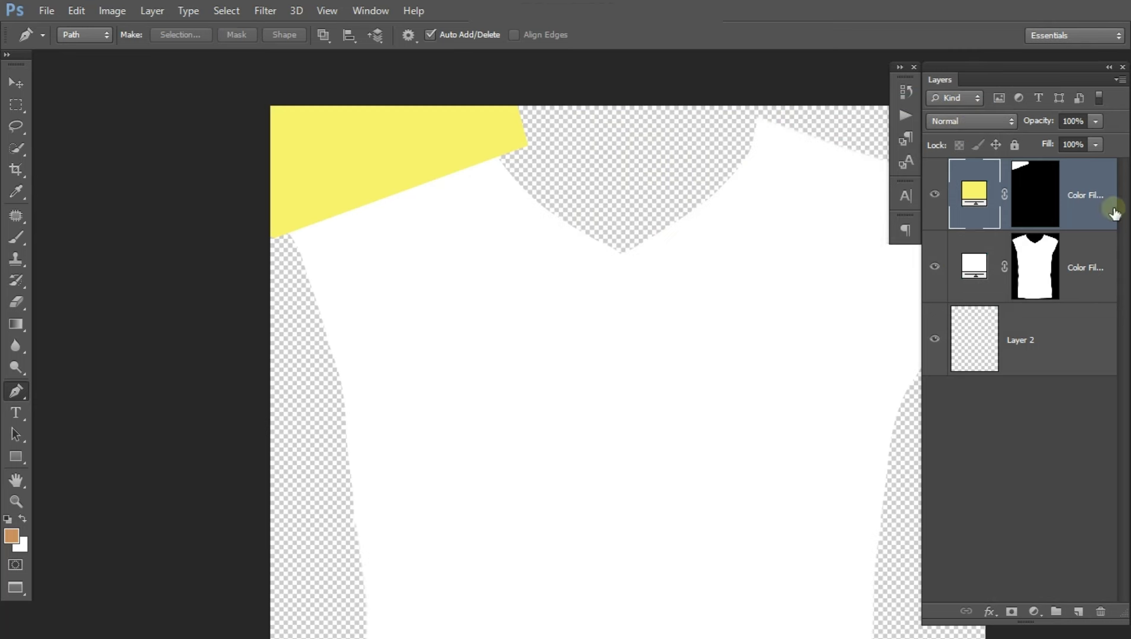
right_click(1095, 196)
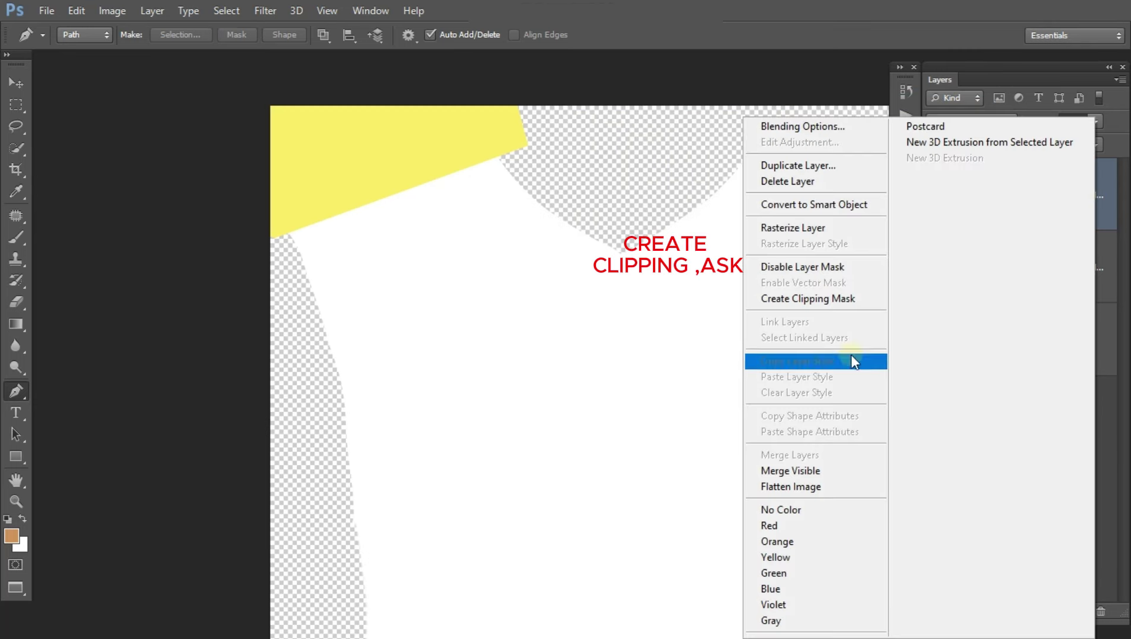
click(856, 298)
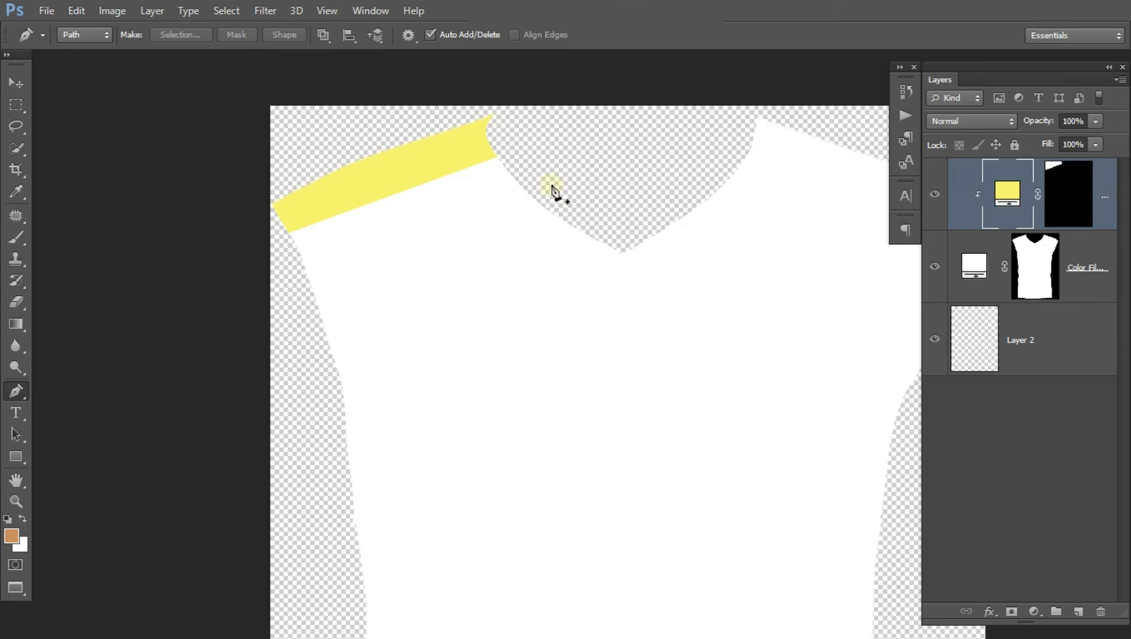
Step: Rotate the yellow left shoulder band about -2.3° to follow the shoulder line
click(16, 83)
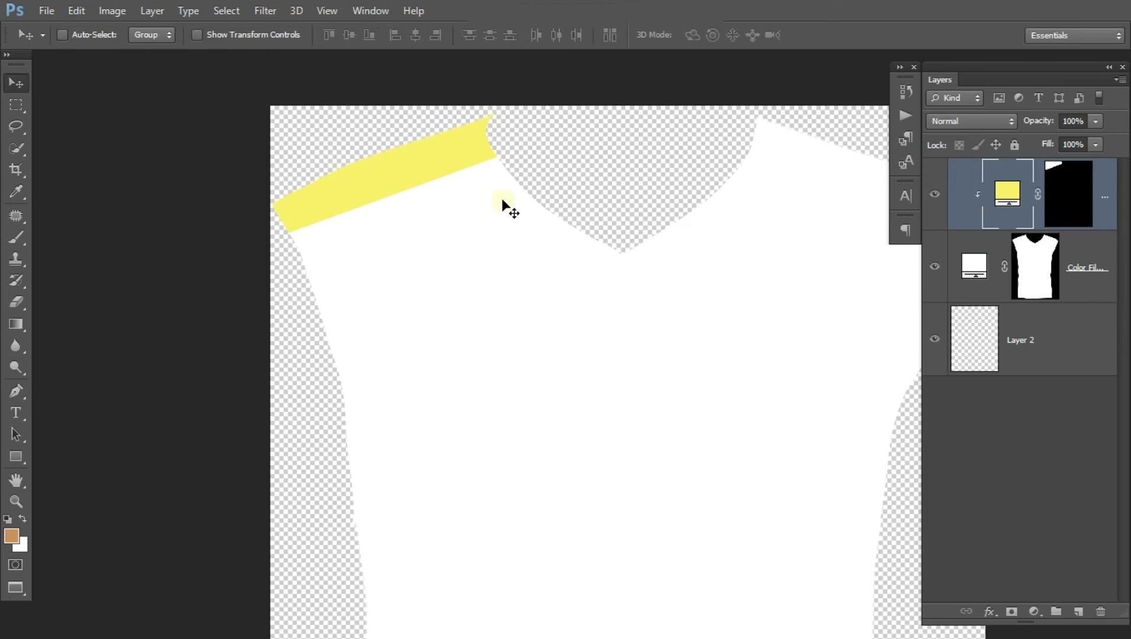
key(ctrl+t)
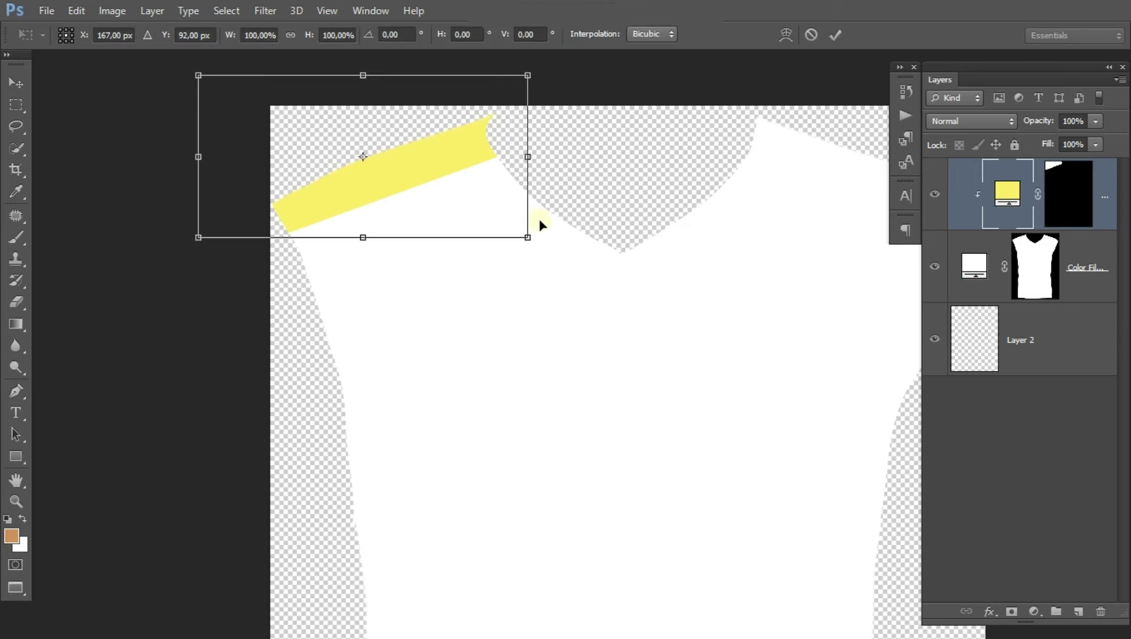
drag(563, 266, 568, 258)
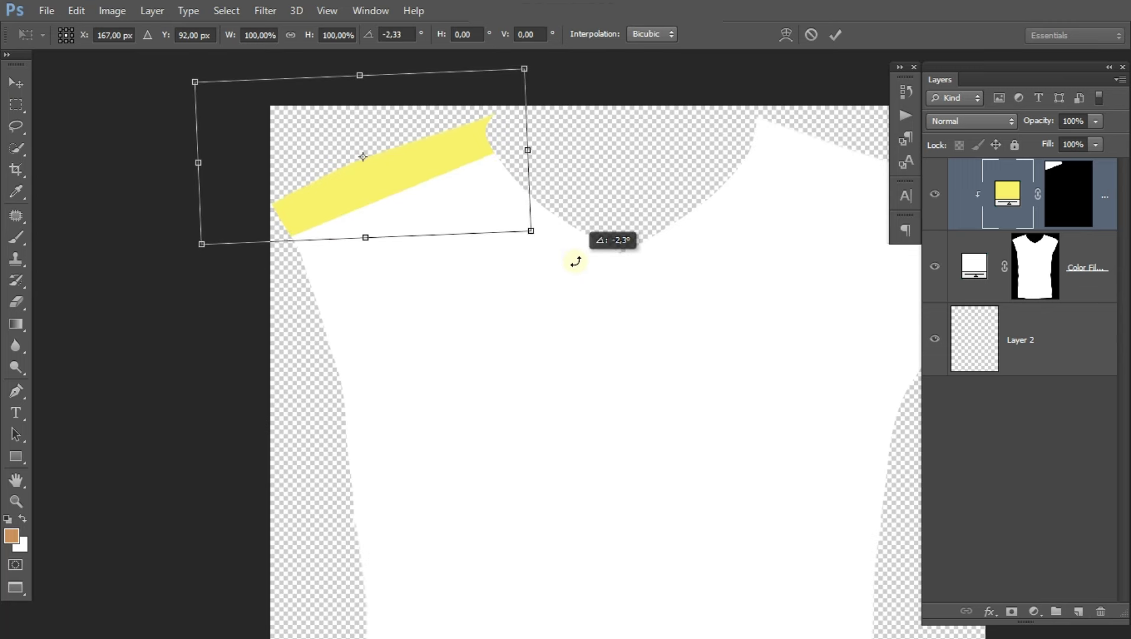
key(Return)
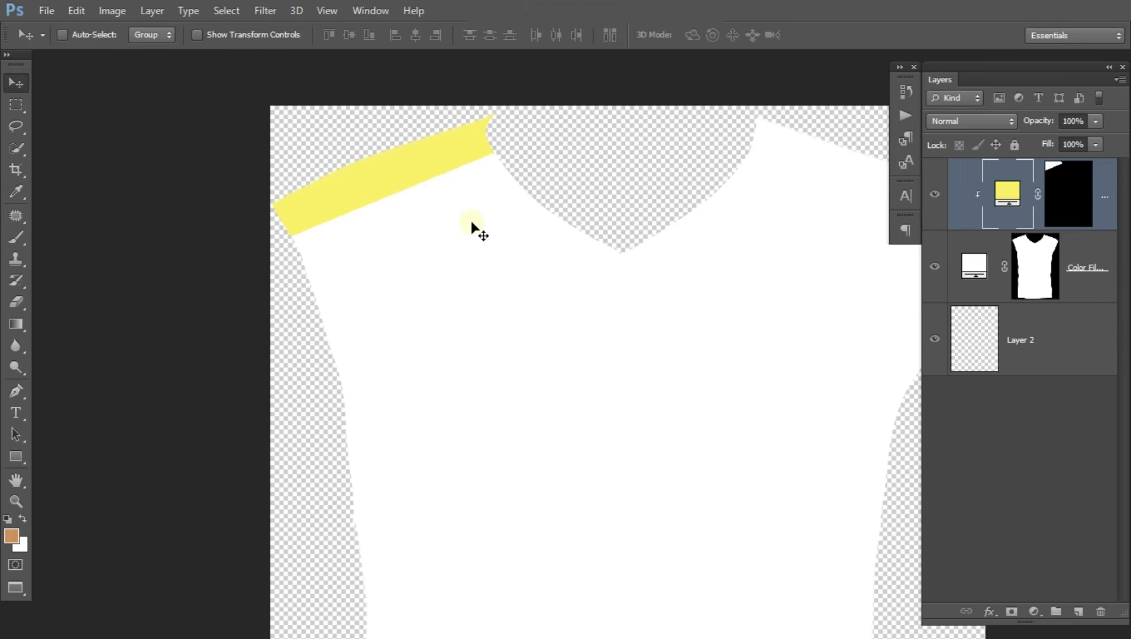
drag(626, 255, 469, 259)
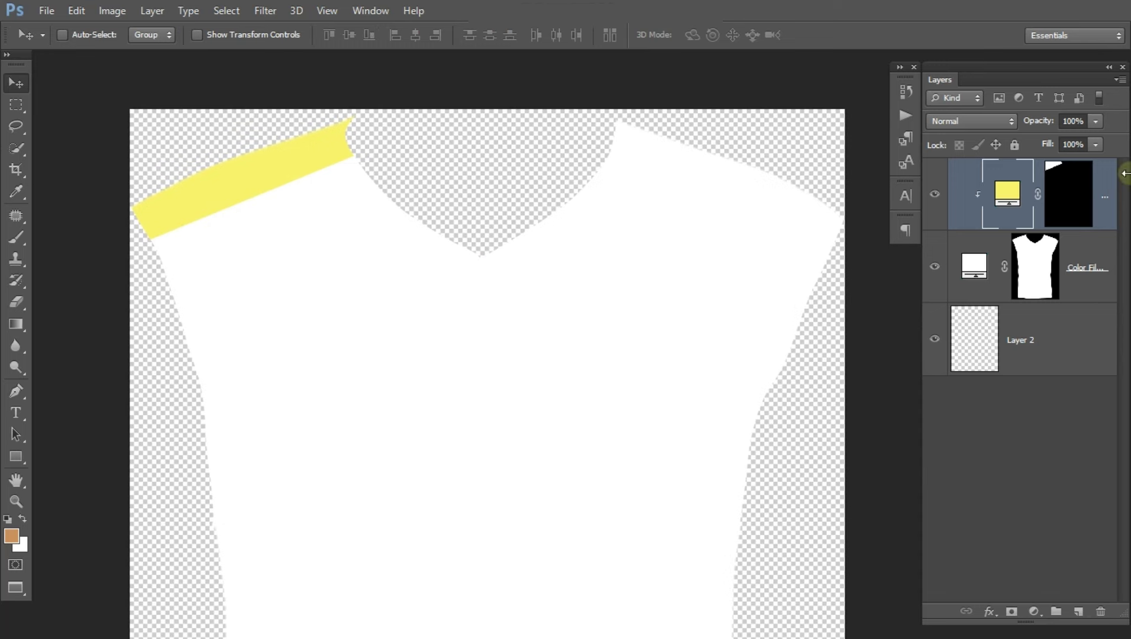
Step: Duplicate the yellow band, flip it horizontally and place it on the right shoulder
key(ctrl+j)
mouse_move(424, 192)
mouse_down()
mouse_move(263, 185)
mouse_move(664, 192)
mouse_up()
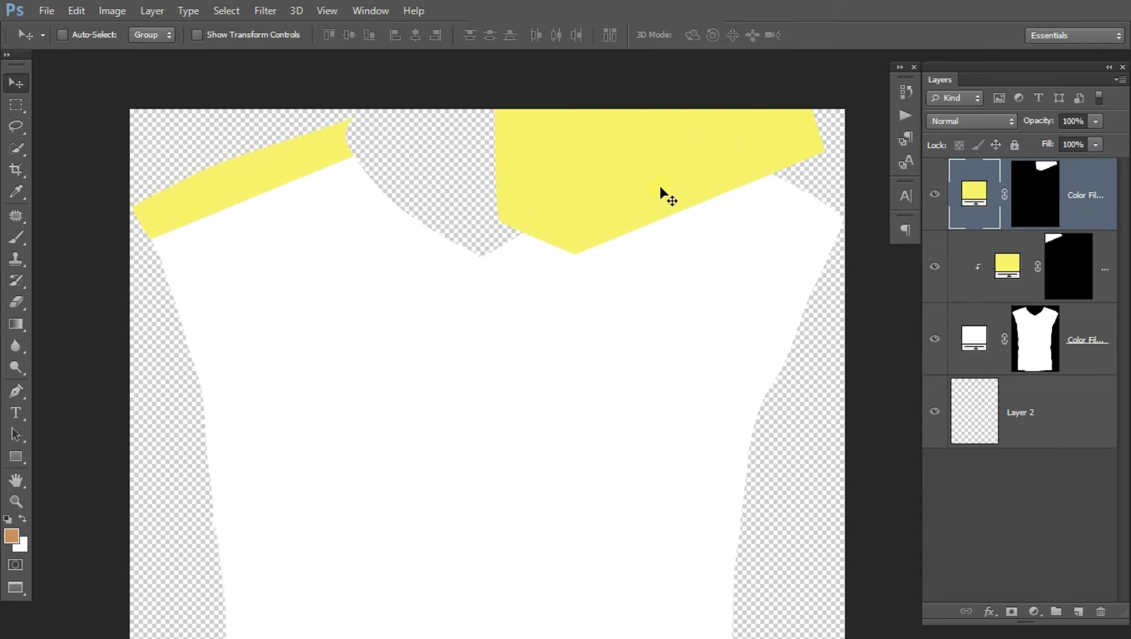
key(ctrl+t)
right_click(660, 190)
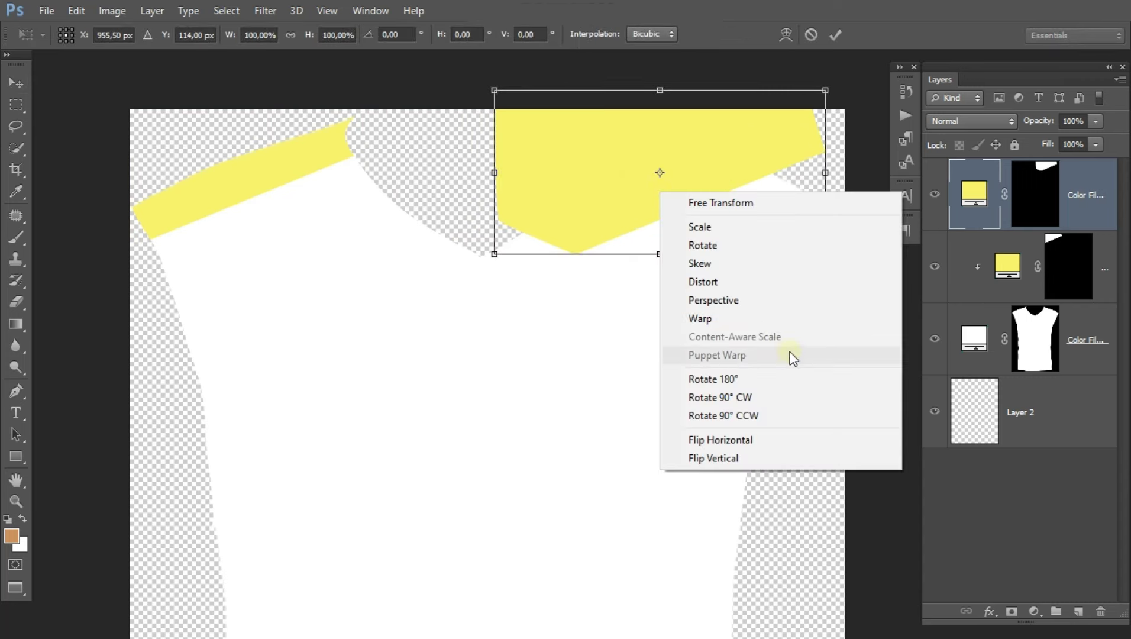
click(811, 443)
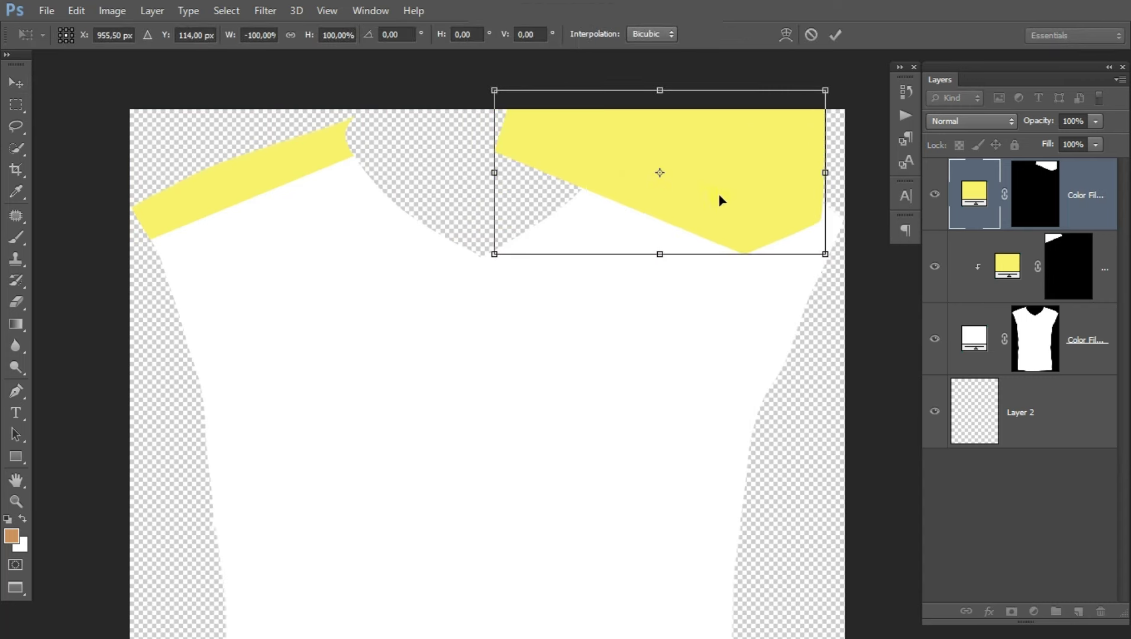
drag(720, 196, 804, 211)
drag(802, 210, 799, 204)
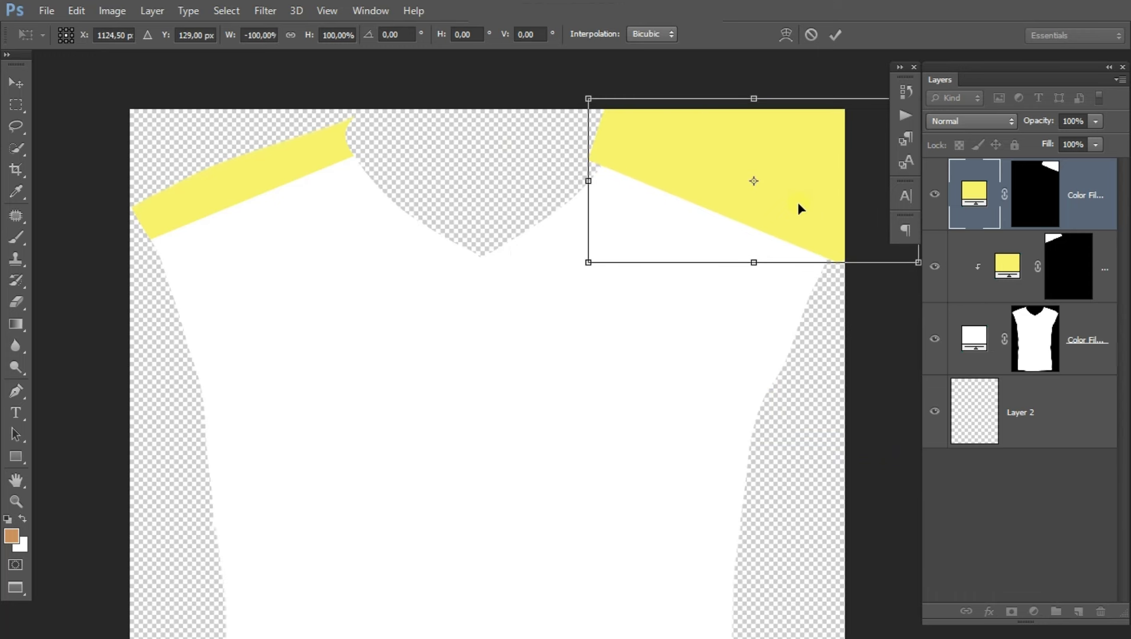
key(Return)
Step: Clip the right band copy to the shirt shape and nudge it up onto the shoulder
right_click(1093, 202)
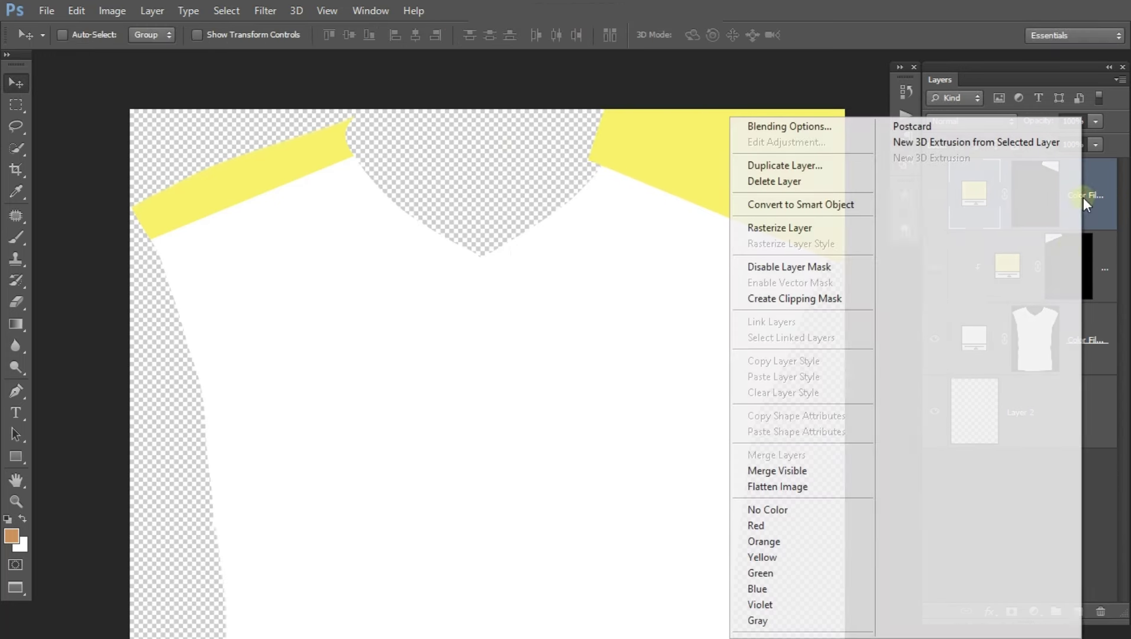
click(858, 298)
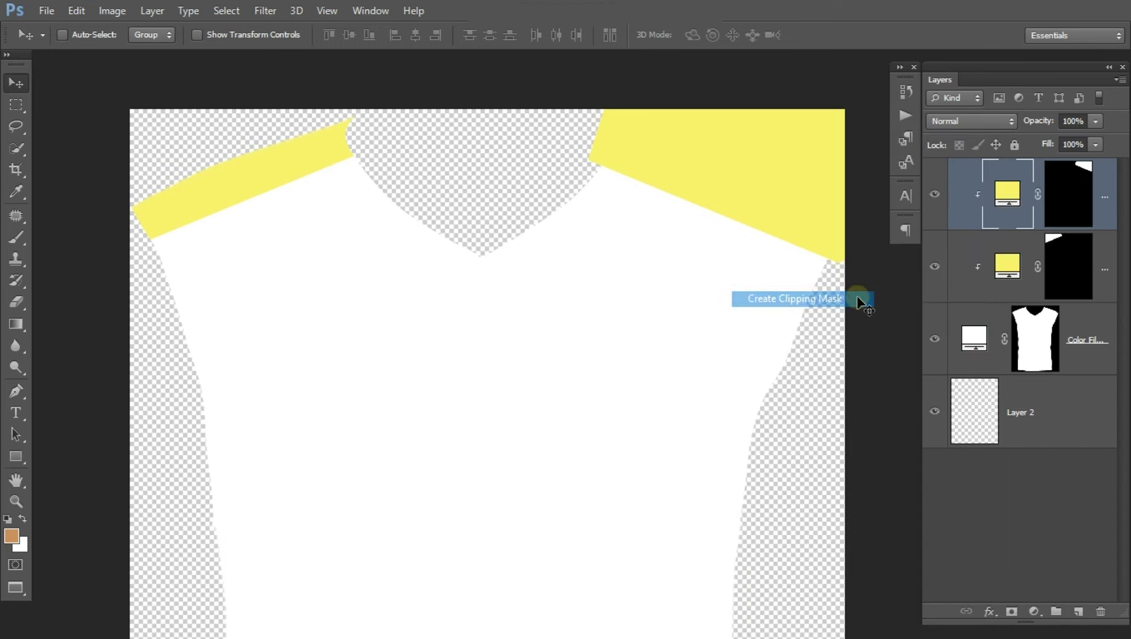
drag(768, 199, 769, 186)
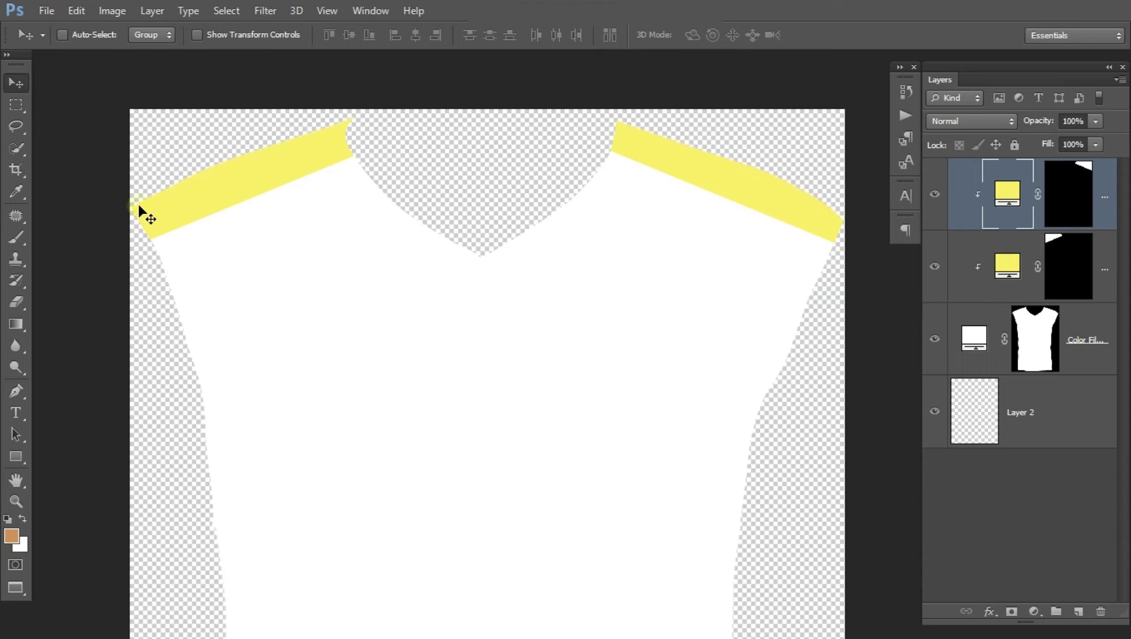
Step: Draw a closed triangular path below the left shoulder band and turn it into a selection
click(16, 390)
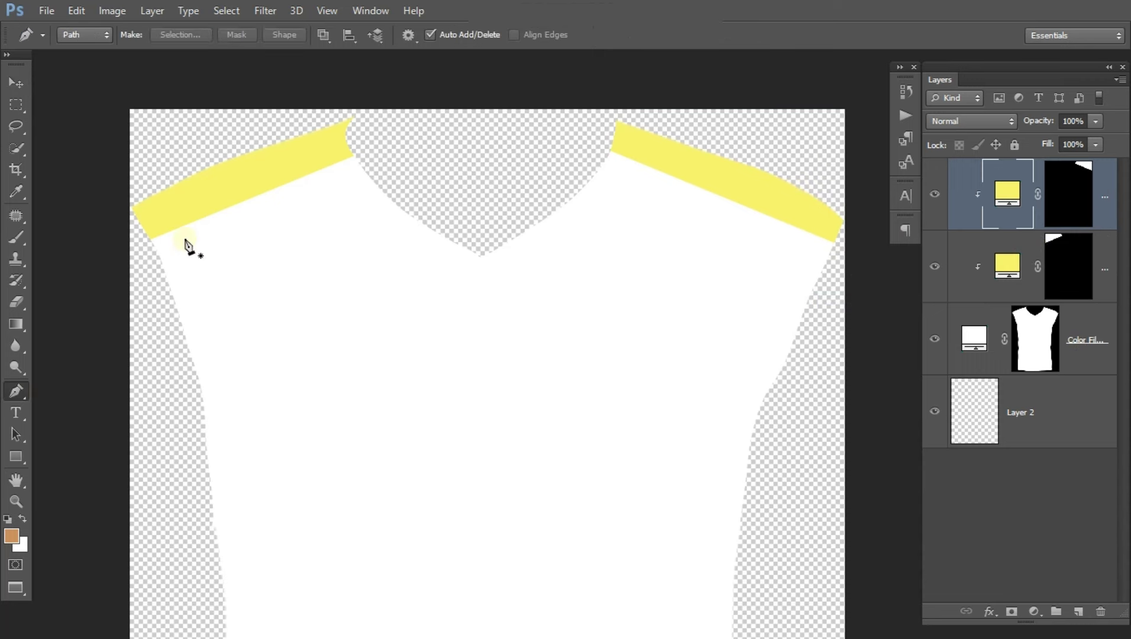
key(ctrl+plus)
drag(151, 196, 411, 233)
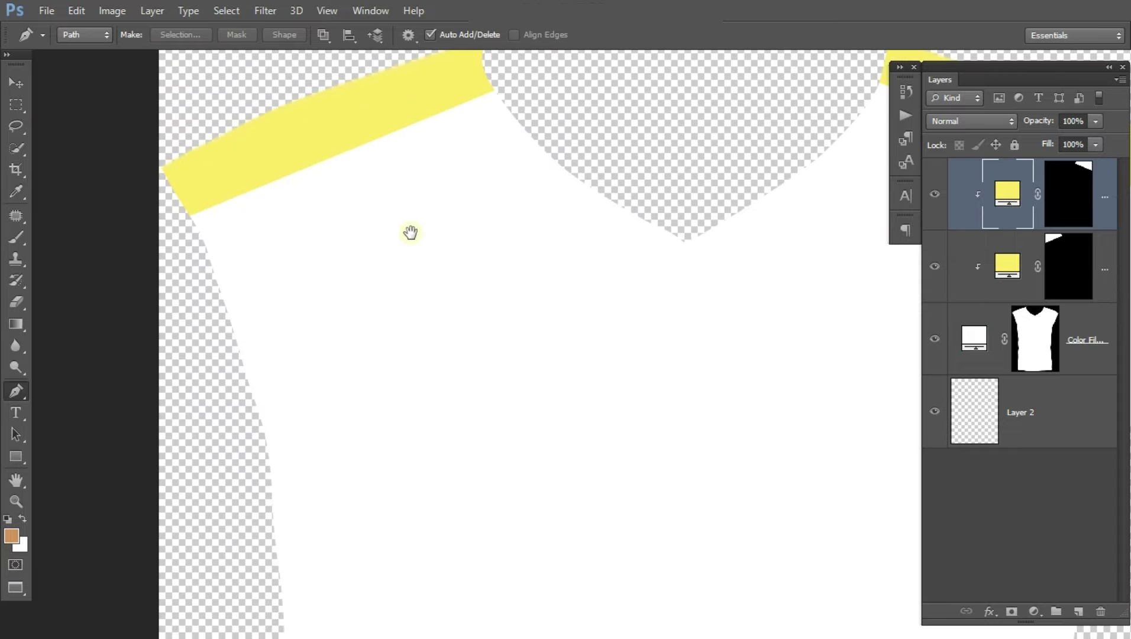
click(519, 97)
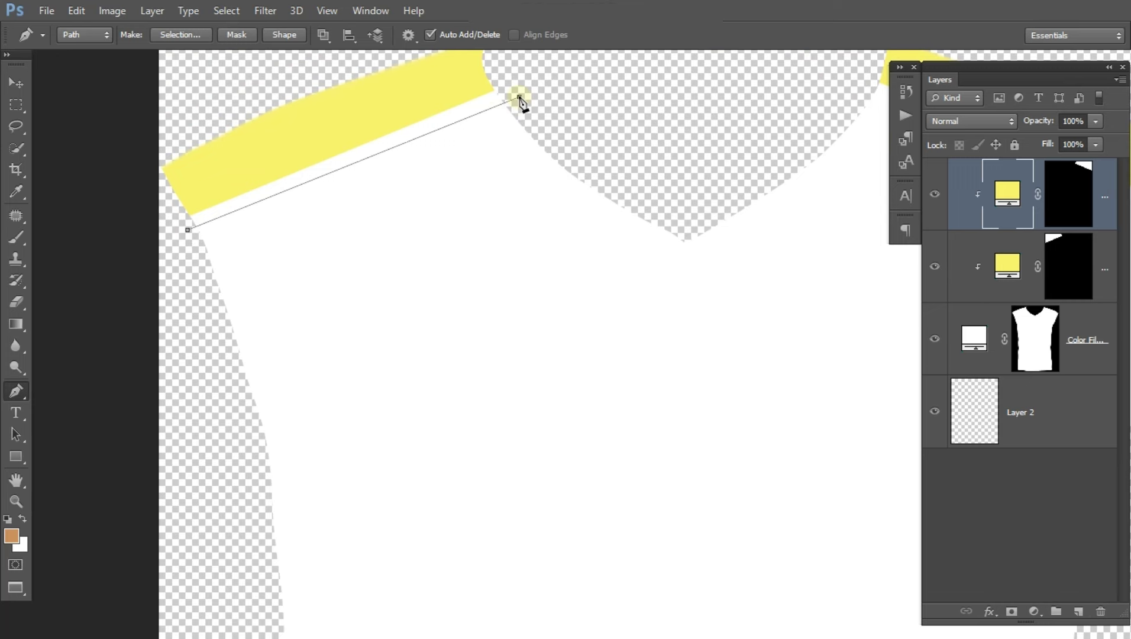
click(233, 233)
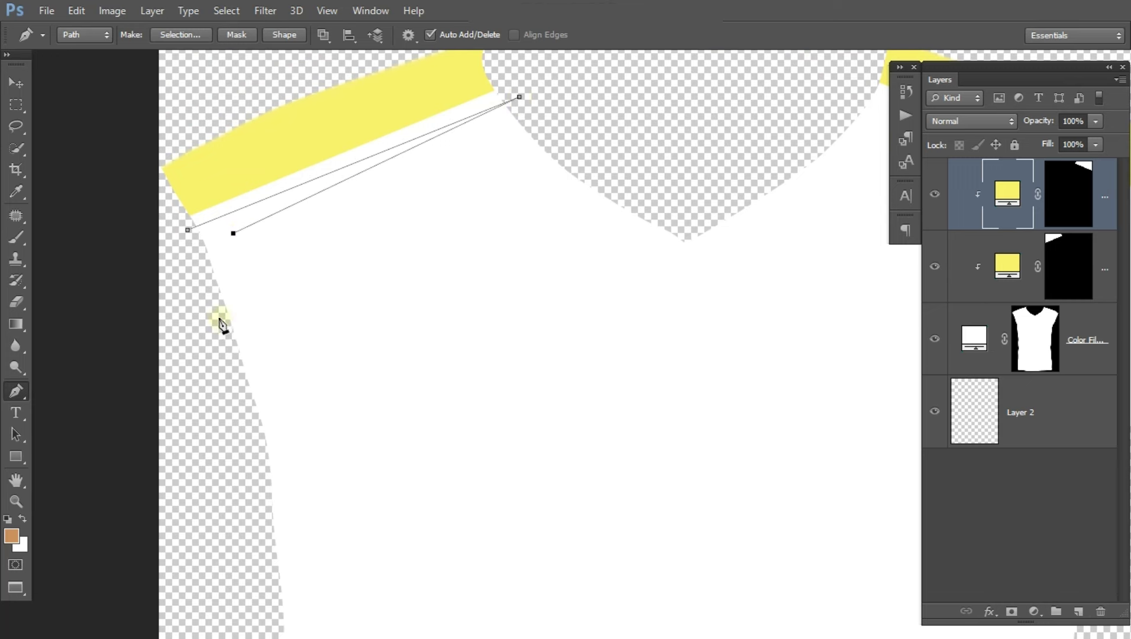
click(218, 330)
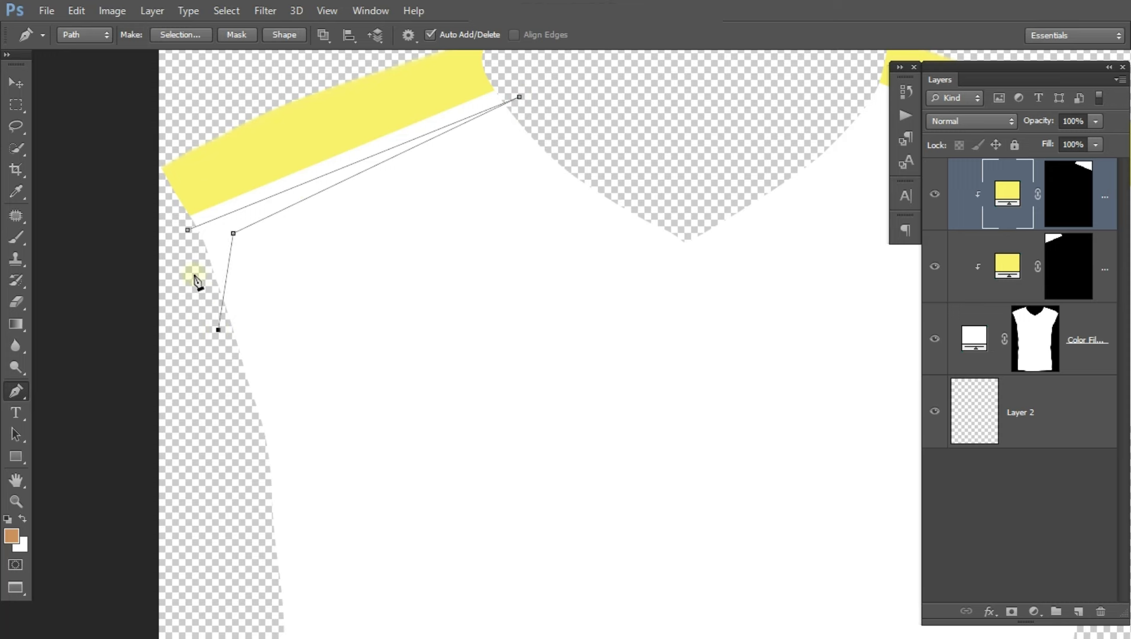
click(188, 230)
right_click(306, 195)
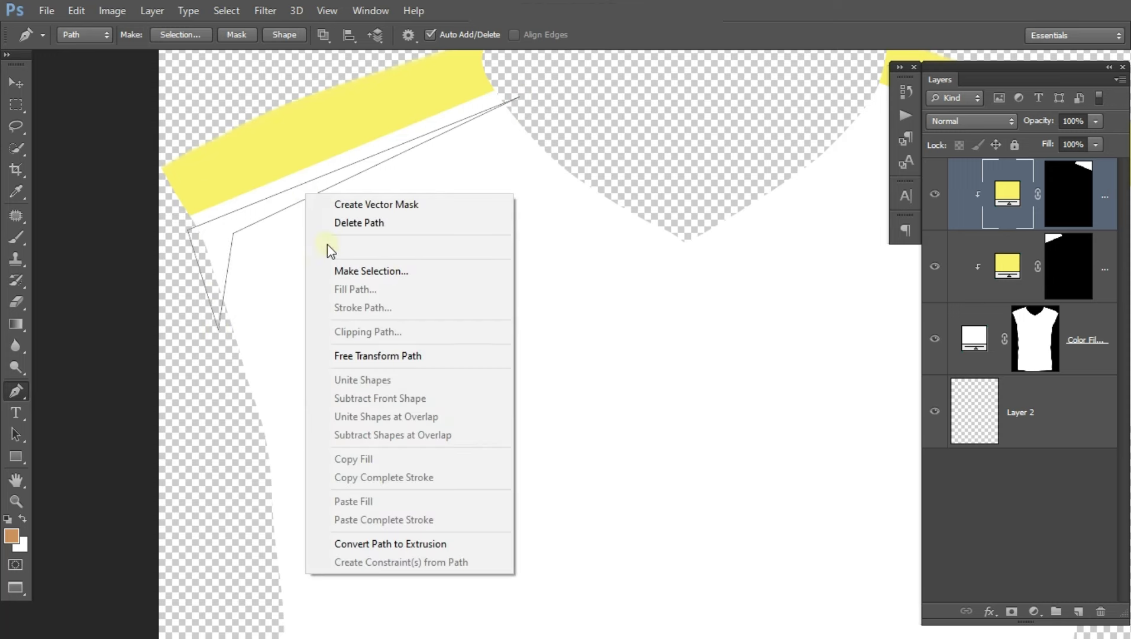
click(412, 268)
click(645, 177)
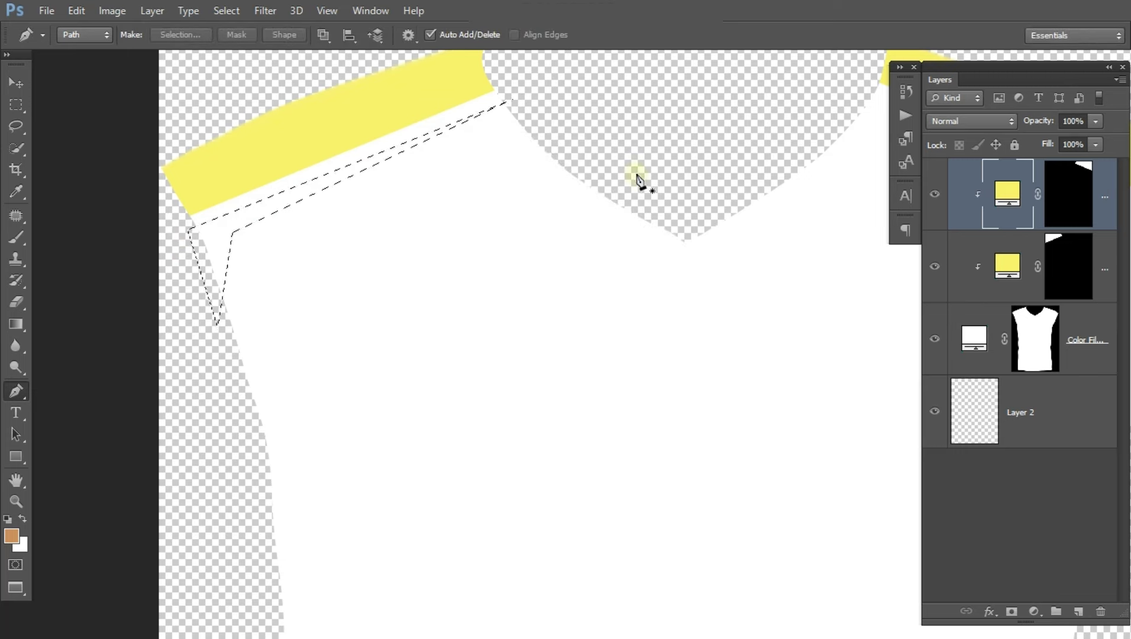
Step: Fill the chevron selection with a Solid Color layer sampled from the band's yellow
click(1034, 612)
click(1069, 256)
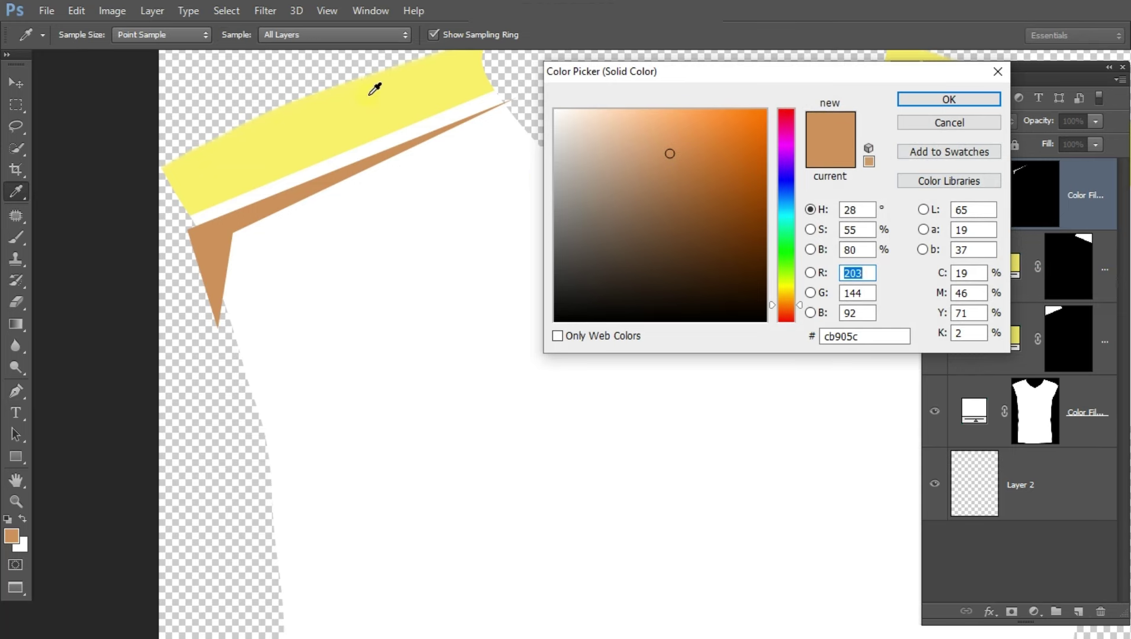
click(399, 94)
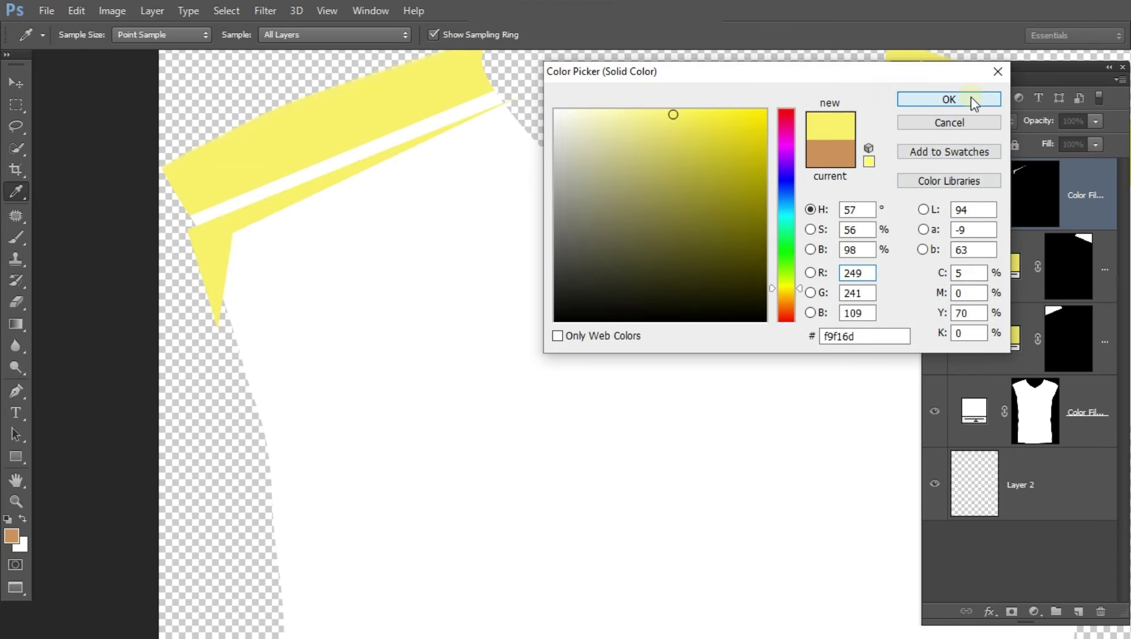
click(971, 101)
Step: Shift the yellow chevron and rotate it slightly to match the left shoulder band
click(15, 84)
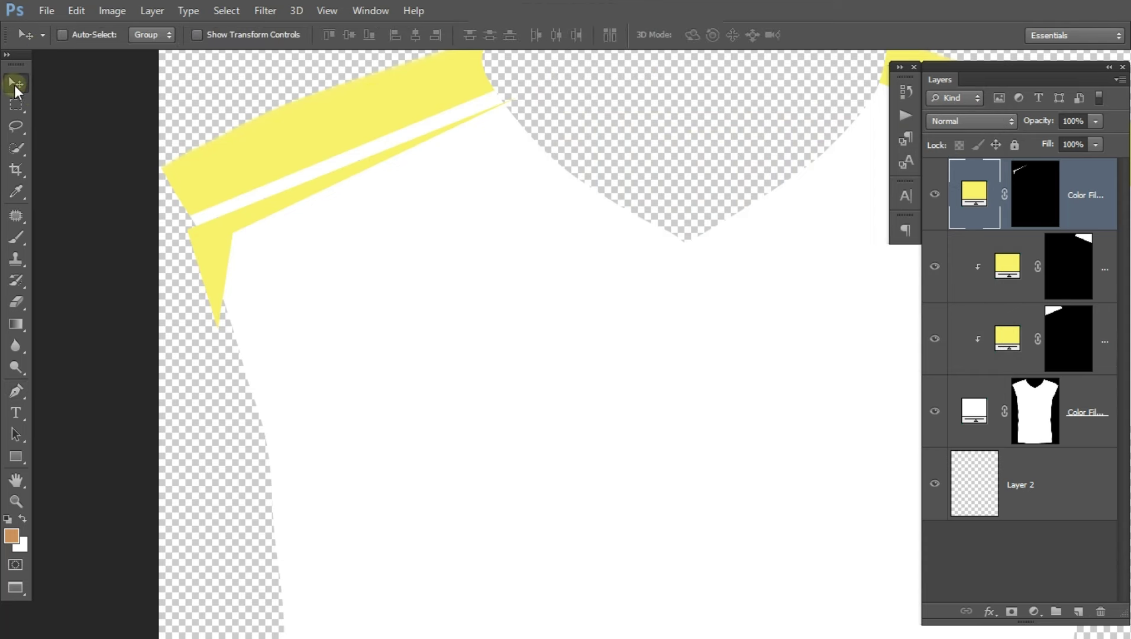
drag(432, 143, 415, 145)
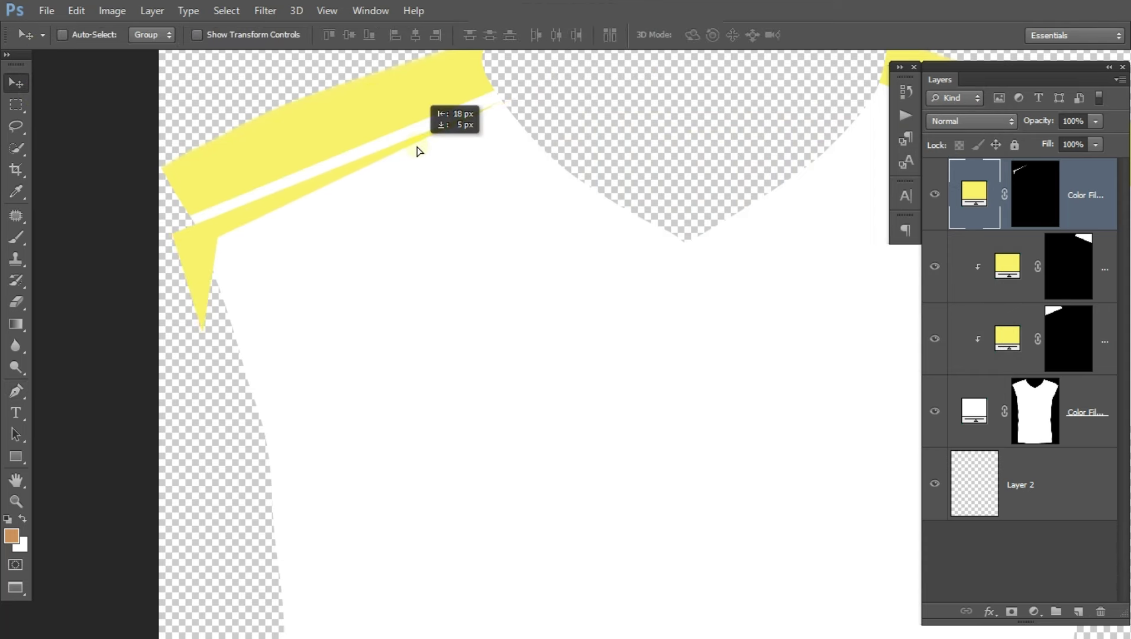
drag(414, 145, 419, 149)
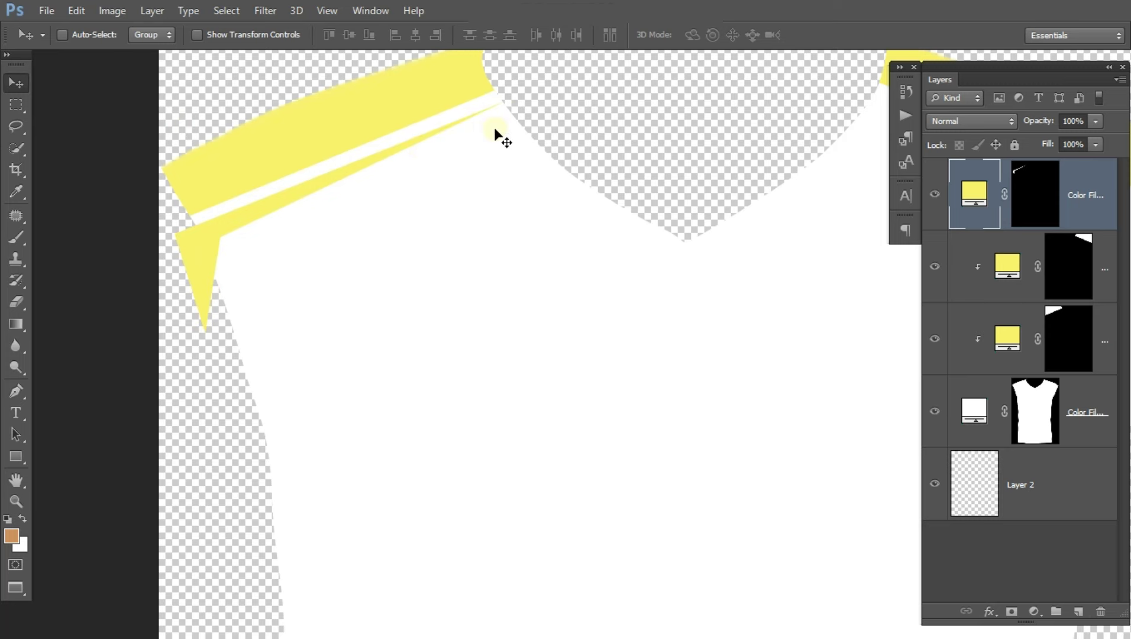
key(ctrl+t)
drag(584, 96, 579, 93)
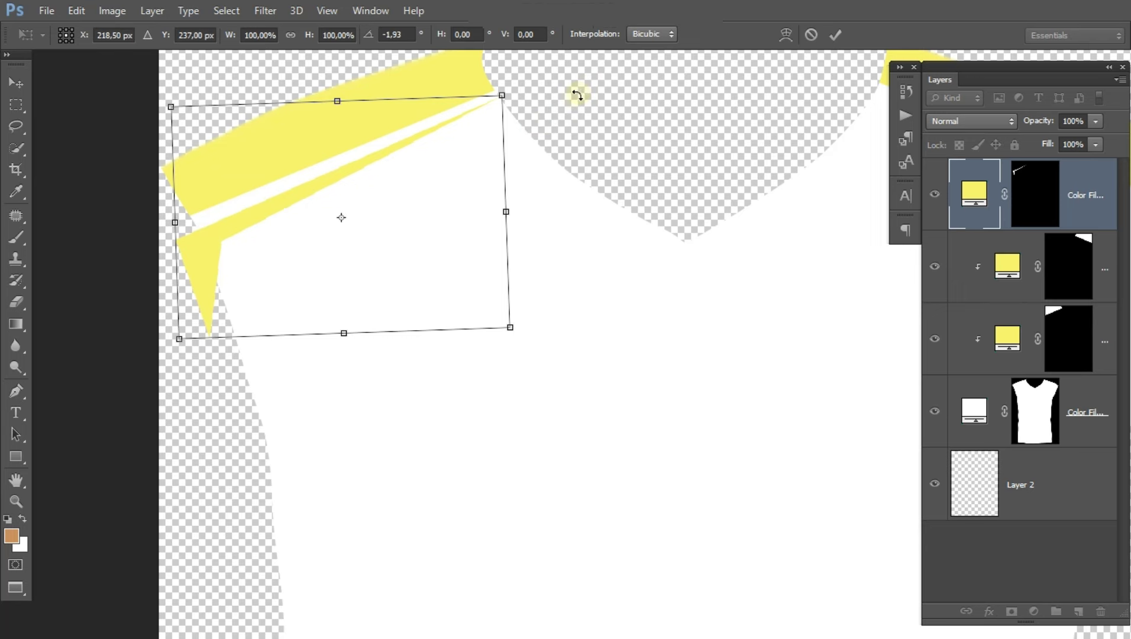
key(Return)
Step: Nudge the chevron into place, then duplicate it and drag the copy toward the right side
drag(511, 159, 478, 159)
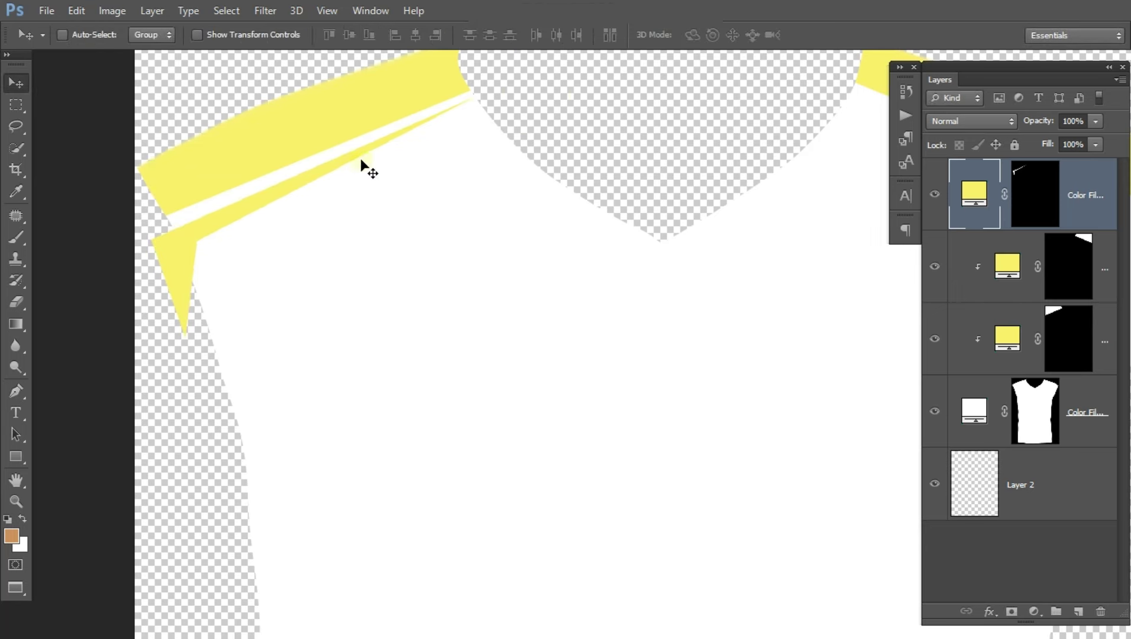
drag(360, 158, 369, 153)
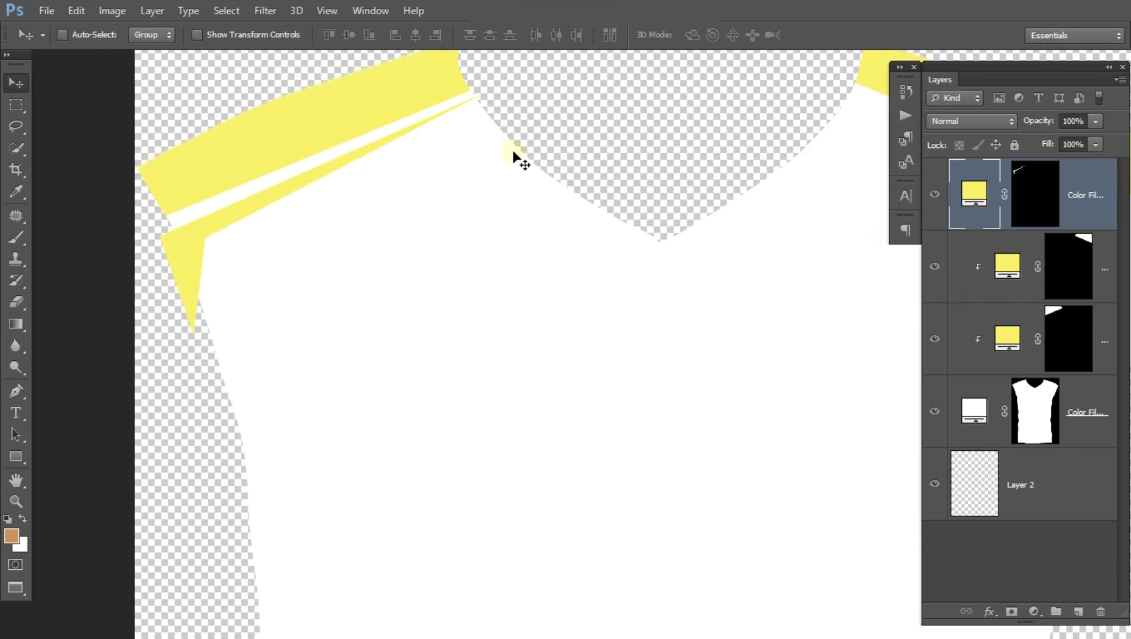
drag(474, 166, 440, 160)
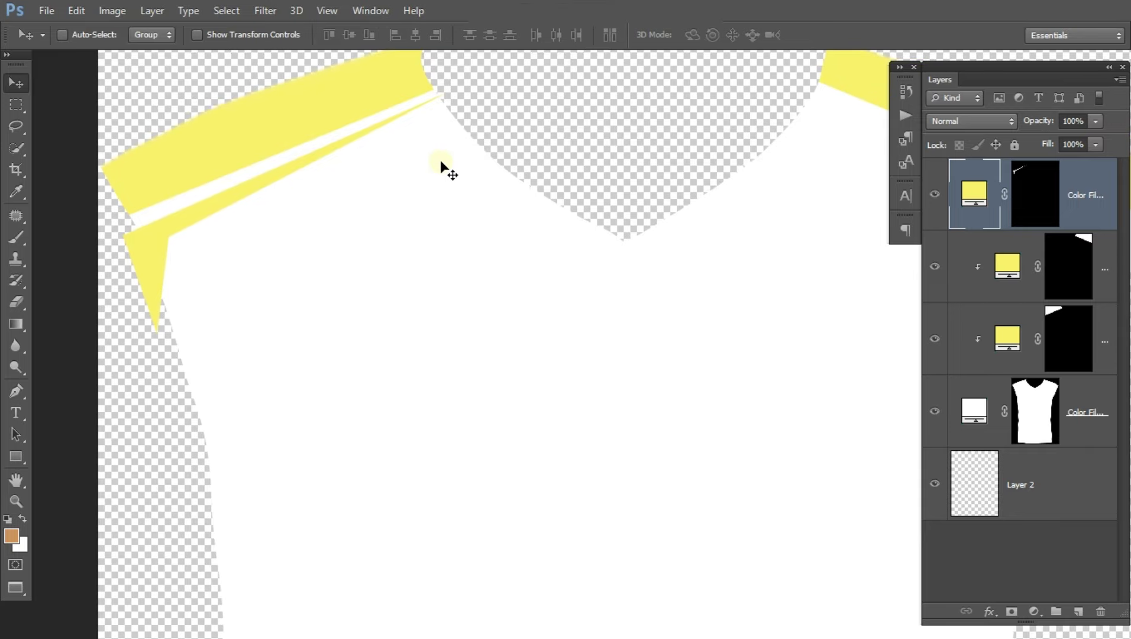
key(ctrl+j)
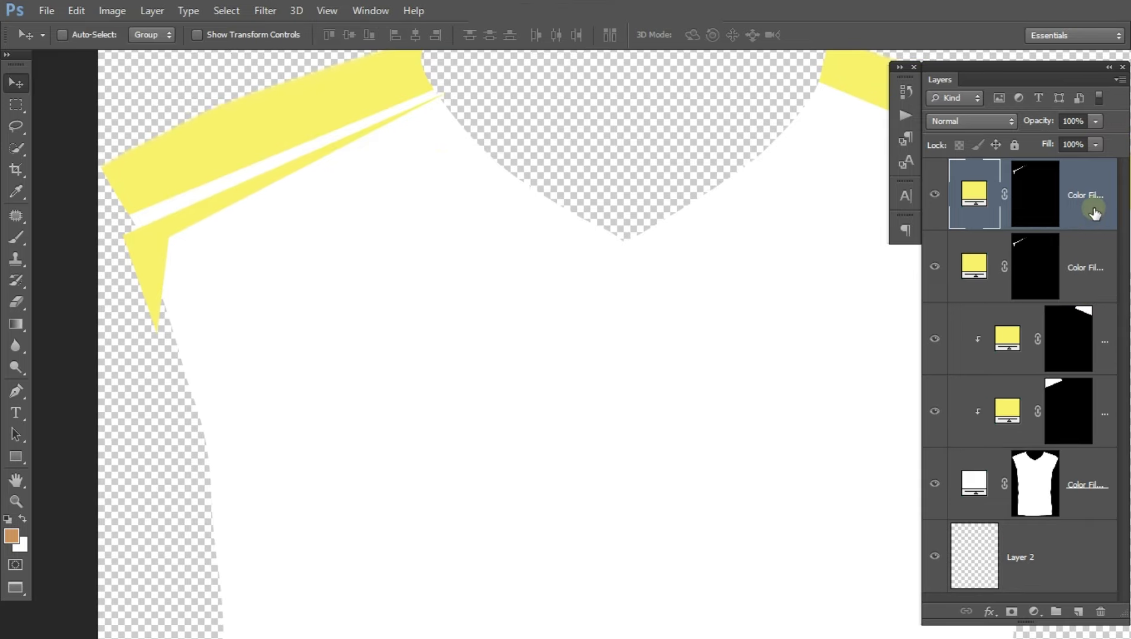
drag(280, 215, 550, 229)
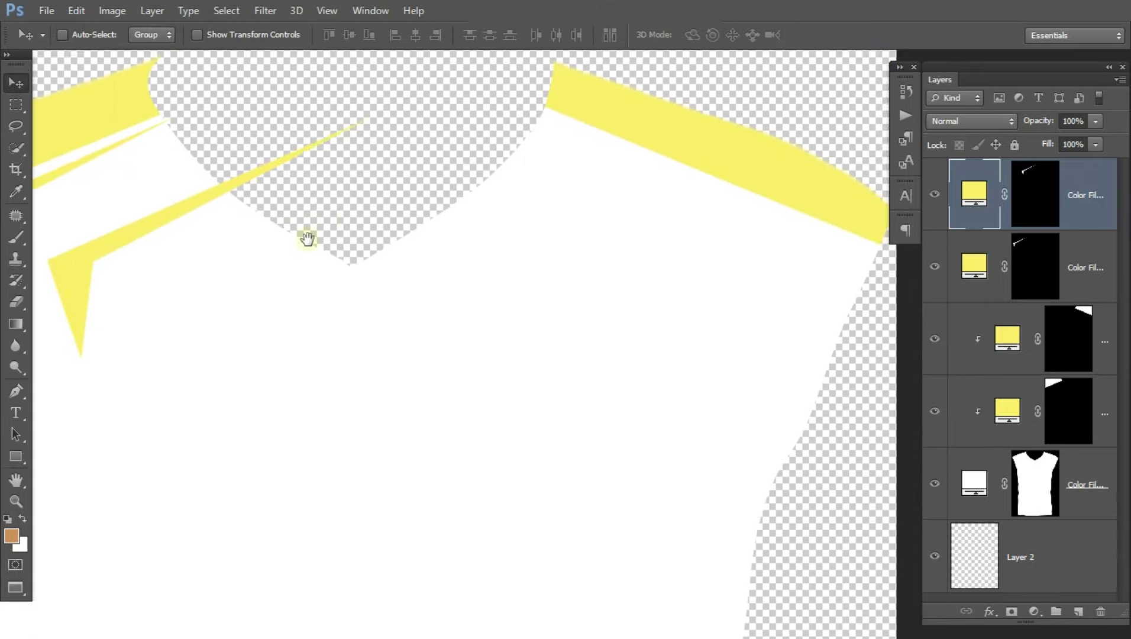
Step: Flip the chevron copy horizontally and position it under the right shoulder band with arrow-key nudges
key(ctrl+t)
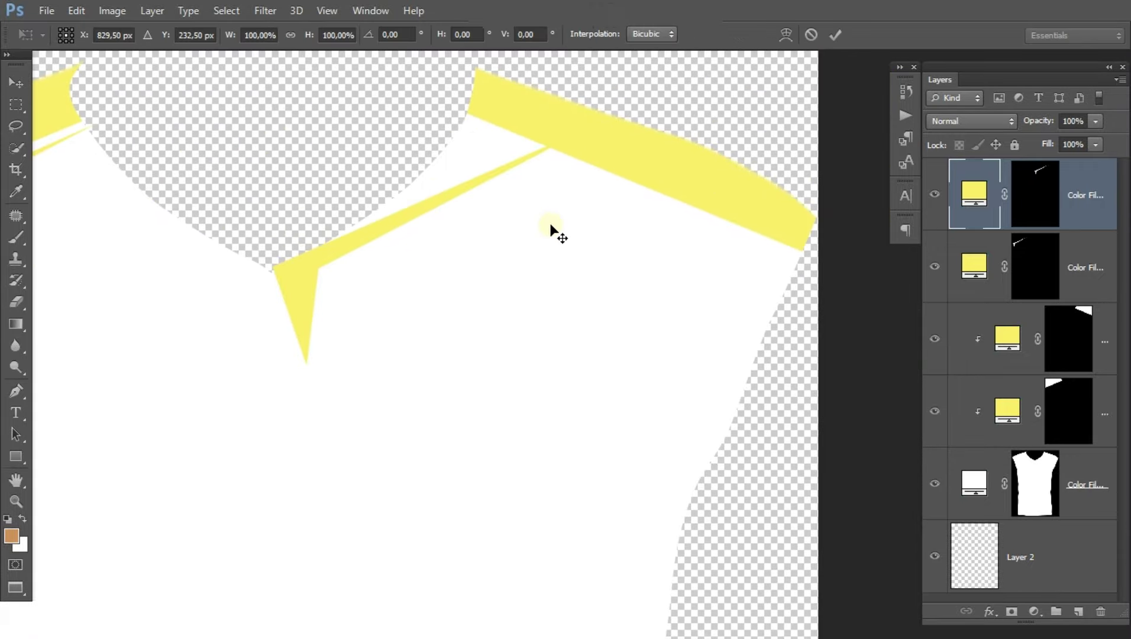
right_click(532, 220)
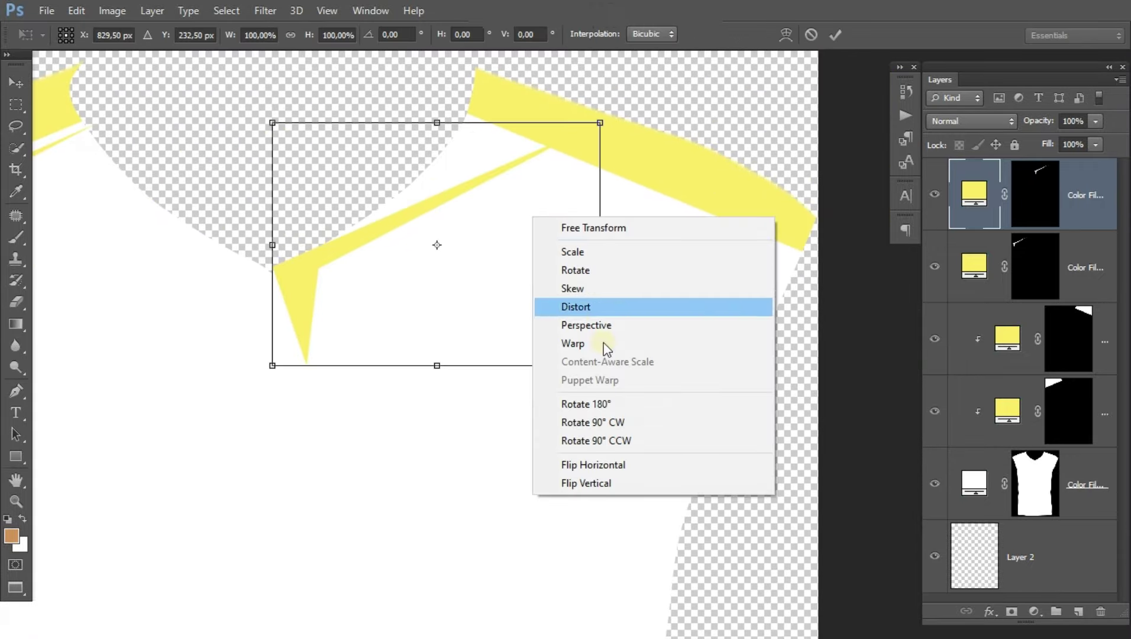
click(672, 468)
drag(541, 271, 717, 259)
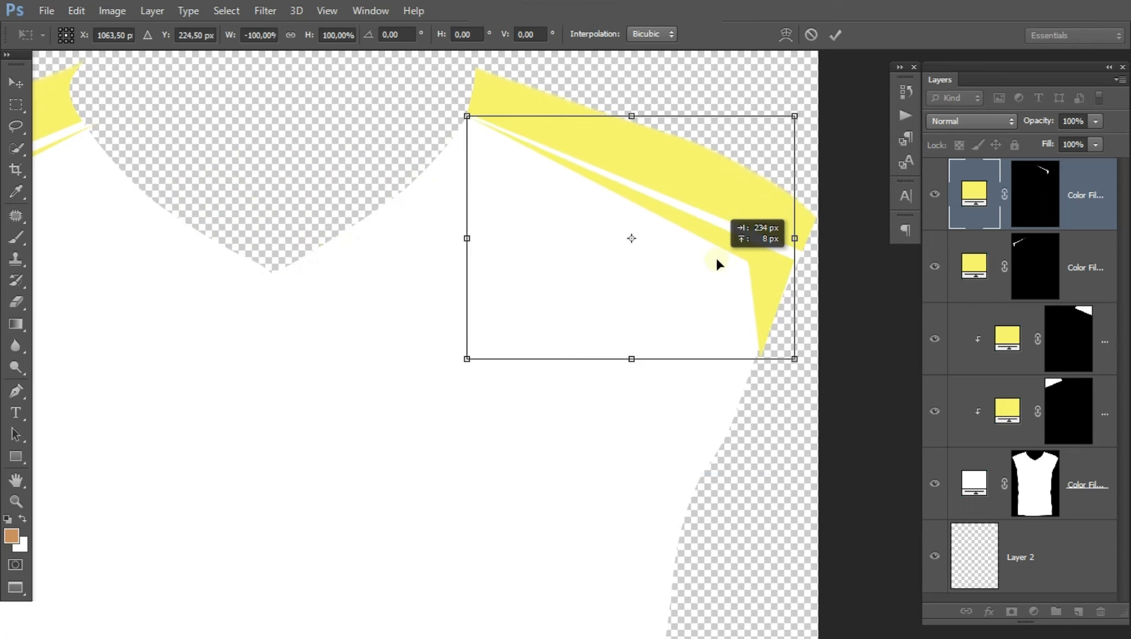
key(Down)
key(Down)
key(Down)
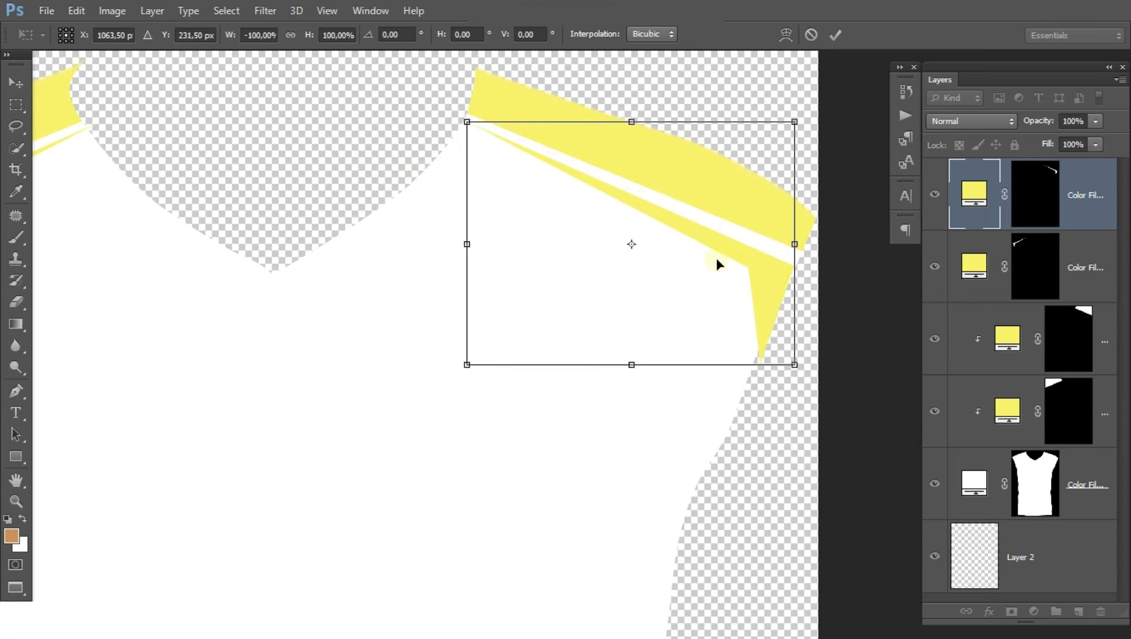
key(Right)
key(Down)
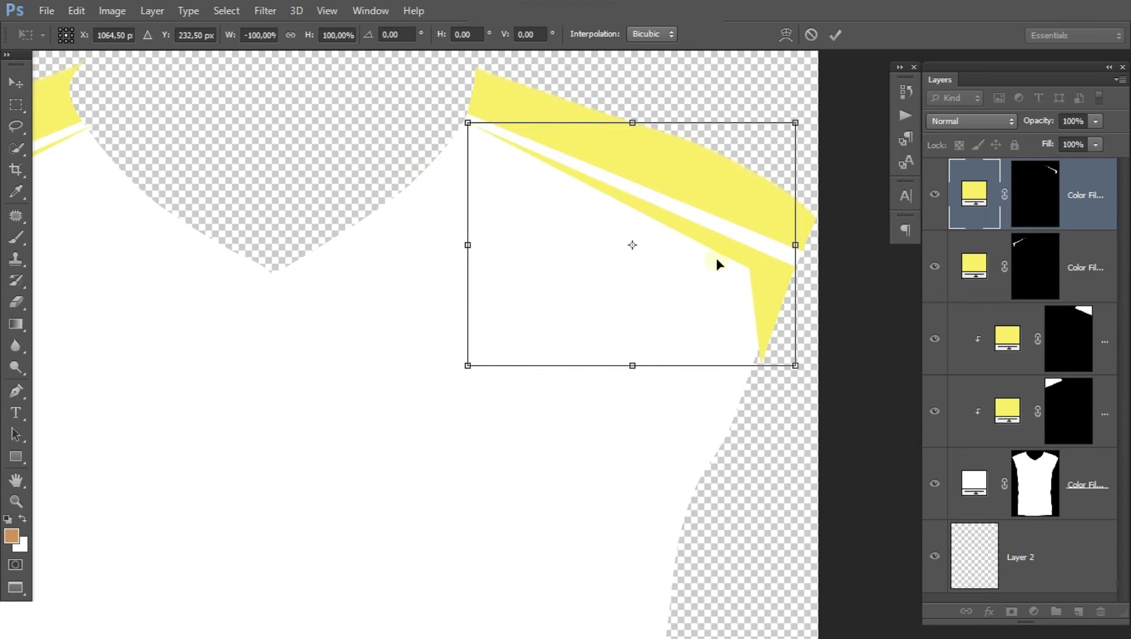
key(Up)
drag(277, 262, 544, 278)
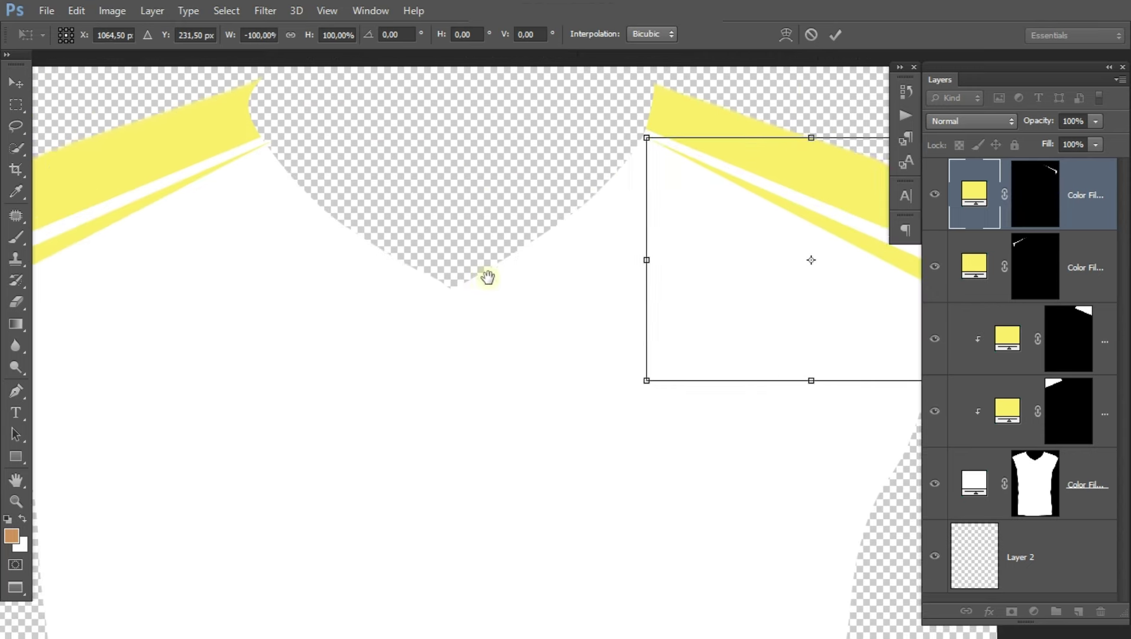
drag(466, 228, 268, 240)
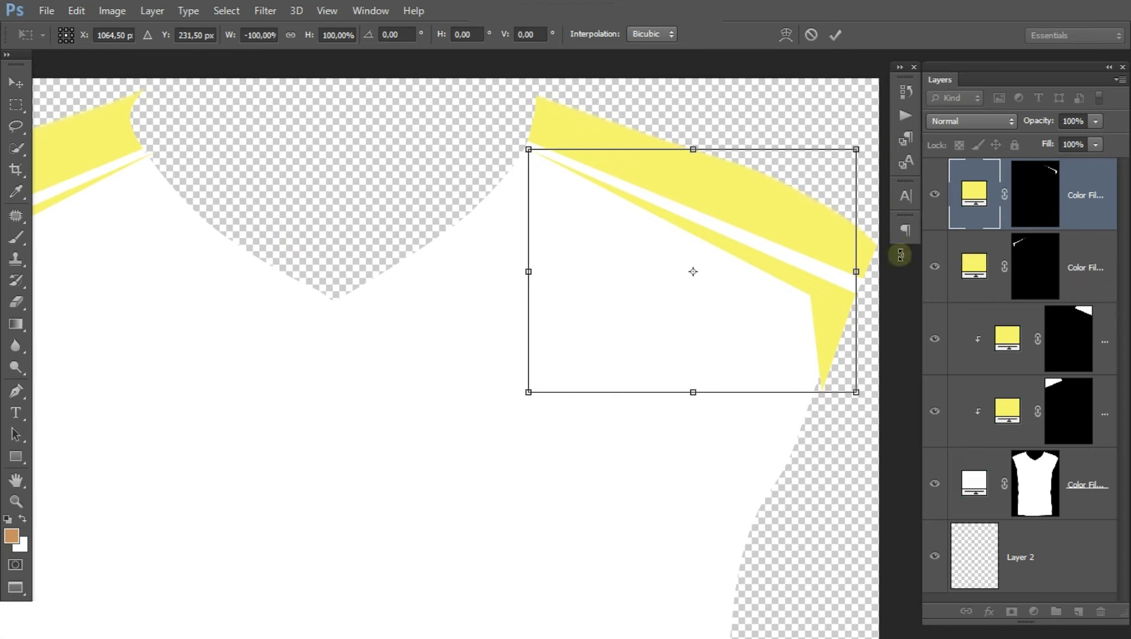
double_click(813, 250)
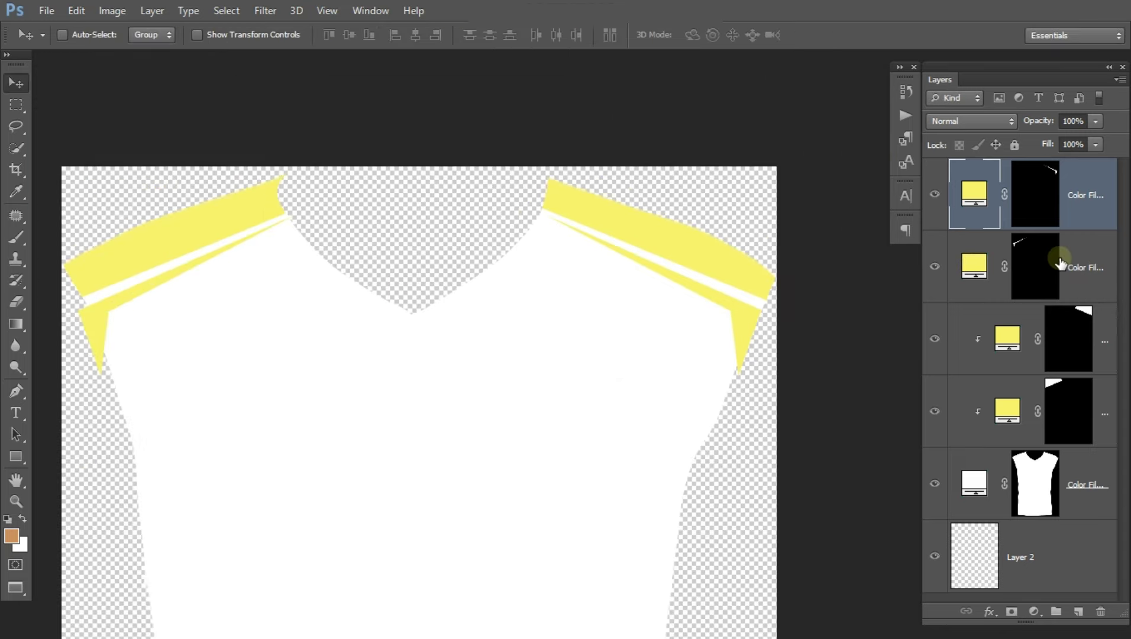
Step: Clip the top two yellow Color Fill chevron layers to the shirt layers beneath them
click(1060, 265)
right_click(1061, 265)
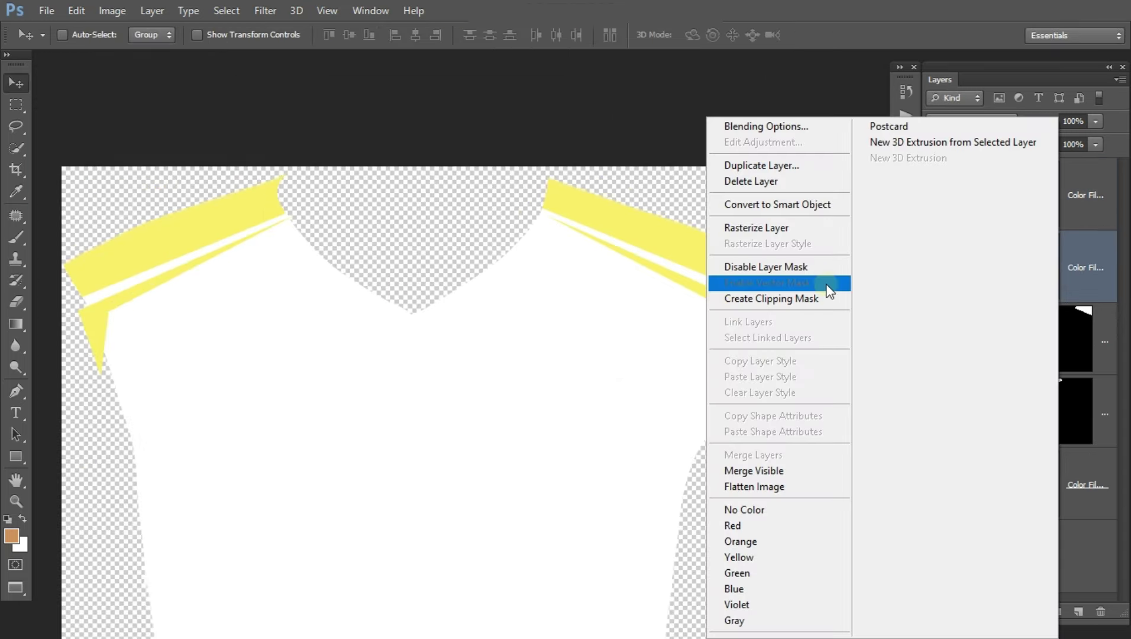
click(760, 299)
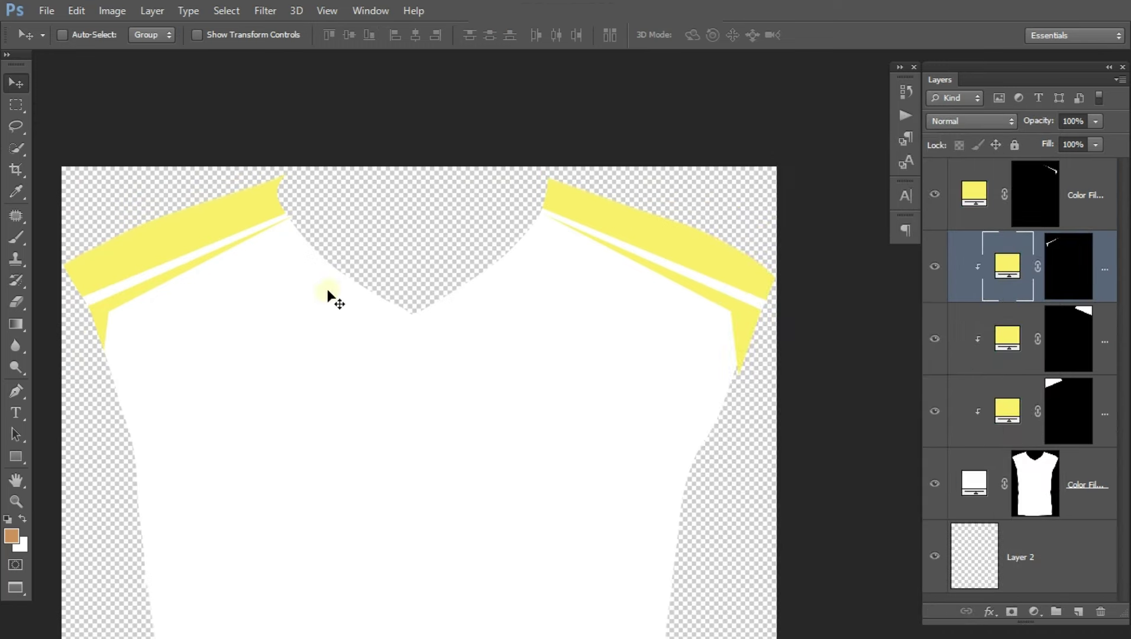
click(1071, 199)
right_click(1071, 199)
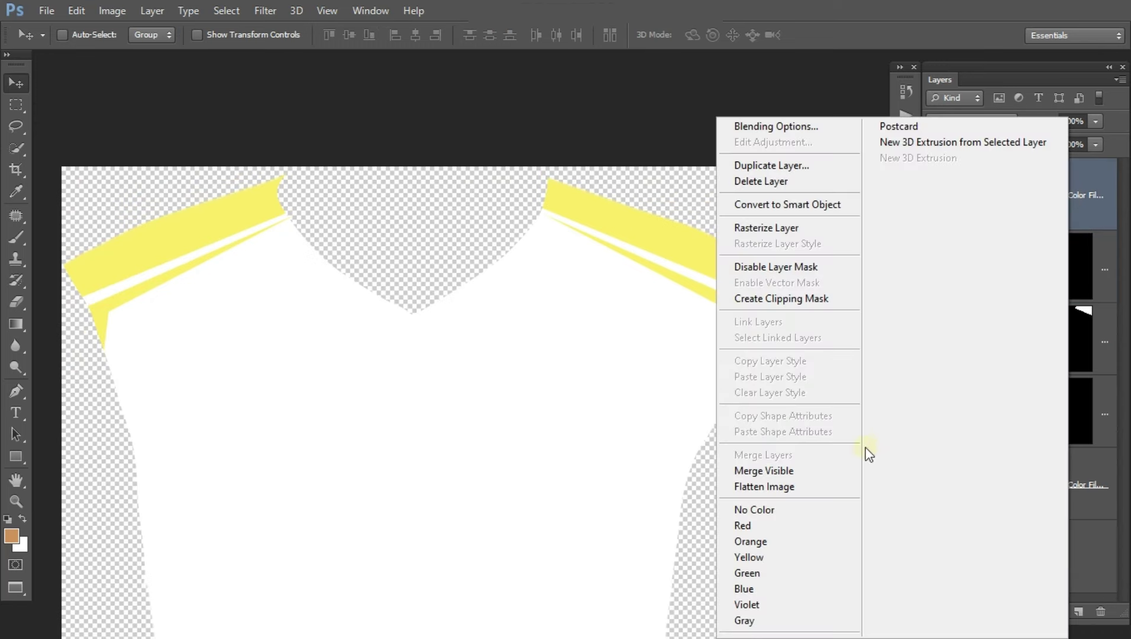
click(838, 300)
drag(694, 303, 755, 239)
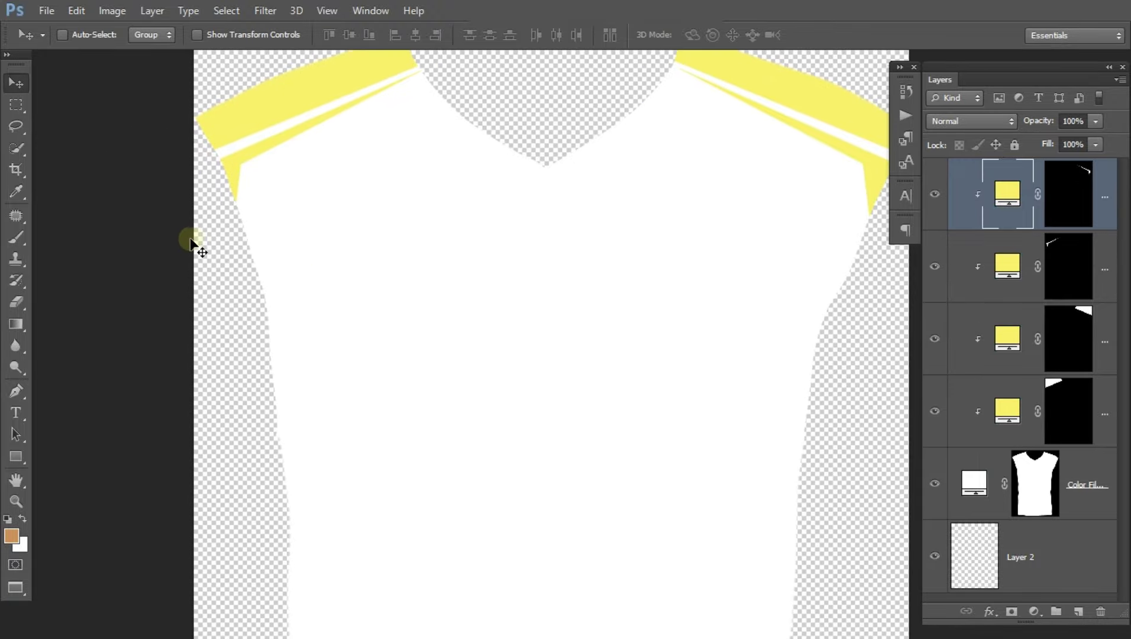
scroll(248, 244, down, 2)
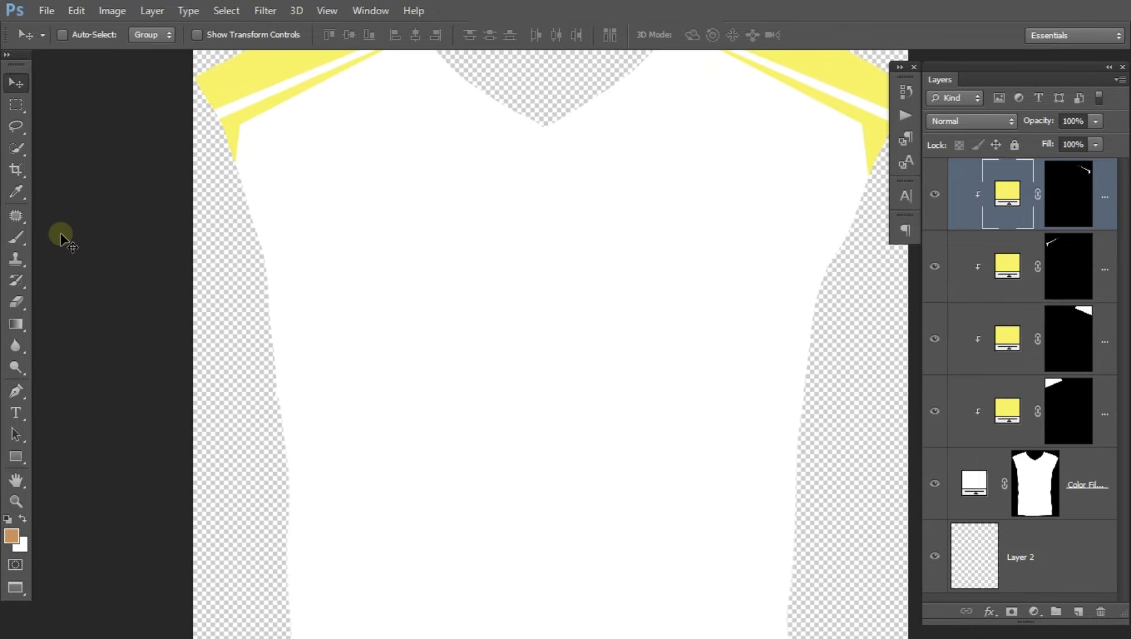
click(16, 105)
Step: Draw a small rectangle on the shirt's left side and give it a Solid Color fill sampled from the collar's yellow
scroll(317, 284, up, 3)
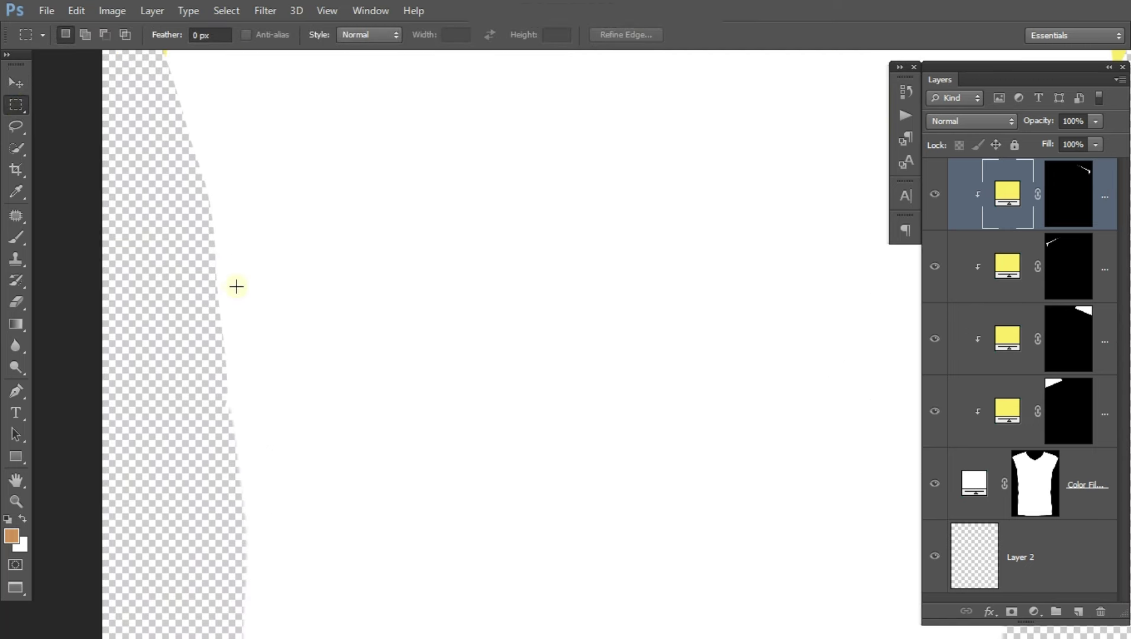
drag(232, 282, 266, 354)
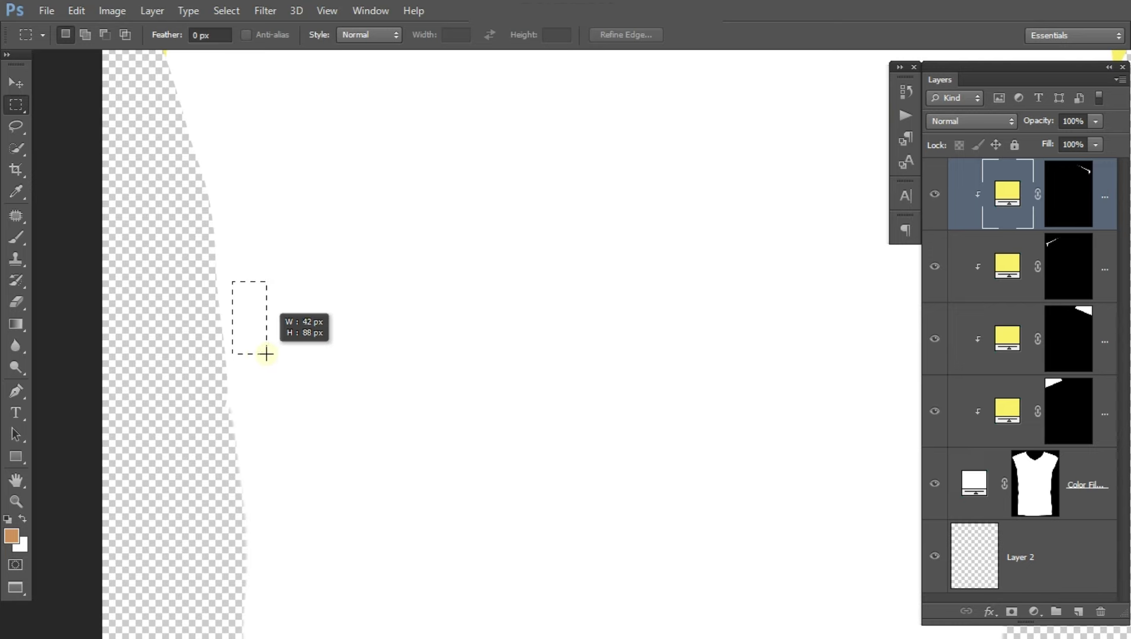
click(1033, 613)
click(1046, 244)
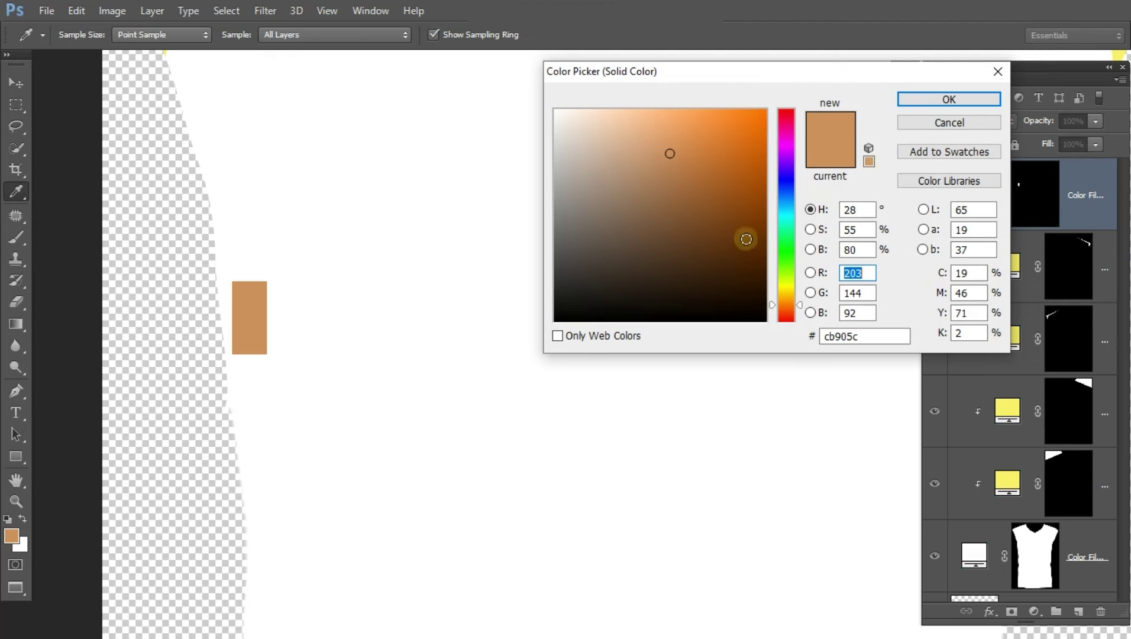
scroll(403, 283, up, 5)
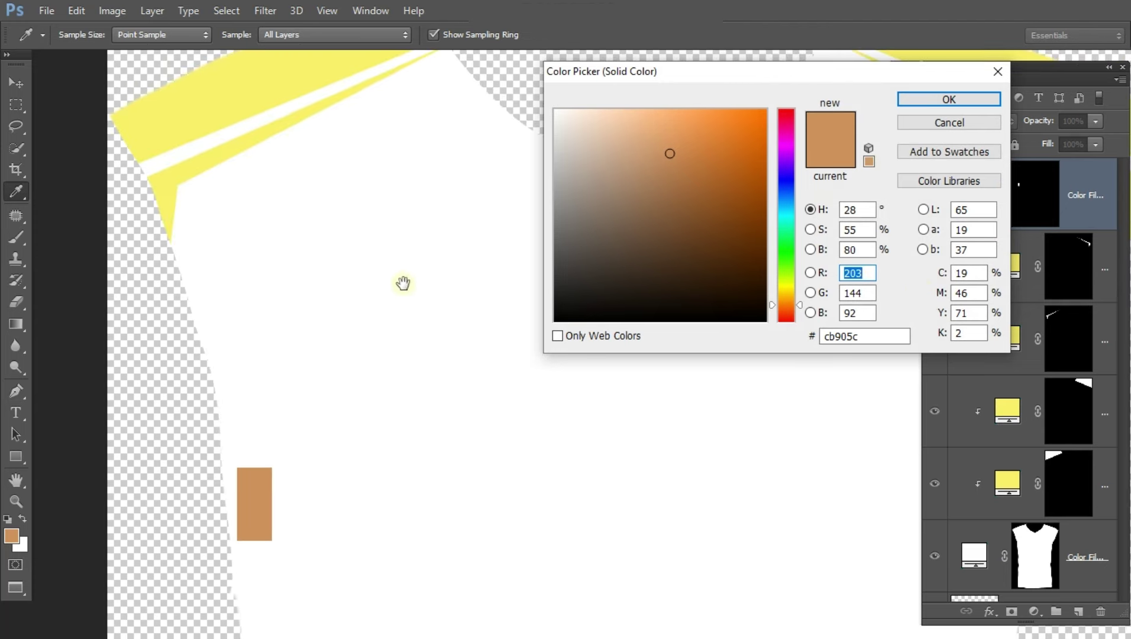
click(261, 105)
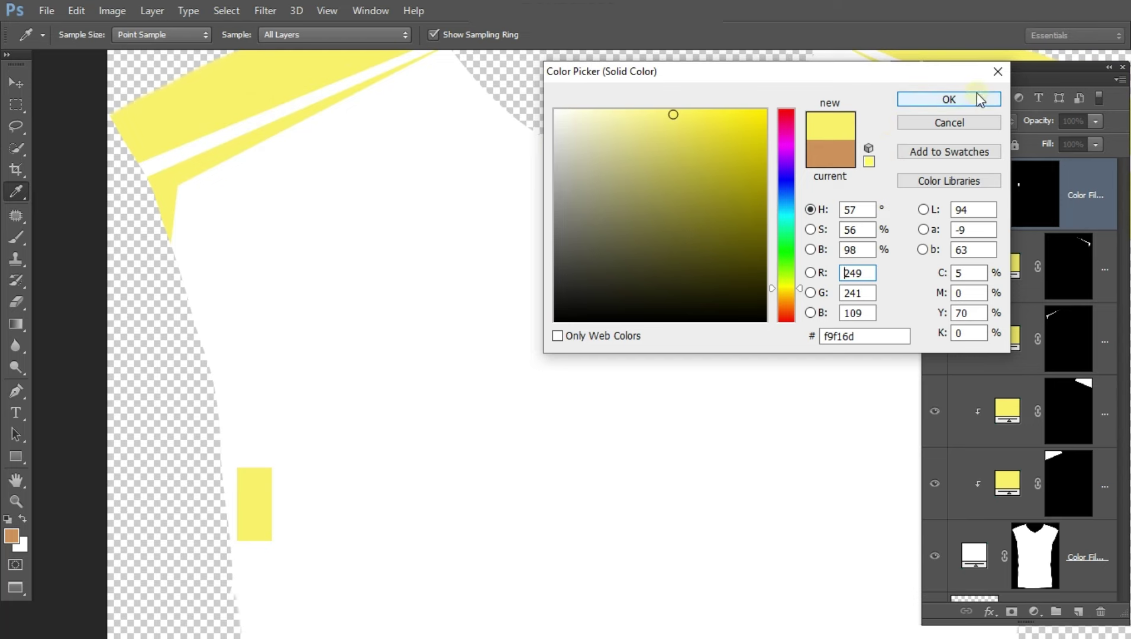
click(914, 100)
key(m)
drag(416, 425, 424, 355)
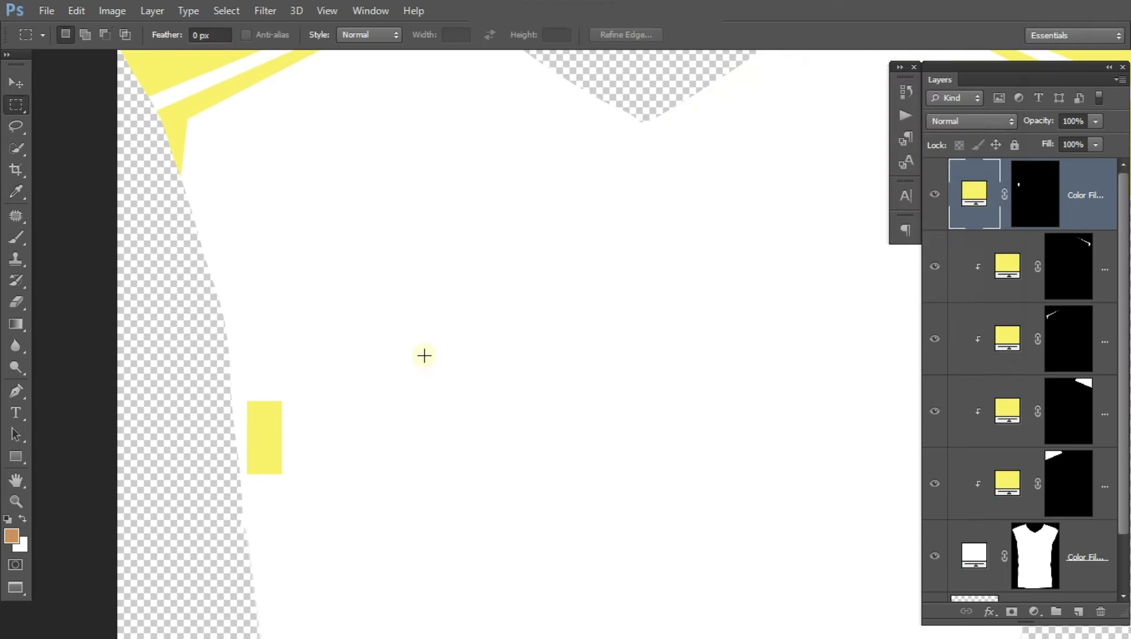
Step: Skew the yellow rectangle's top edge rightward into a leaning parallelogram and commit the transform
key(ctrl+t)
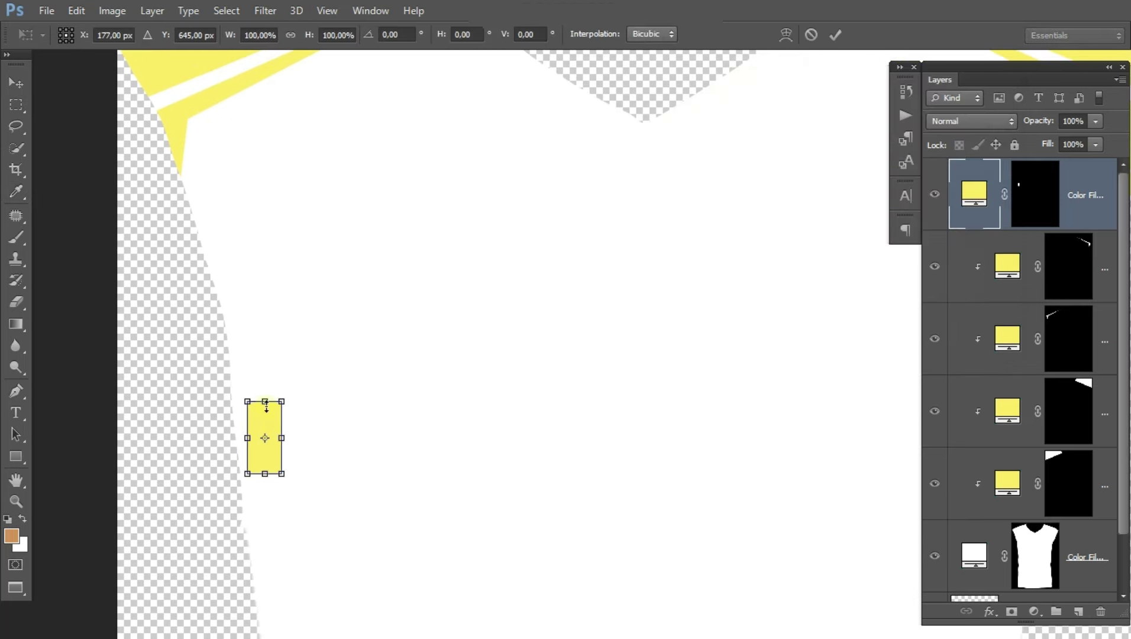
right_click(266, 424)
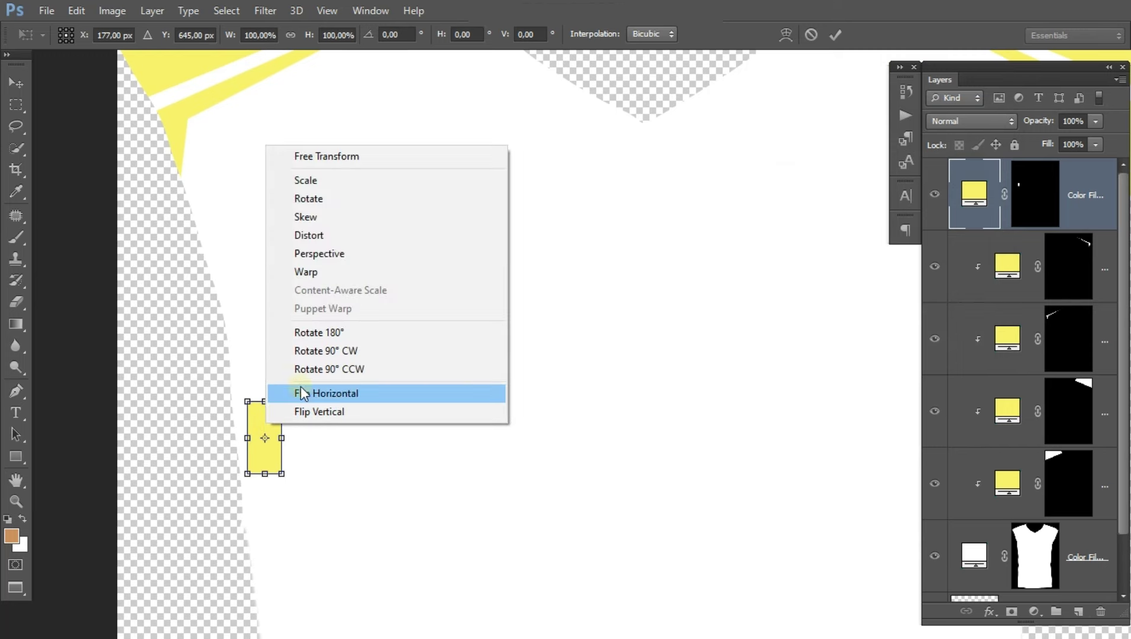
click(353, 222)
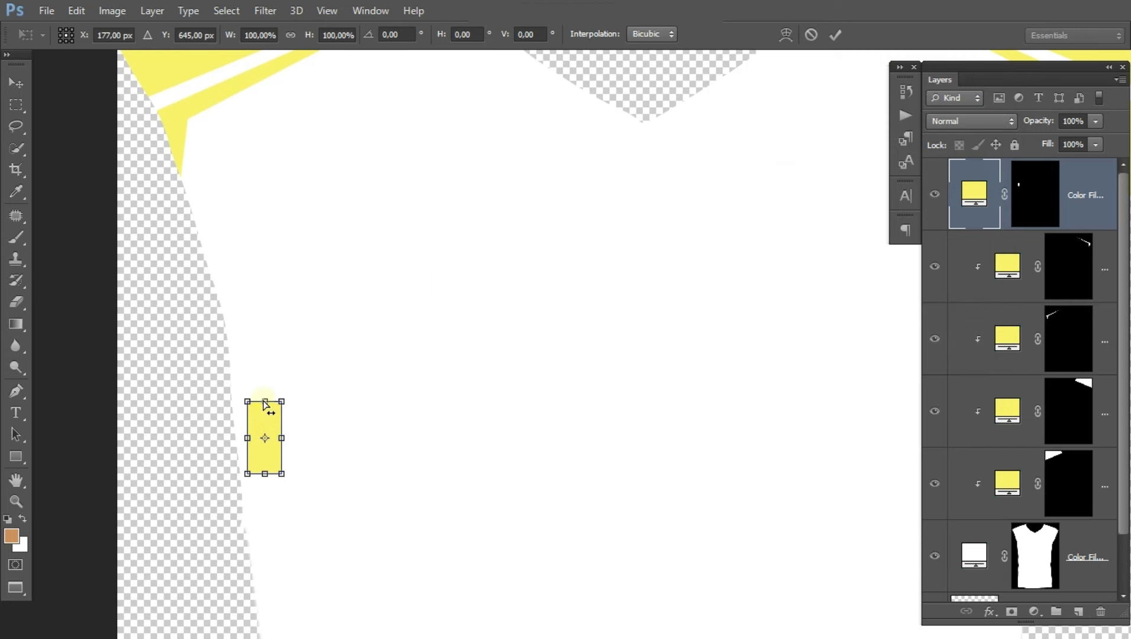
drag(265, 403, 280, 403)
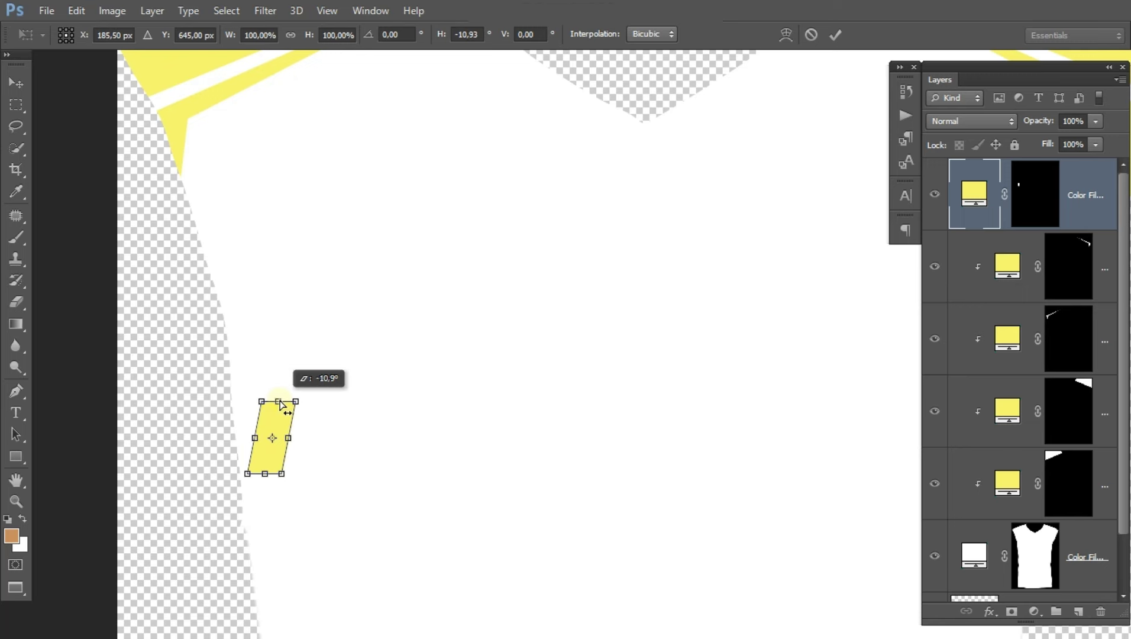
scroll(278, 409, up, 3)
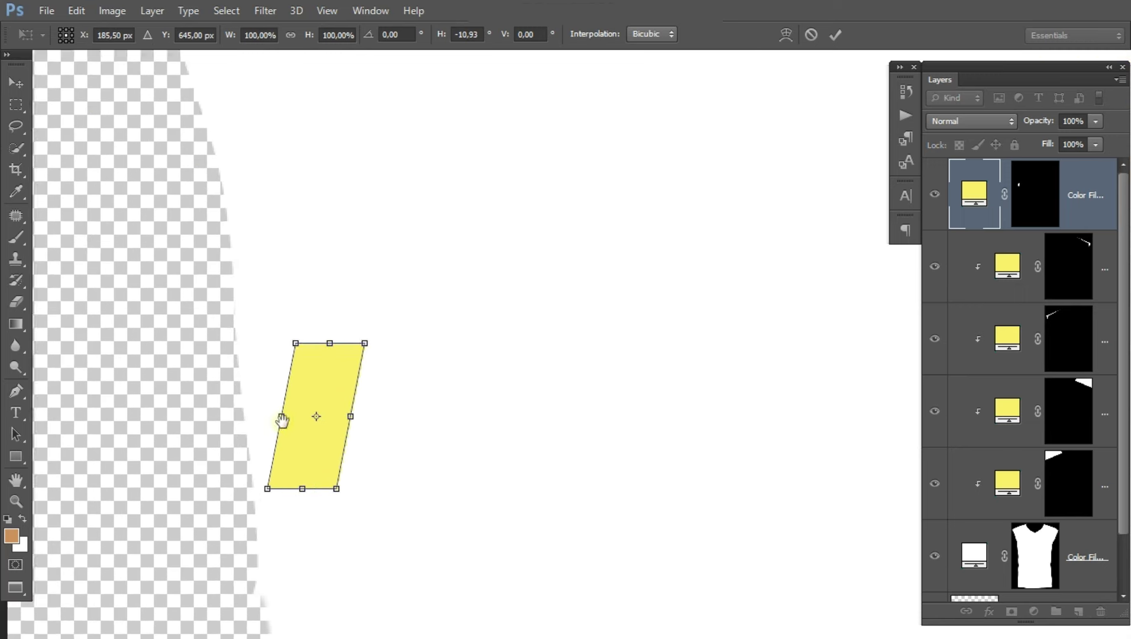
drag(288, 420, 298, 417)
mouse_move(421, 318)
mouse_down()
mouse_move(453, 318)
mouse_move(436, 325)
mouse_up()
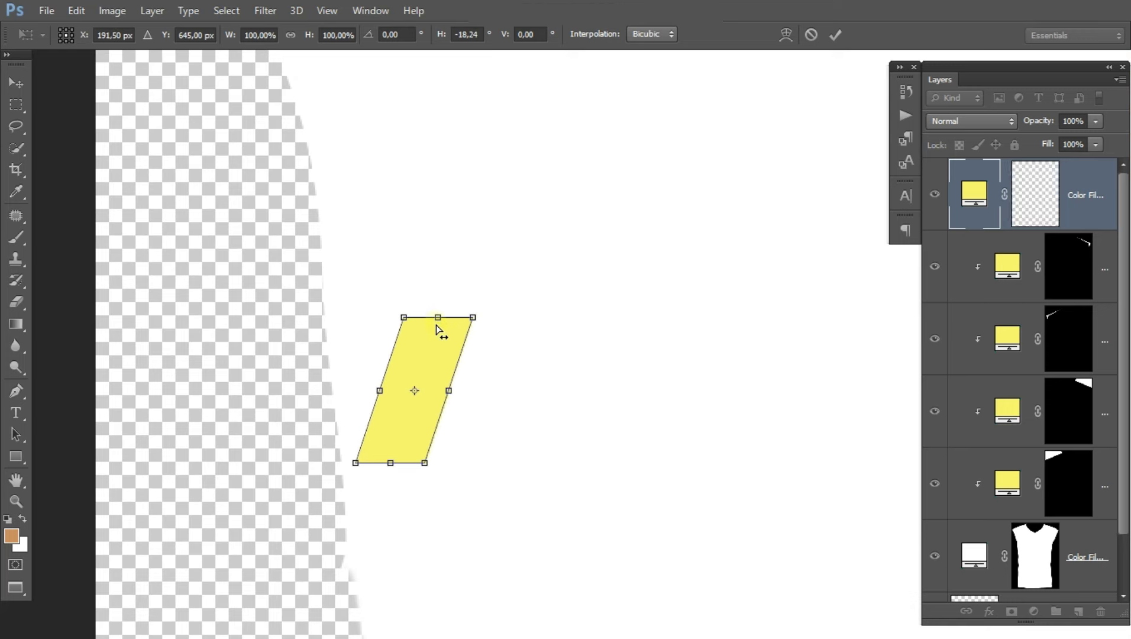
key(Return)
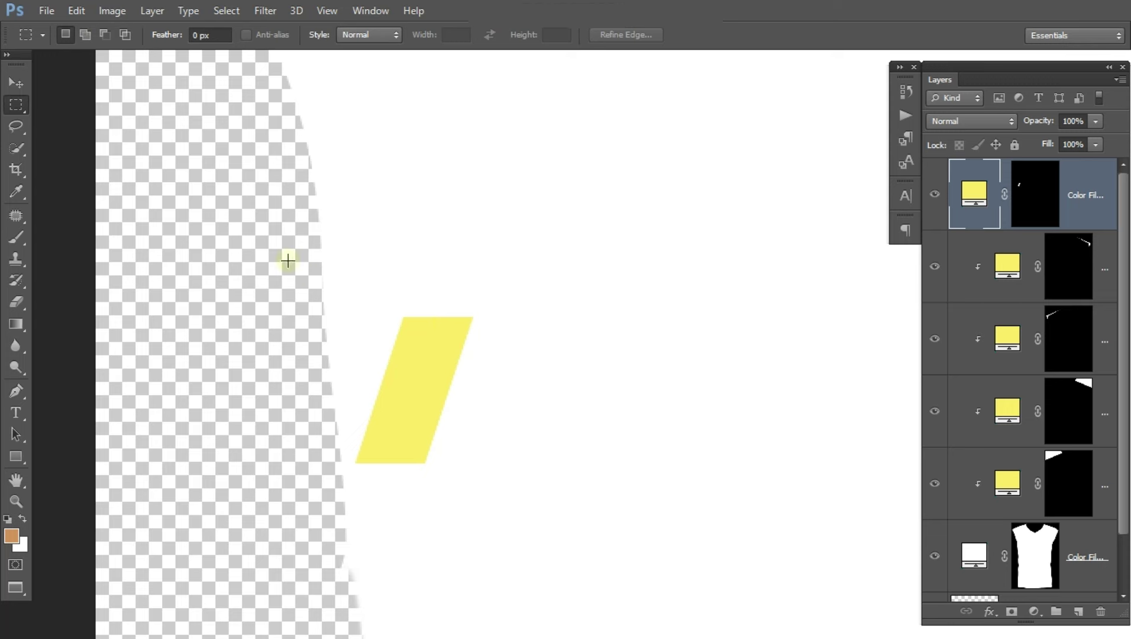
click(15, 83)
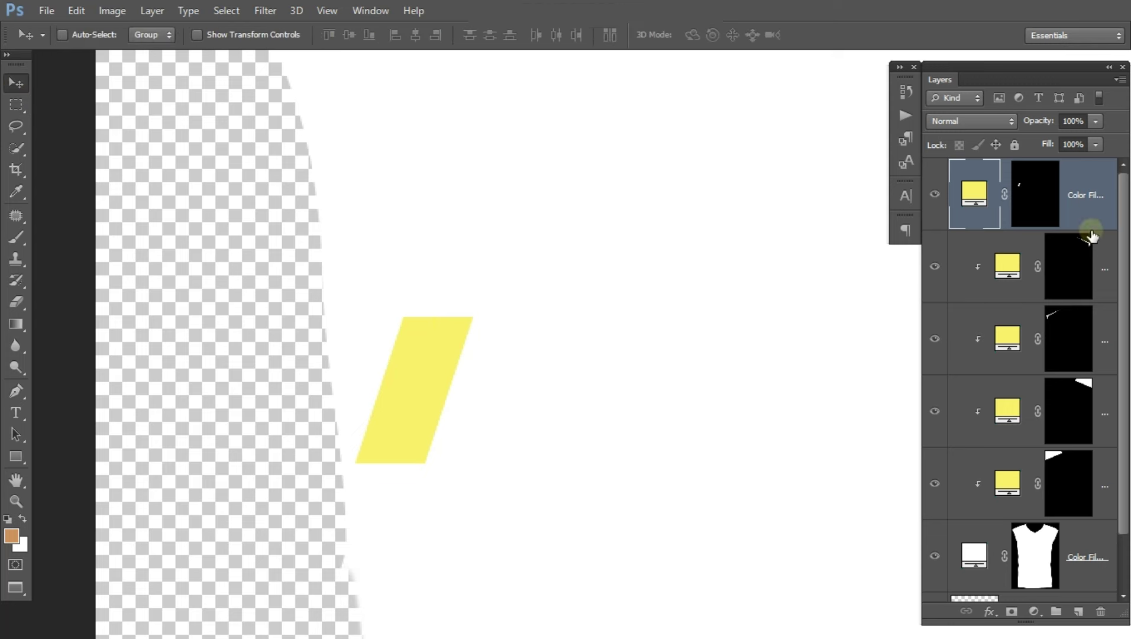
Step: Duplicate the slanted yellow piece, flip it vertically and move it below to form a chevron
key(ctrl+j)
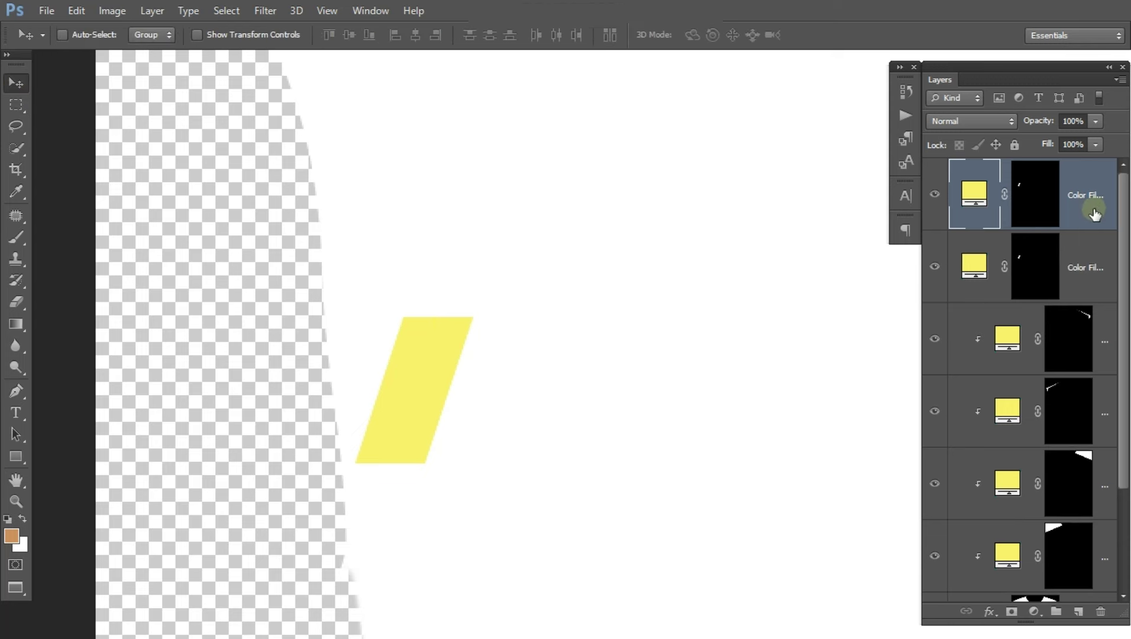
key(ctrl+t)
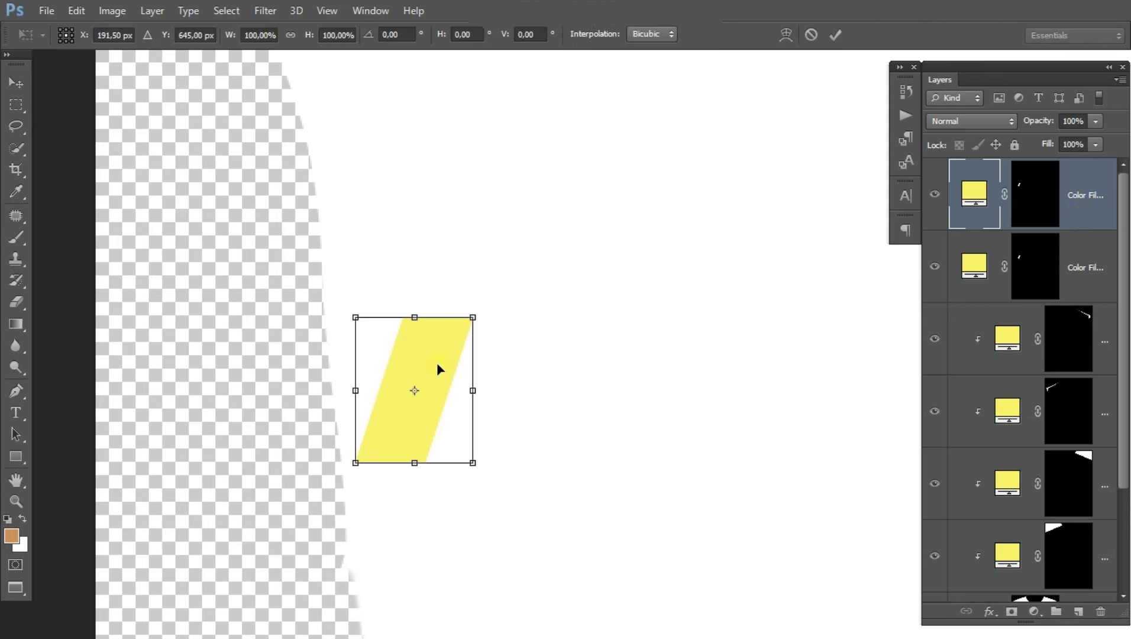
right_click(436, 363)
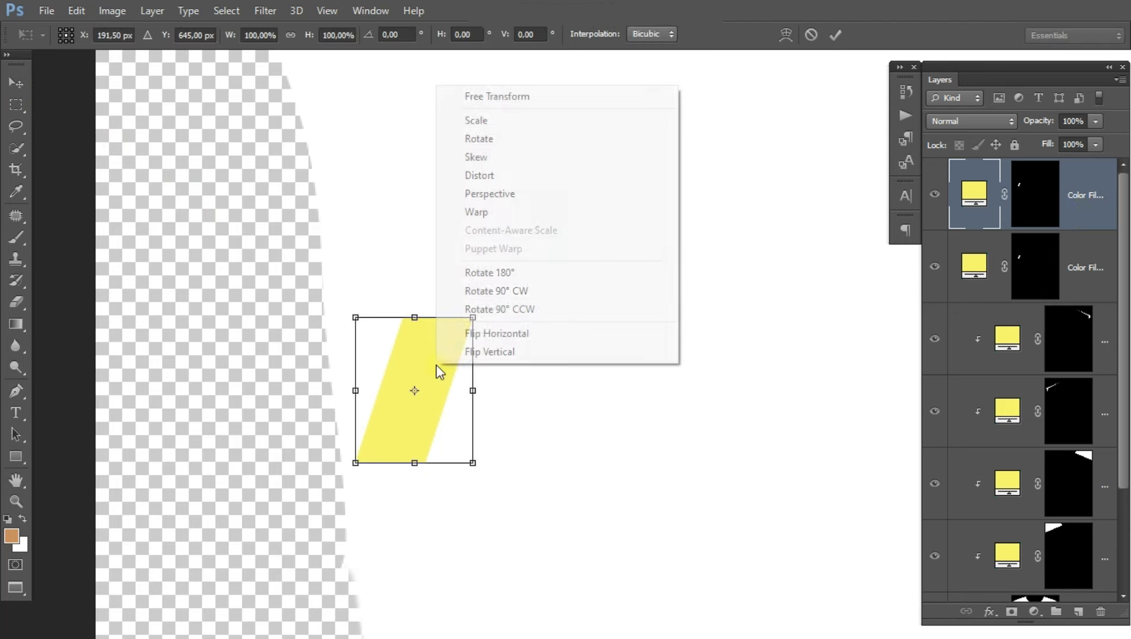
click(536, 350)
drag(434, 394, 431, 531)
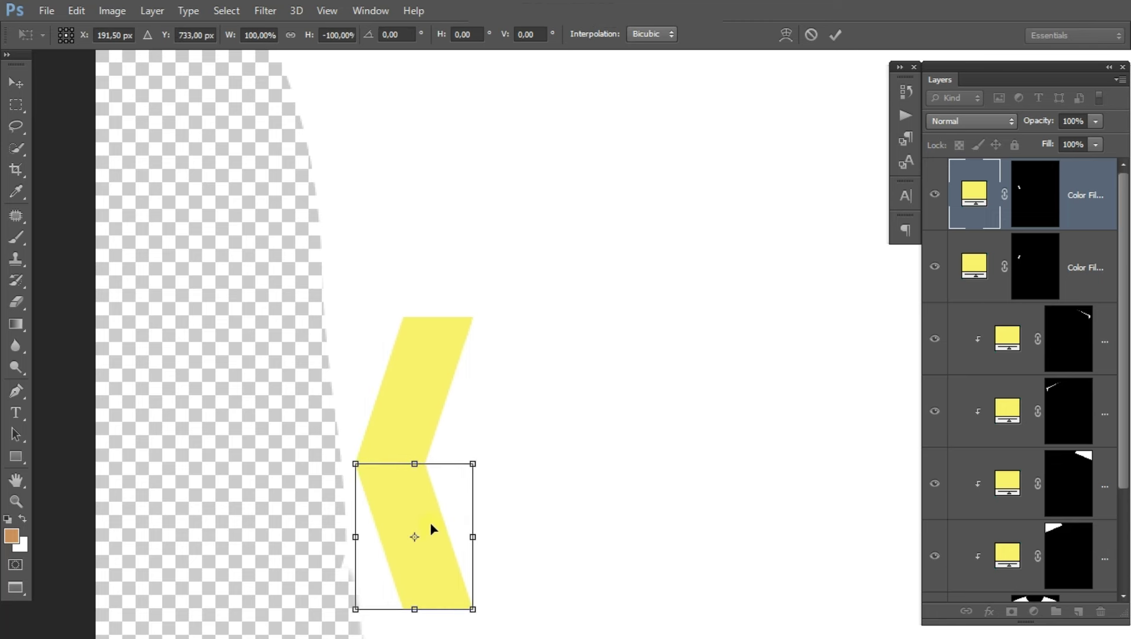
key(Return)
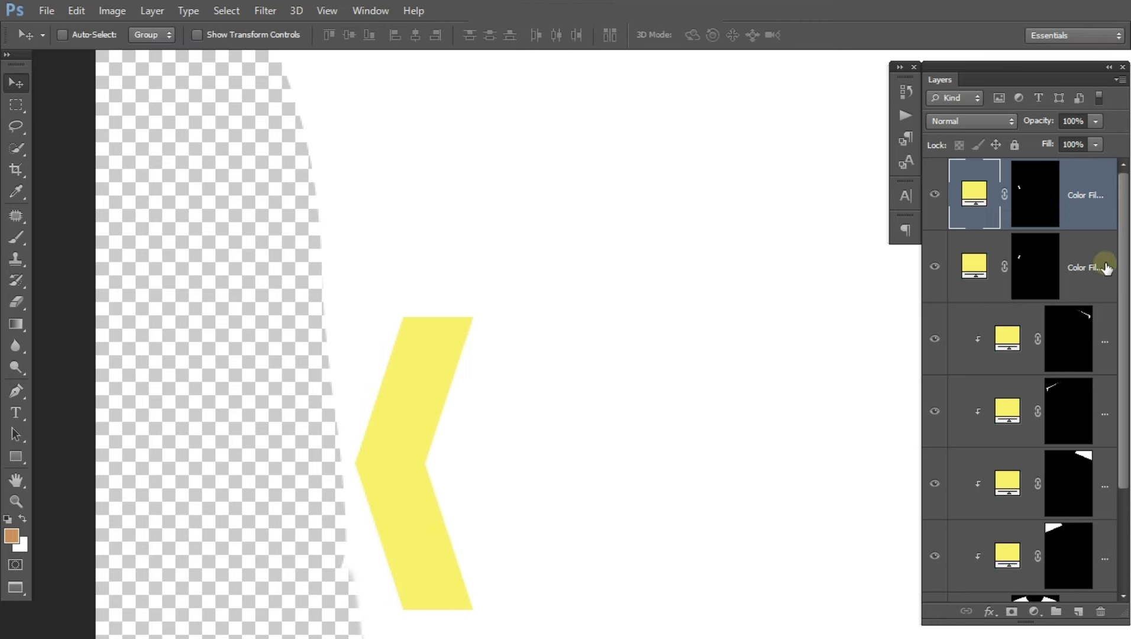
Step: Merge the two yellow Color Fill layers into one chevron layer
shift+click(1092, 267)
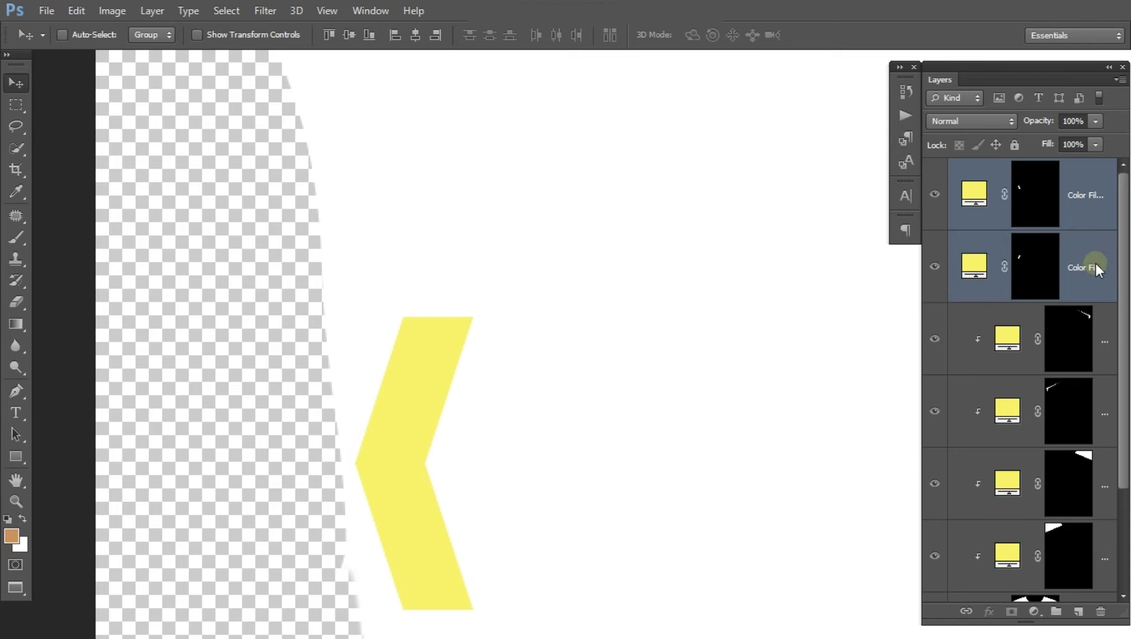
right_click(1095, 270)
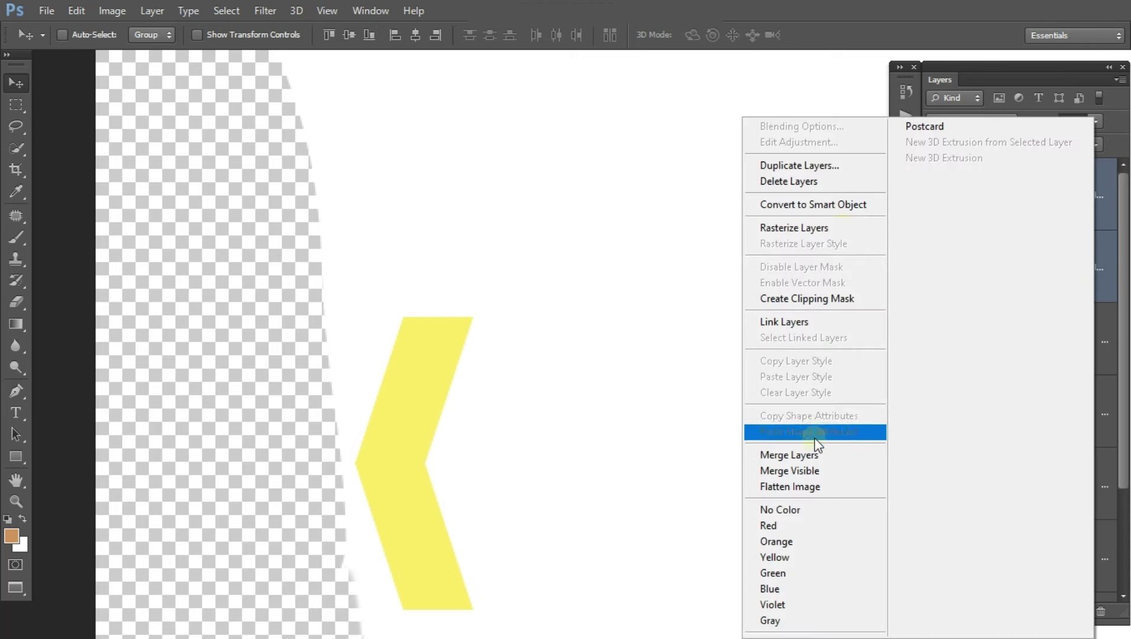
click(848, 464)
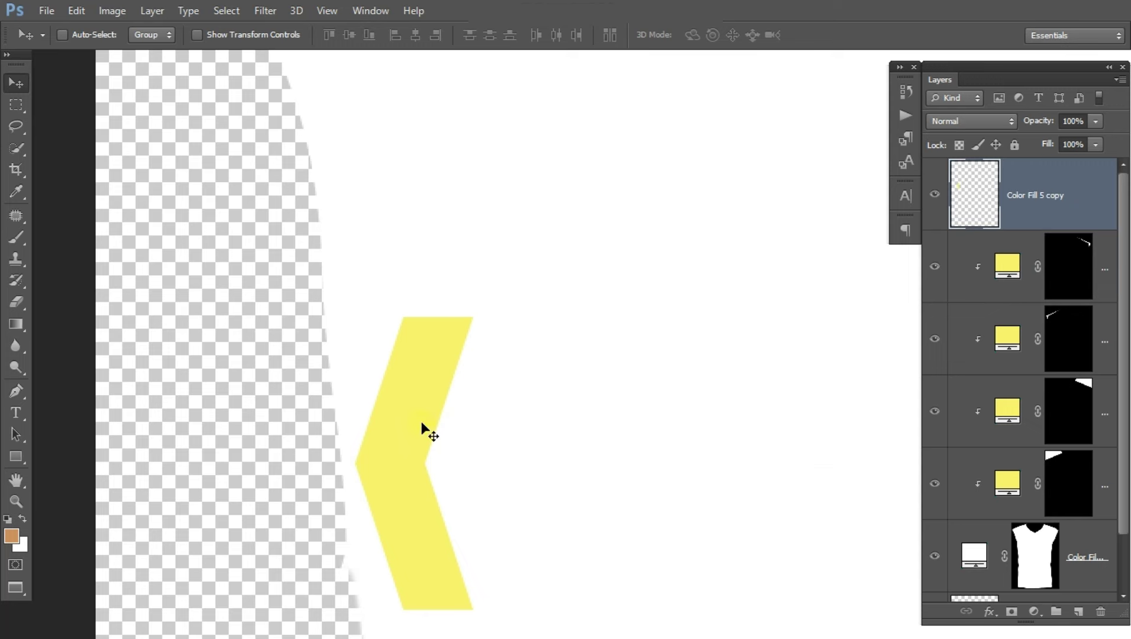
Step: Squash the chevron, rotate it to point downward and place it near the shirt's left edge
drag(419, 420, 434, 367)
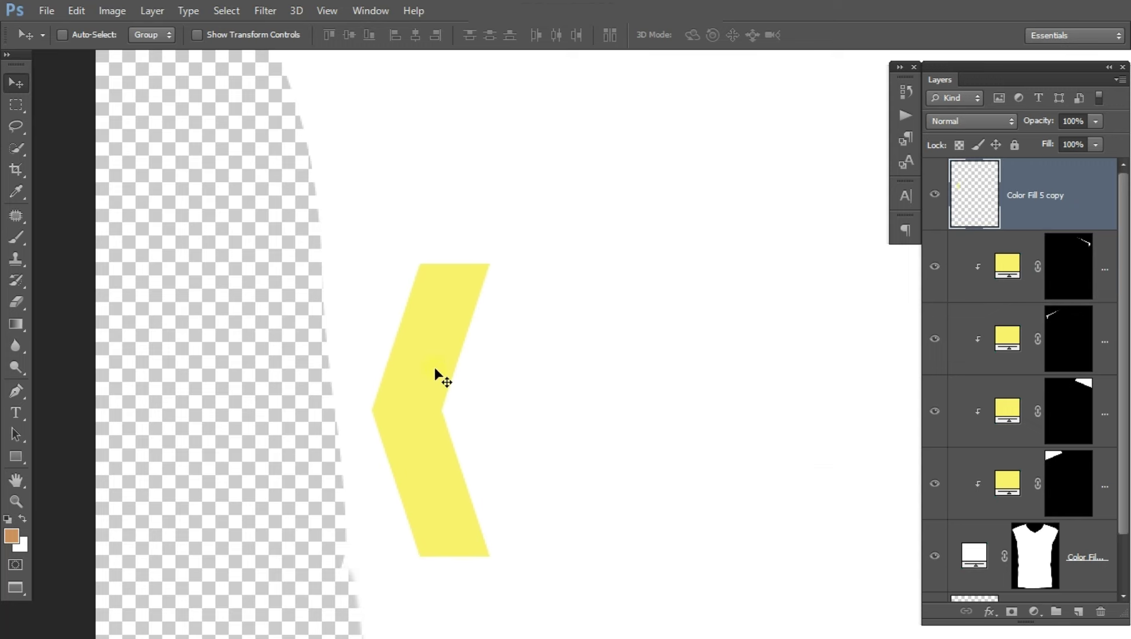
key(ctrl+t)
drag(431, 264, 430, 426)
drag(528, 432, 388, 393)
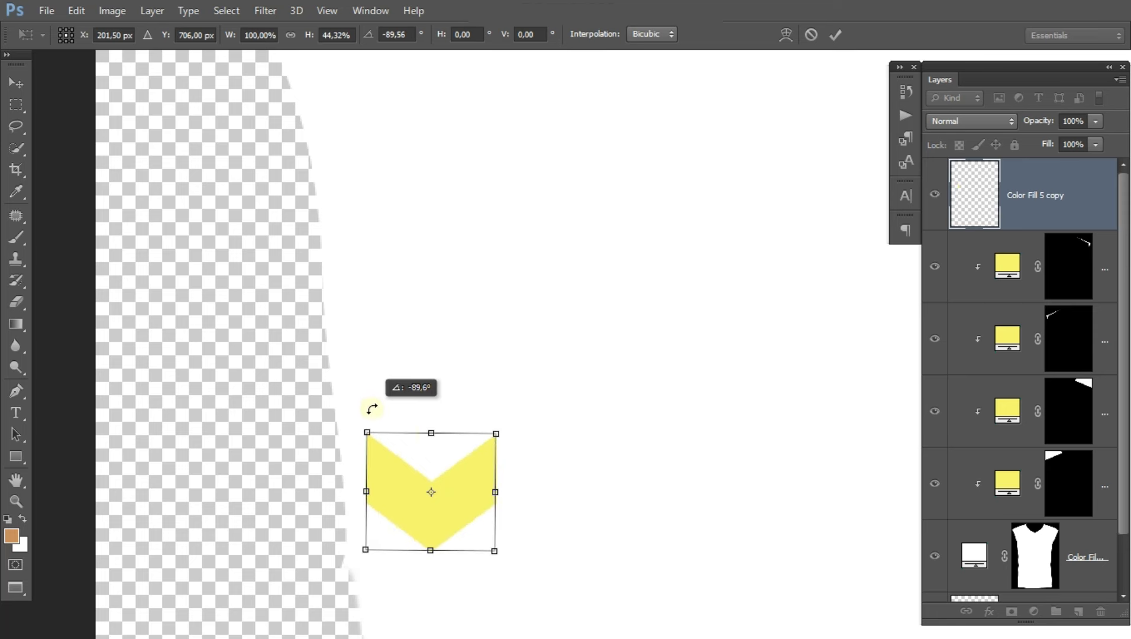
drag(387, 393, 372, 407)
drag(443, 460, 374, 337)
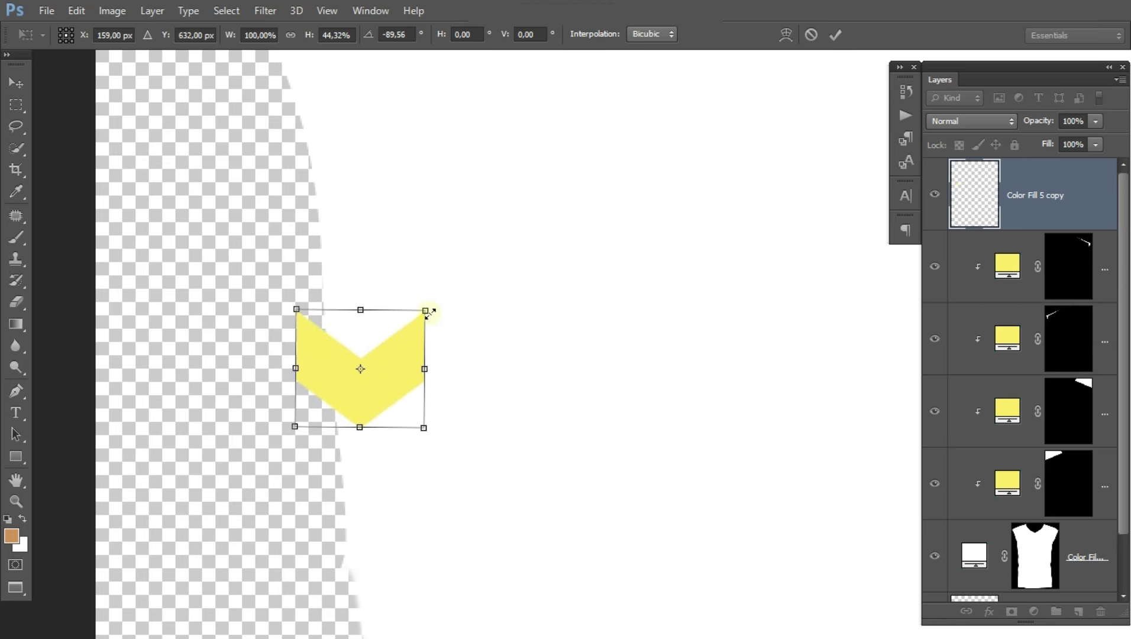
key(Return)
drag(406, 354, 400, 362)
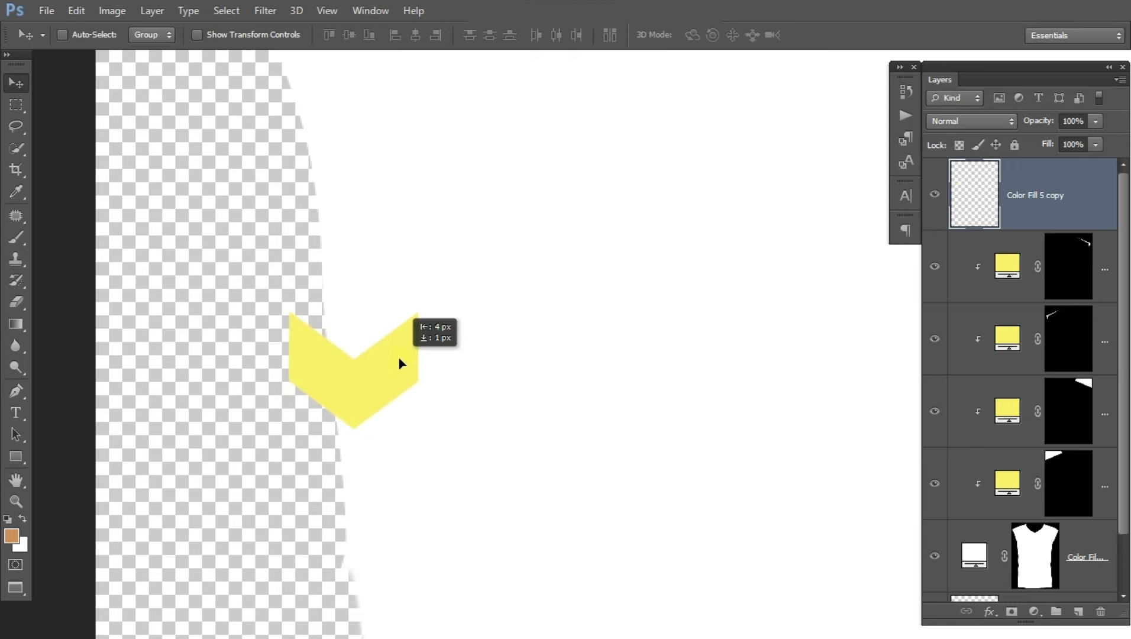
Step: Duplicate the chevron three times, stacking each copy below the previous one
key(ctrl+j)
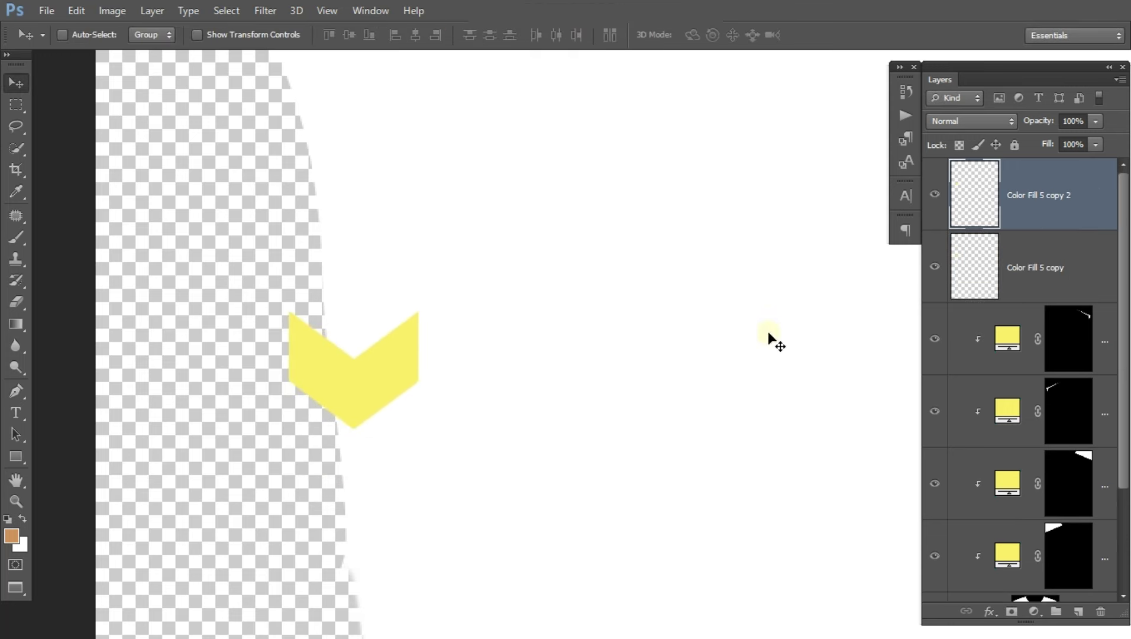
drag(359, 389, 364, 493)
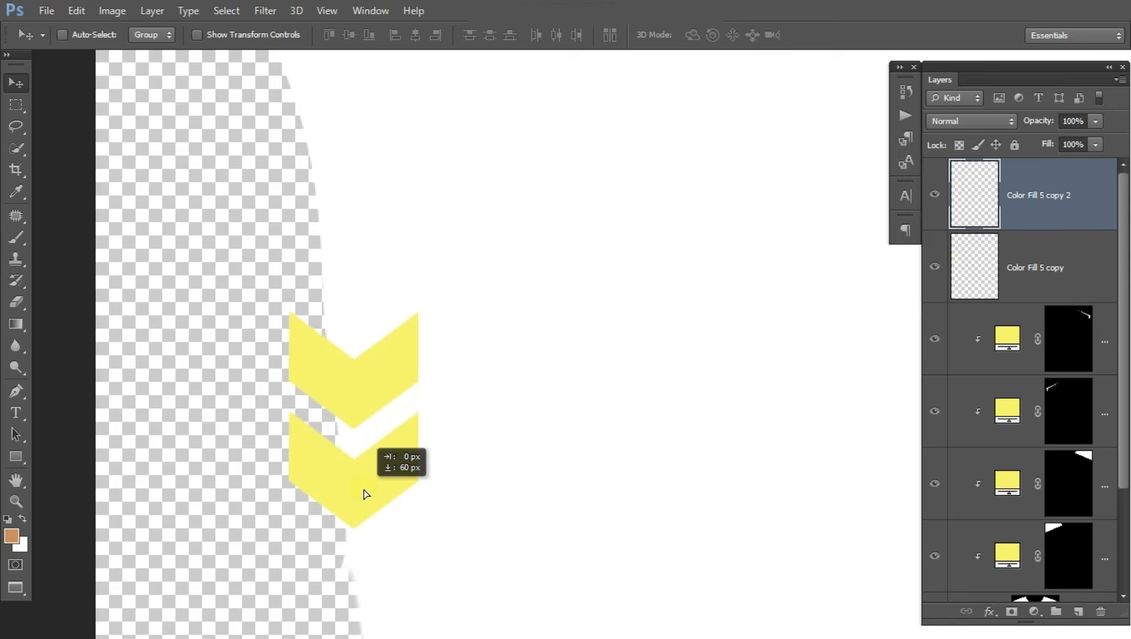
drag(467, 467, 505, 245)
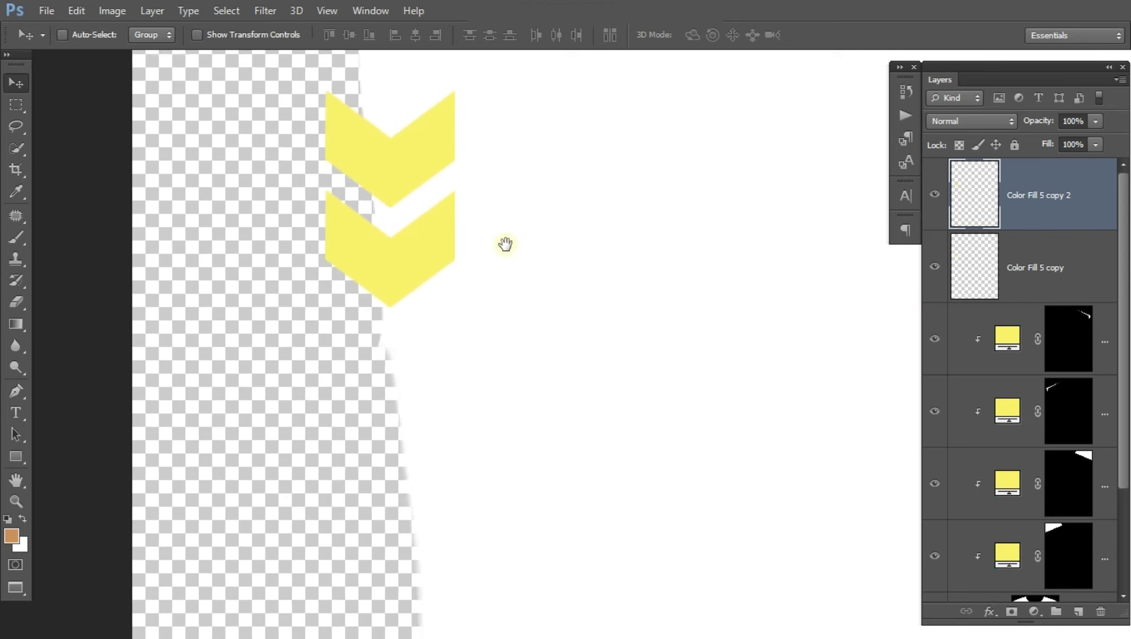
key(ctrl+j)
mouse_move(425, 285)
mouse_down()
mouse_move(404, 341)
mouse_move(412, 394)
mouse_move(406, 379)
mouse_move(438, 351)
mouse_up()
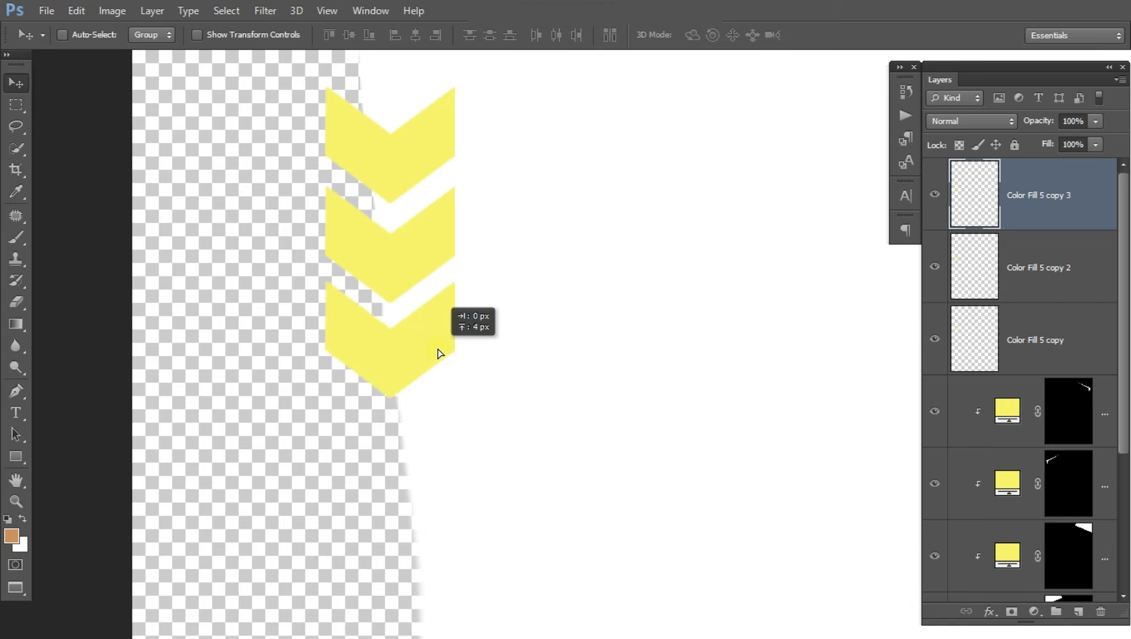
key(ctrl+j)
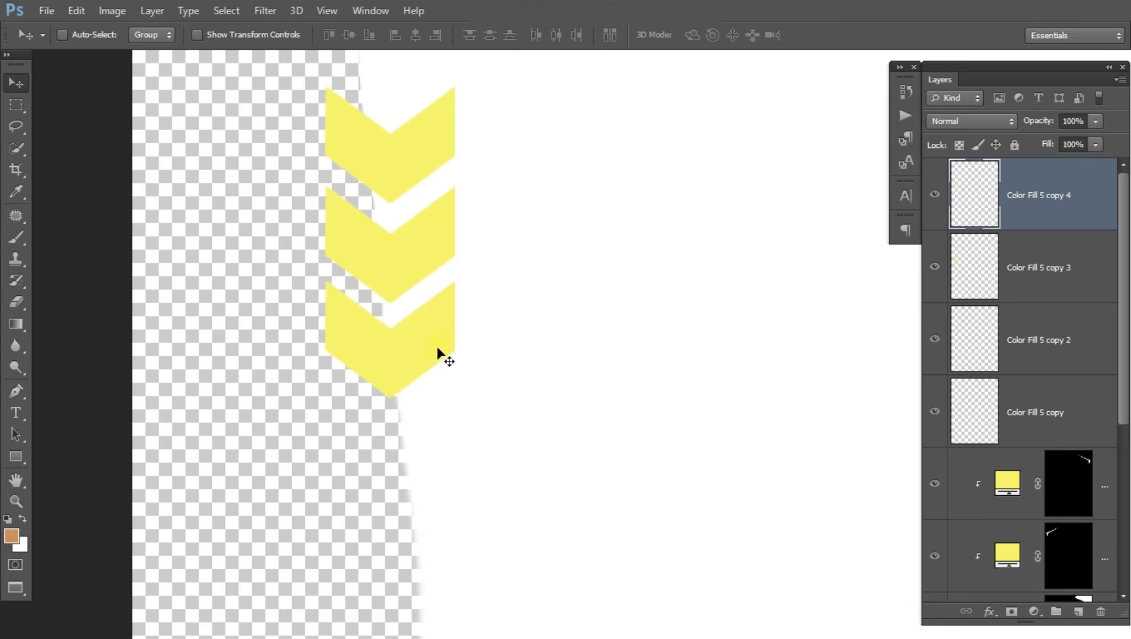
drag(430, 371, 433, 455)
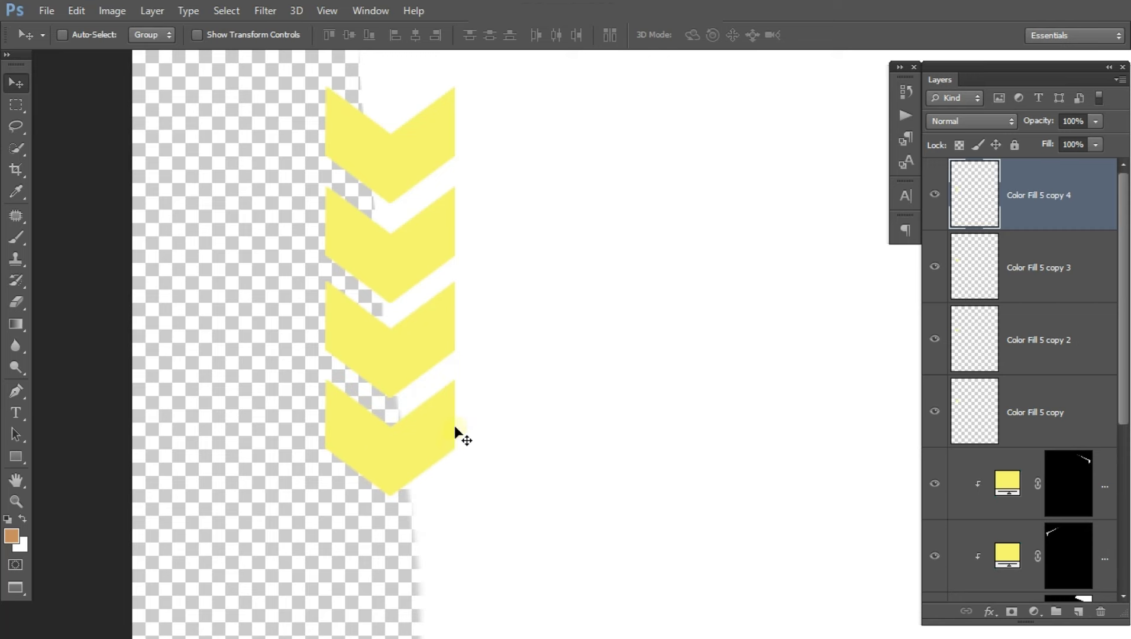
Step: Select all four chevron layers and move the stack down the shirt
key(ctrl+minus)
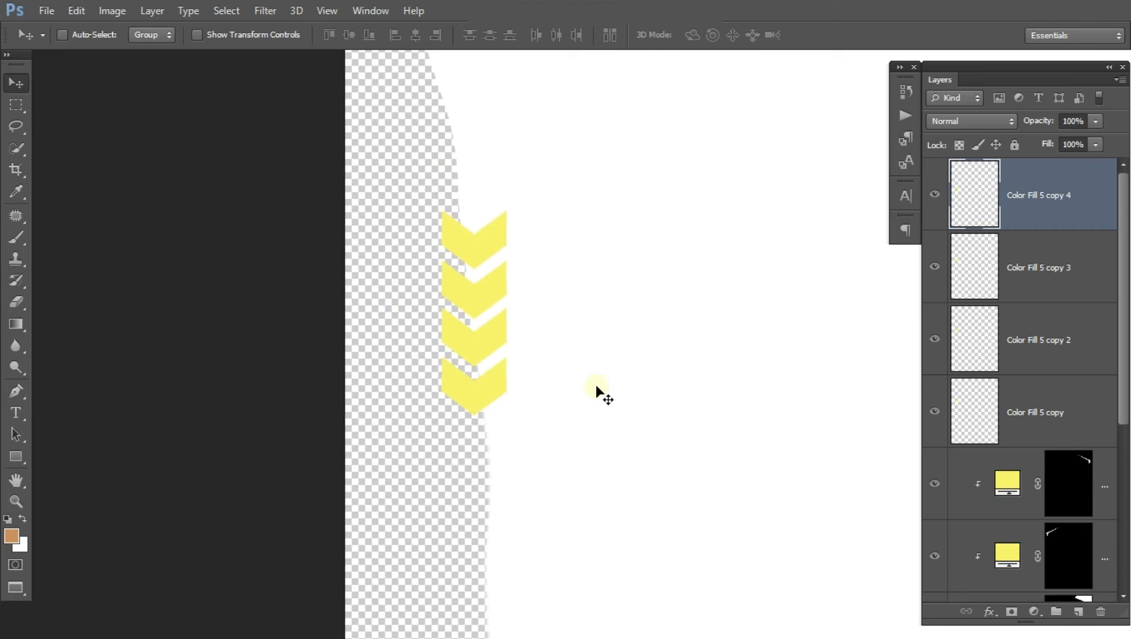
ctrl+click(1073, 248)
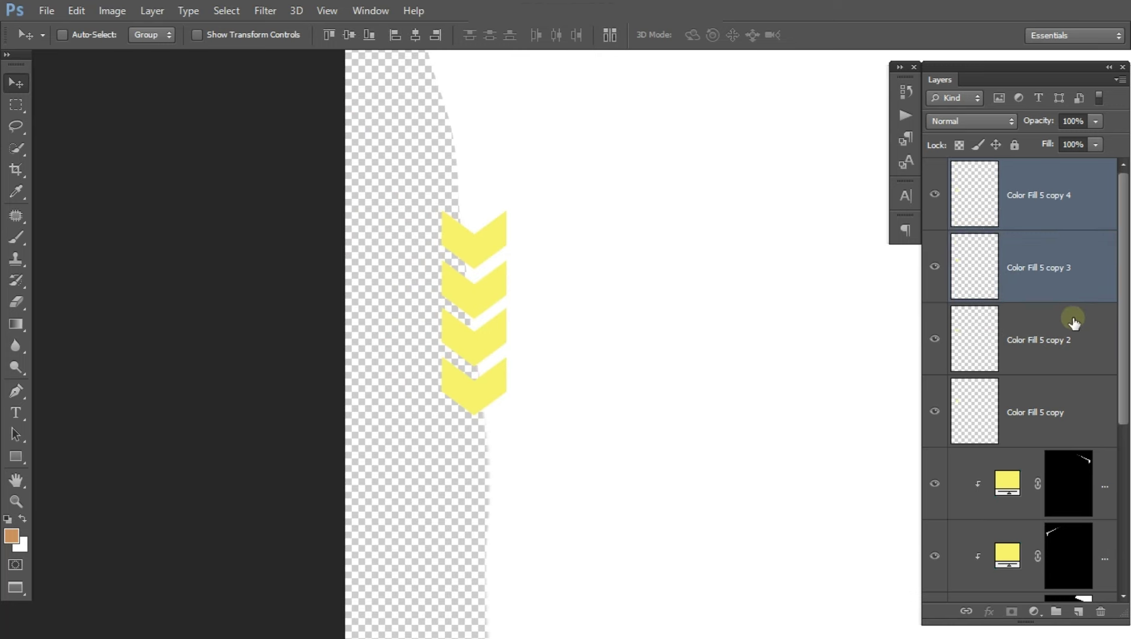
ctrl+click(1065, 331)
ctrl+click(972, 401)
key(ctrl+minus)
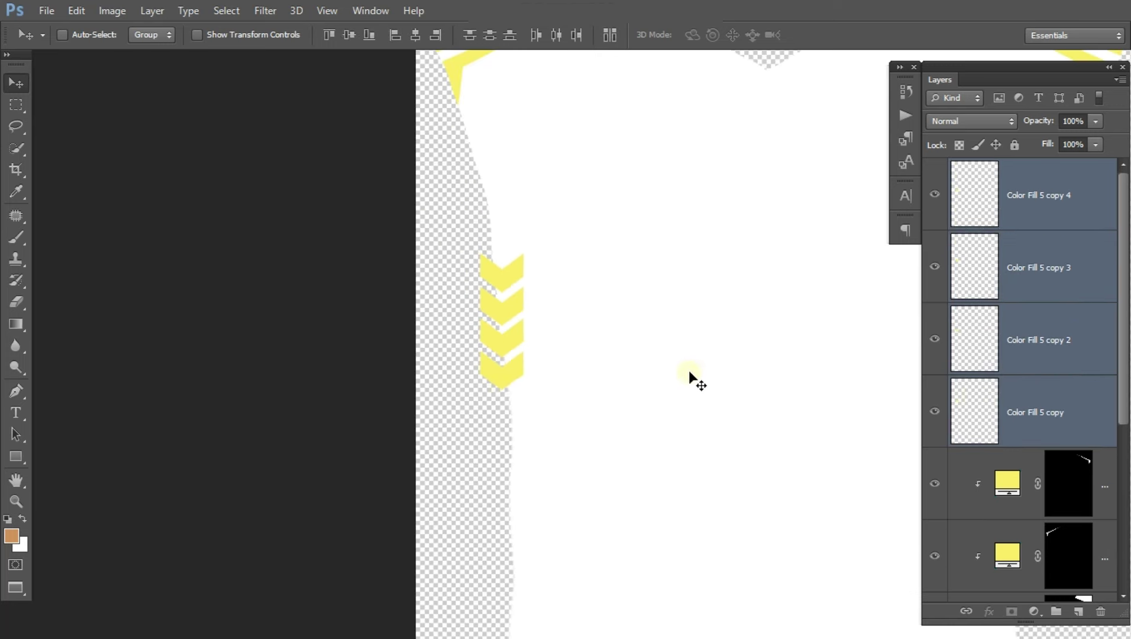
drag(478, 370, 485, 501)
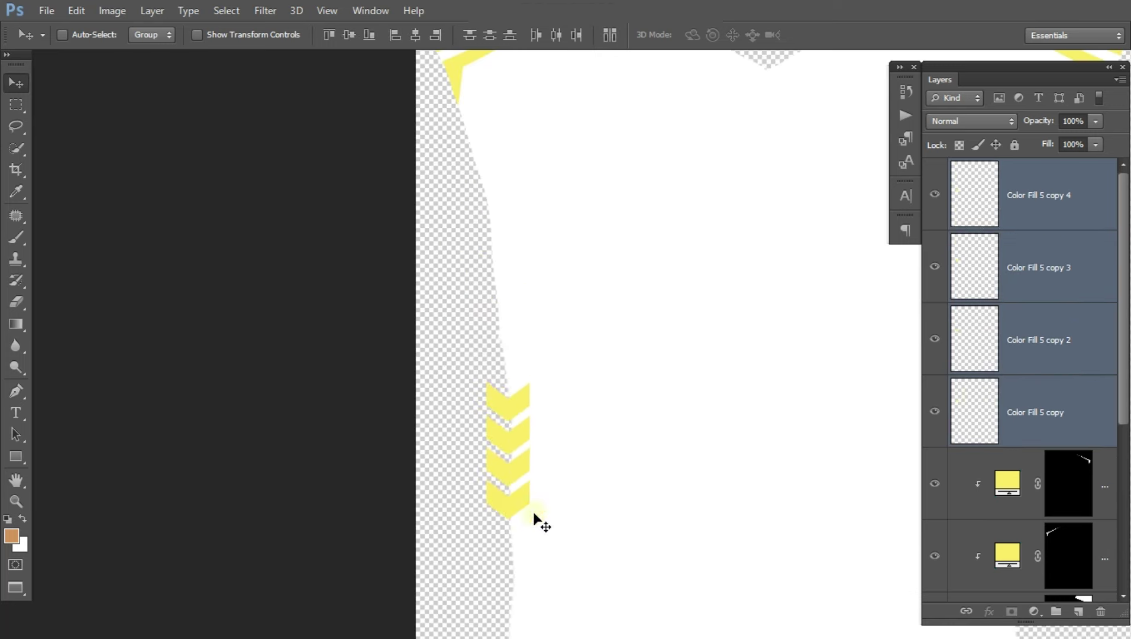
drag(540, 470, 496, 305)
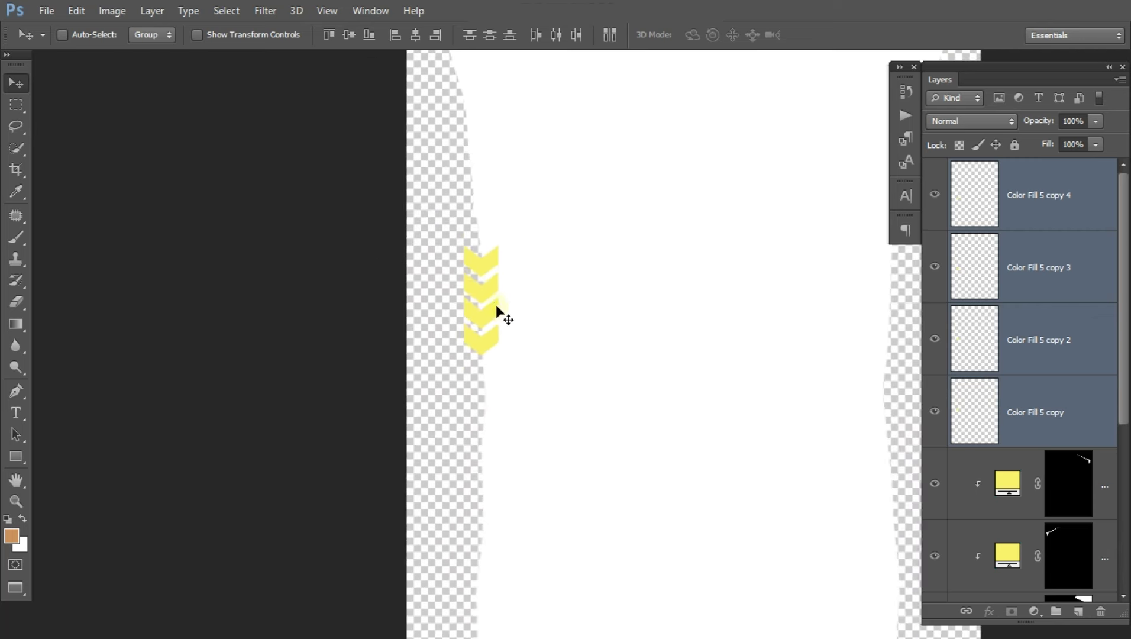
key(ctrl+minus)
Step: Scale the four-chevron stack up to about 216%, move it lower and nudge it left
key(ctrl+t)
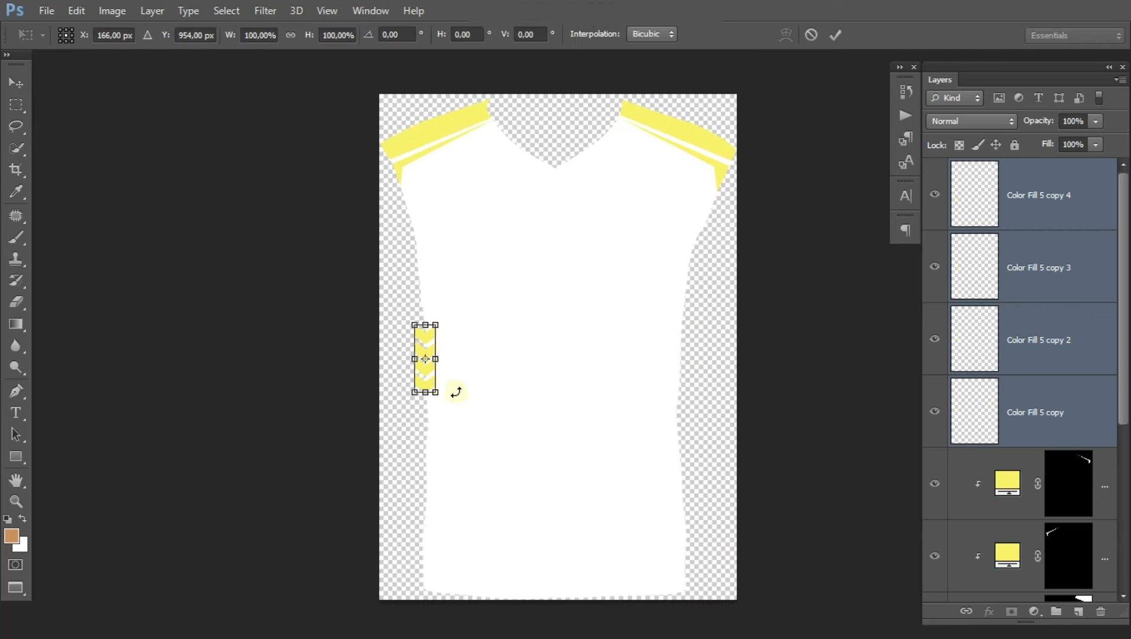
drag(437, 392, 438, 427)
key(ctrl+z)
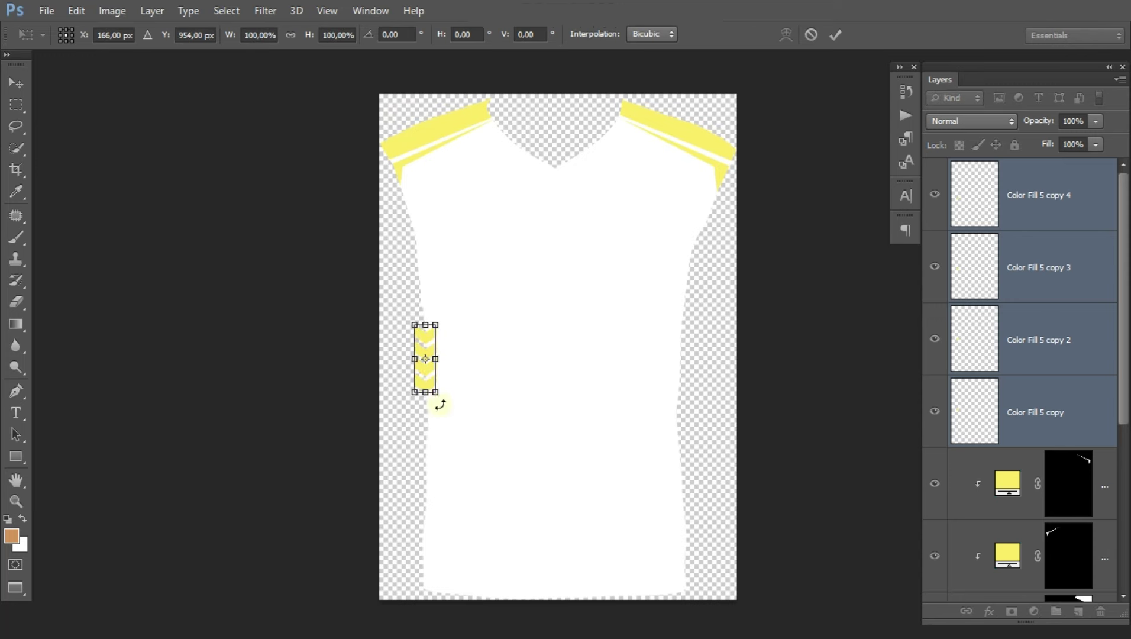
drag(436, 393, 470, 474)
drag(438, 441, 438, 478)
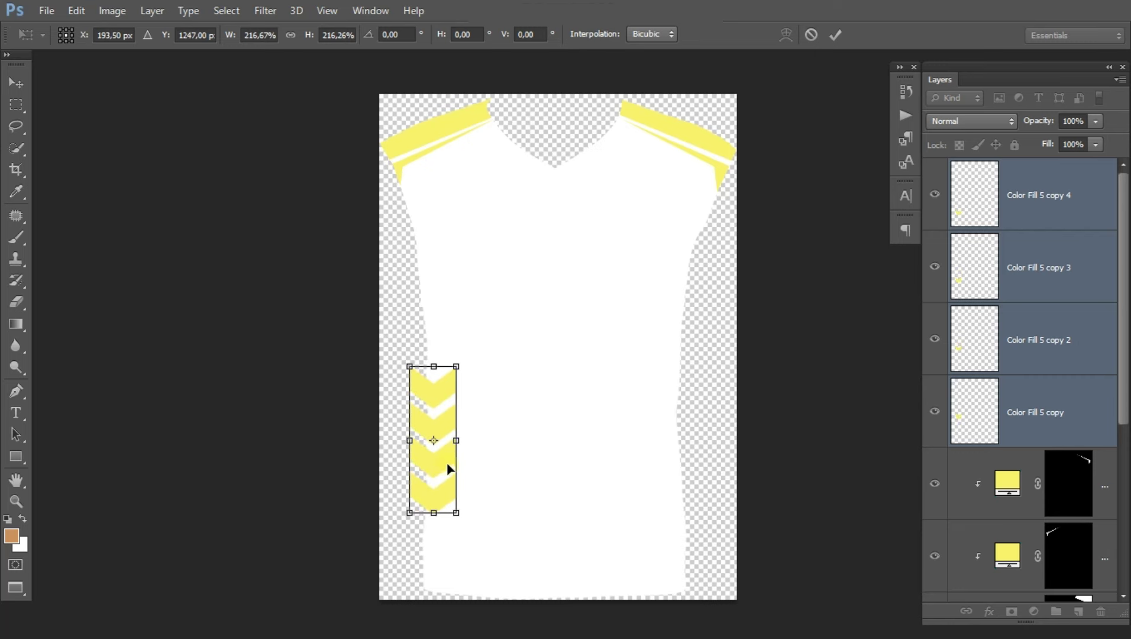
mouse_move(477, 459)
mouse_down()
mouse_move(474, 404)
mouse_move(437, 422)
mouse_up()
key(Return)
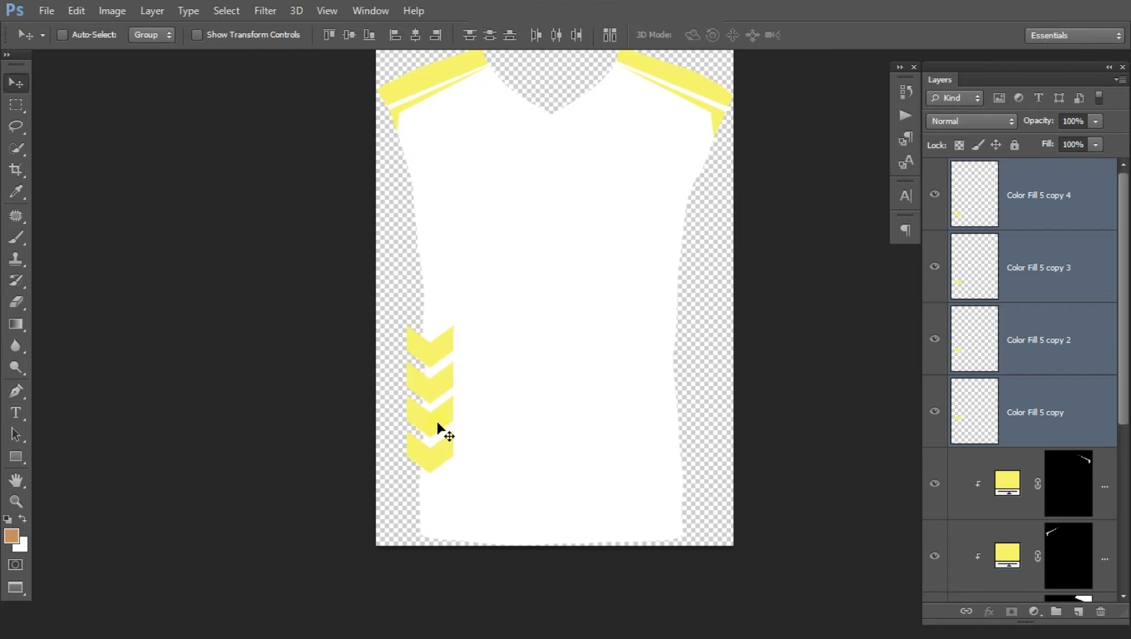
scroll(438, 423, up, 5)
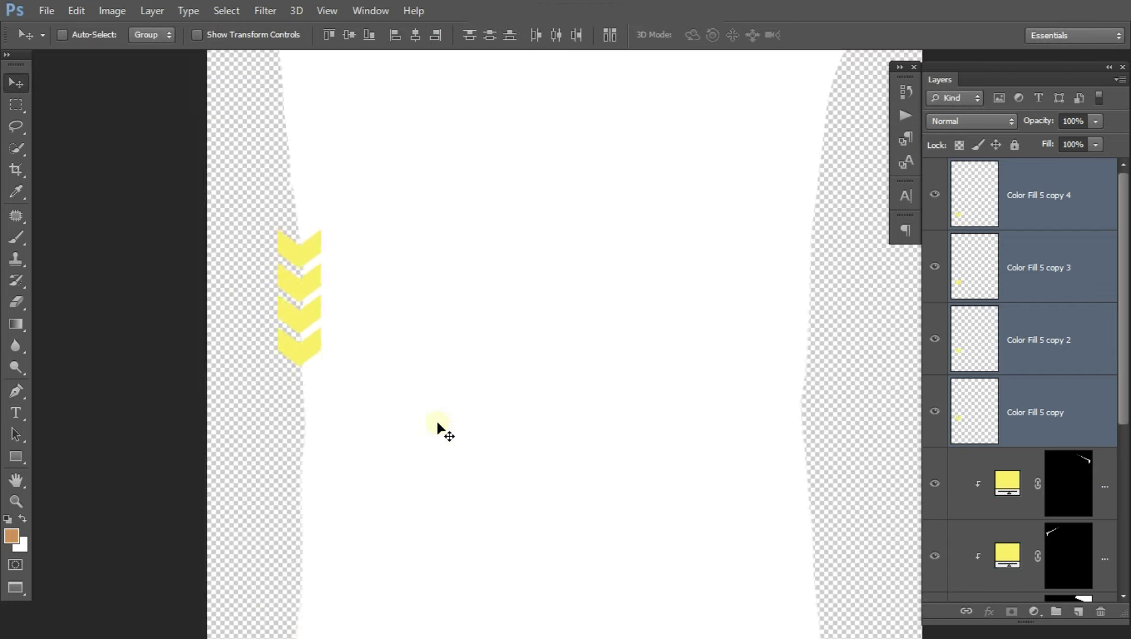
drag(458, 385, 479, 297)
drag(404, 397, 401, 399)
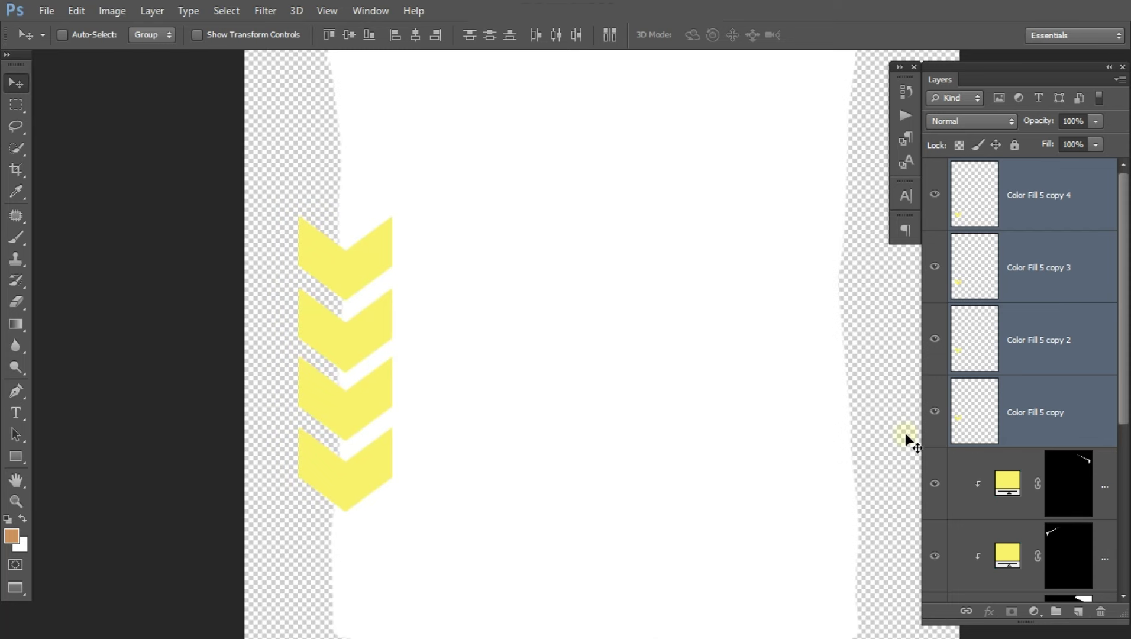
Step: Pick the Color Fill 5 copy 4 and Color Fill 5 copy layers, then select all four chevrons
click(1058, 400)
click(1078, 215)
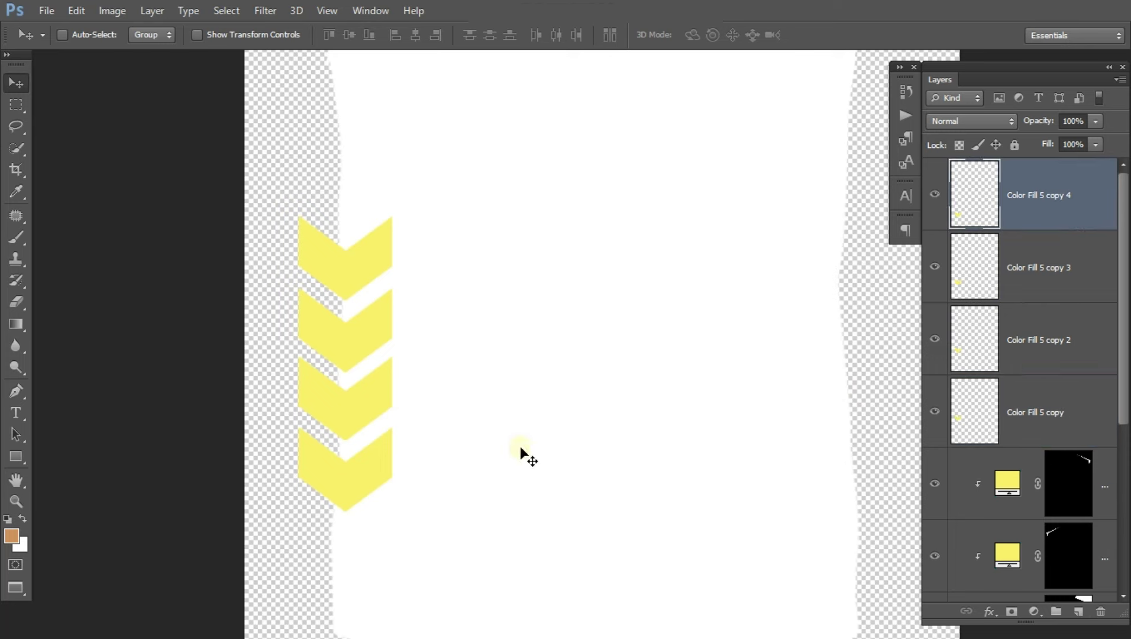
key(ctrl+plus)
drag(410, 480, 510, 388)
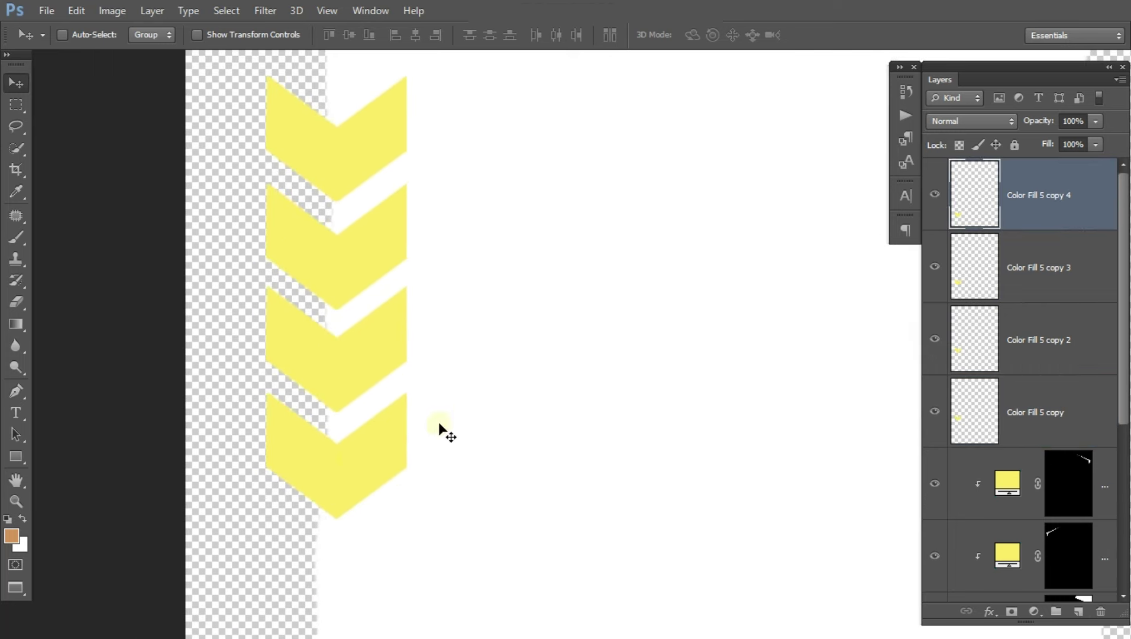
right_click(349, 459)
click(420, 471)
right_click(355, 163)
click(472, 176)
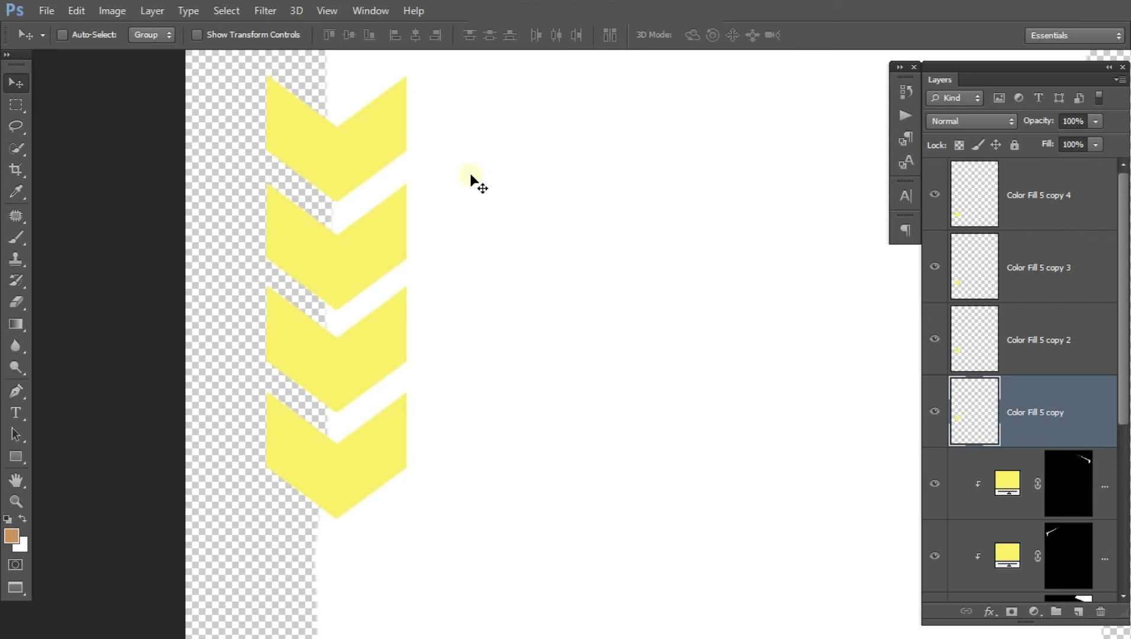
key(ctrl+minus)
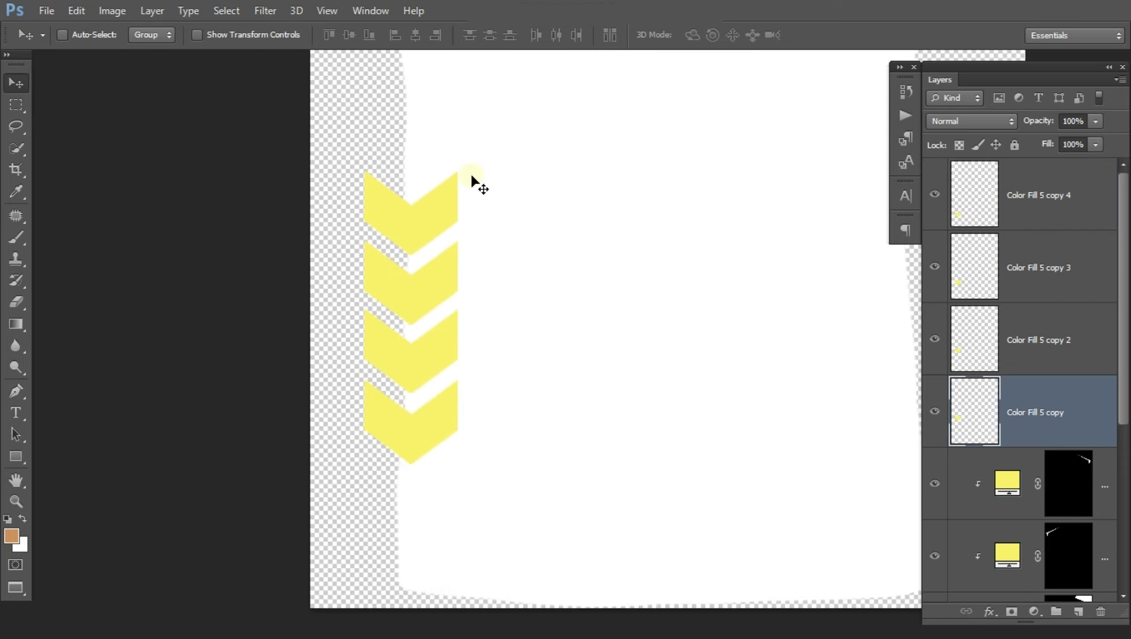
shift+click(1052, 339)
shift+click(1068, 274)
shift+click(1076, 193)
Step: Merge the chevron layers and place a duplicate stack on the shirt's right side
right_click(1076, 194)
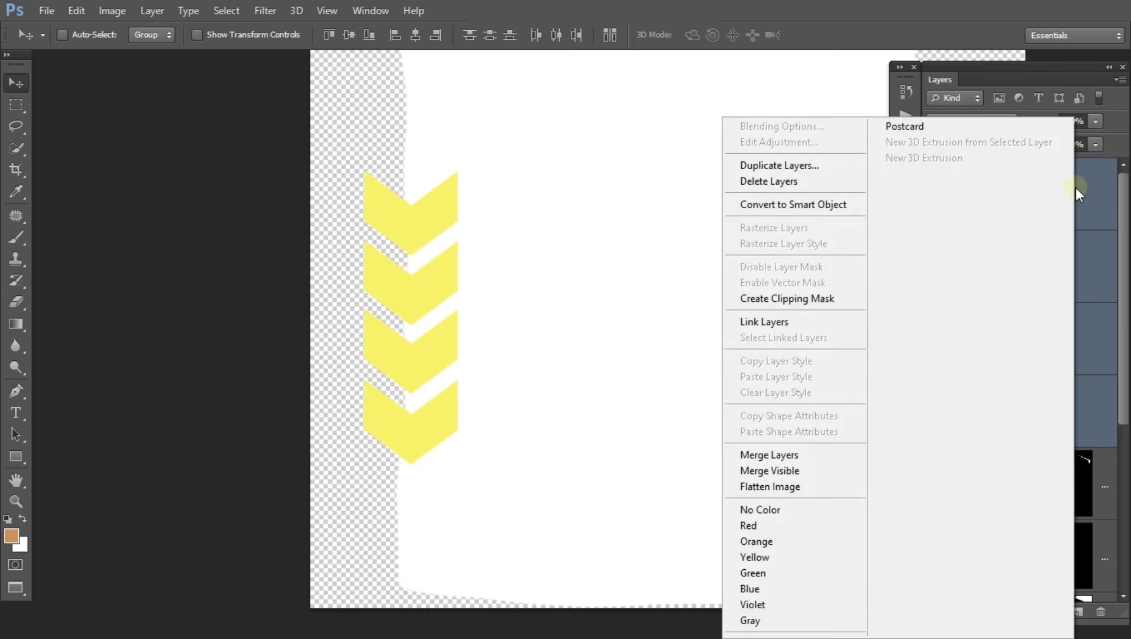
click(840, 456)
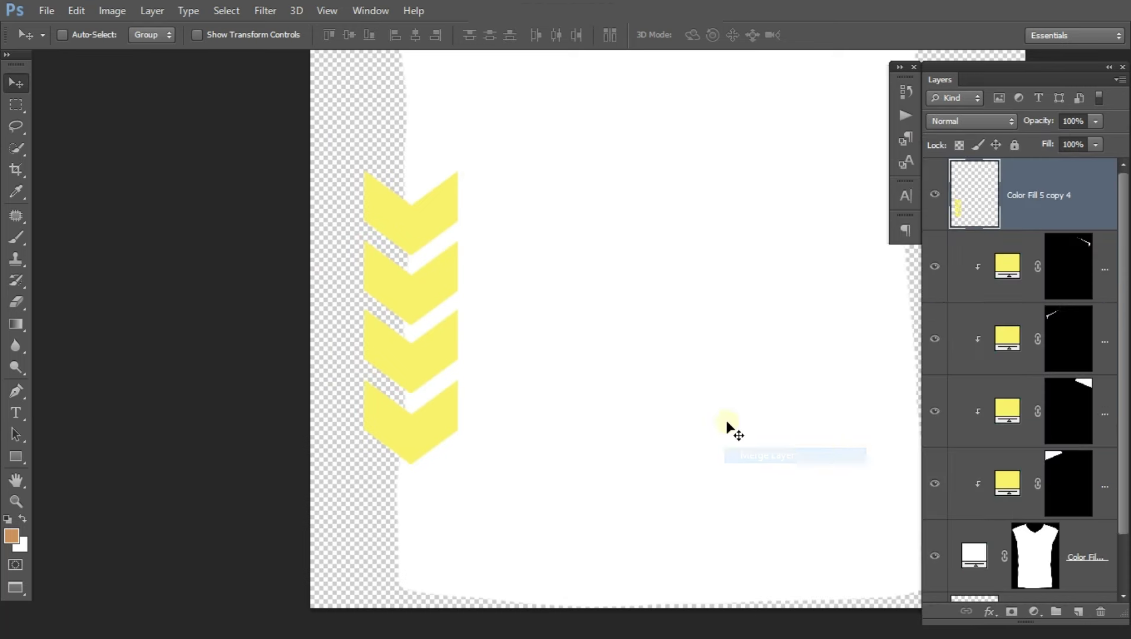
key(ctrl+minus)
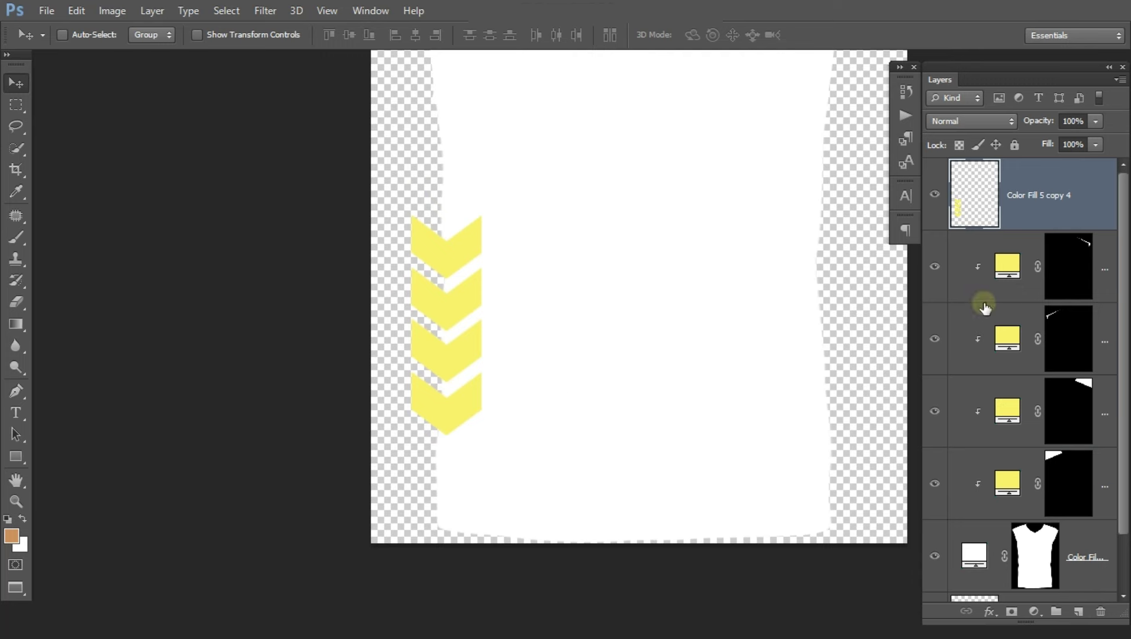
key(ctrl+j)
drag(474, 304, 840, 299)
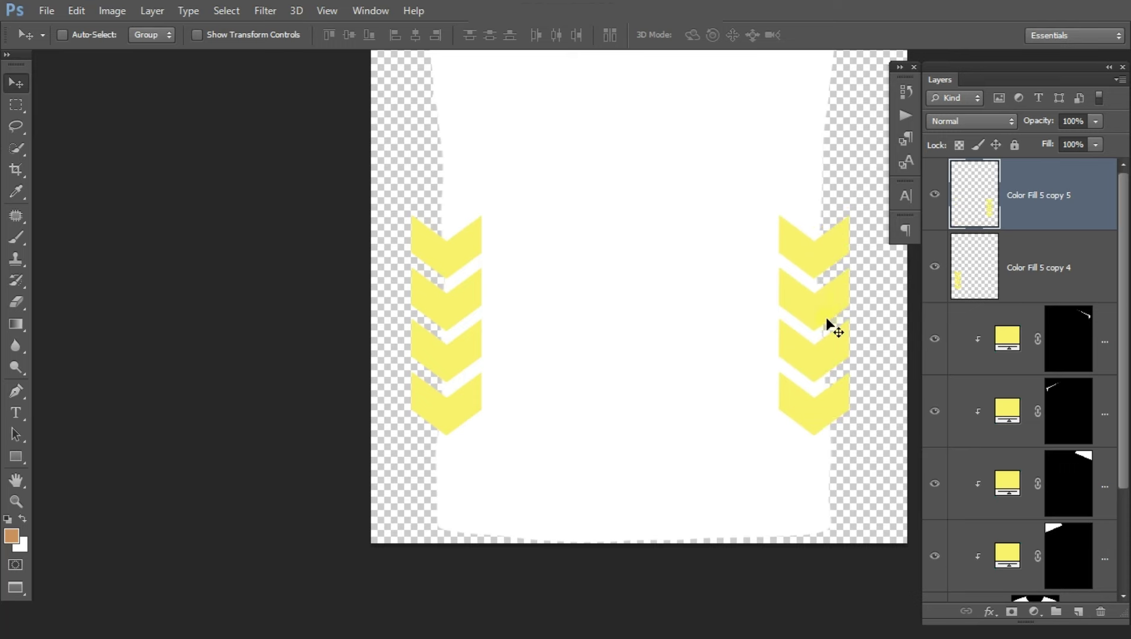
key(ctrl+0)
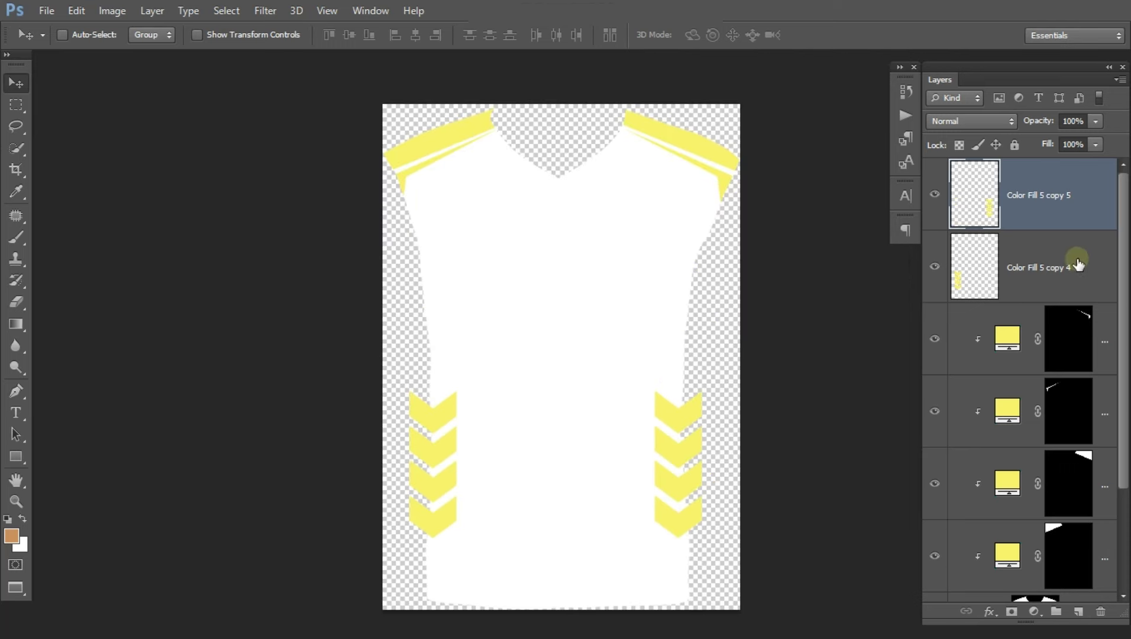
Step: Apply a clipping mask to both the left and right chevron layers, clipping them to the shirt shape
right_click(1077, 265)
click(840, 302)
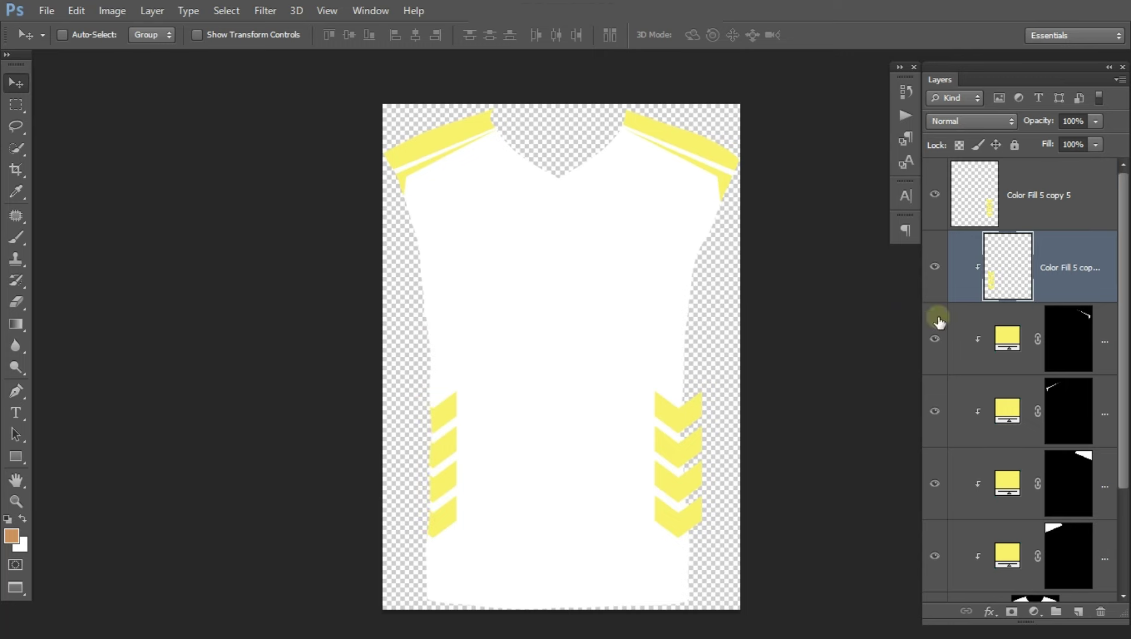
click(1074, 189)
right_click(1074, 188)
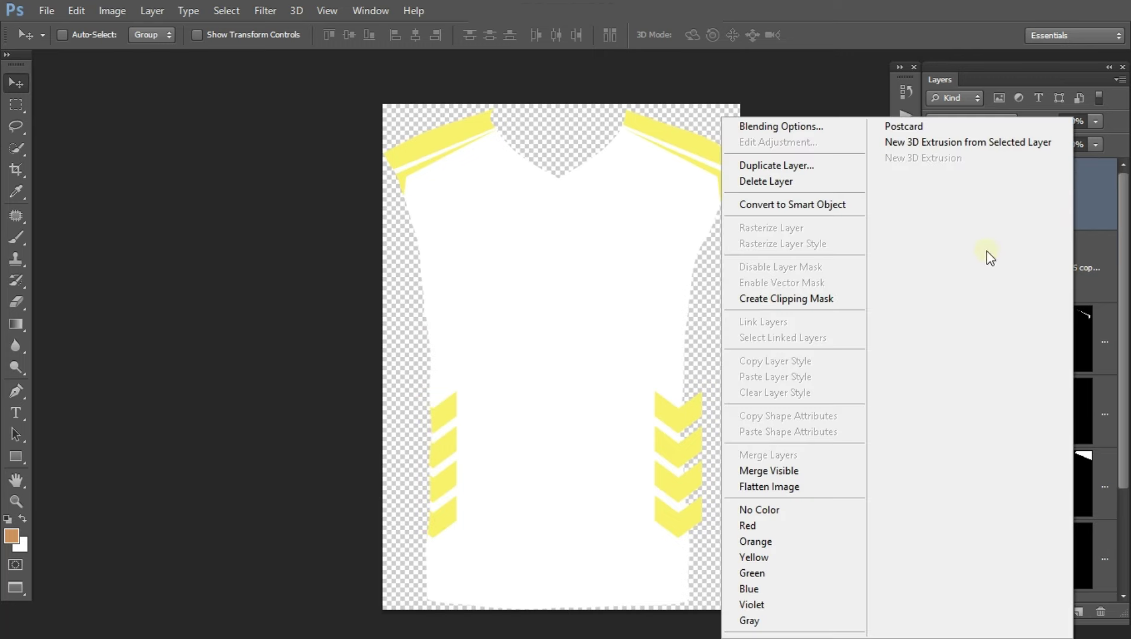
click(843, 300)
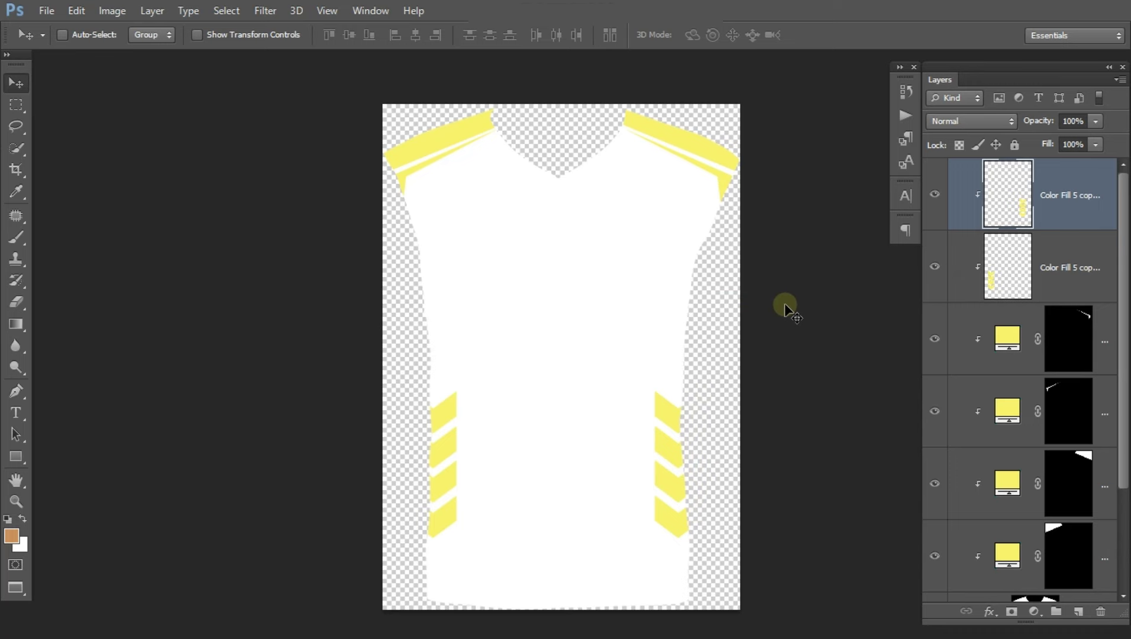
key(f)
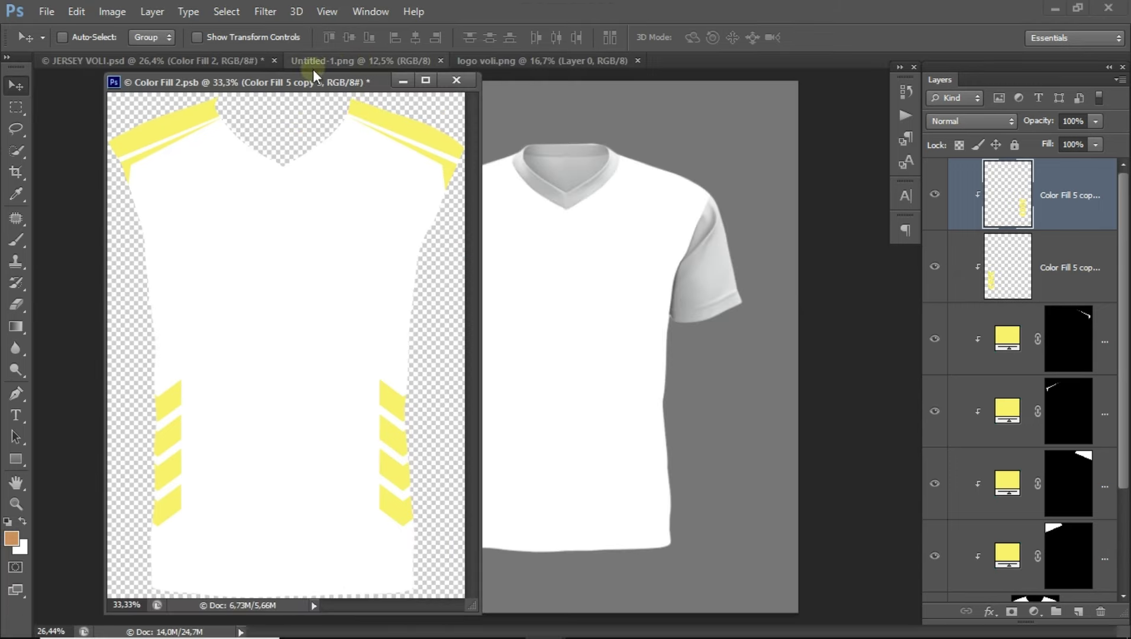
Step: Drag the green pattern from Untitled-1.png into the shirt document and position it over the shirt
click(364, 70)
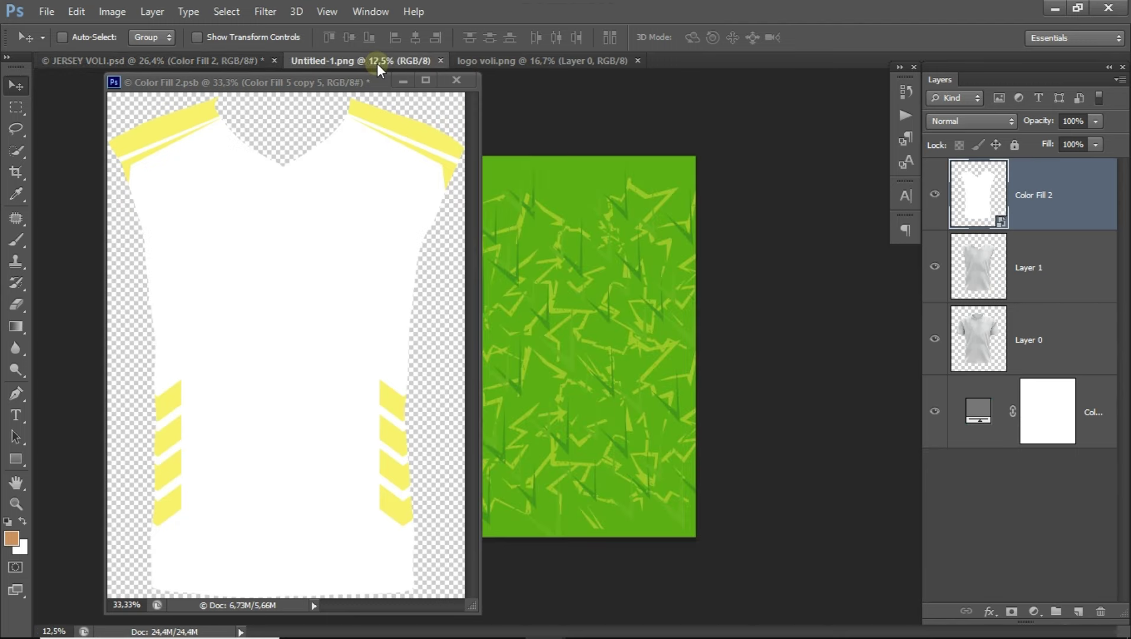
drag(654, 206, 384, 245)
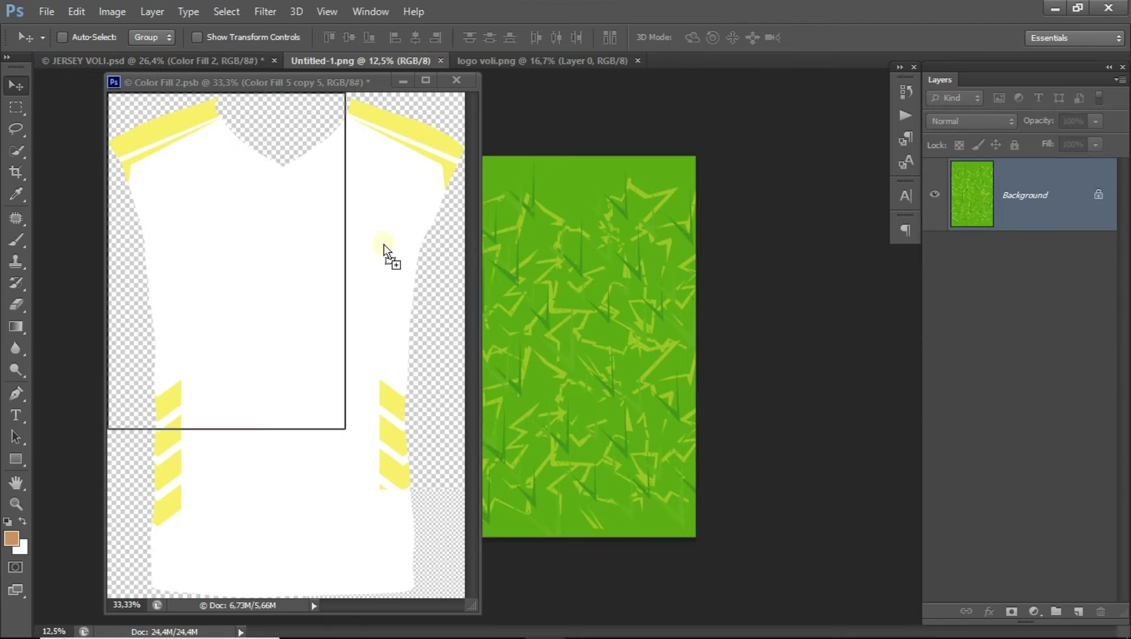
drag(261, 227, 448, 148)
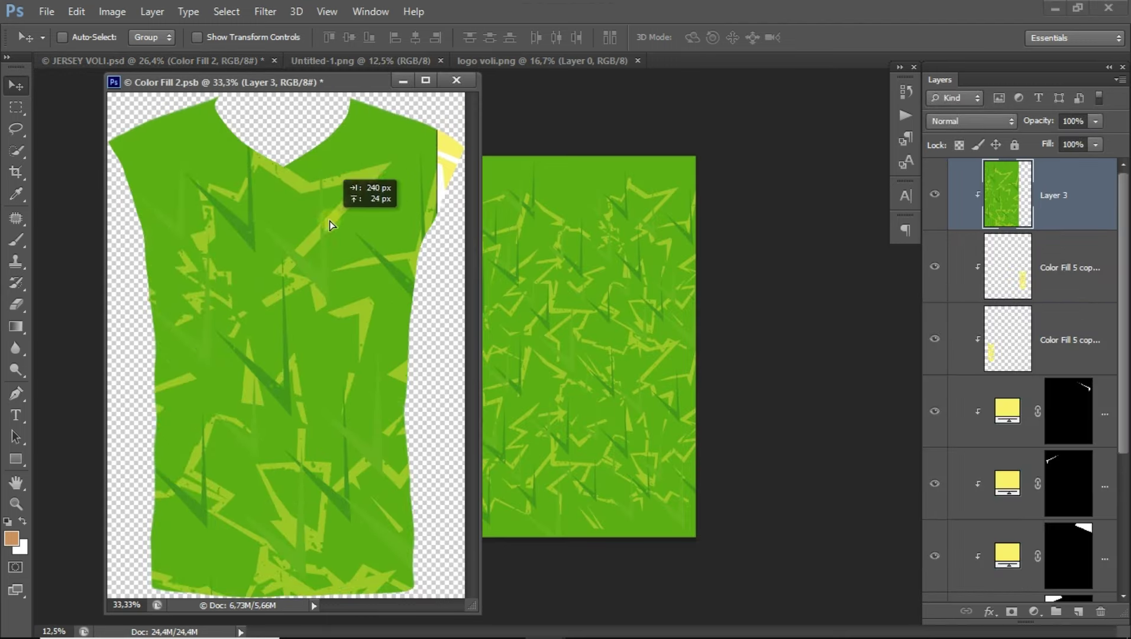
key(f)
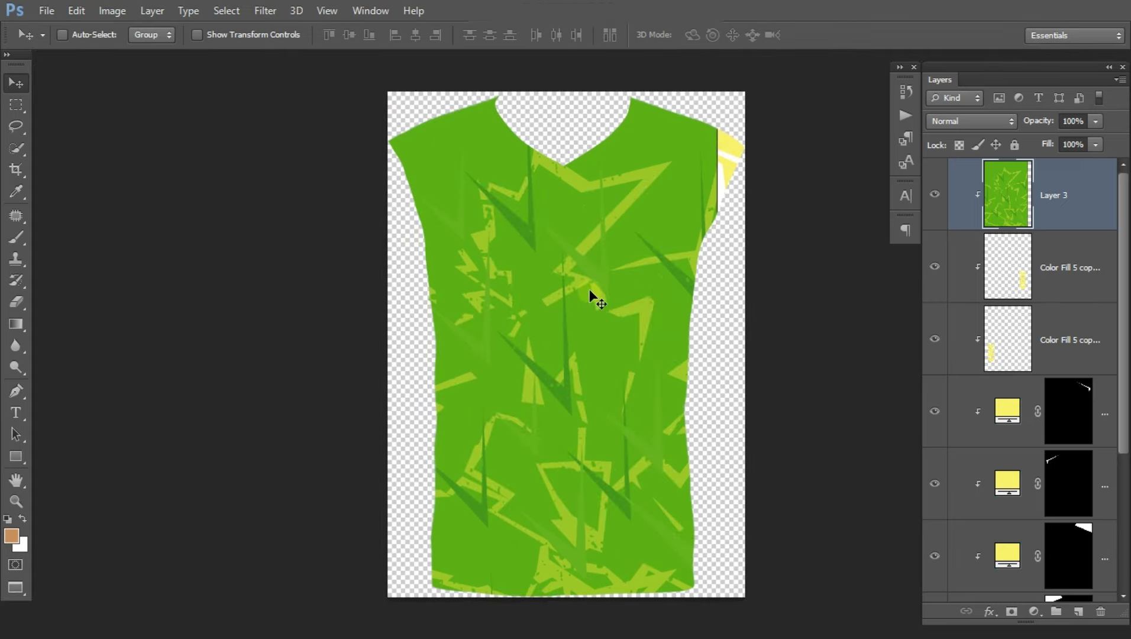
drag(594, 296, 613, 288)
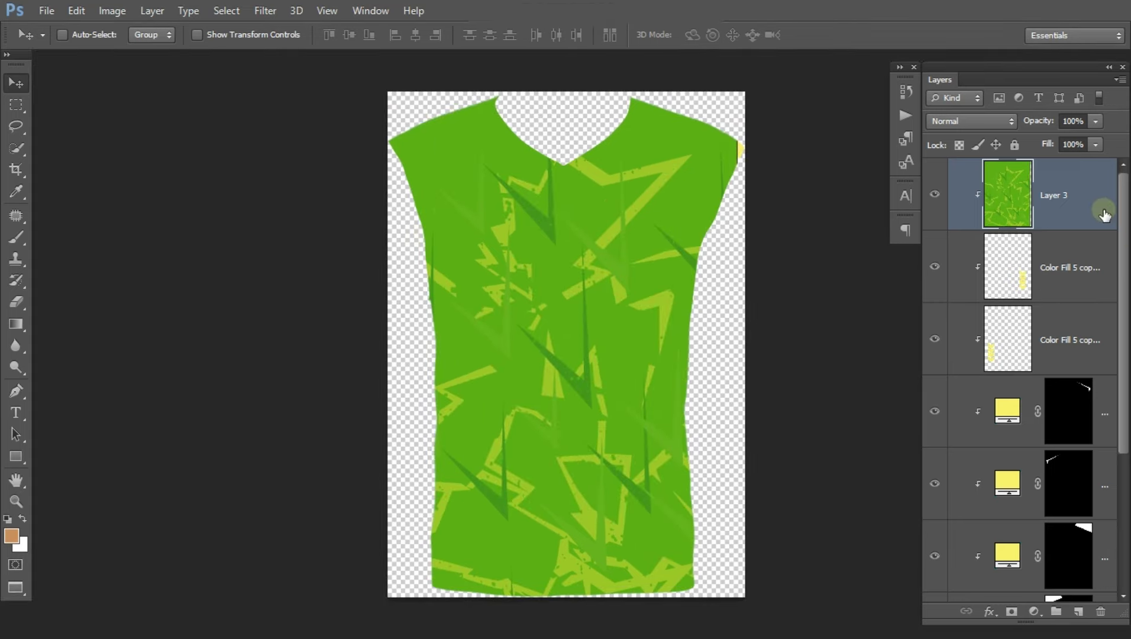
Step: Move the pattern layer, Layer 3, below the yellow fill layers in the Layers panel
drag(1104, 219, 1091, 470)
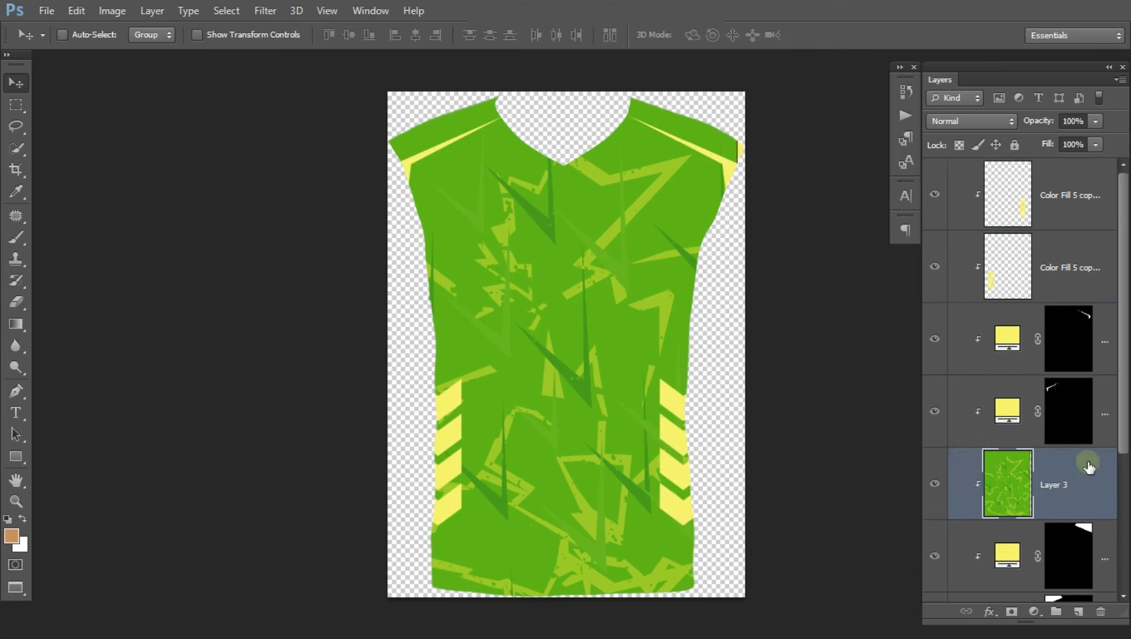
scroll(1095, 442, down, 2)
scroll(1094, 442, down, 1)
drag(1085, 267, 1101, 441)
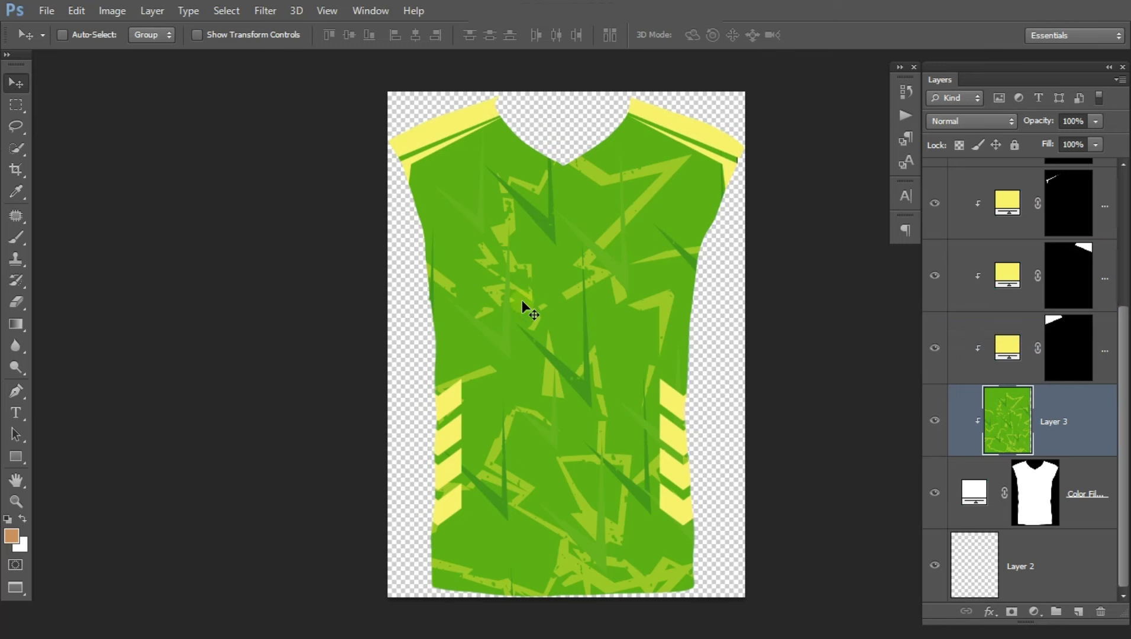
key(ctrl+minus)
key(ctrl+t)
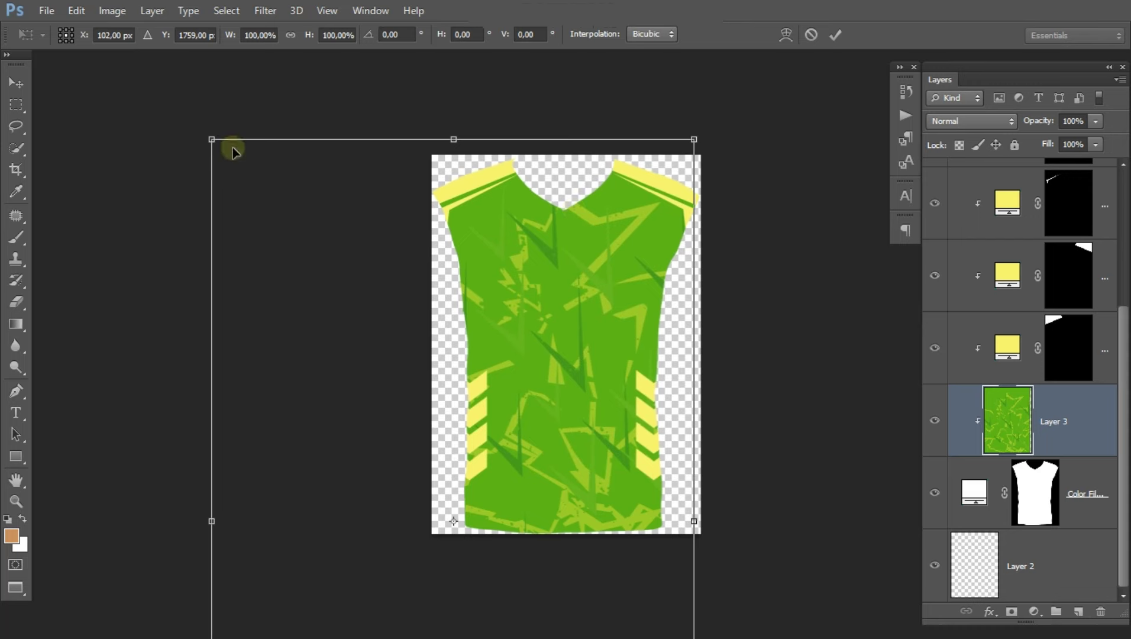
Step: Scale Layer 3's green pattern to about 58%, nudge it to cover the shirt and apply
drag(212, 140, 349, 356)
drag(537, 409, 585, 179)
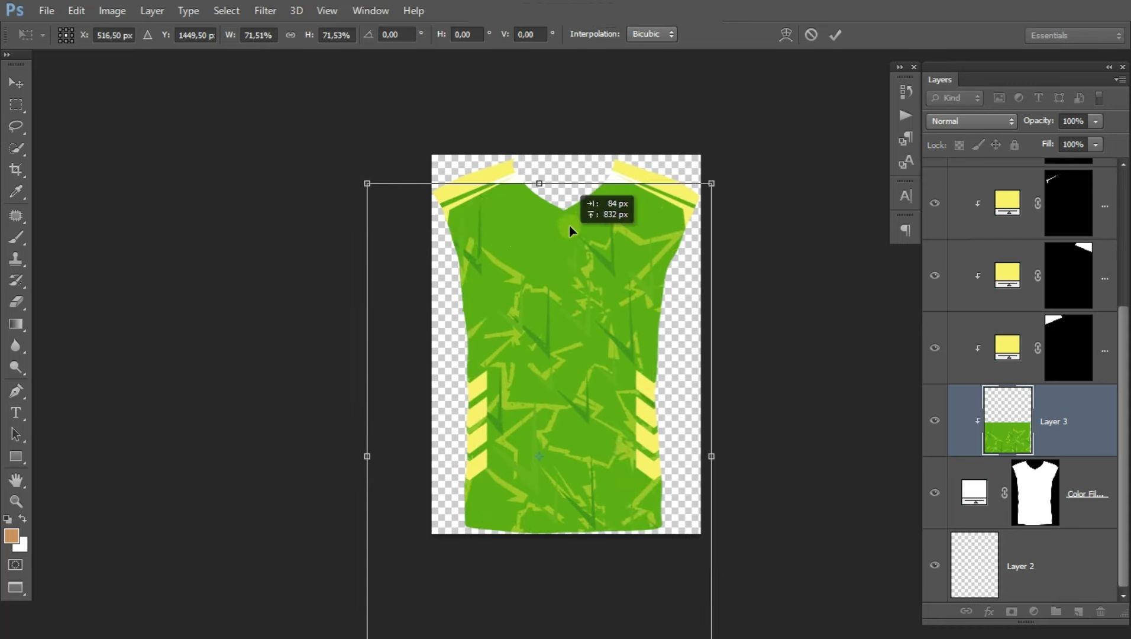
drag(729, 114, 623, 281)
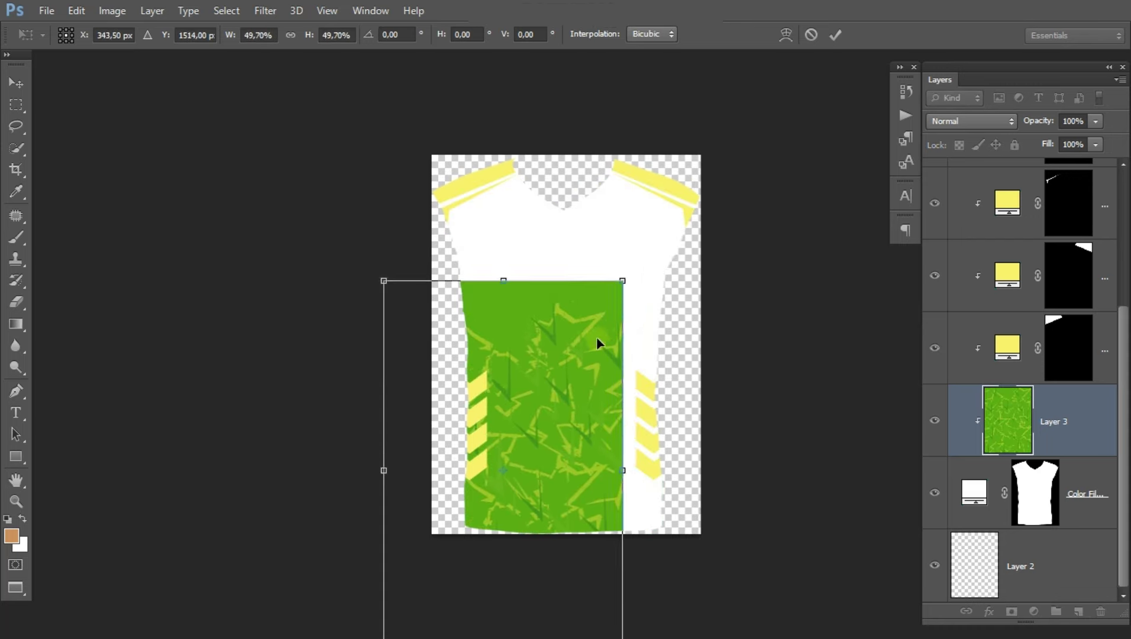
drag(596, 337, 646, 187)
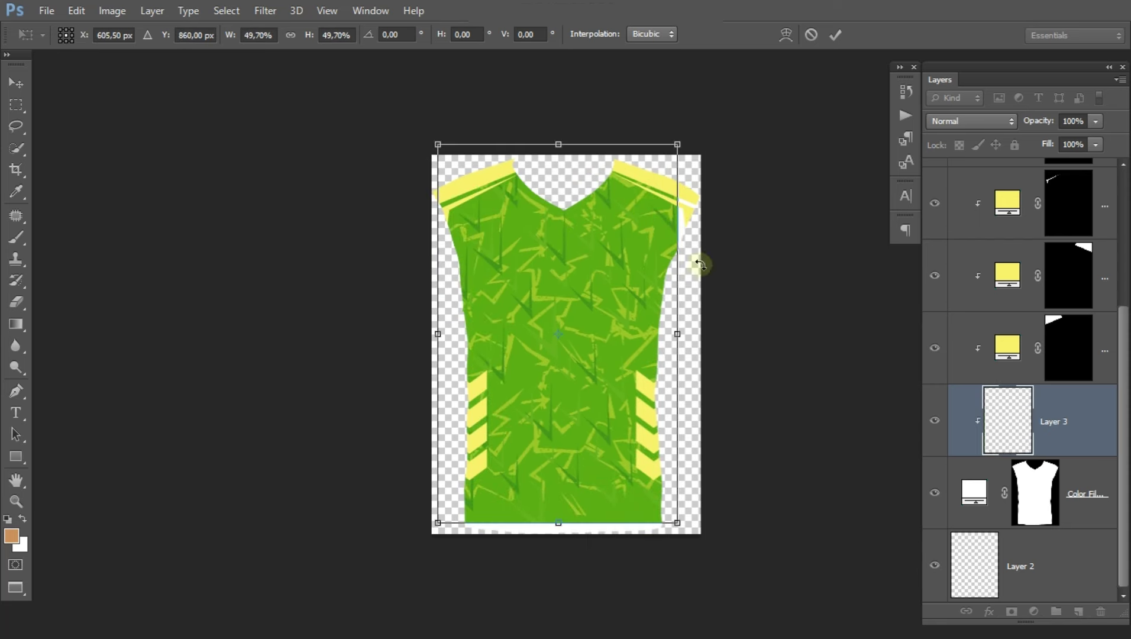
drag(678, 144, 730, 123)
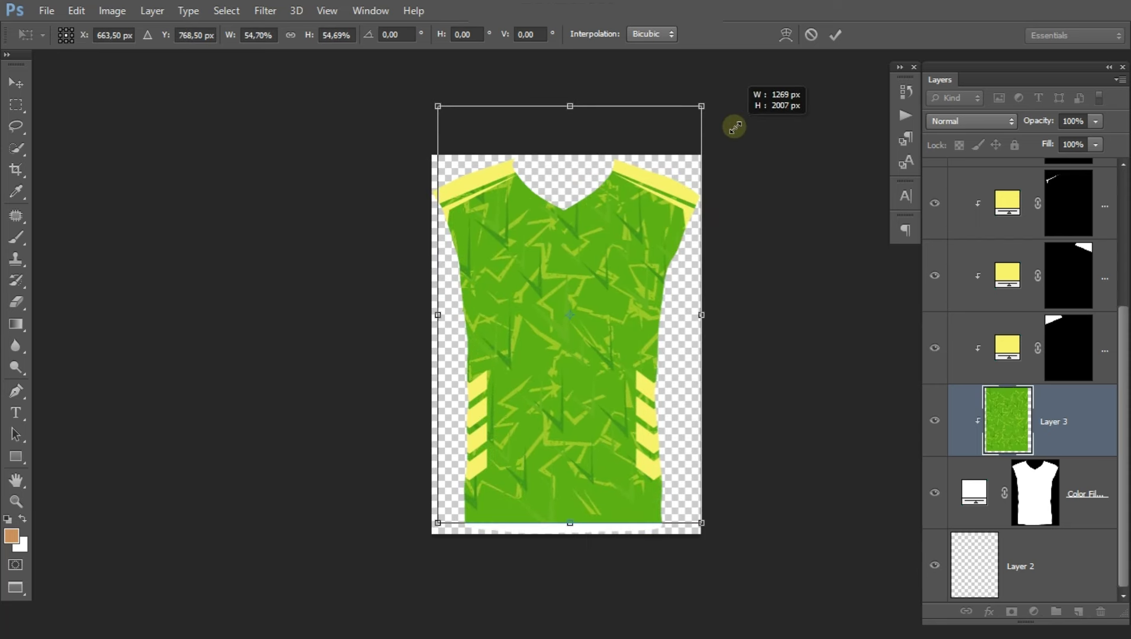
drag(448, 105, 391, 118)
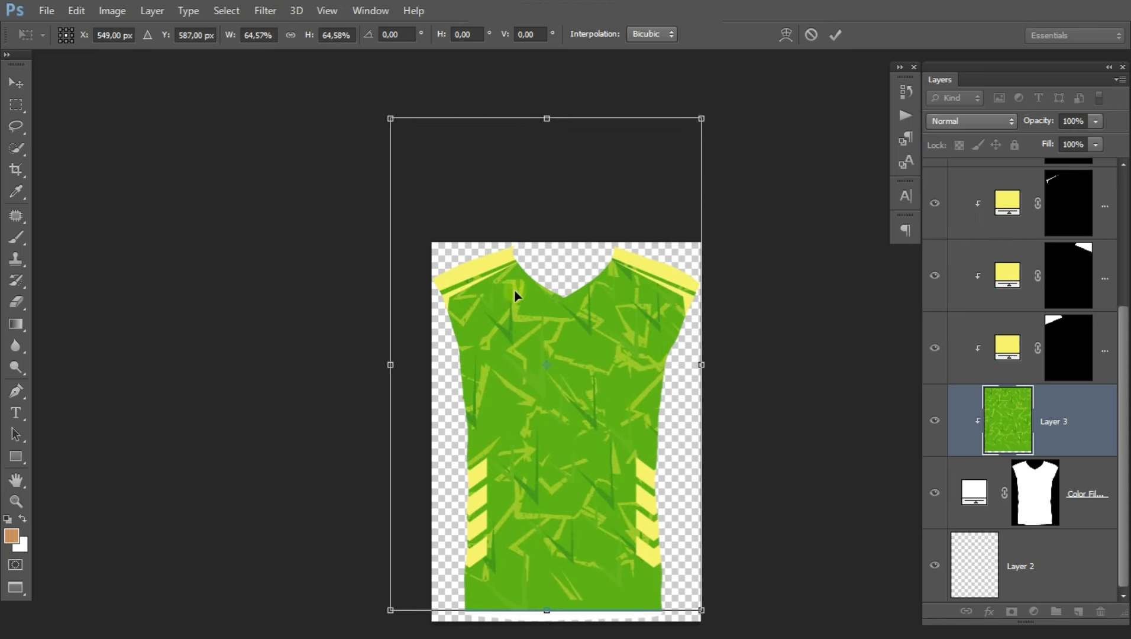
drag(589, 320, 617, 413)
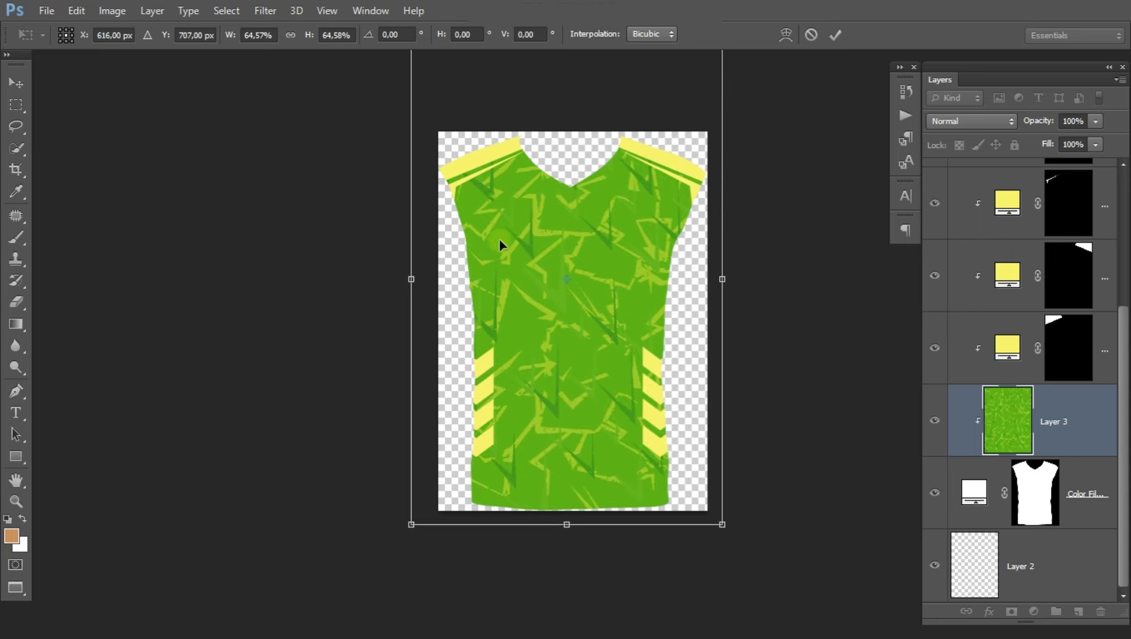
drag(555, 272, 562, 352)
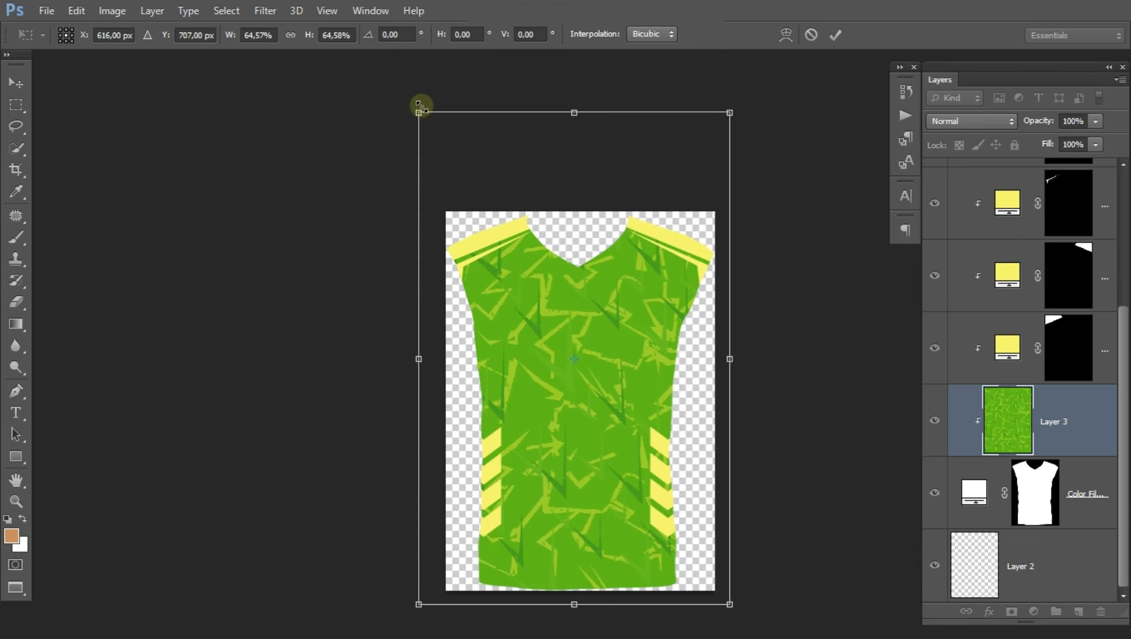
drag(420, 106, 448, 160)
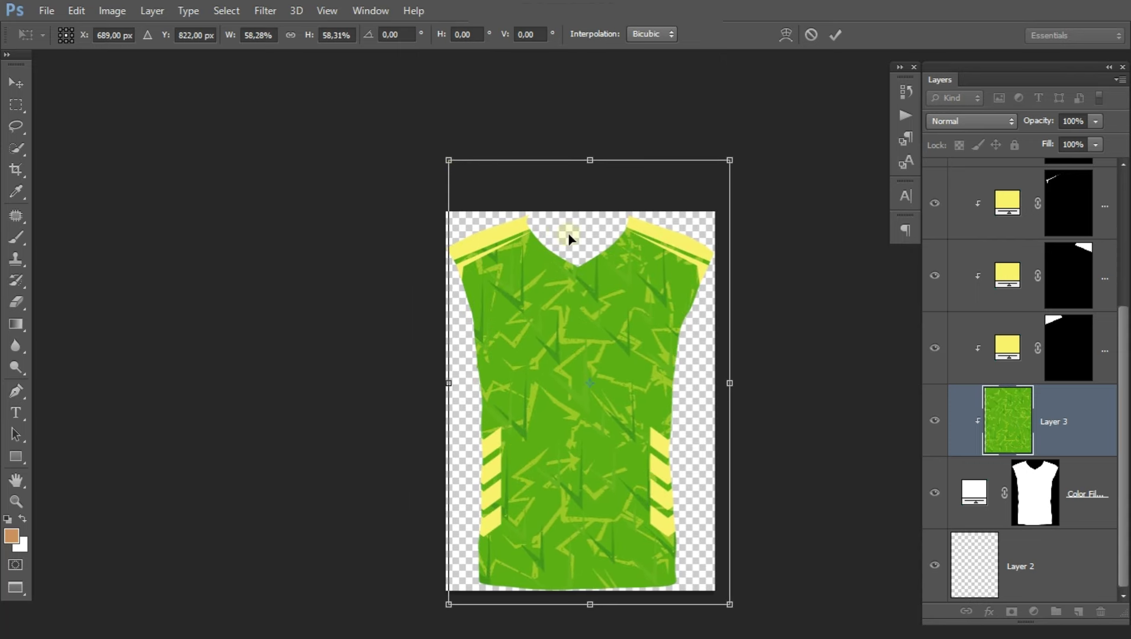
key(Left)
key(Left)
key(Left)
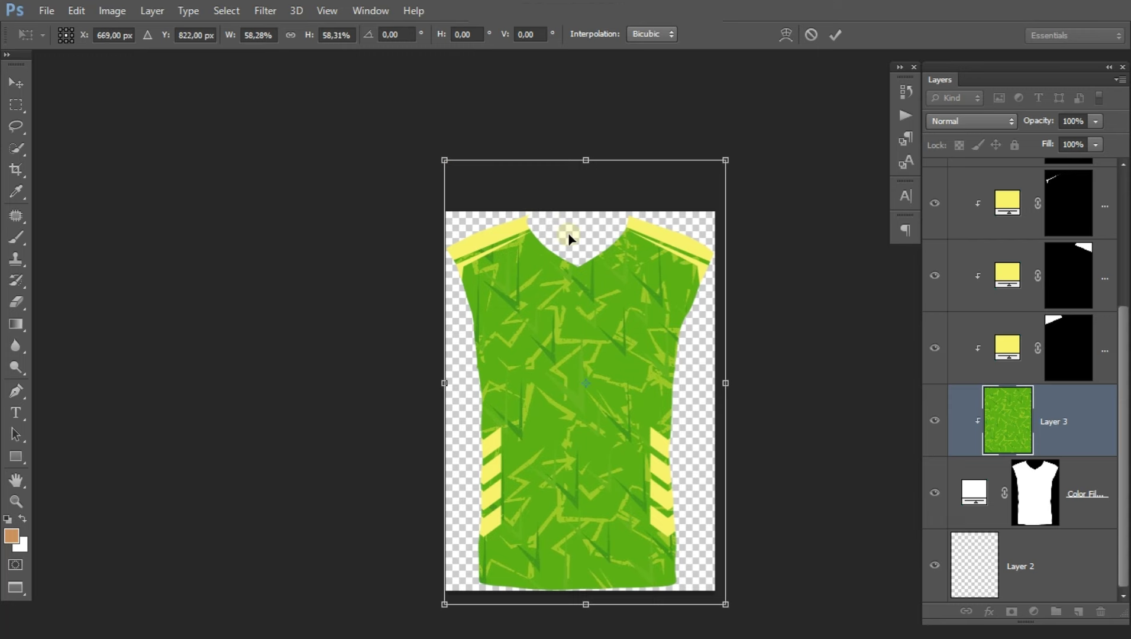
double_click(568, 237)
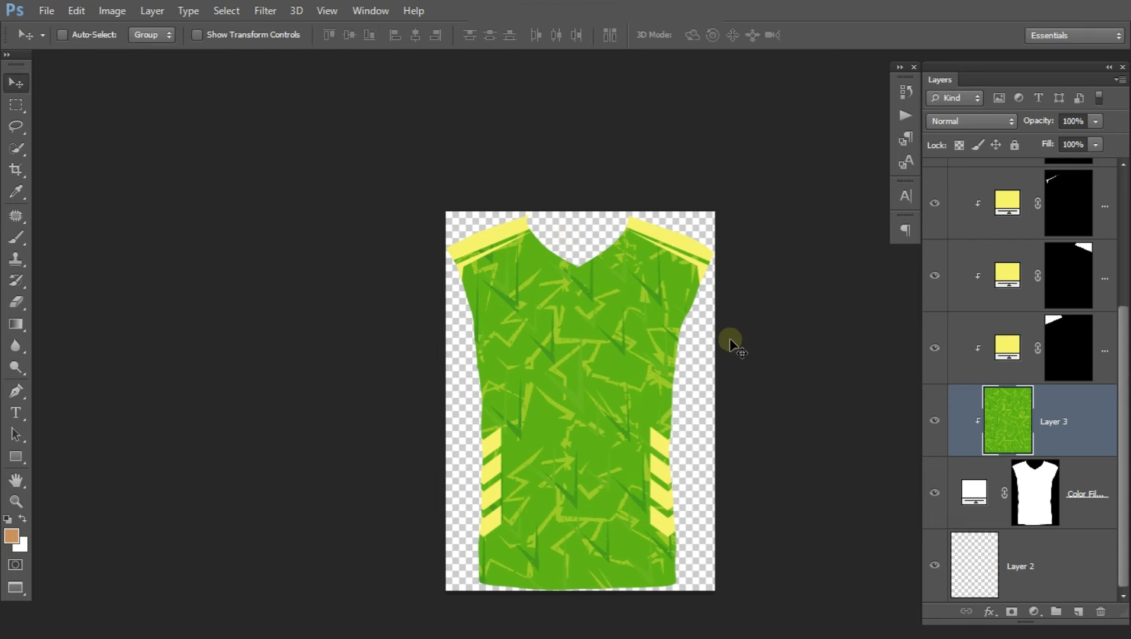
key(shift+f)
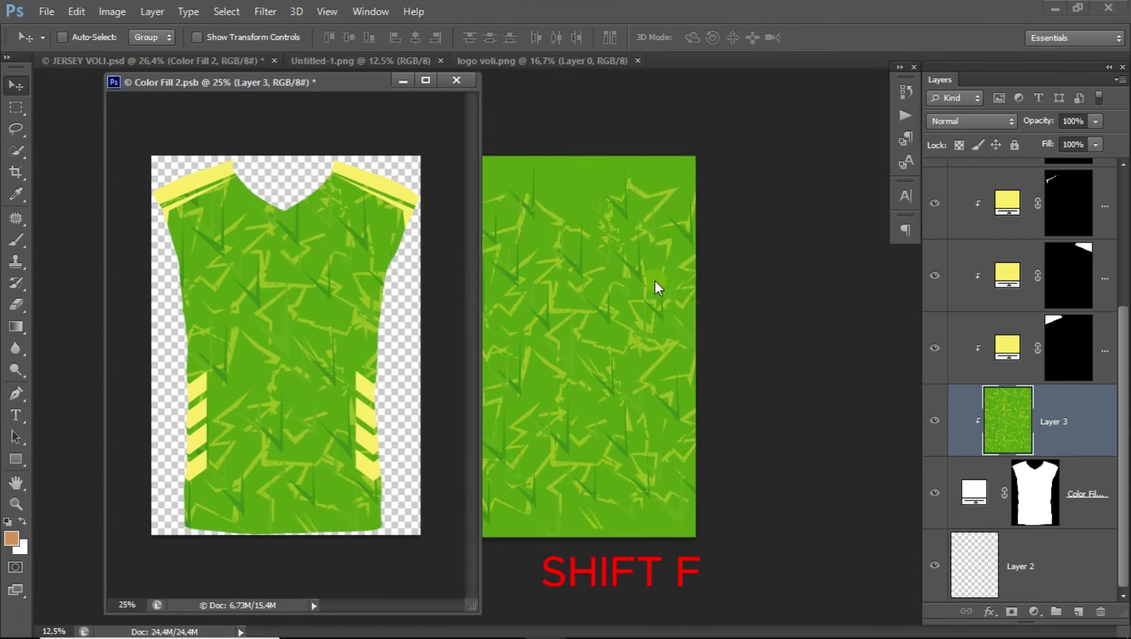
Step: Close and save Color Fill 2.psb, returning to the JERSEY VOLI mockup
click(457, 80)
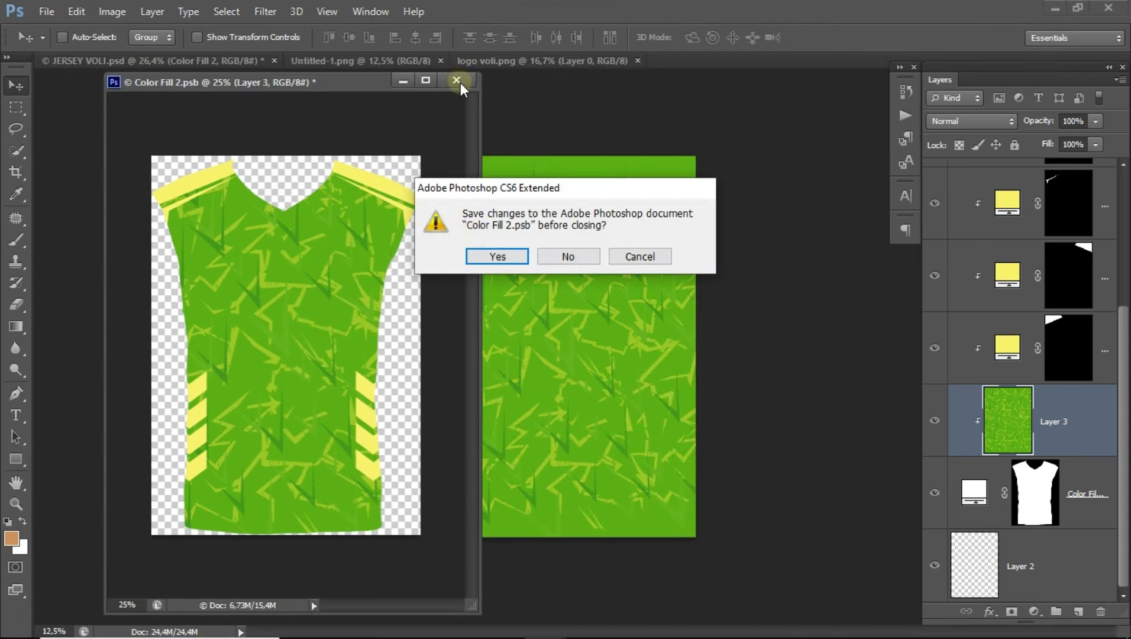
click(498, 260)
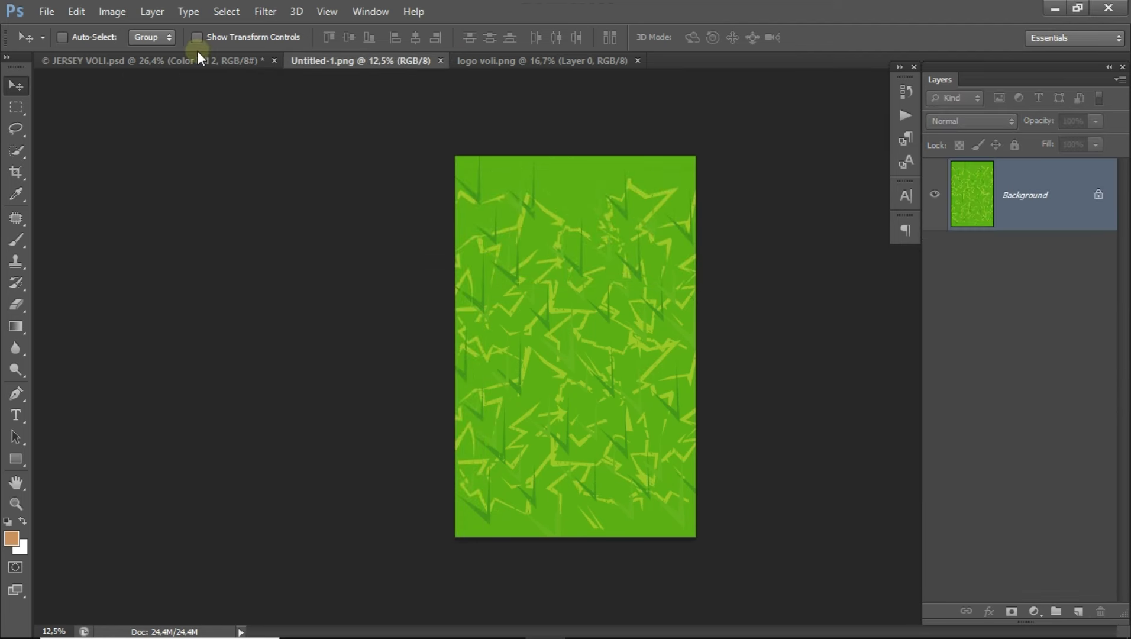
click(198, 57)
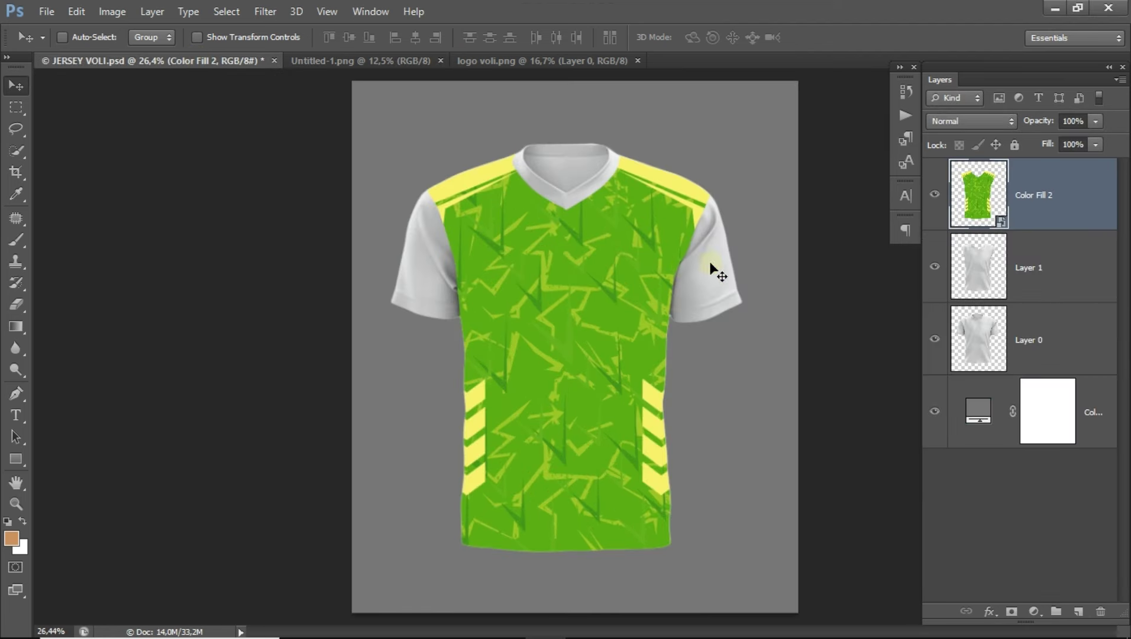
Step: Set the green pattern fill's blend mode to Linear Burn and zoom in to check the result
click(973, 121)
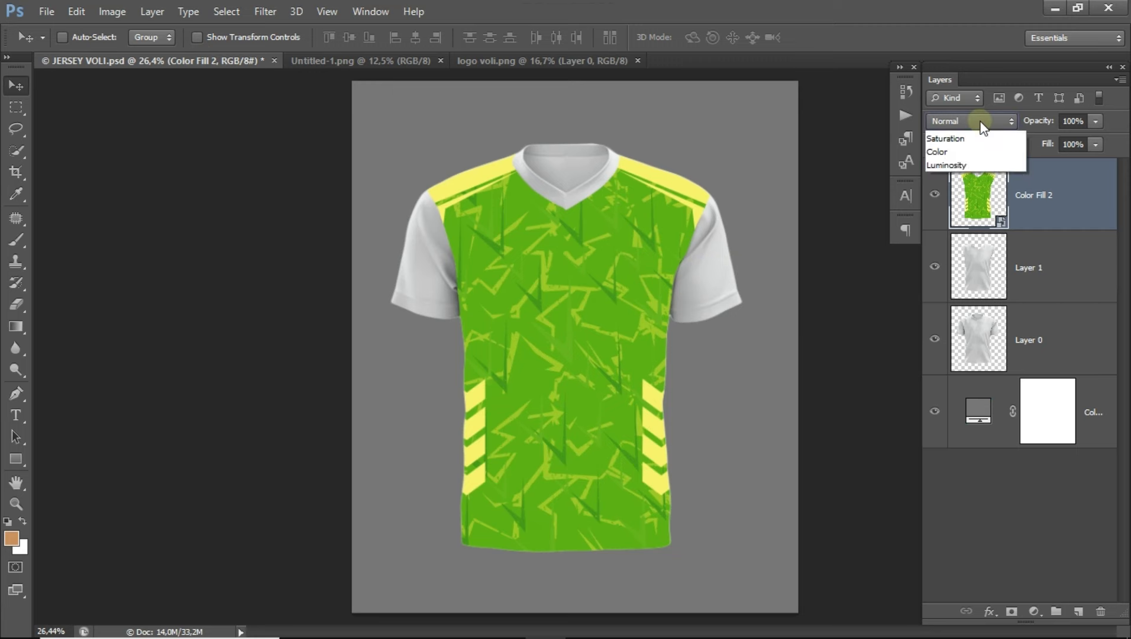
click(1000, 219)
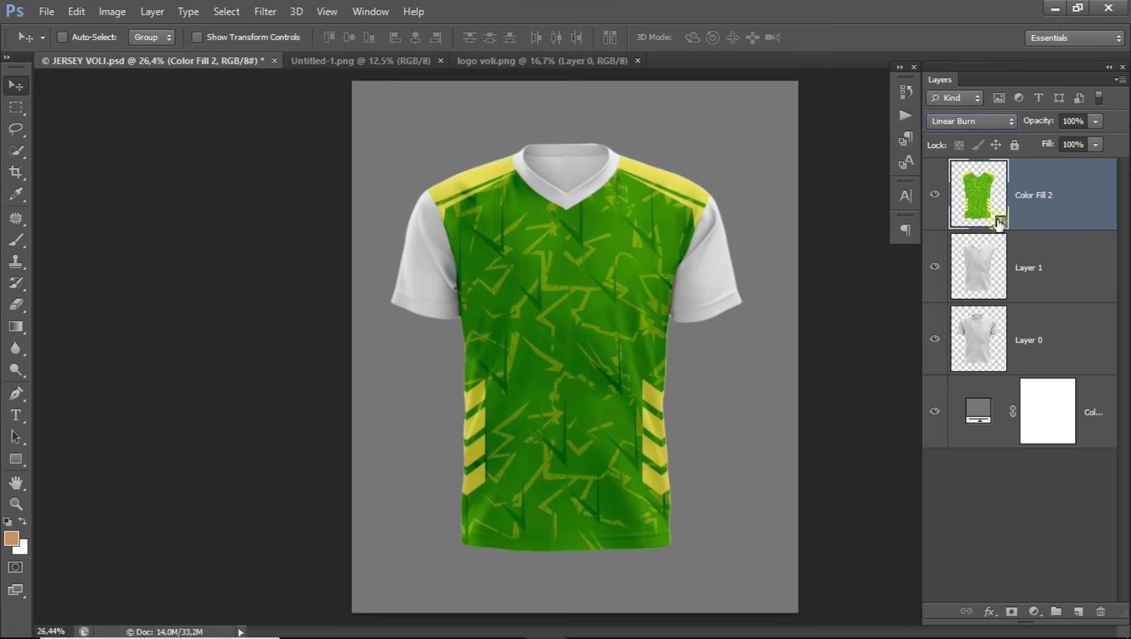
key(ctrl+plus)
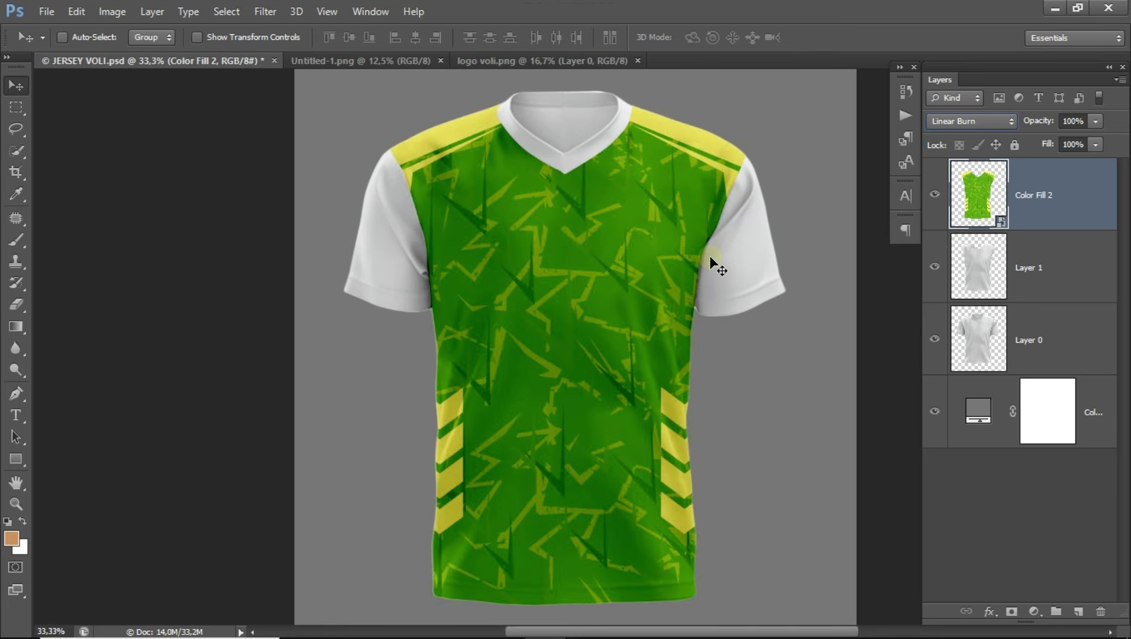
key(ctrl+minus)
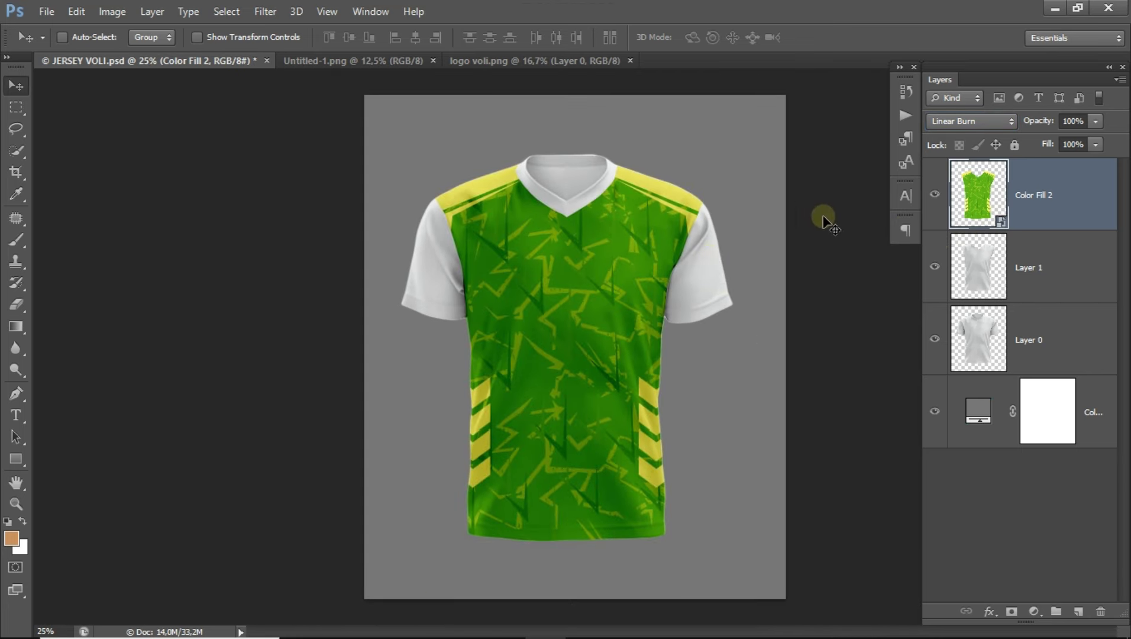
click(1036, 329)
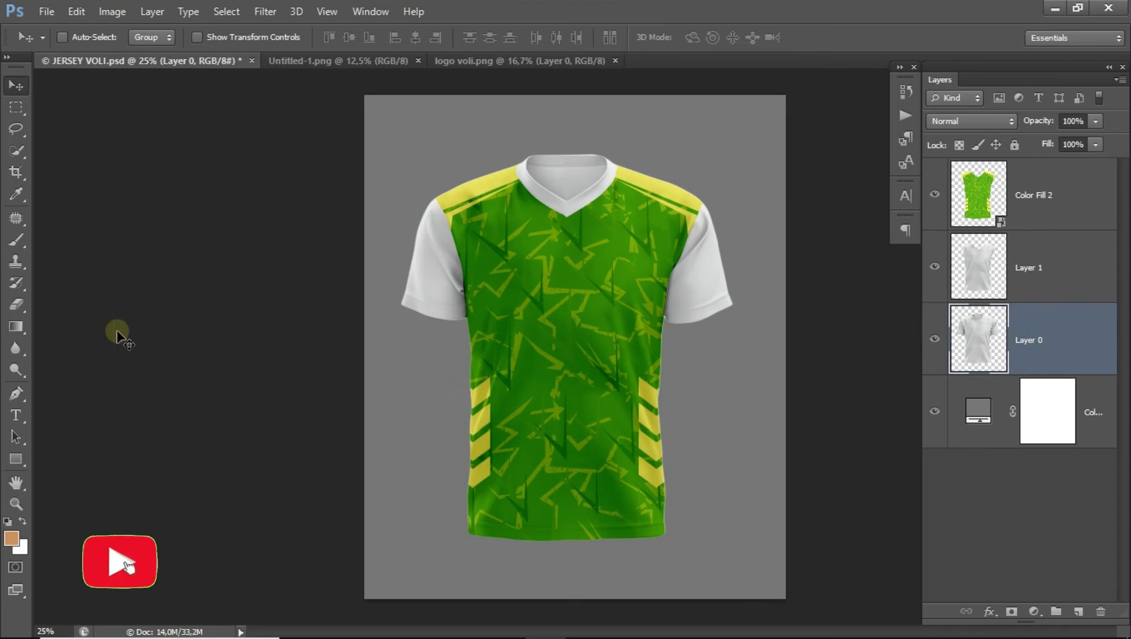
Step: Outline the left sleeve with a closed five-point Pen path at 50% zoom
click(13, 395)
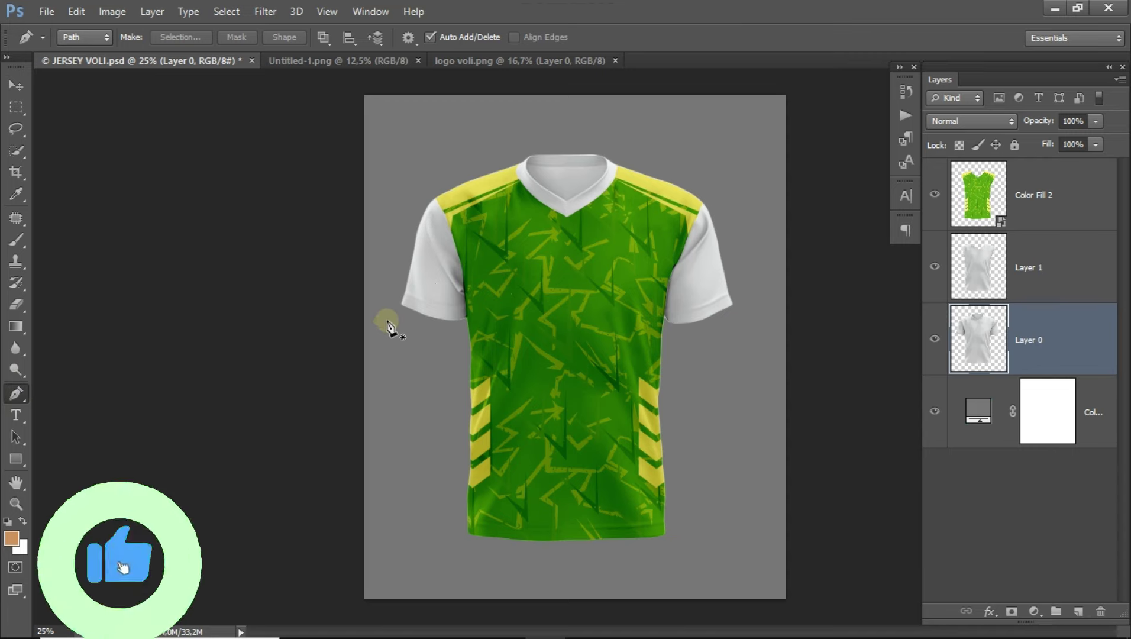
key(ctrl+plus)
scroll(364, 311, up, 2)
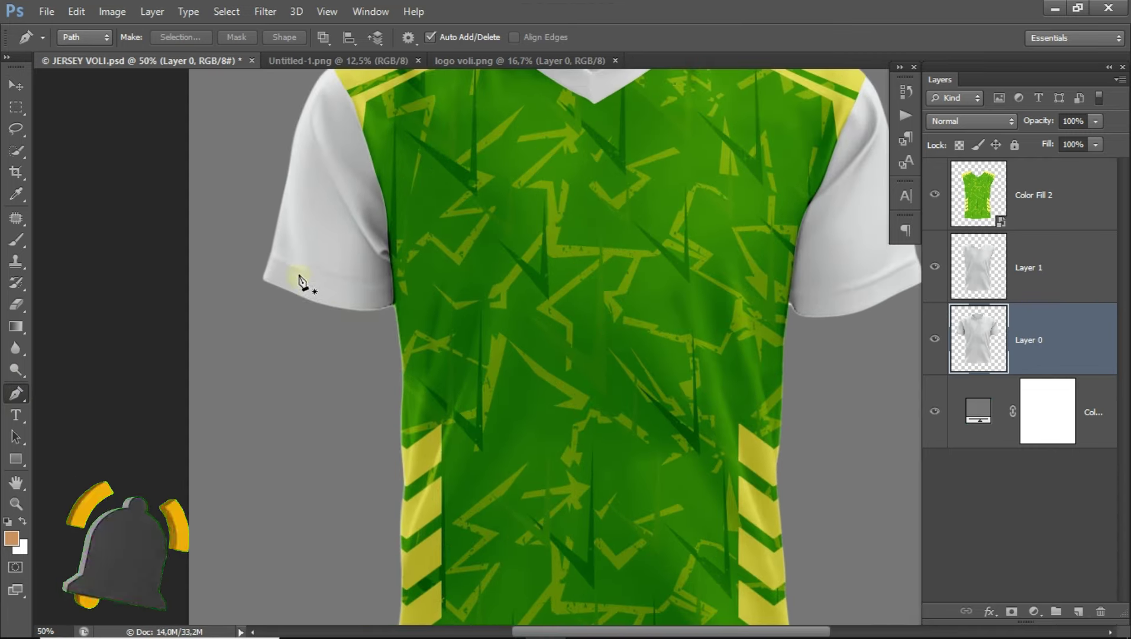
scroll(298, 282, left, 2)
drag(312, 116, 319, 145)
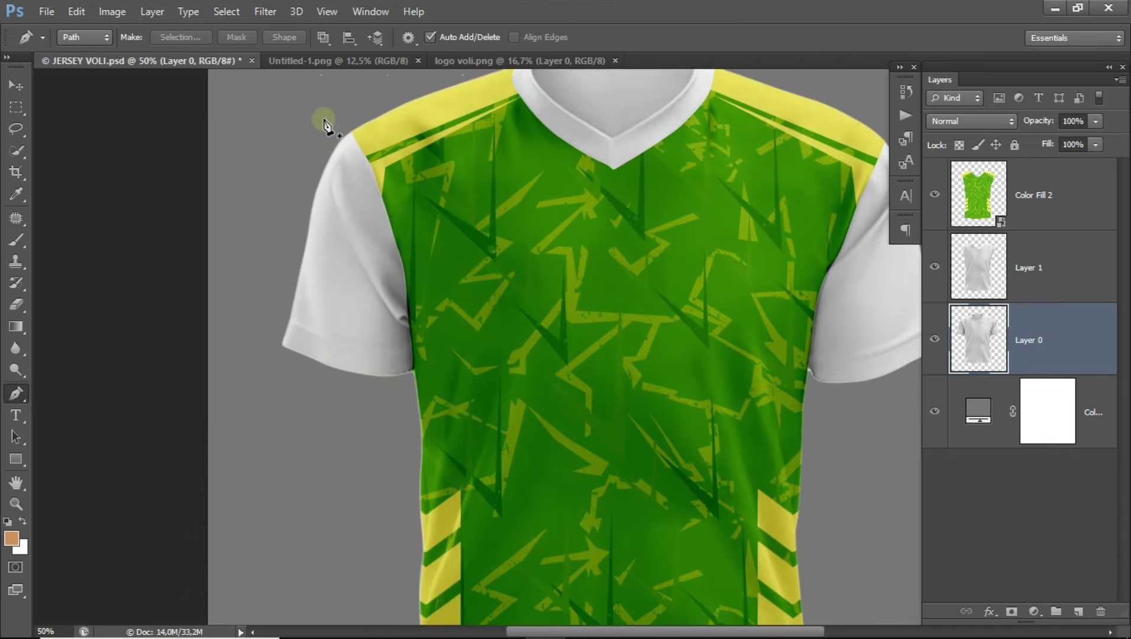
click(324, 118)
click(238, 335)
click(329, 419)
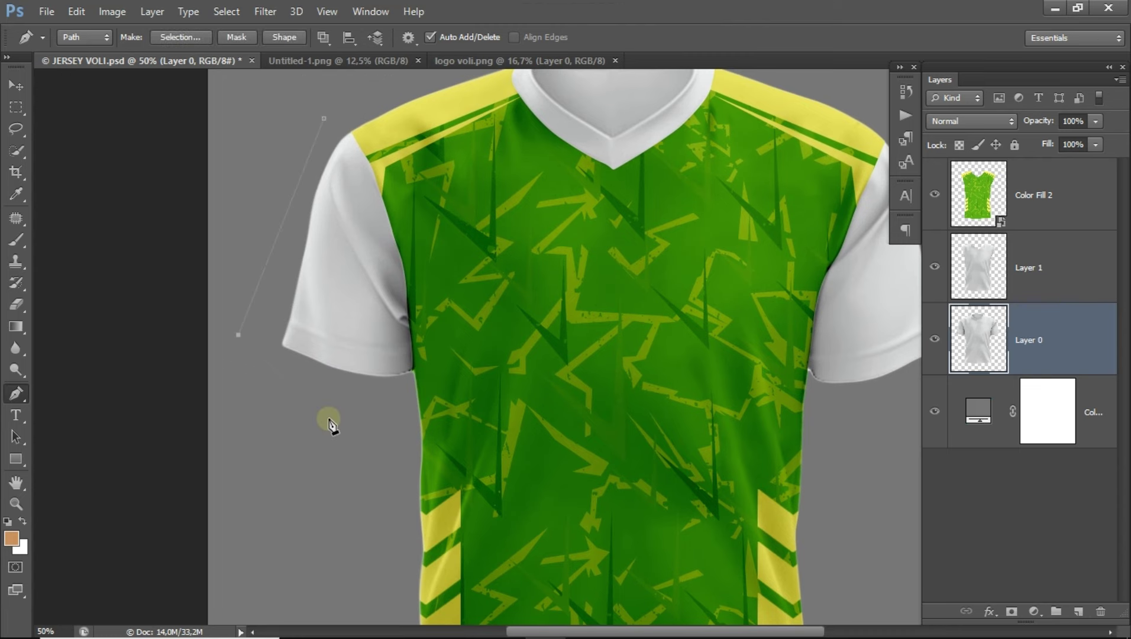
click(460, 339)
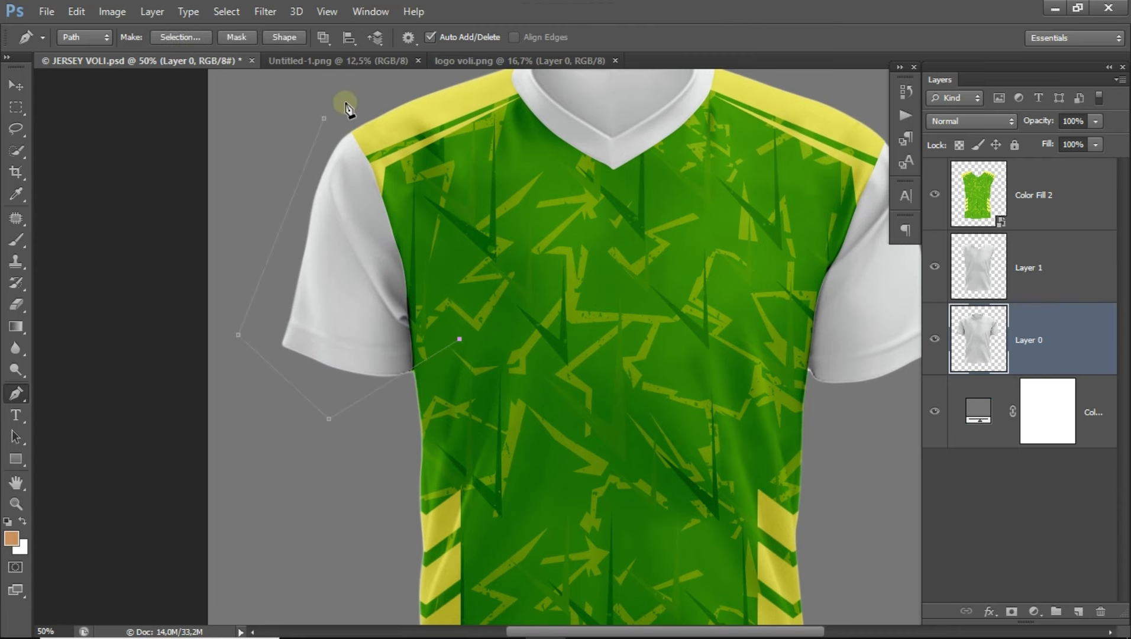
click(345, 103)
click(323, 119)
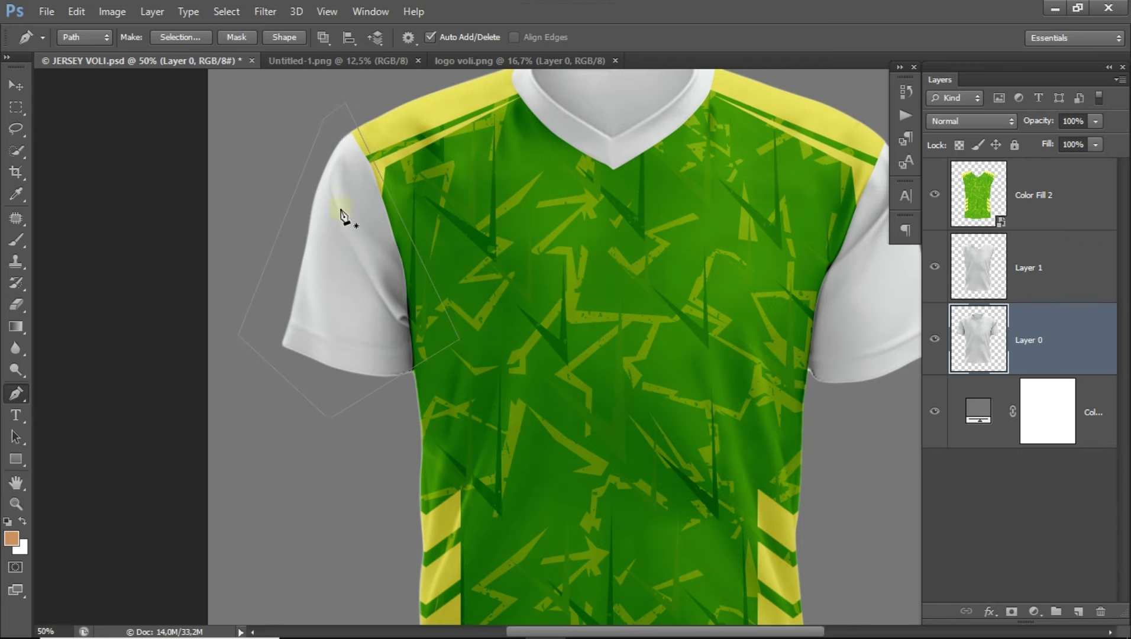
Step: Convert the sleeve path to a selection and copy it from Layer 0 onto new Layer 2
right_click(333, 244)
click(450, 323)
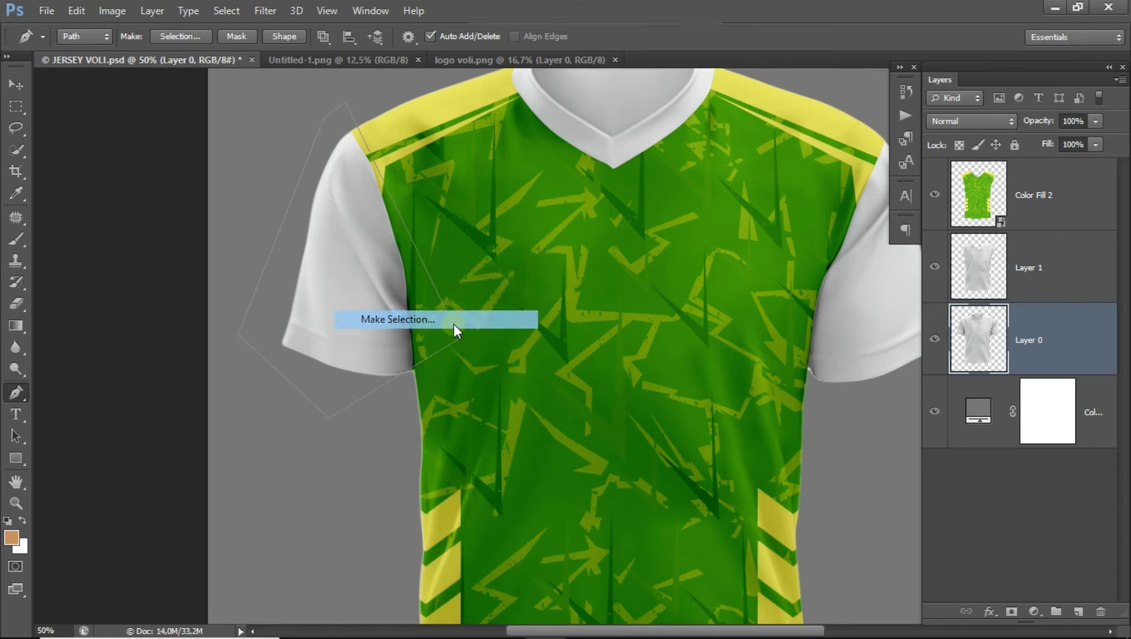
click(652, 176)
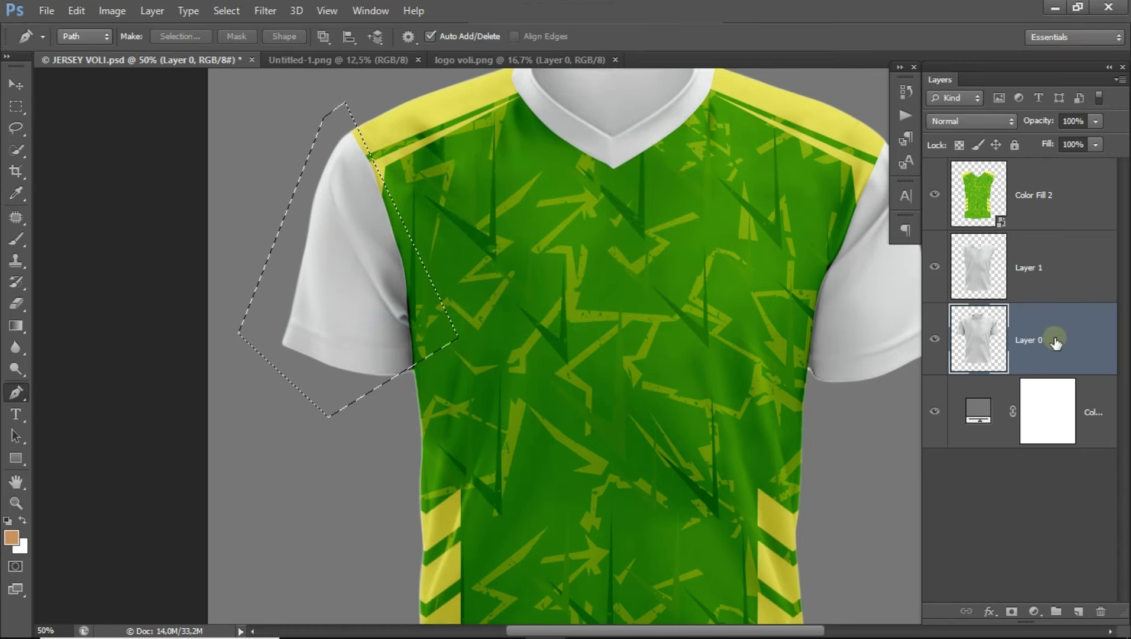
key(ctrl+j)
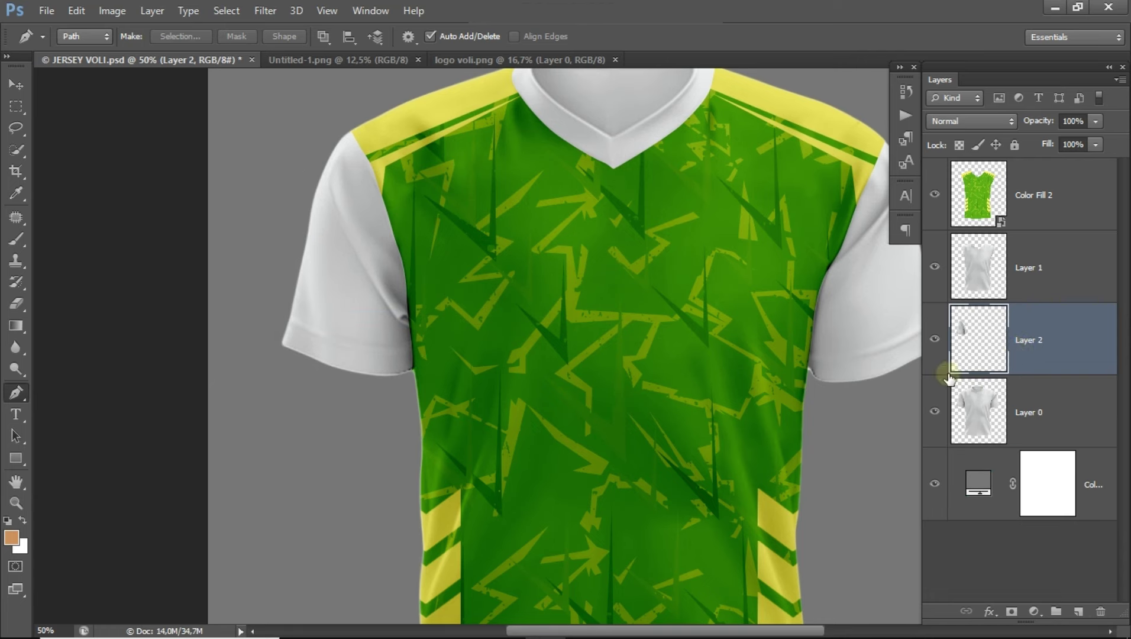
click(13, 86)
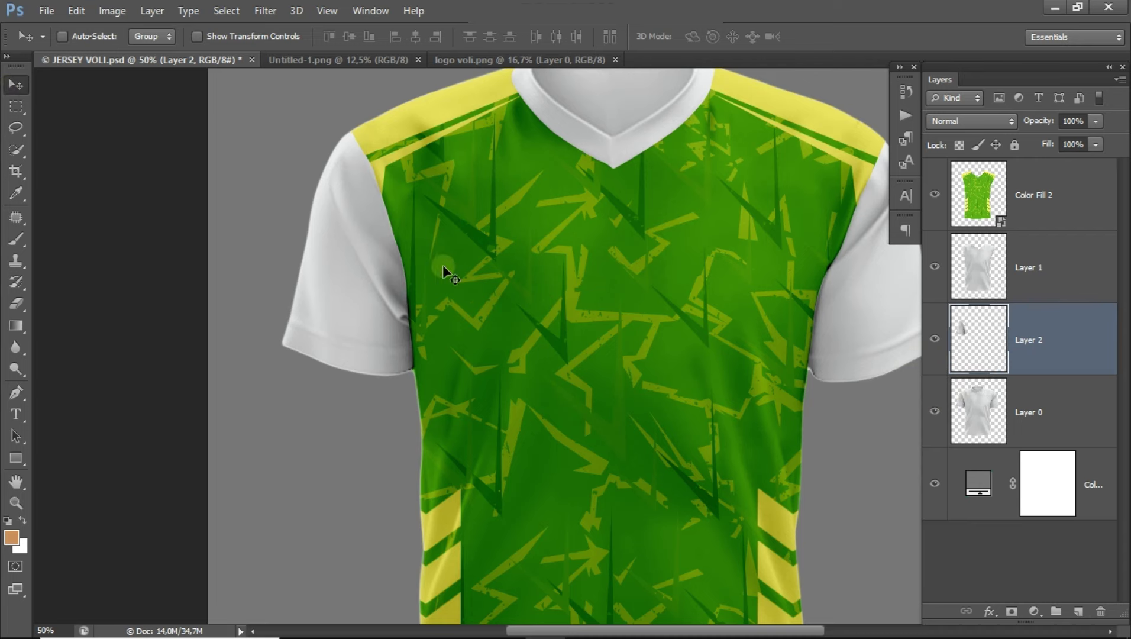
Step: Undo the accidental move of the sleeve copy
scroll(531, 265, down, 2)
drag(404, 268, 249, 267)
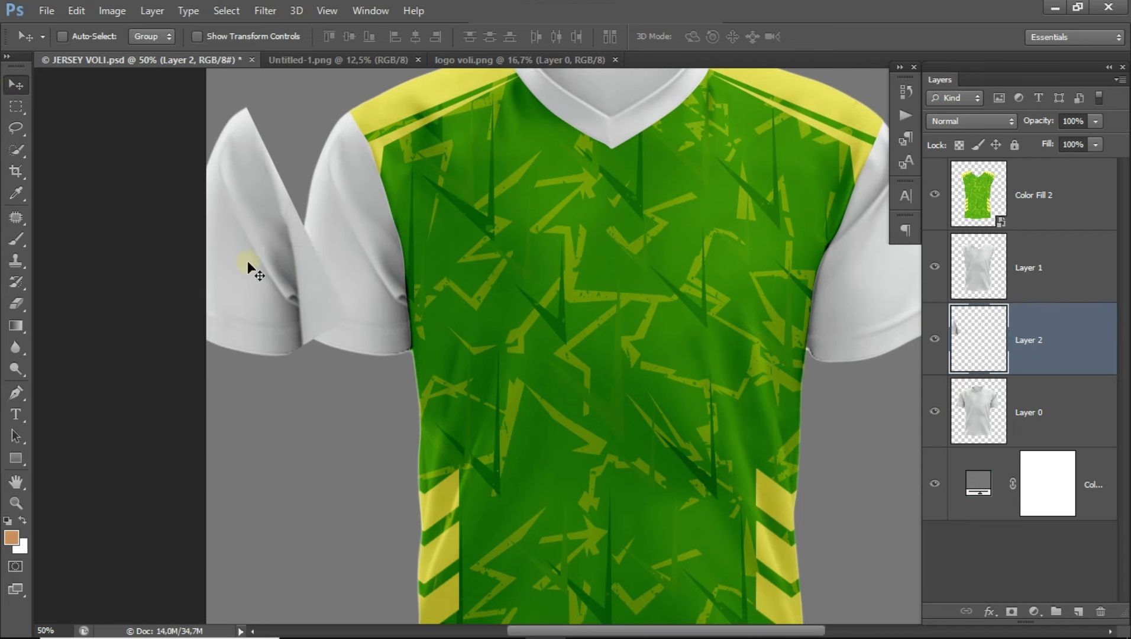
key(ctrl+z)
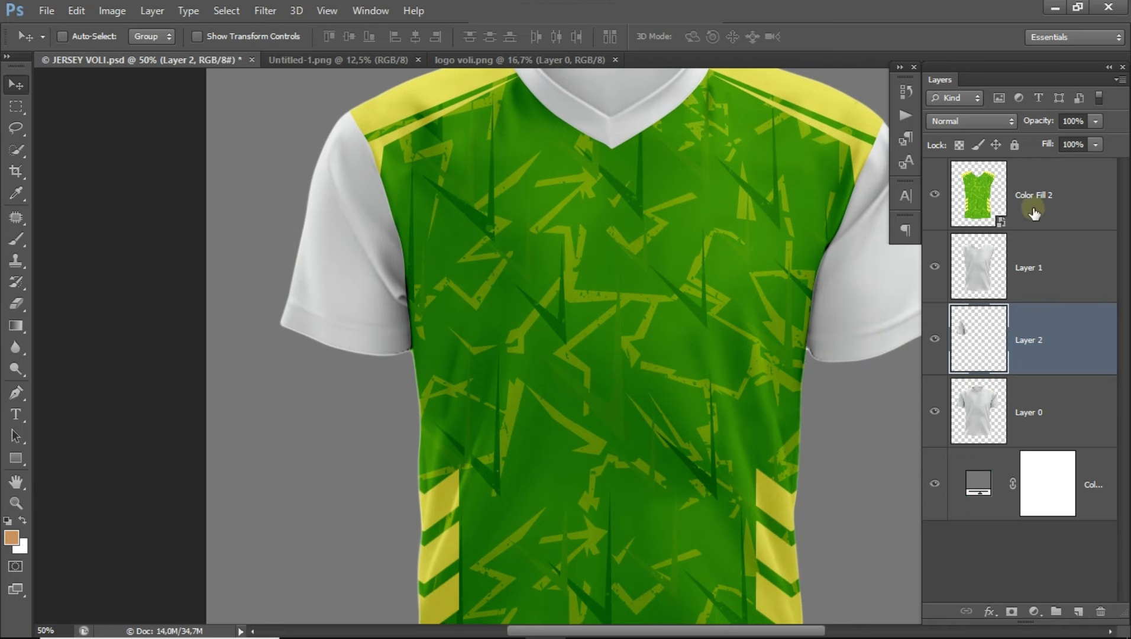
scroll(609, 276, down, 1)
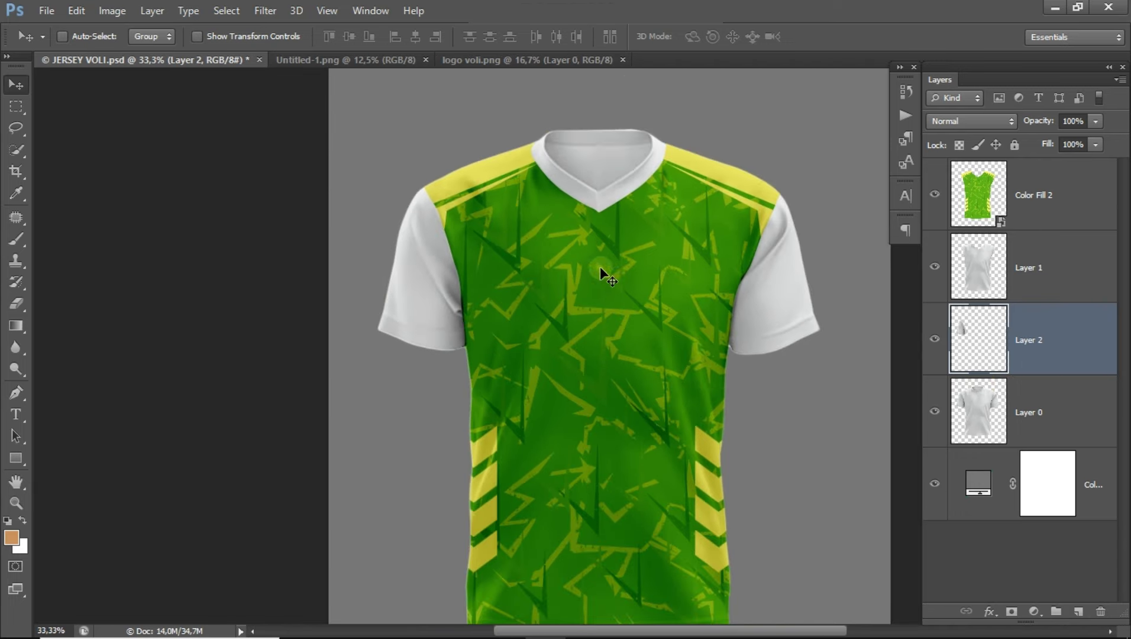
scroll(380, 324, up, 1)
scroll(379, 324, up, 1)
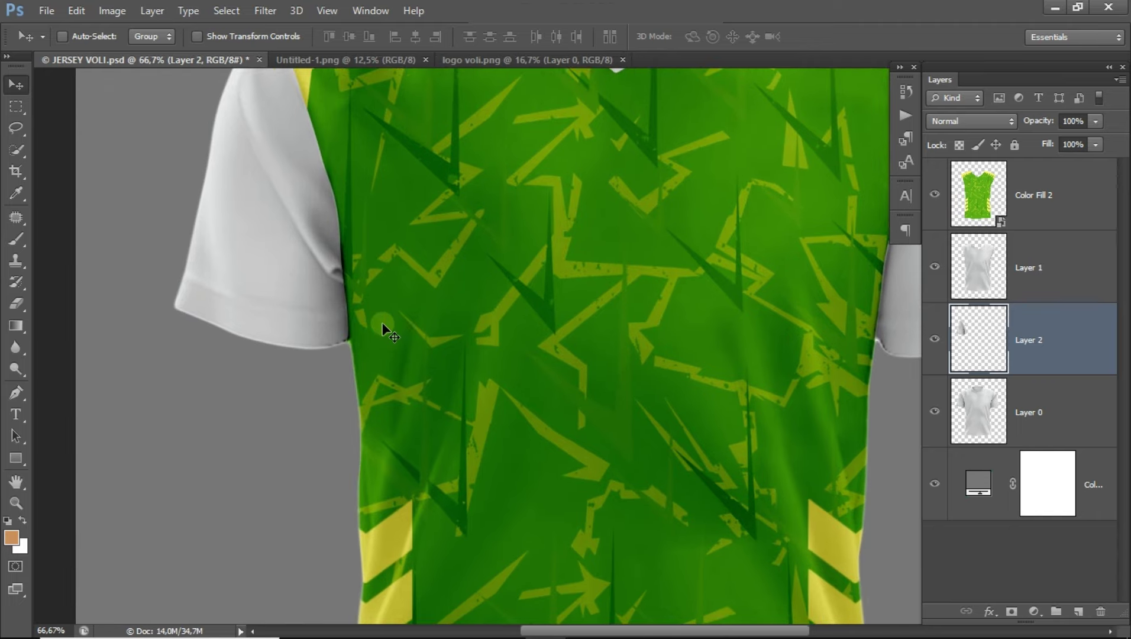
scroll(404, 235, down, 1)
scroll(385, 139, down, 1)
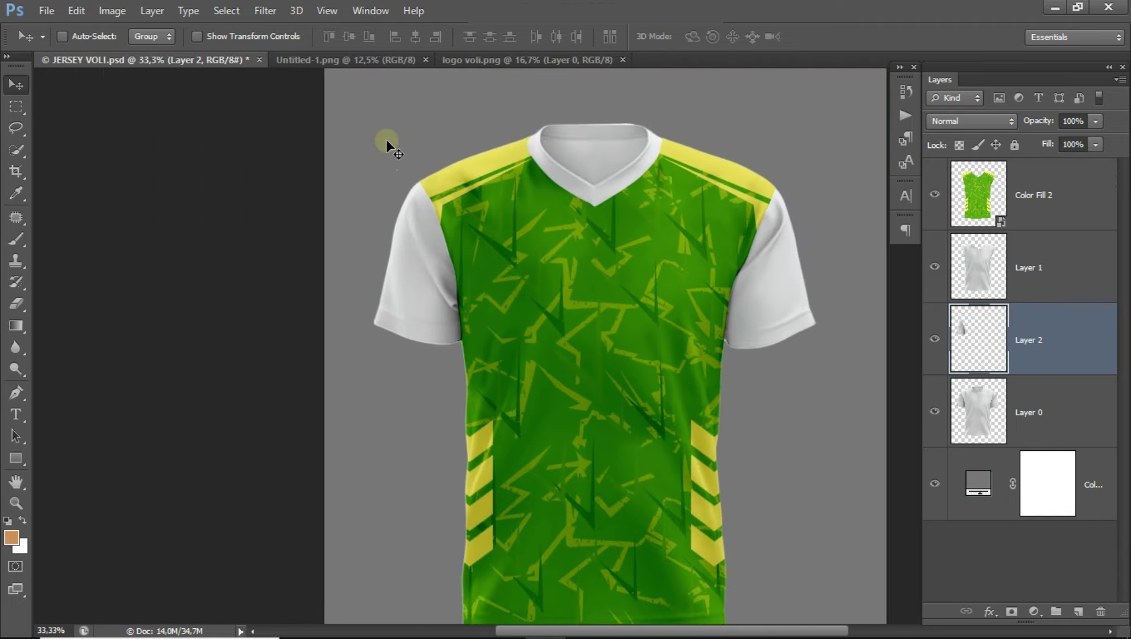
Step: Drag the green pattern from Untitled-1.png into JERSEY VOLI.psd as Layer 3
click(354, 64)
mouse_move(593, 251)
mouse_down()
mouse_move(196, 60)
mouse_move(269, 113)
mouse_up()
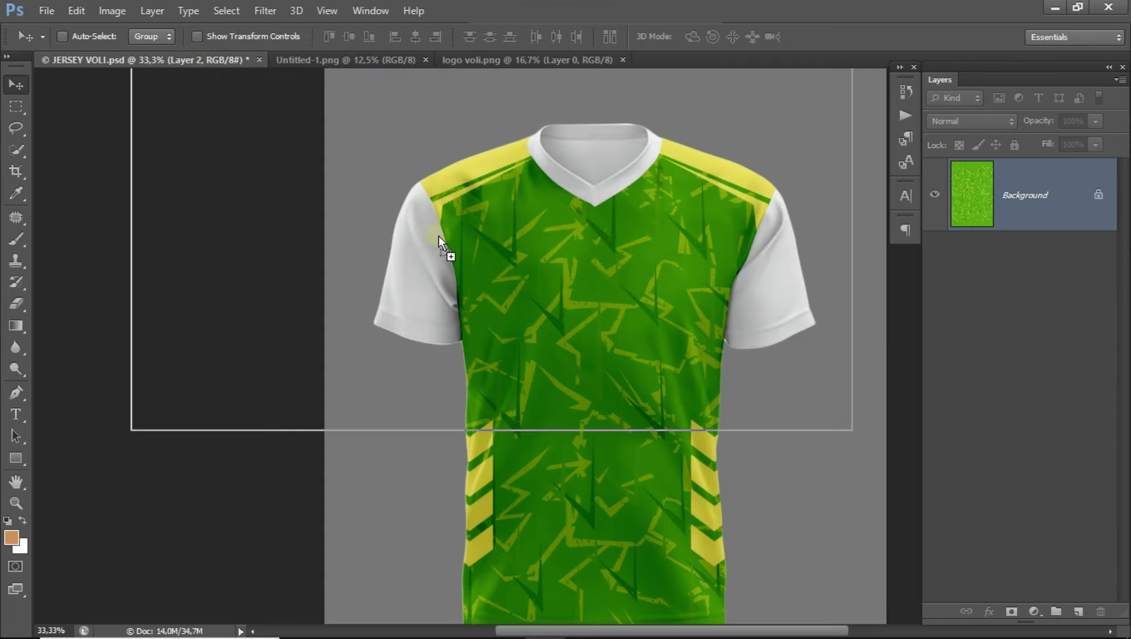
drag(438, 235, 442, 242)
scroll(447, 251, down, 1)
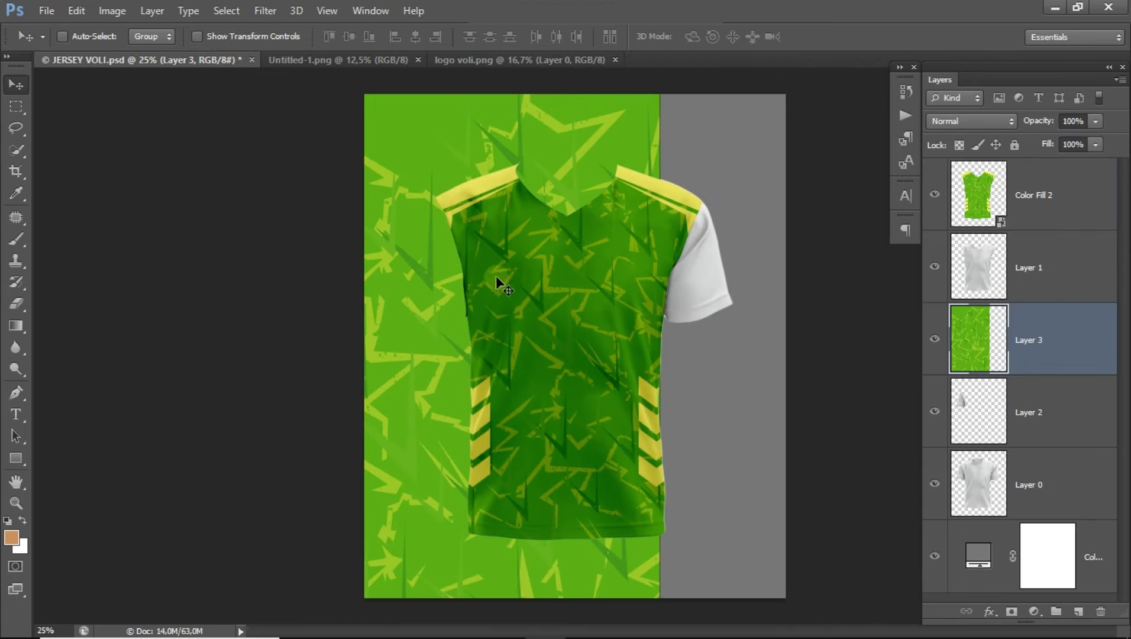
scroll(486, 286, down, 1)
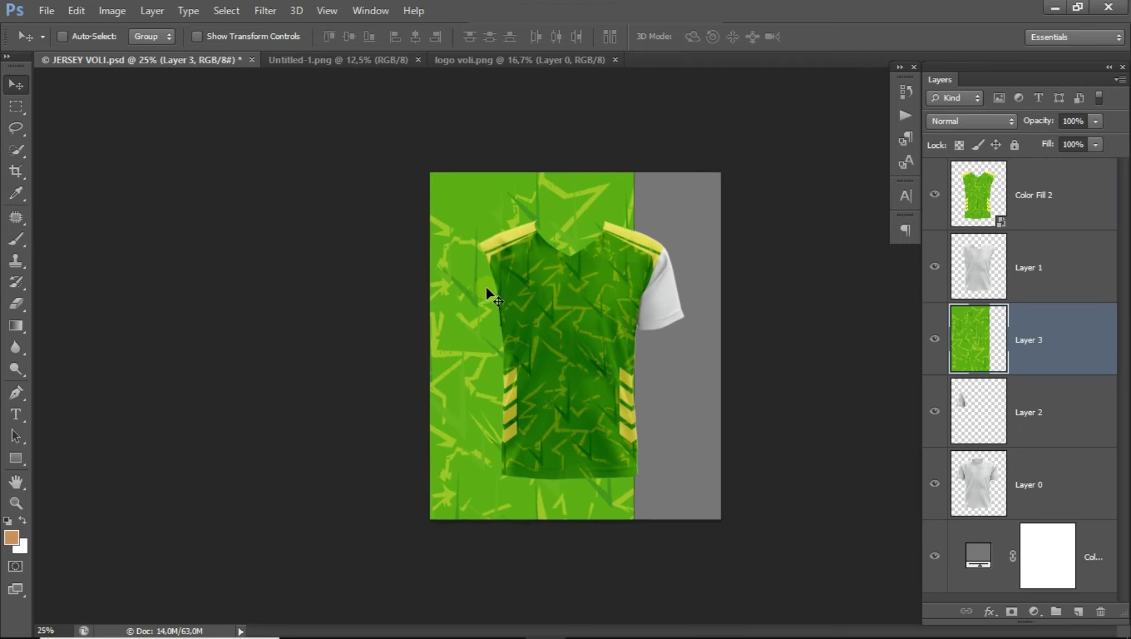
Step: Scale the pattern to about 47% and tilt it about 26° over the shirt's left side
key(ctrl+t)
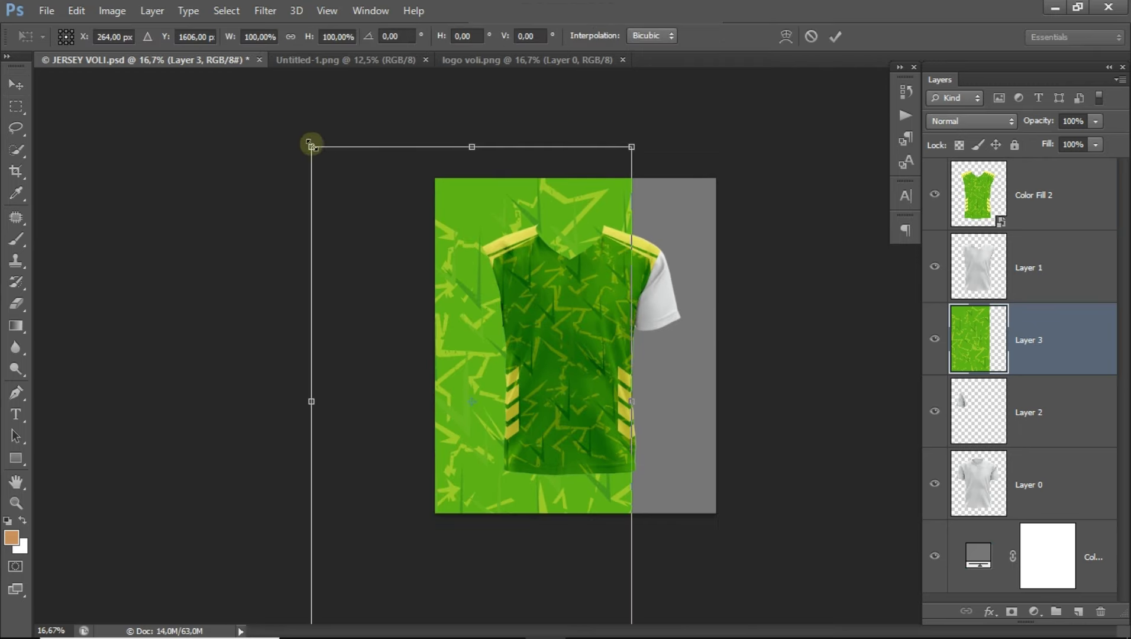
drag(312, 145, 414, 314)
drag(505, 374, 486, 207)
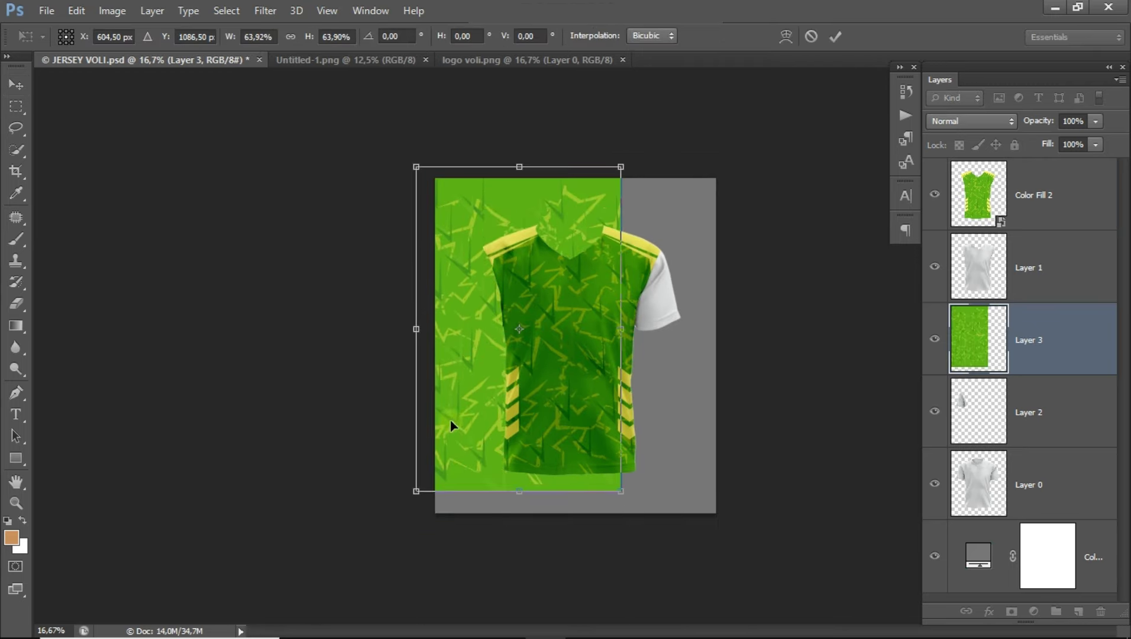
drag(415, 491, 472, 403)
drag(517, 320, 489, 333)
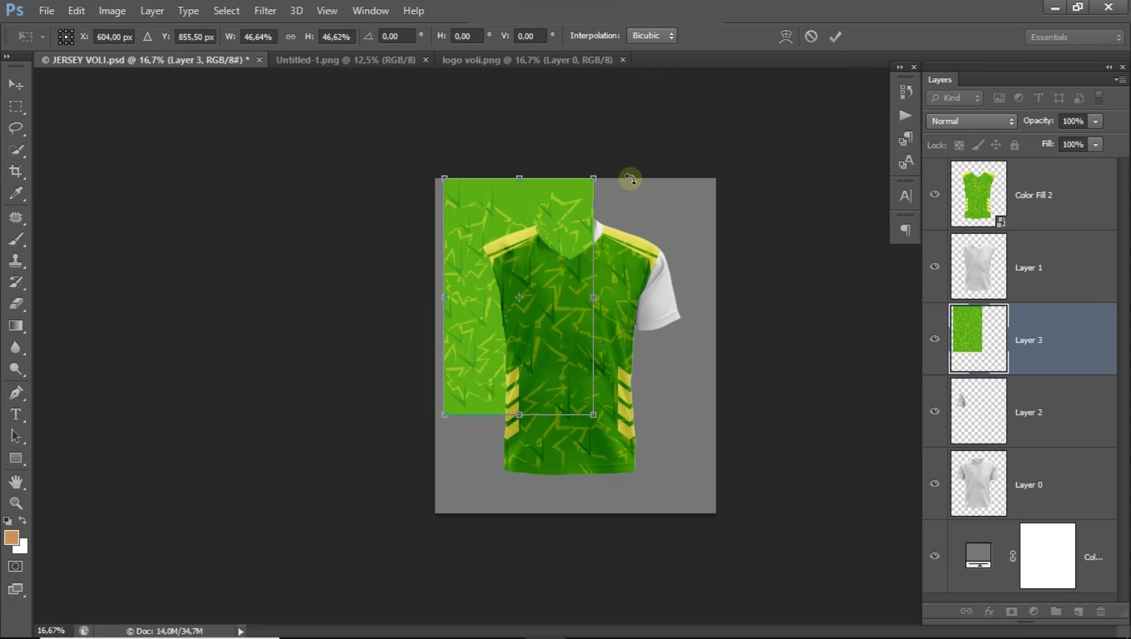
drag(633, 179, 705, 222)
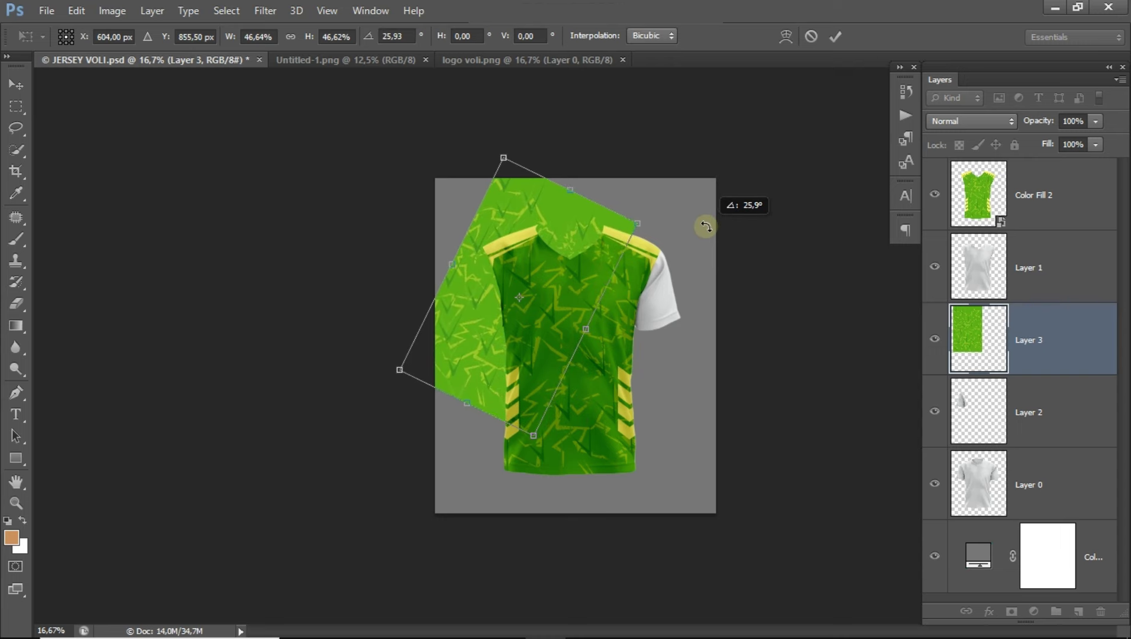
double_click(535, 299)
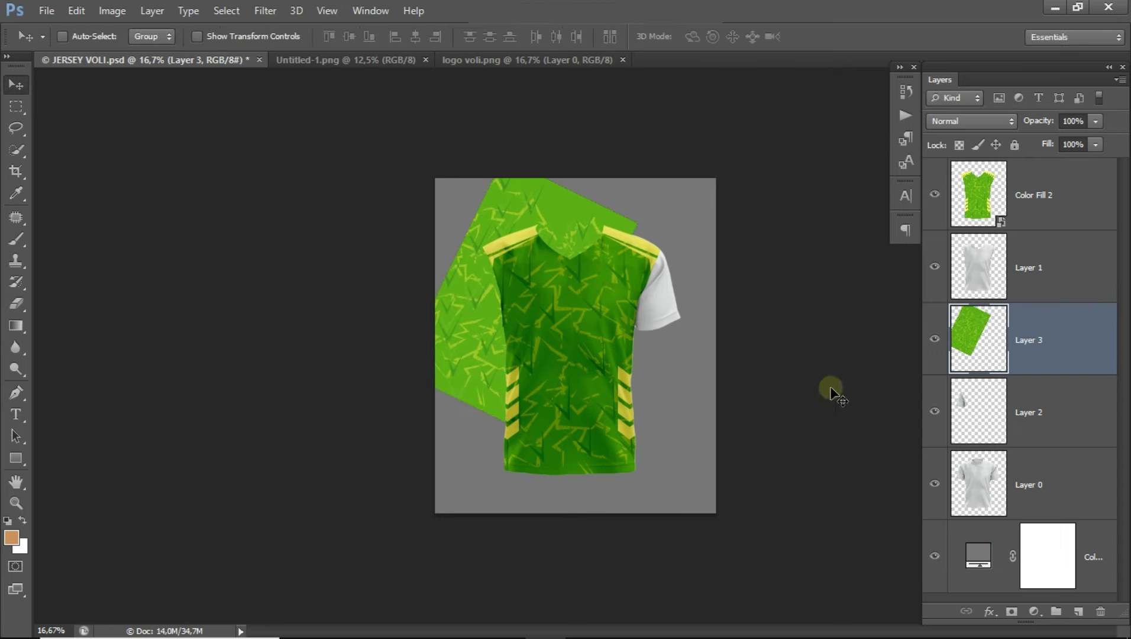
Step: Clip the green pattern layer to the shirt's shape as a clipping mask
right_click(1049, 352)
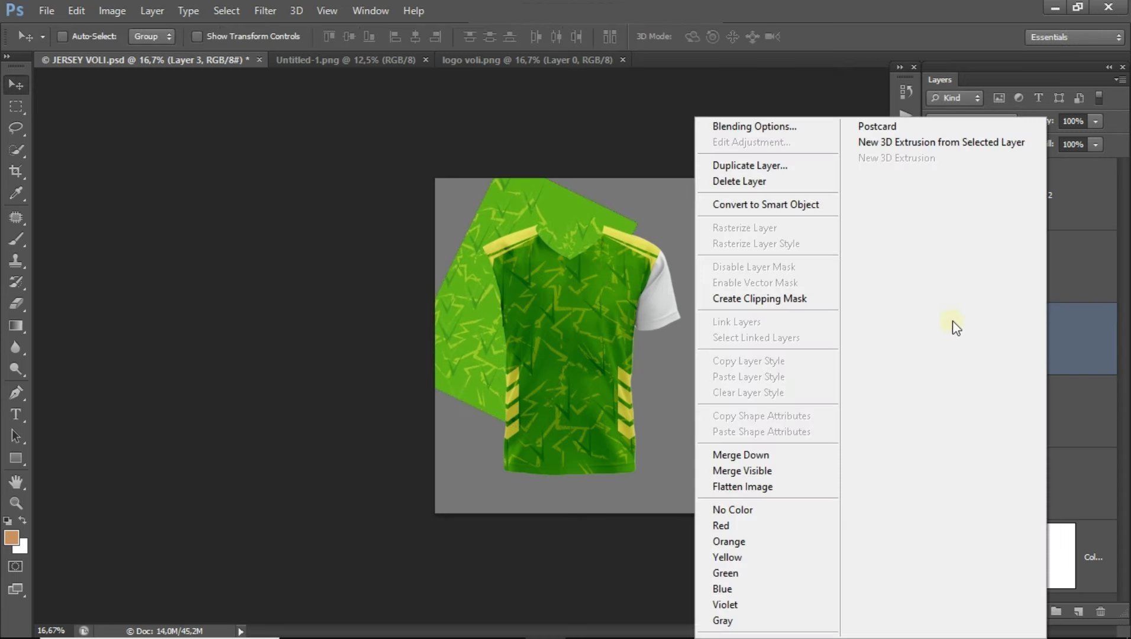
click(802, 299)
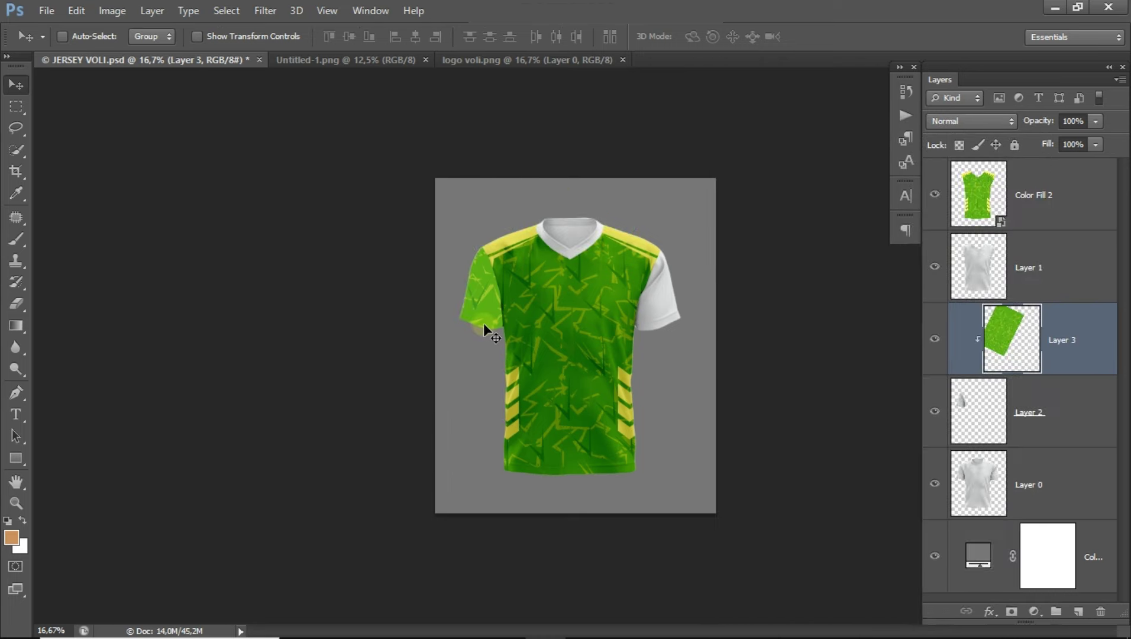
scroll(481, 322, up, 3)
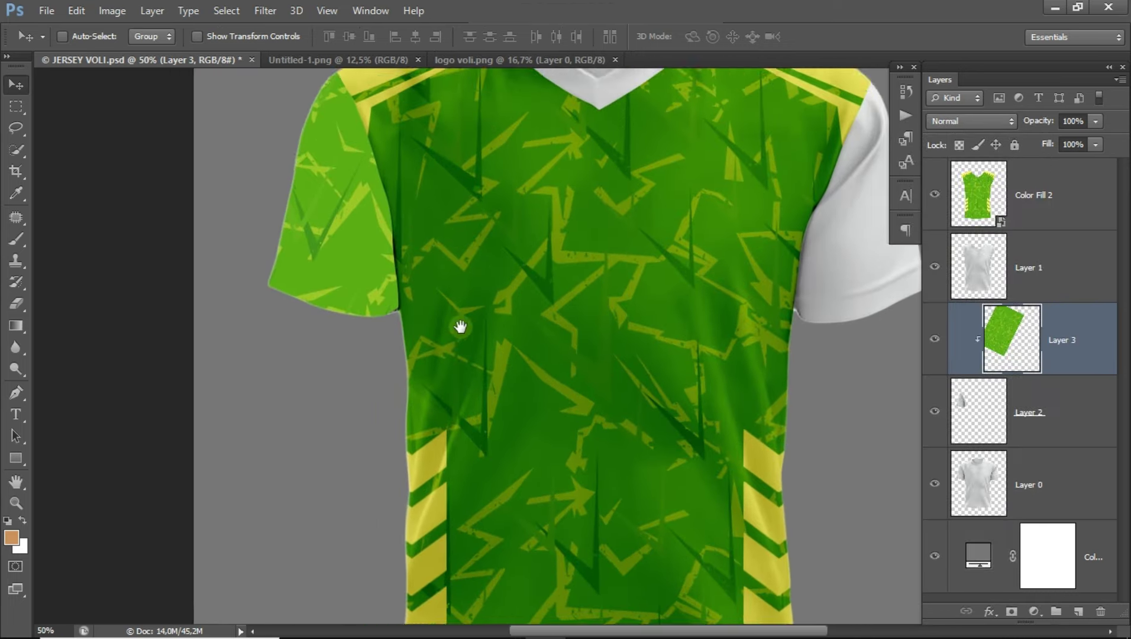
scroll(424, 344, up, 1)
scroll(399, 336, up, 1)
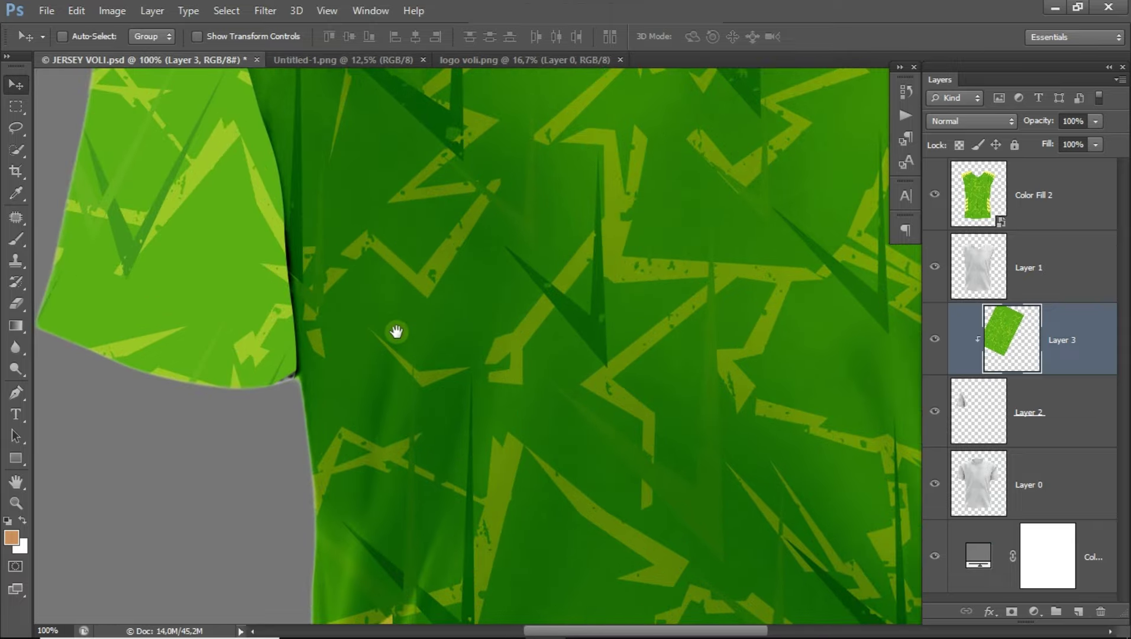
drag(404, 330, 445, 376)
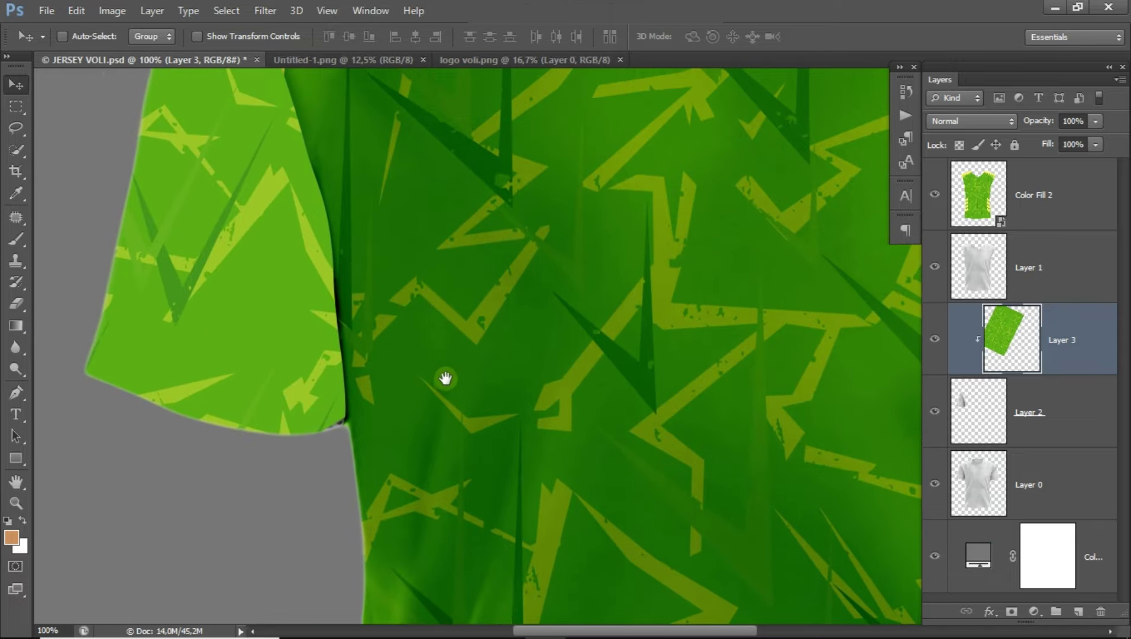
Step: Set the pattern layer's blend mode to Linear Burn and recentre on the shirt
click(990, 121)
click(982, 220)
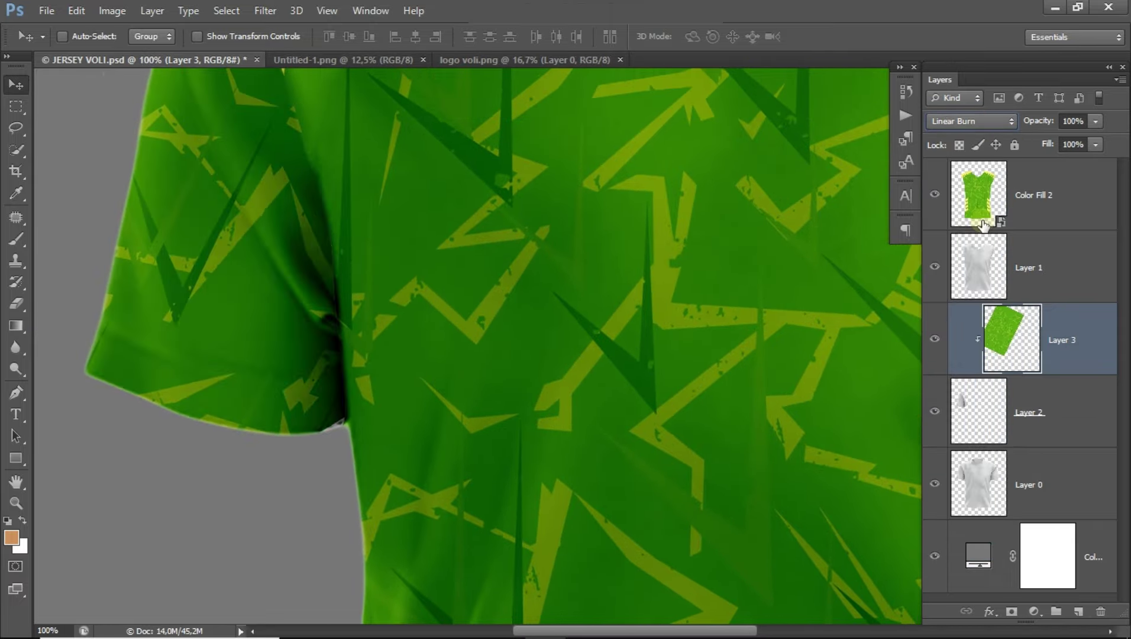
scroll(539, 276, down, 1)
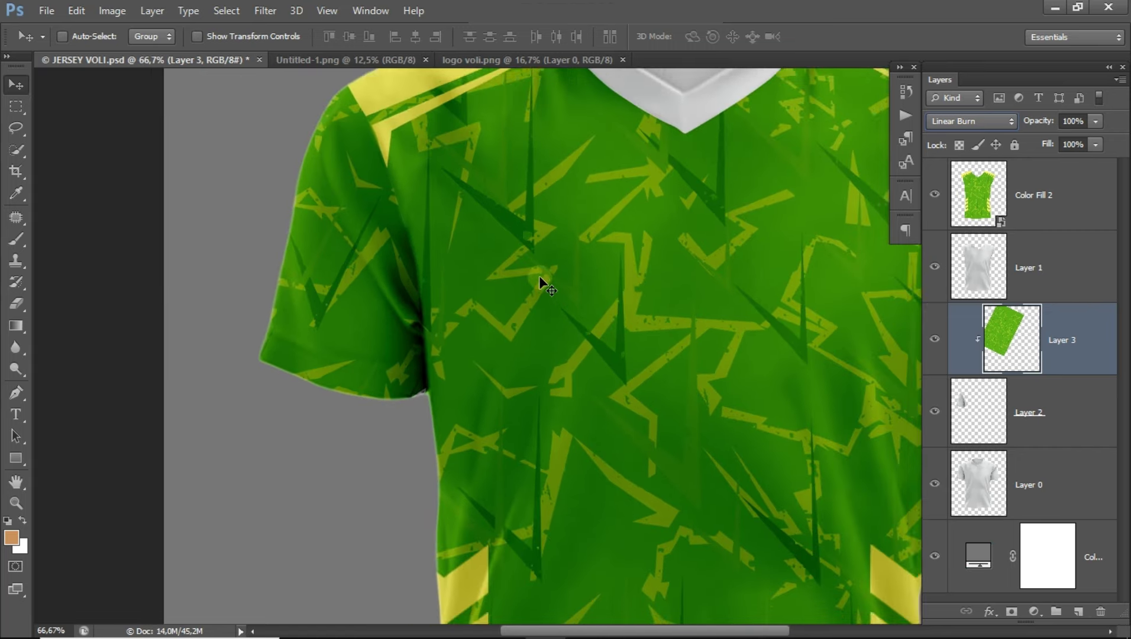
scroll(539, 275, down, 1)
drag(539, 276, 413, 266)
scroll(408, 265, right, 1)
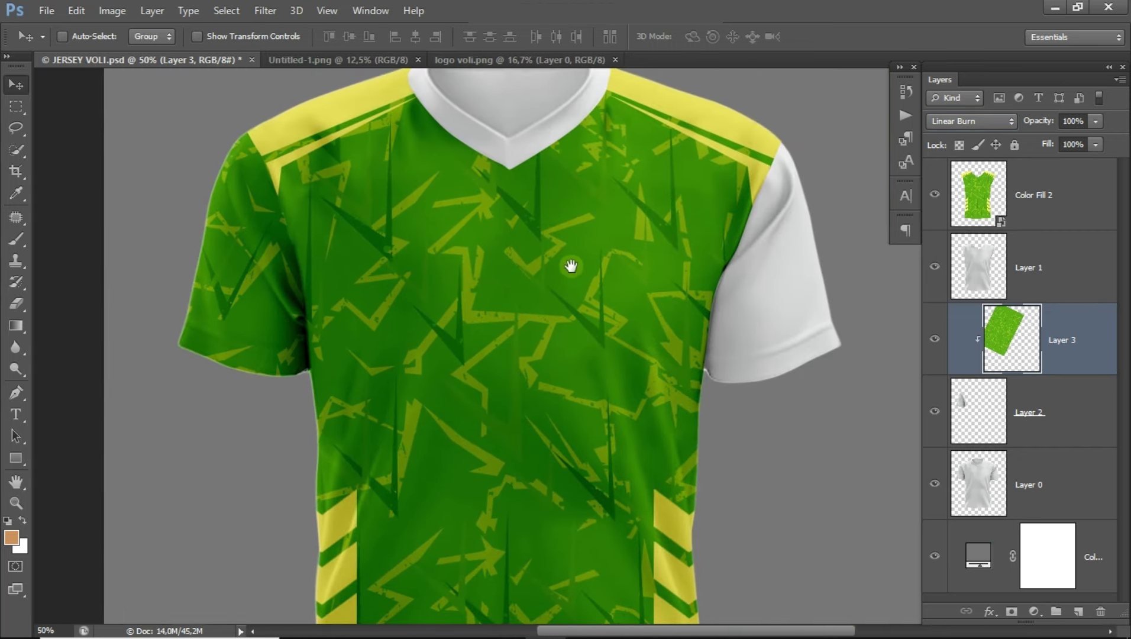
scroll(562, 265, right, 1)
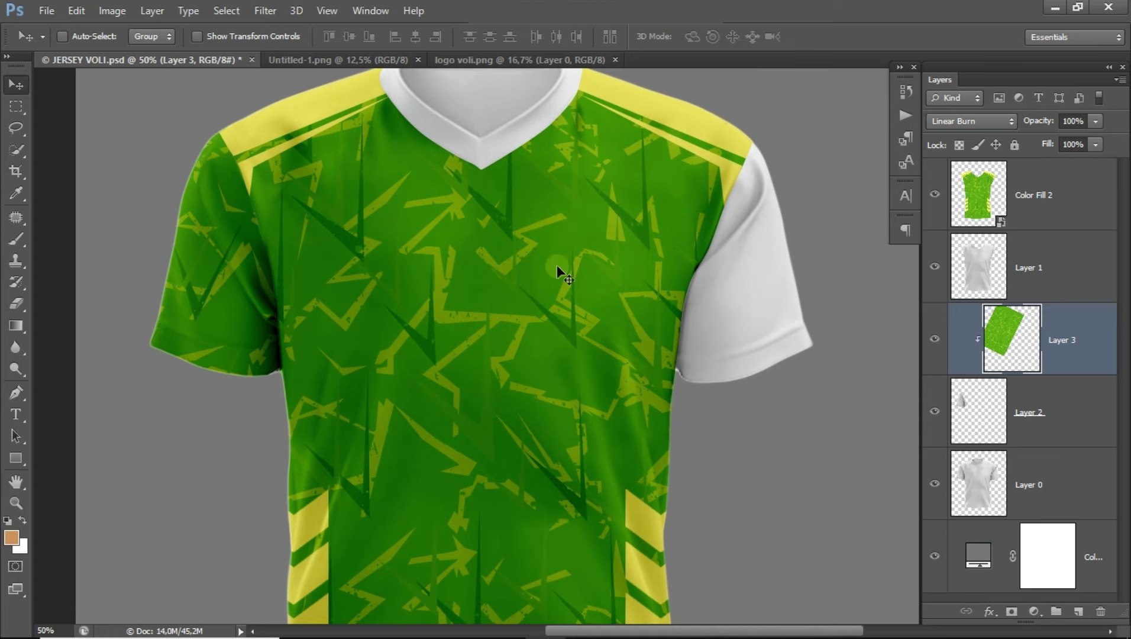
click(1001, 367)
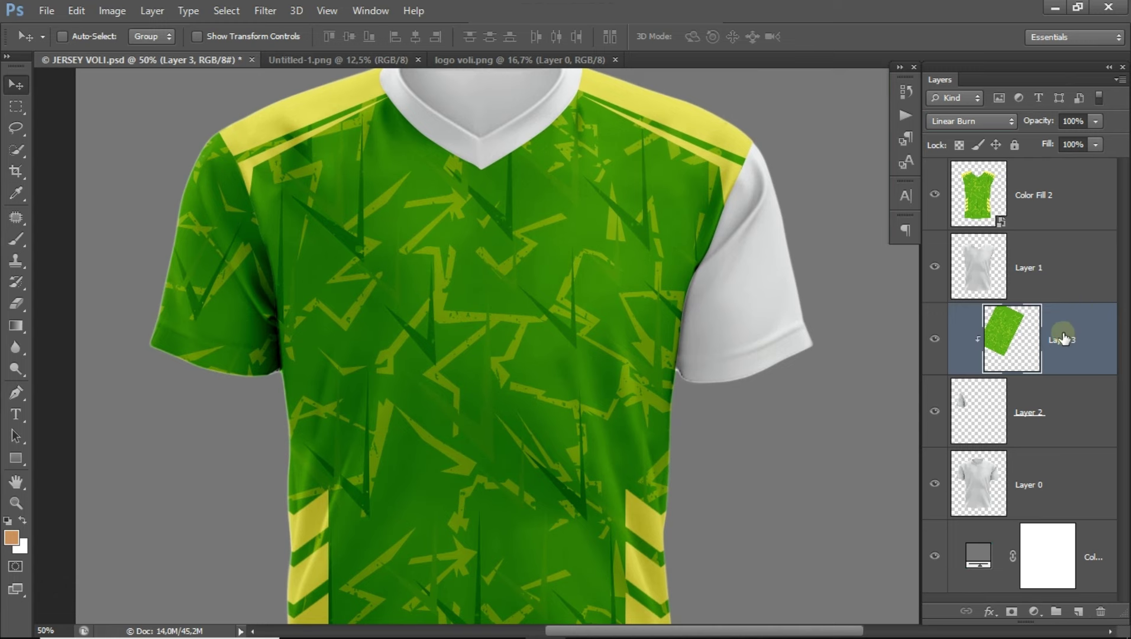
Step: Outline the right sleeve on Layer 0 with the Pen tool and copy it to its own layer
click(1040, 481)
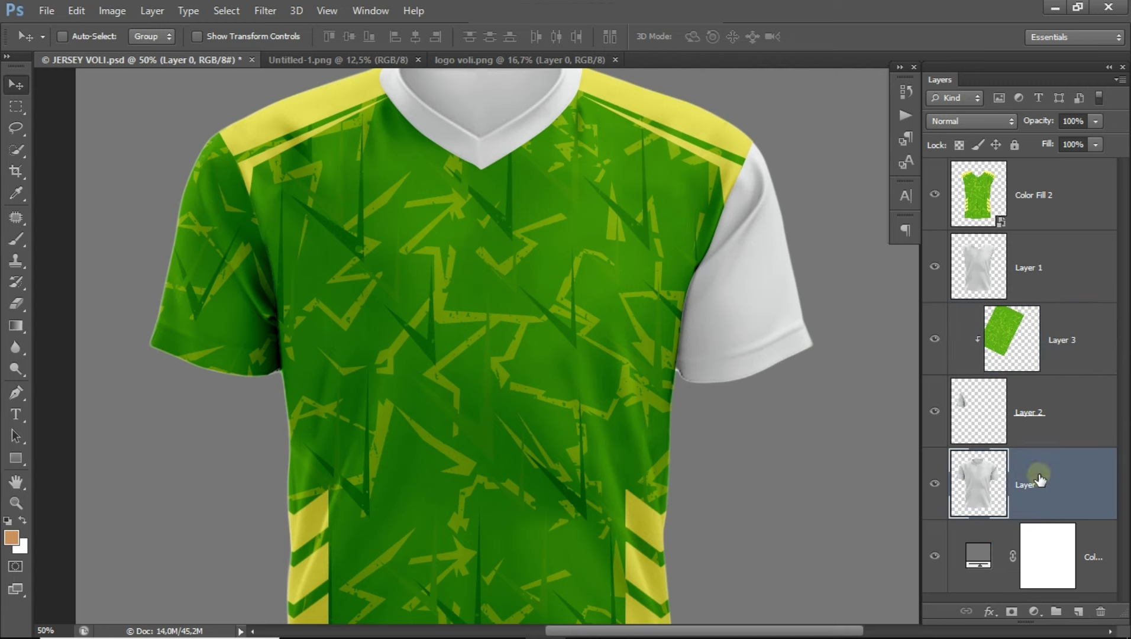
click(17, 393)
drag(662, 371, 713, 412)
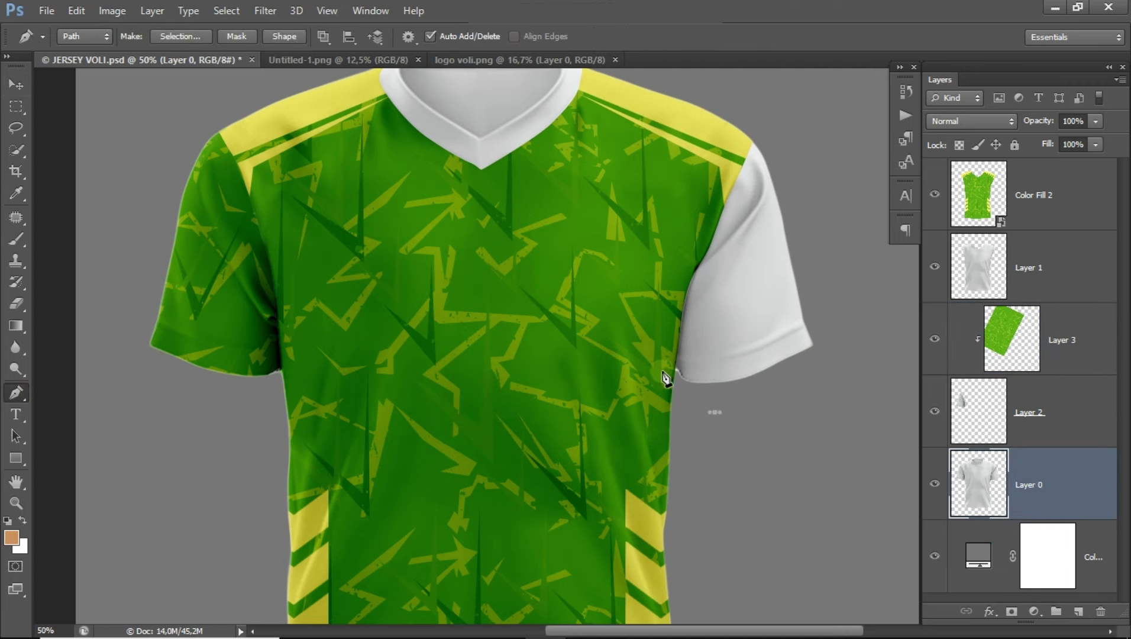
click(738, 127)
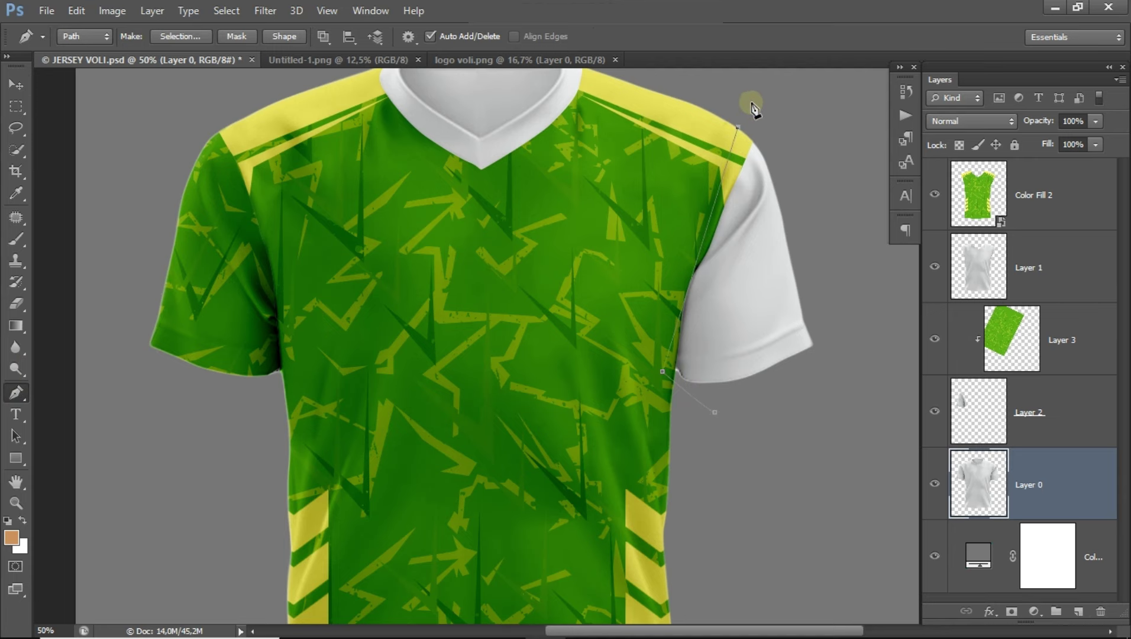
click(761, 93)
click(880, 277)
click(833, 401)
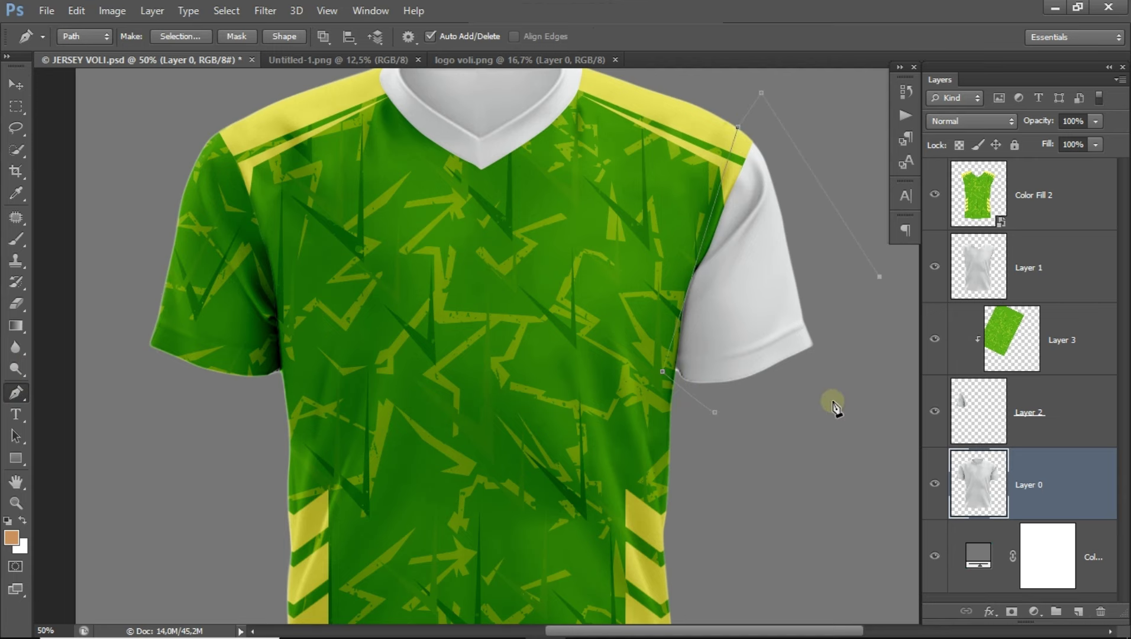
click(714, 413)
right_click(769, 253)
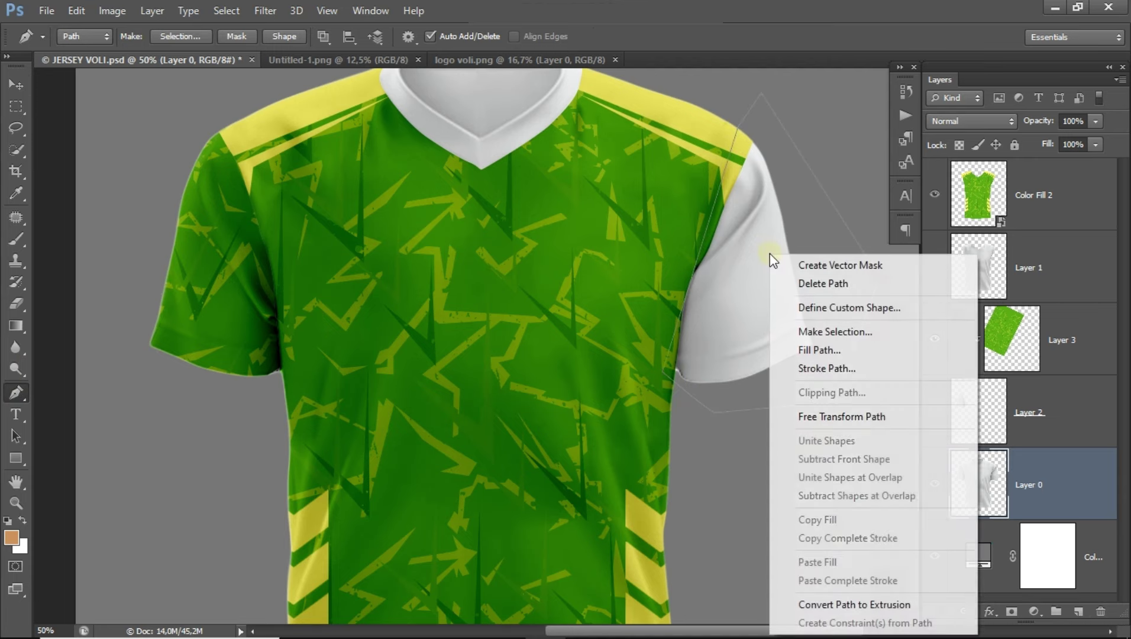
click(902, 332)
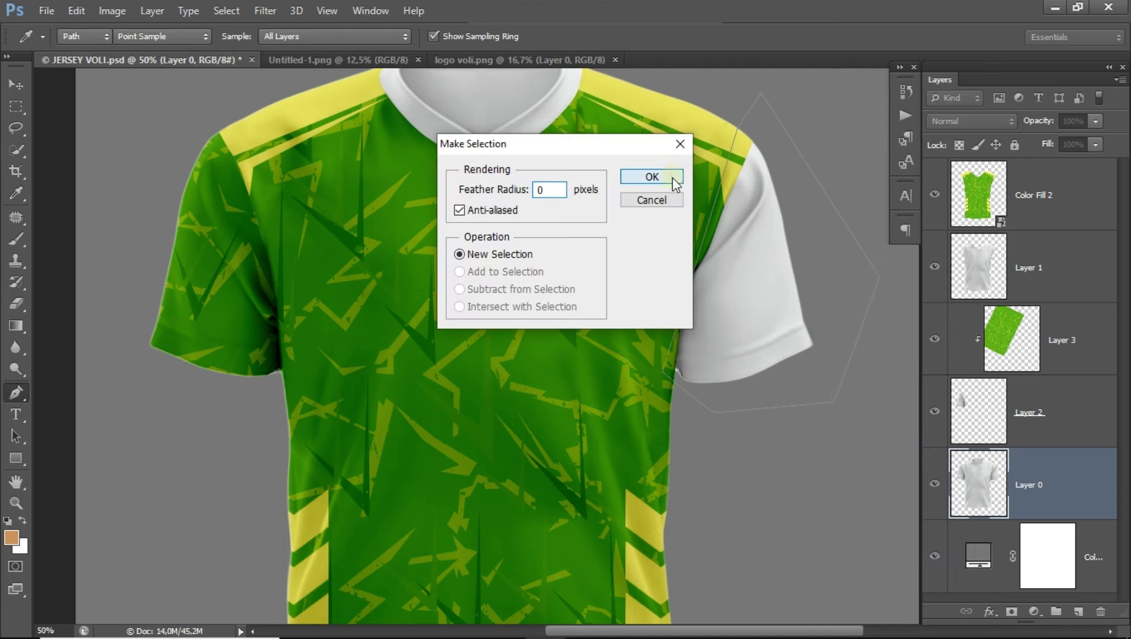
click(669, 178)
key(ctrl+j)
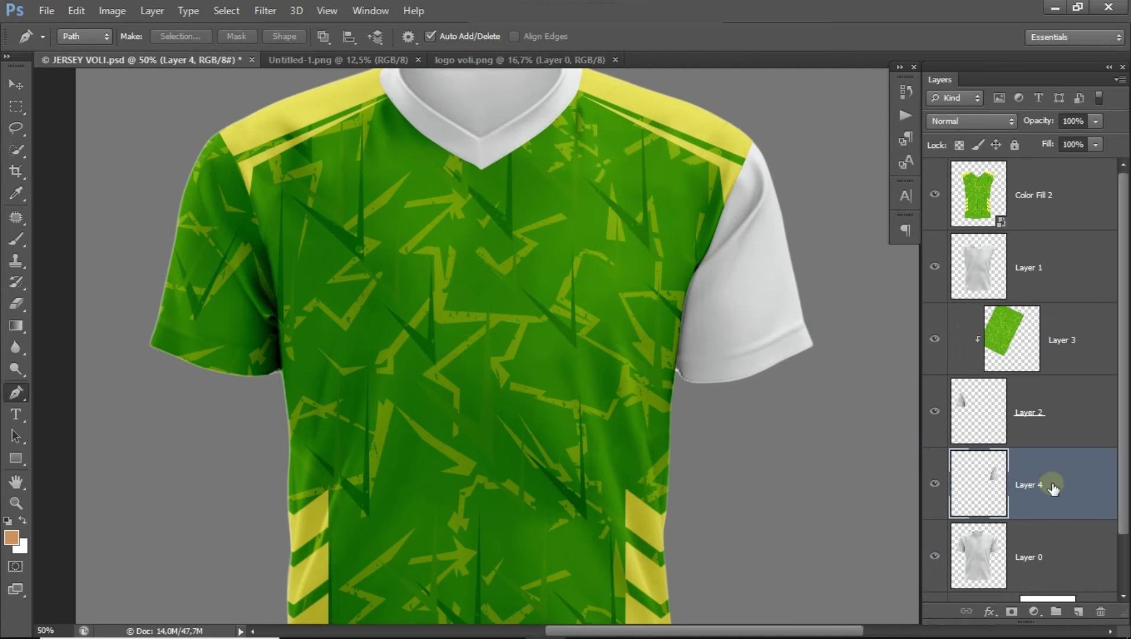
Step: Duplicate the green pattern layer, clip the copy to the right-sleeve layer, and slide it right
click(1072, 352)
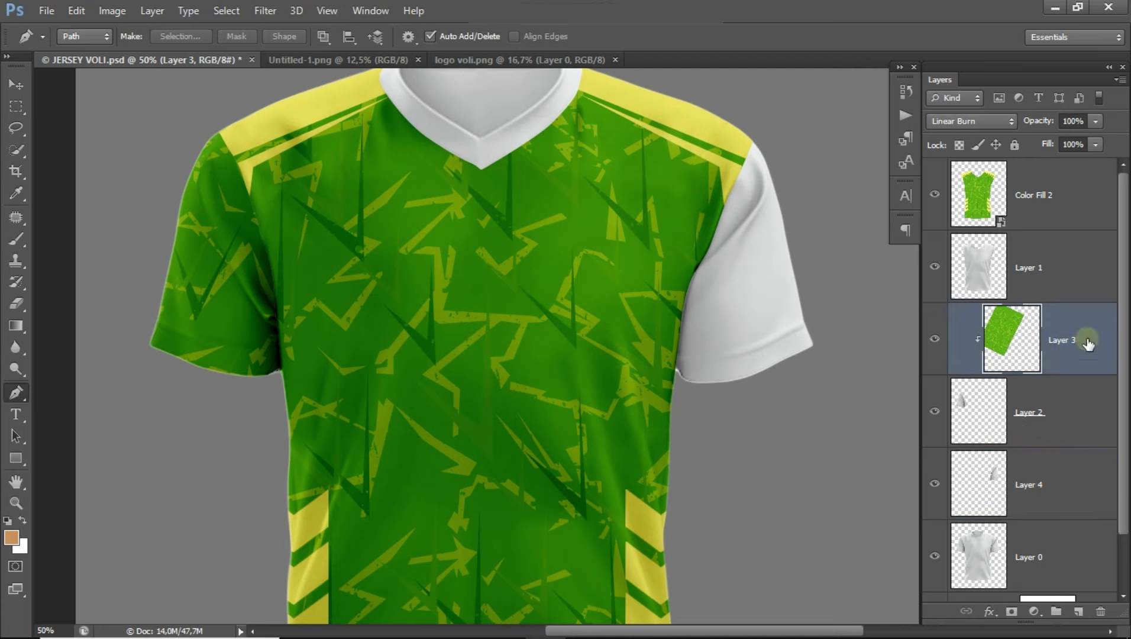
key(ctrl+j)
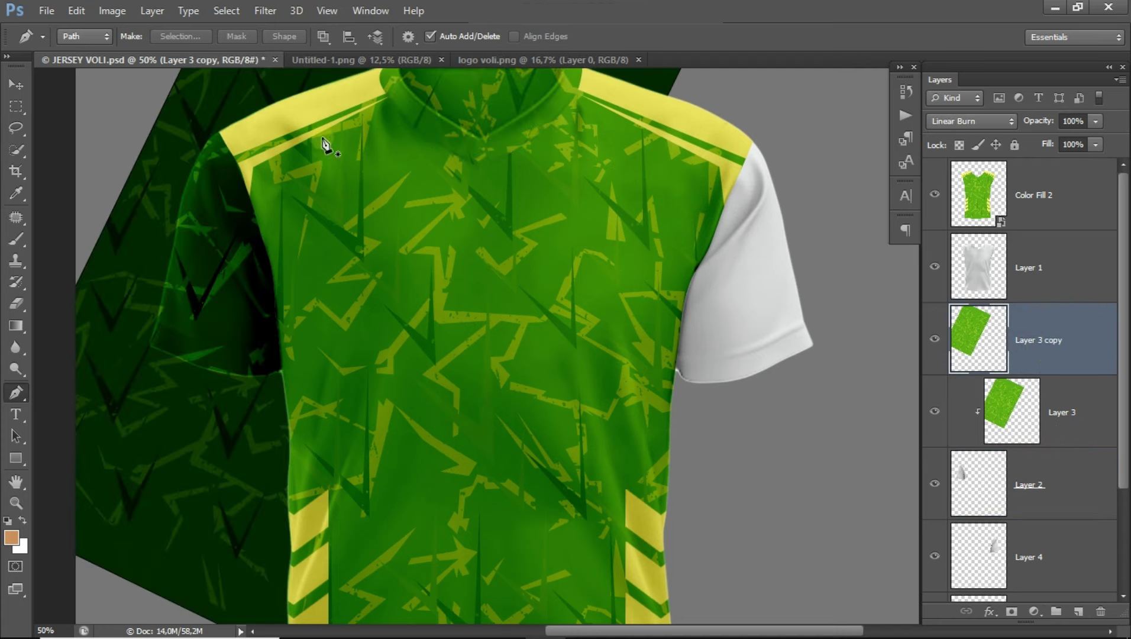
click(16, 88)
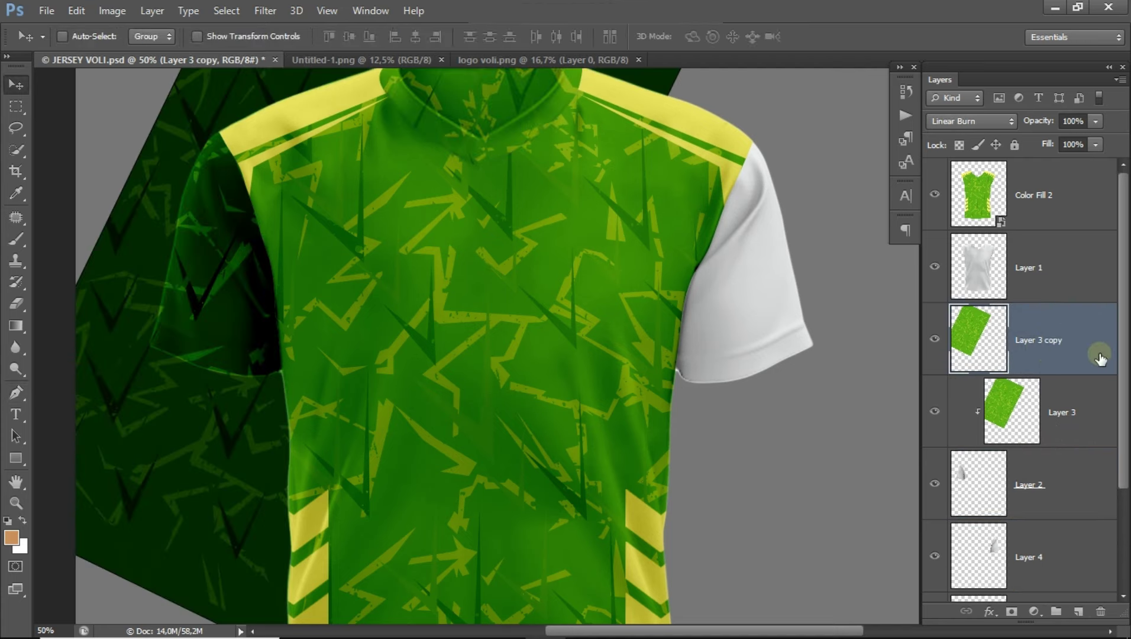
drag(1100, 358, 1102, 518)
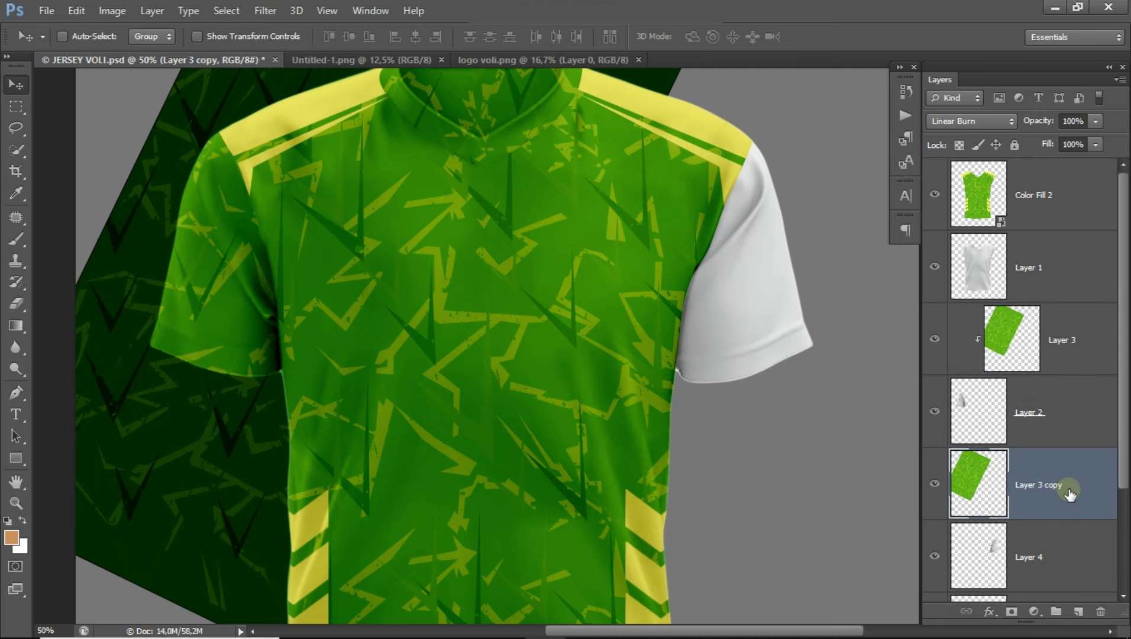
right_click(1071, 494)
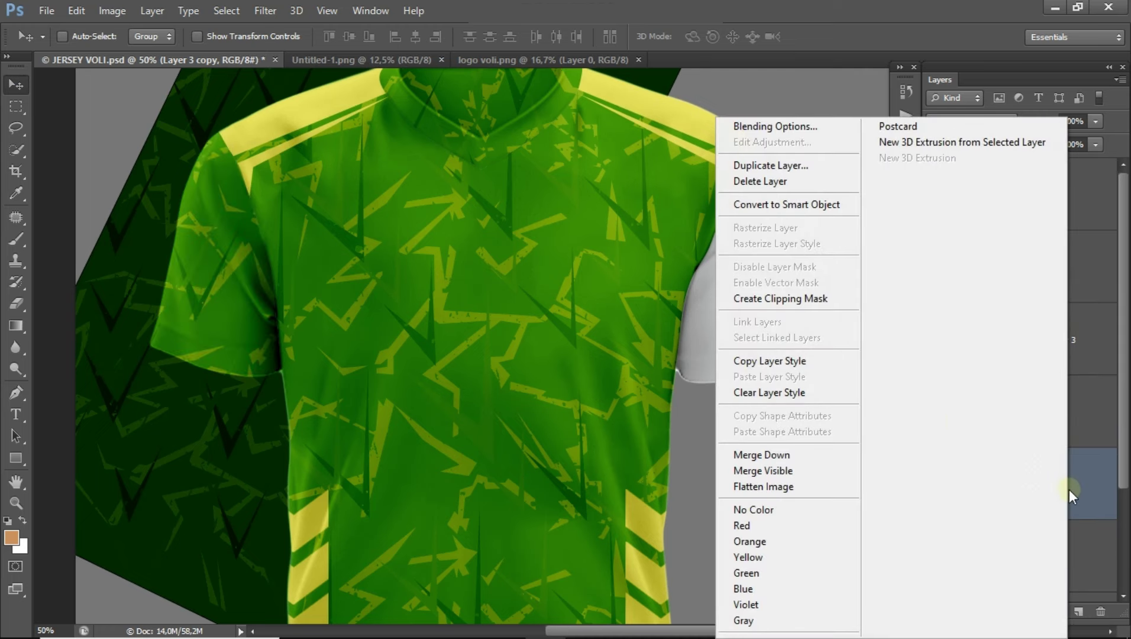
click(777, 301)
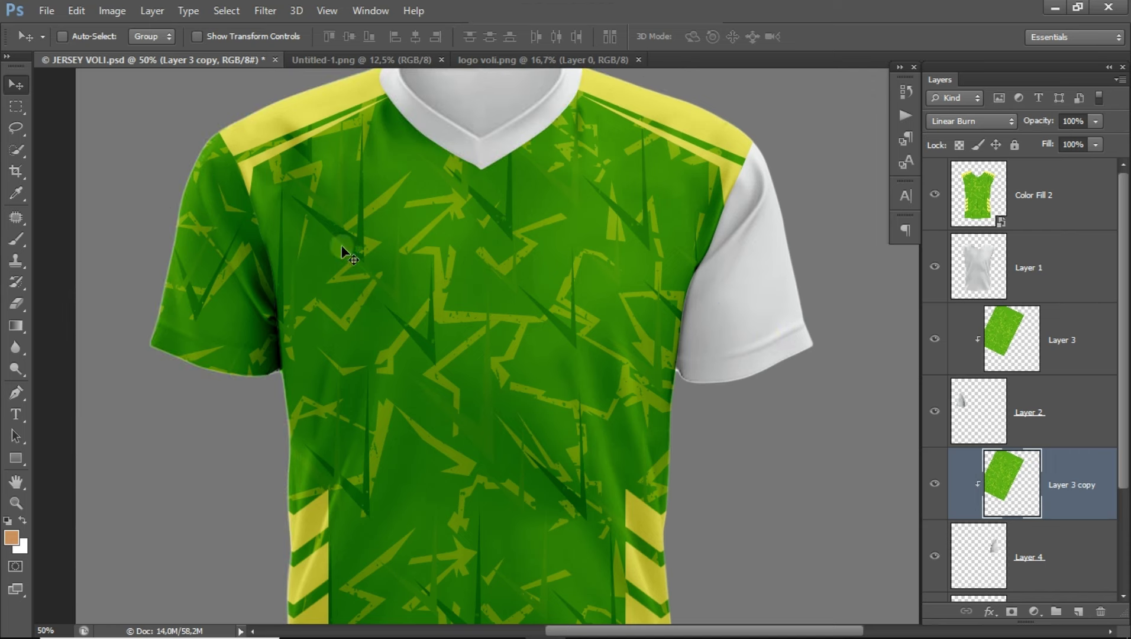
drag(385, 270, 661, 269)
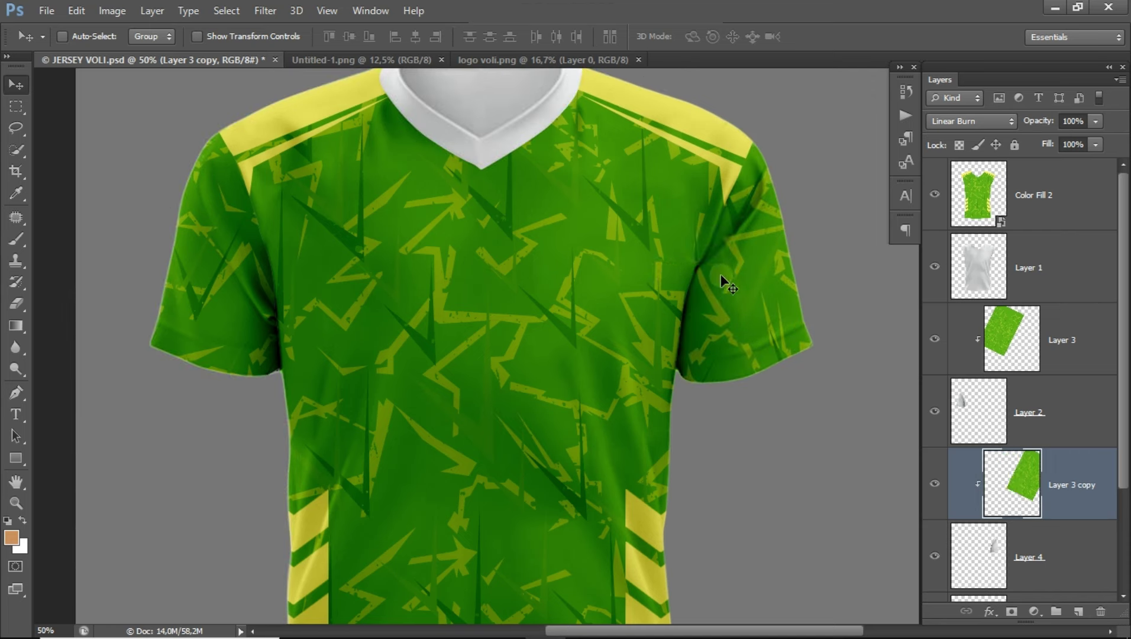
key(ctrl+t)
Step: Flip the pattern copy horizontally and shift it left to fit the right sleeve
key(ctrl+minus)
key(ctrl+minus)
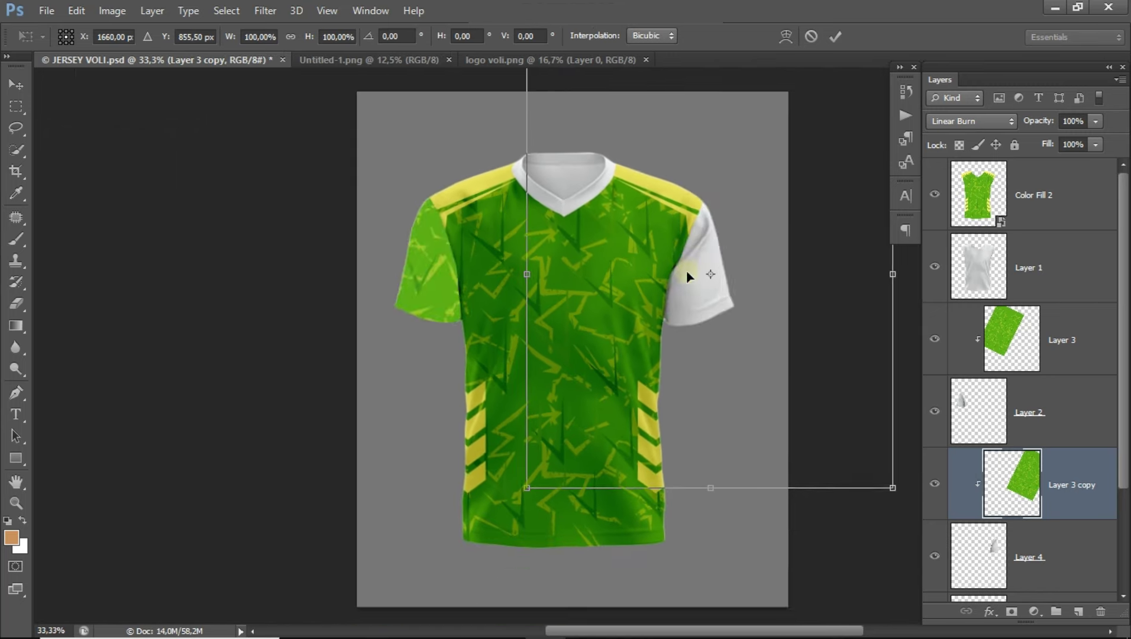
right_click(678, 270)
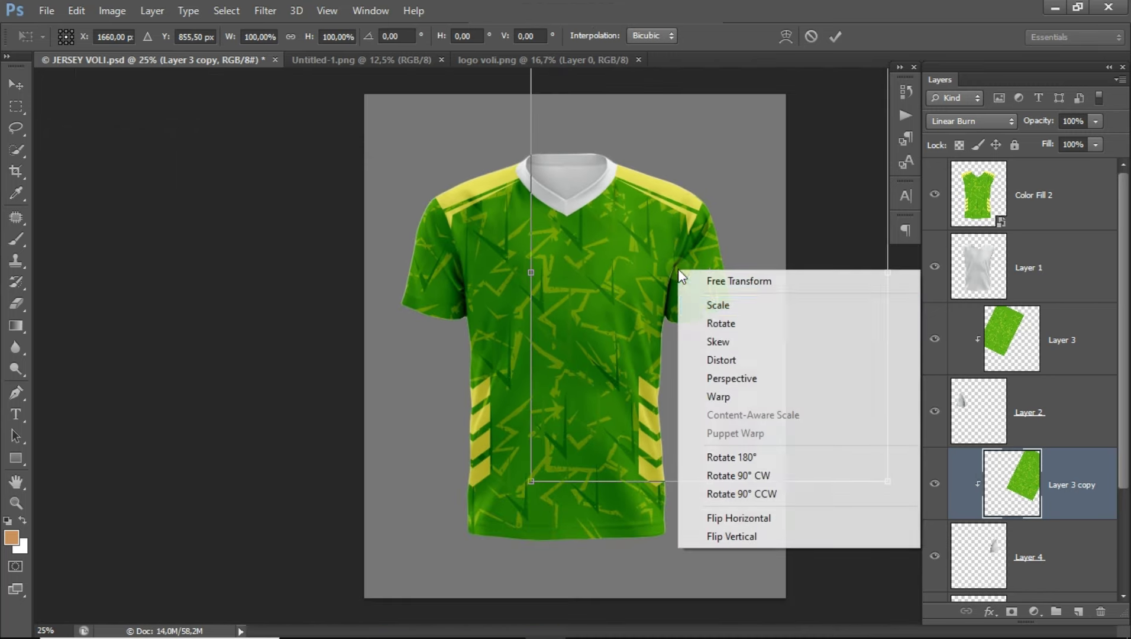
click(799, 517)
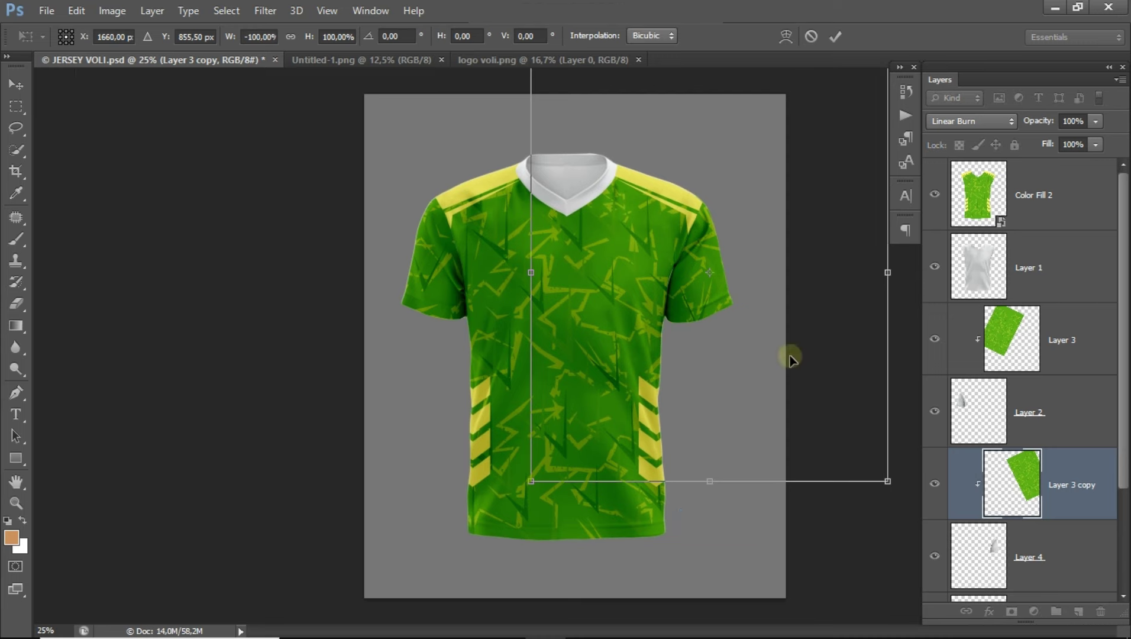
drag(726, 284, 700, 283)
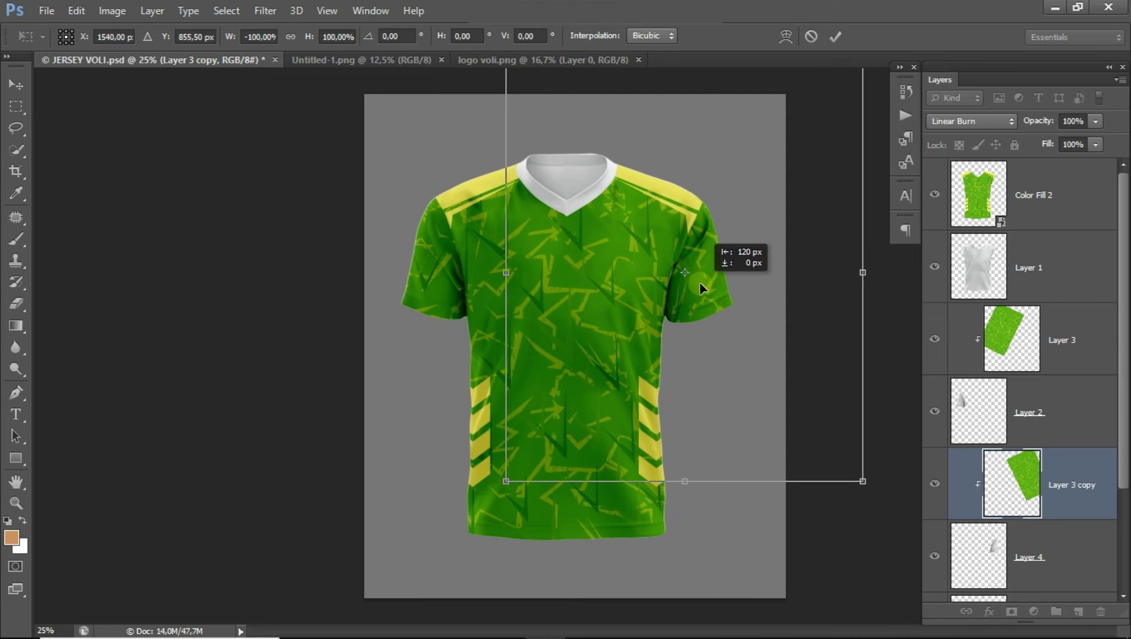
key(Return)
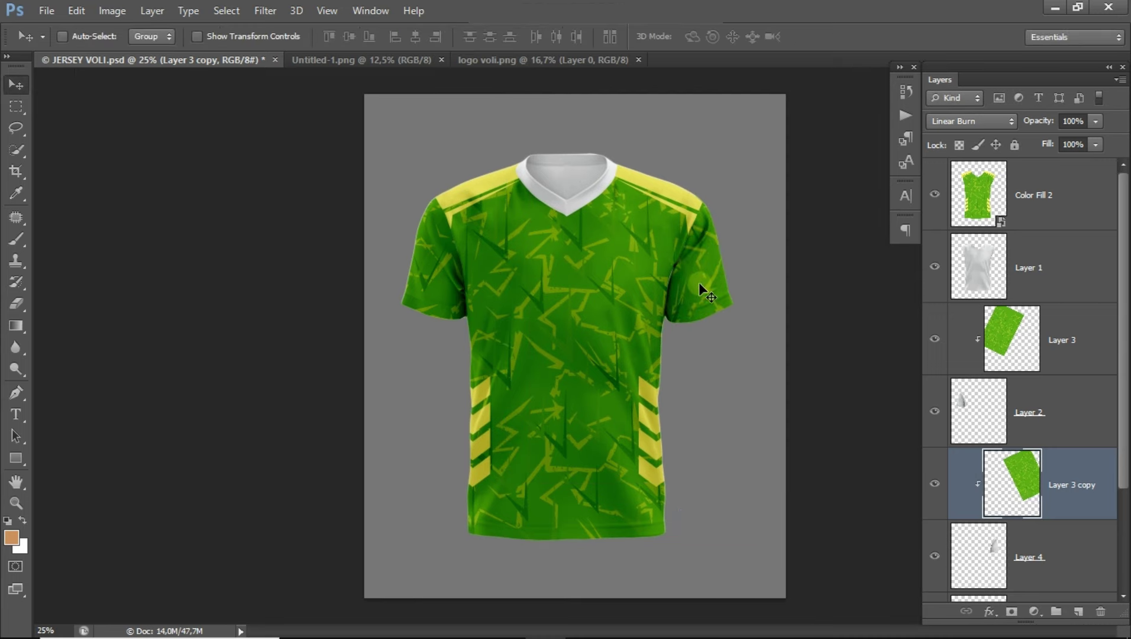
Step: Zoom in and pan to bring the collar into view
key(ctrl+minus)
key(ctrl+minus)
key(ctrl+plus)
key(ctrl+plus)
key(ctrl+plus)
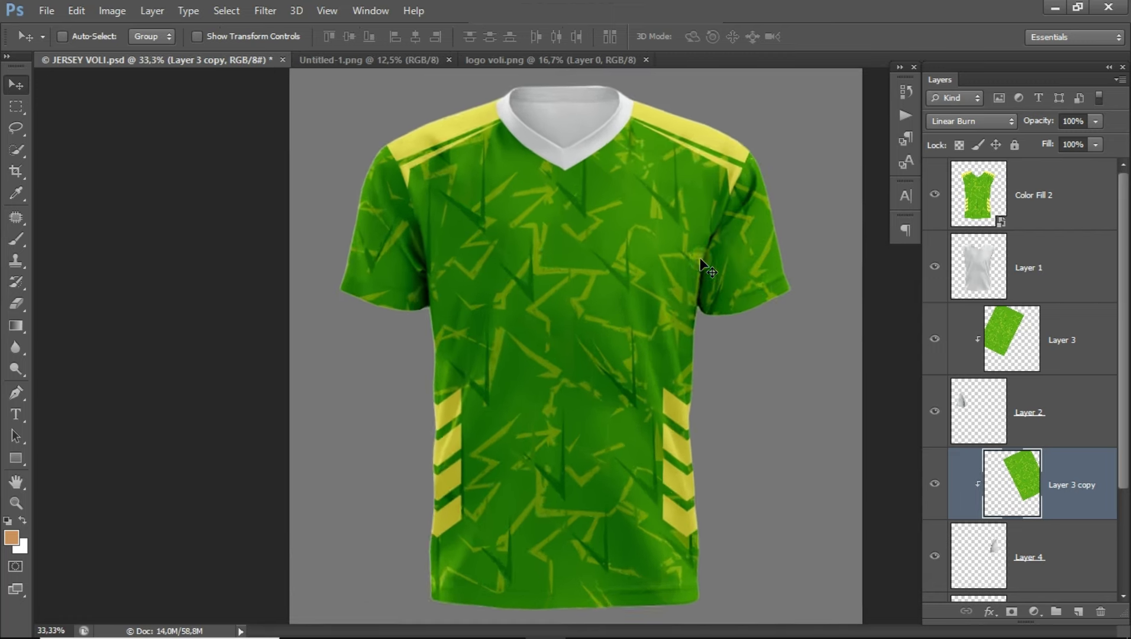
key(ctrl+plus)
drag(676, 245, 622, 388)
Step: Zoom in on the collar and select Layer 0 with the Pen tool
key(ctrl+plus)
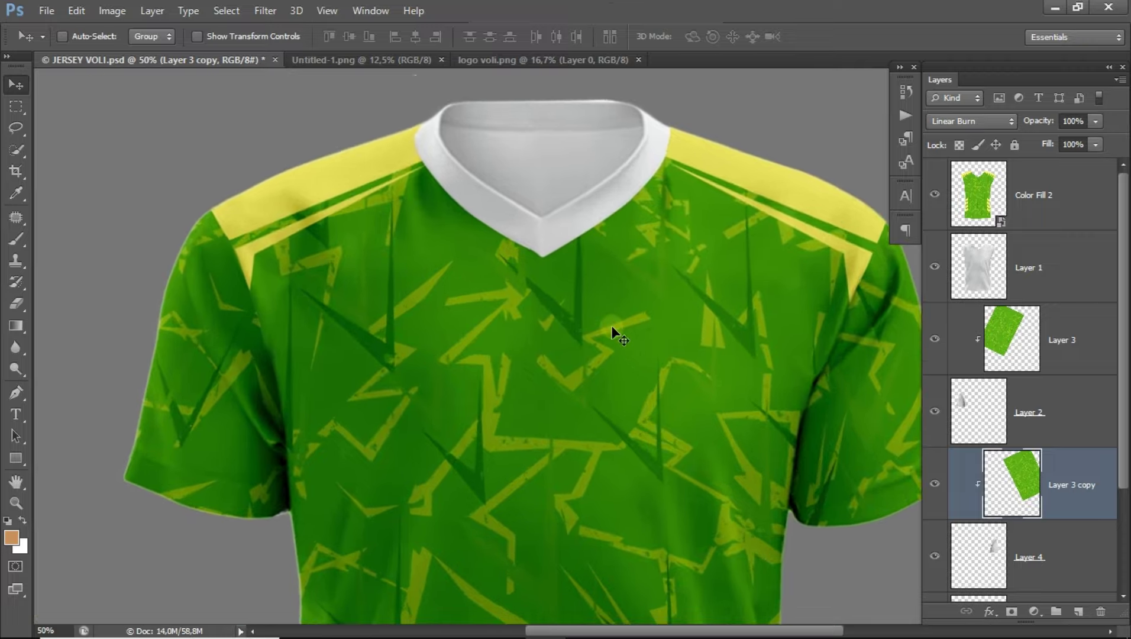
key(ctrl+plus)
drag(611, 306, 616, 460)
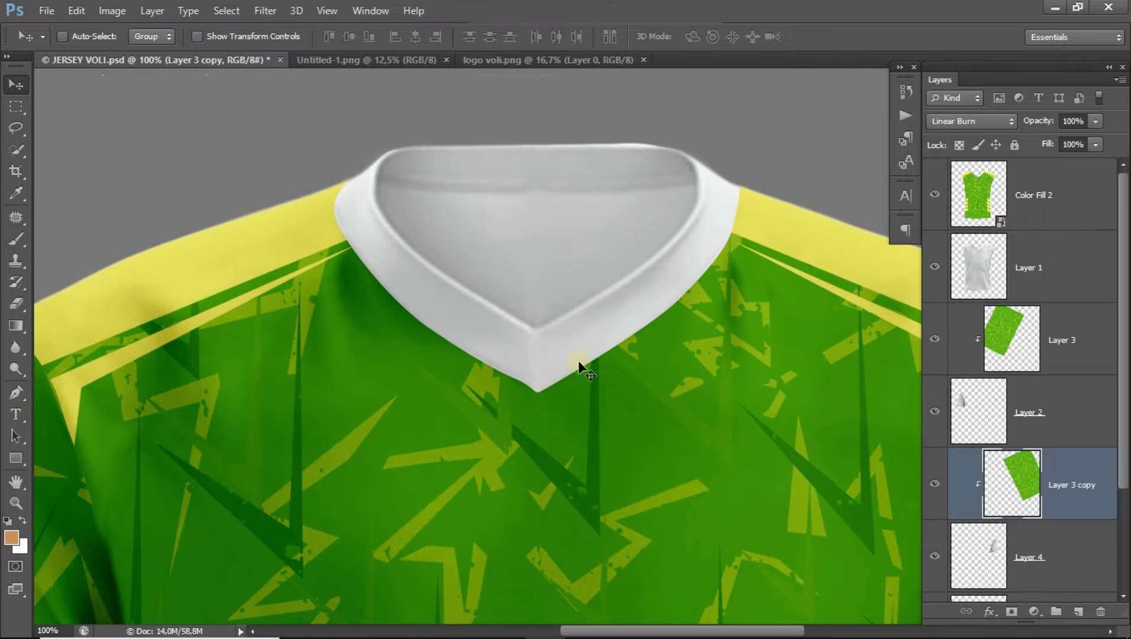
scroll(1035, 429, down, 2)
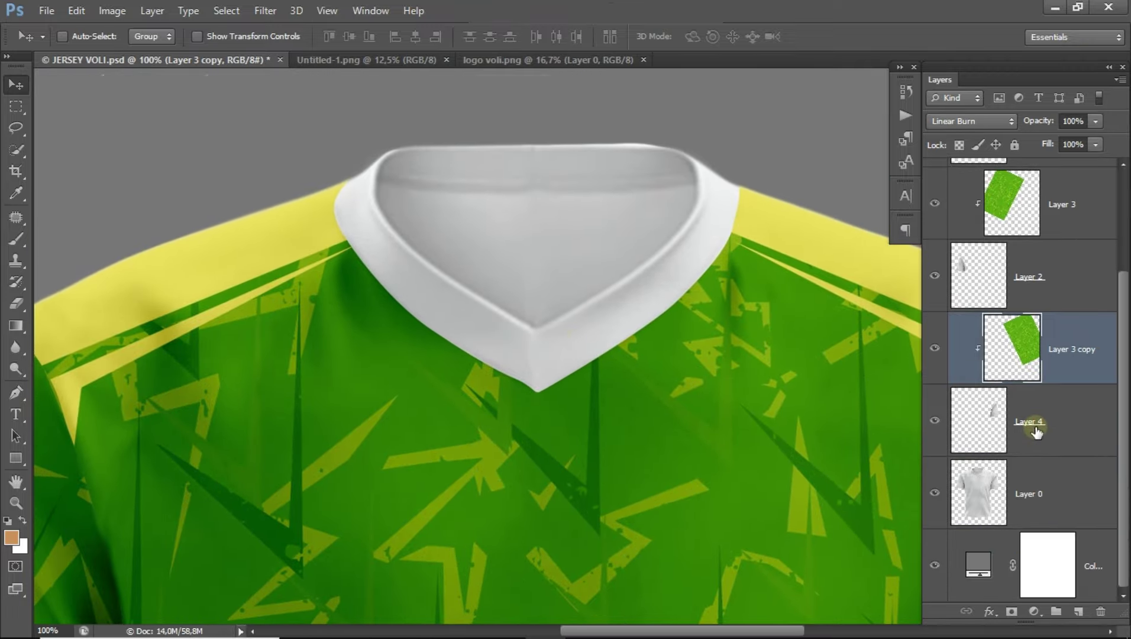
click(1042, 494)
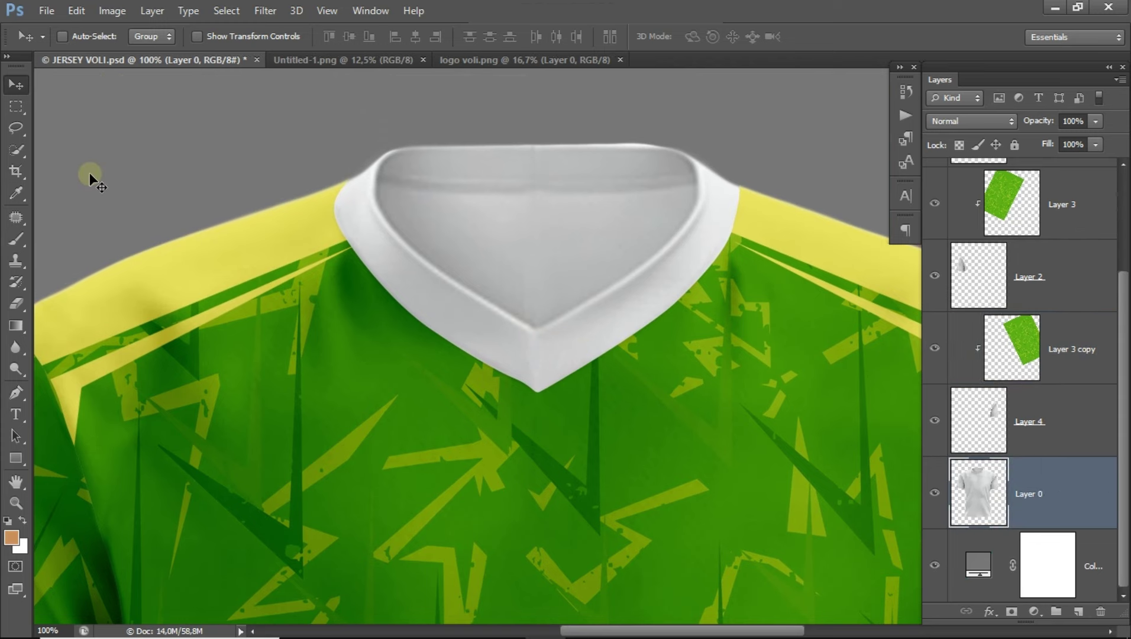
click(17, 392)
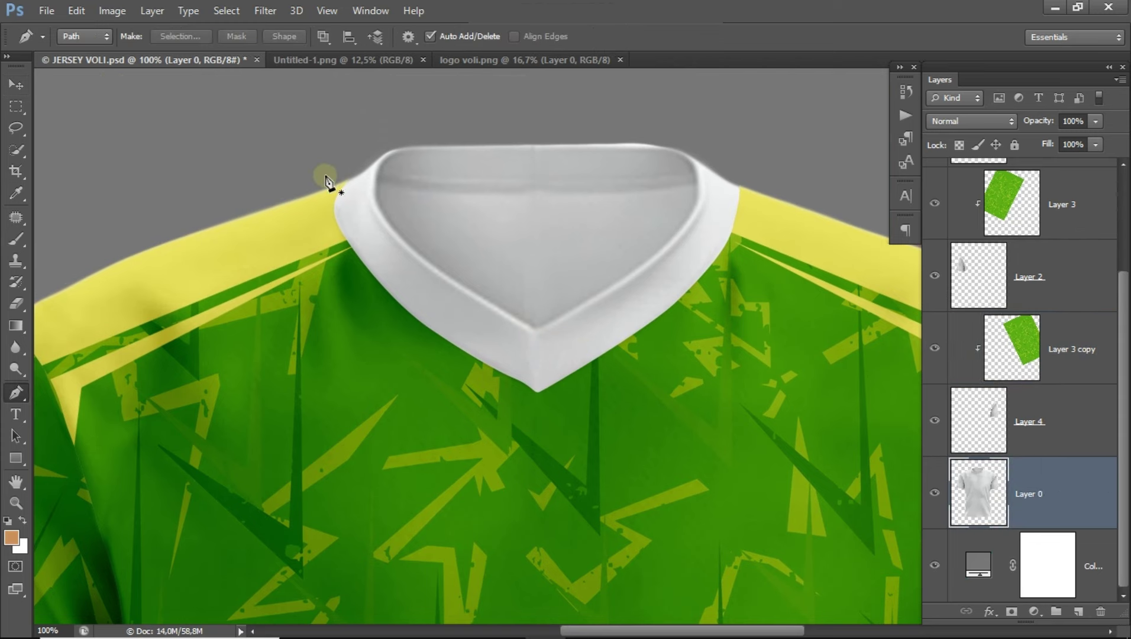
Step: Trace a closed path around the collar and neckline and convert it to a selection
drag(310, 238, 315, 247)
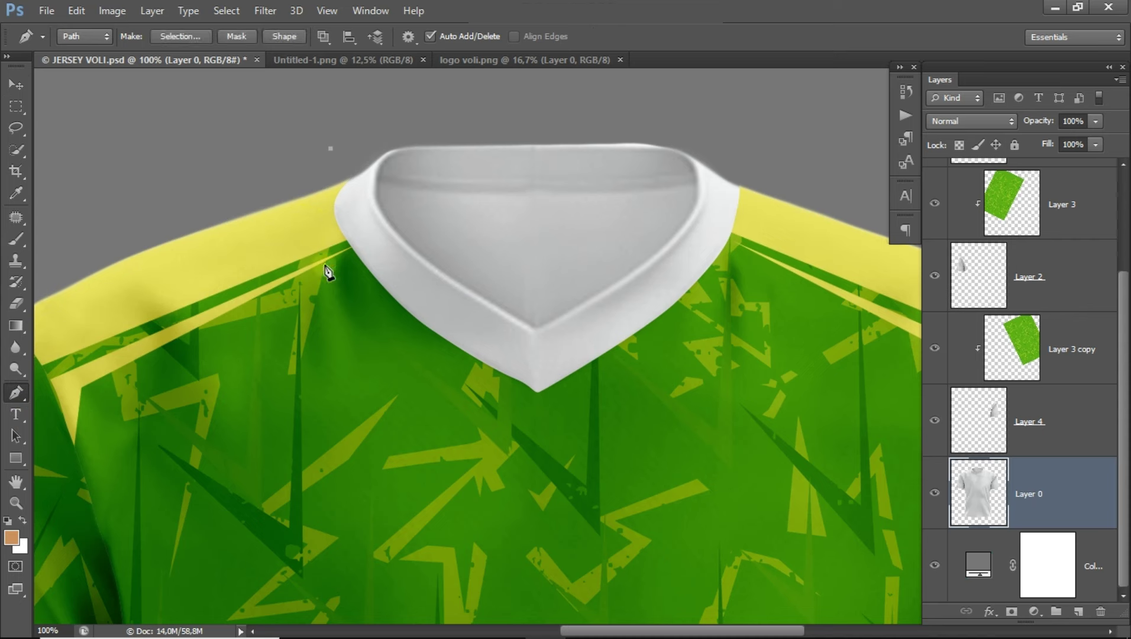
drag(405, 367, 428, 377)
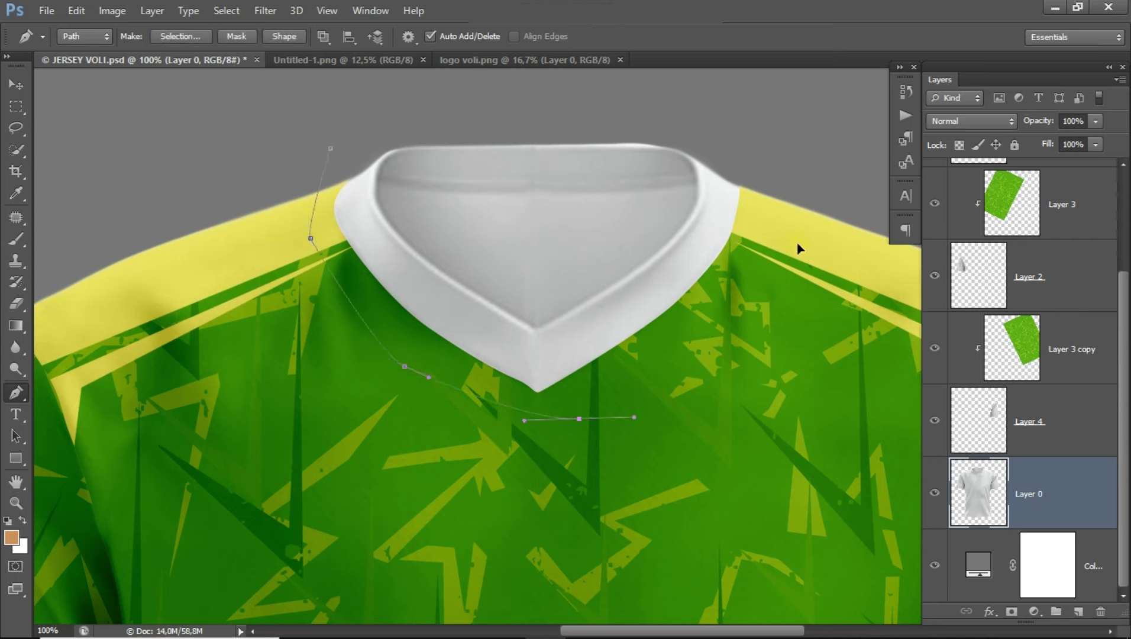
drag(801, 198, 760, 142)
drag(617, 105, 562, 102)
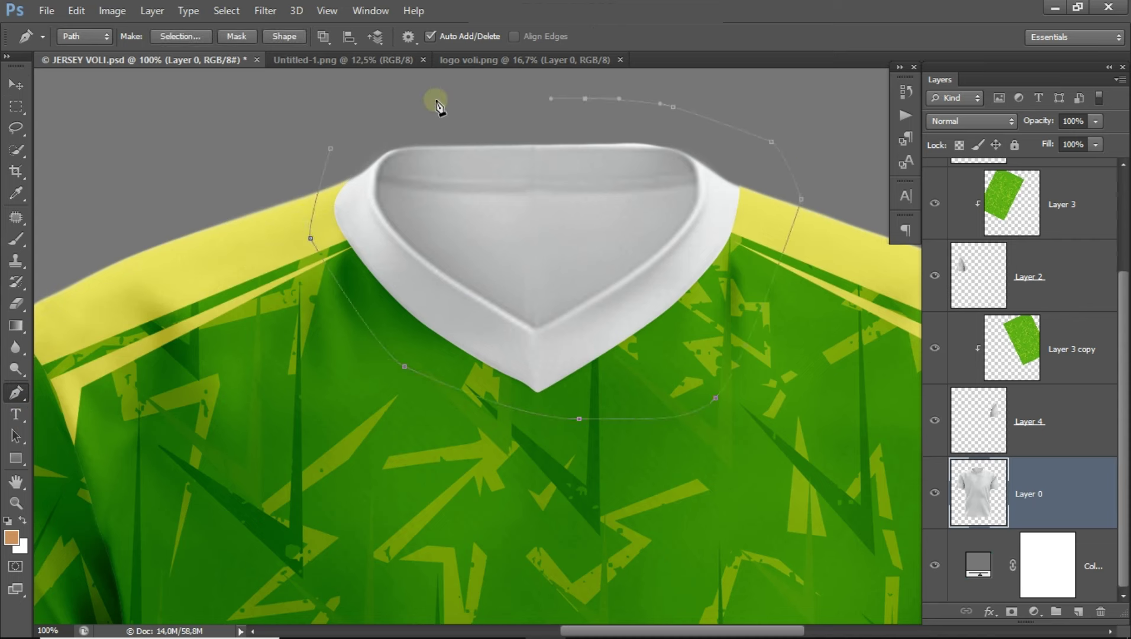
mouse_move(444, 98)
mouse_down()
mouse_move(358, 123)
mouse_move(364, 184)
mouse_up()
right_click(355, 157)
click(485, 240)
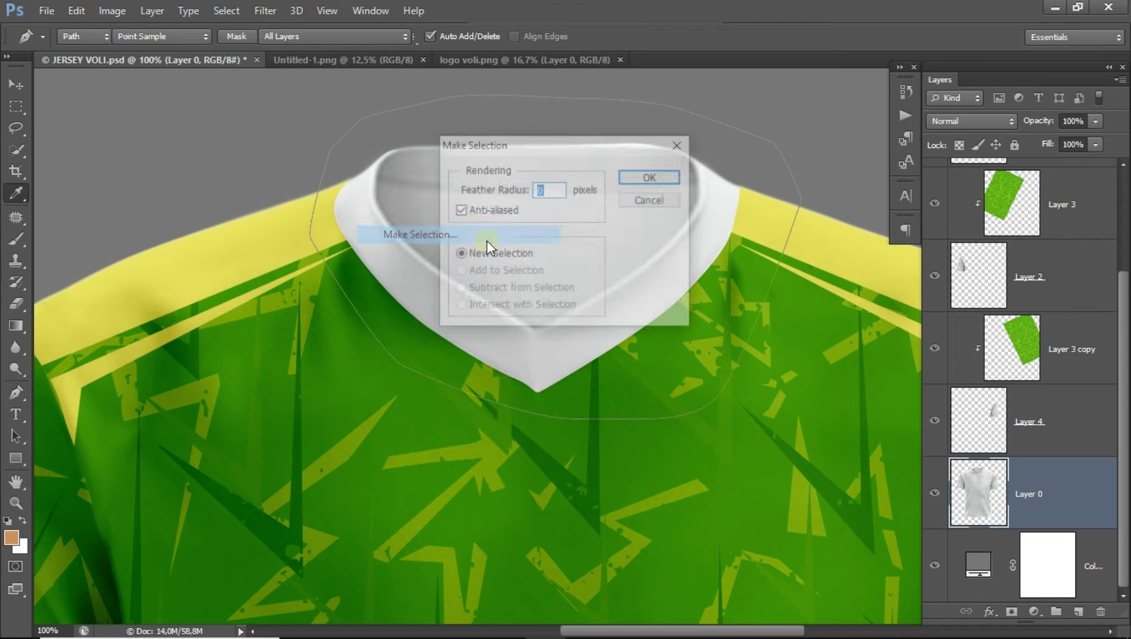
click(635, 170)
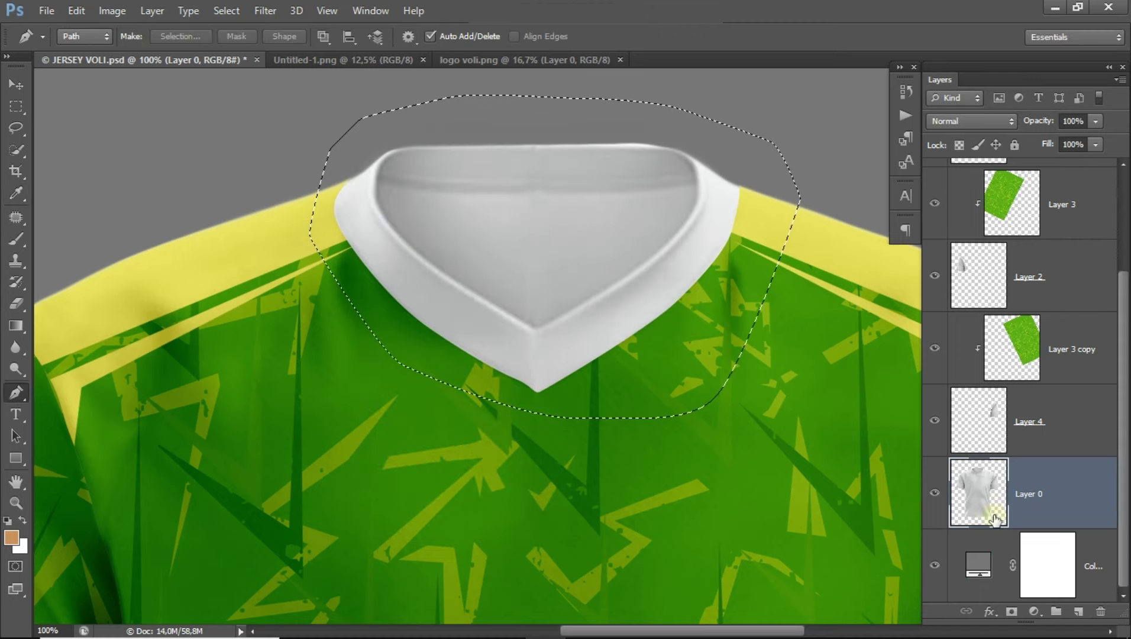
click(1035, 611)
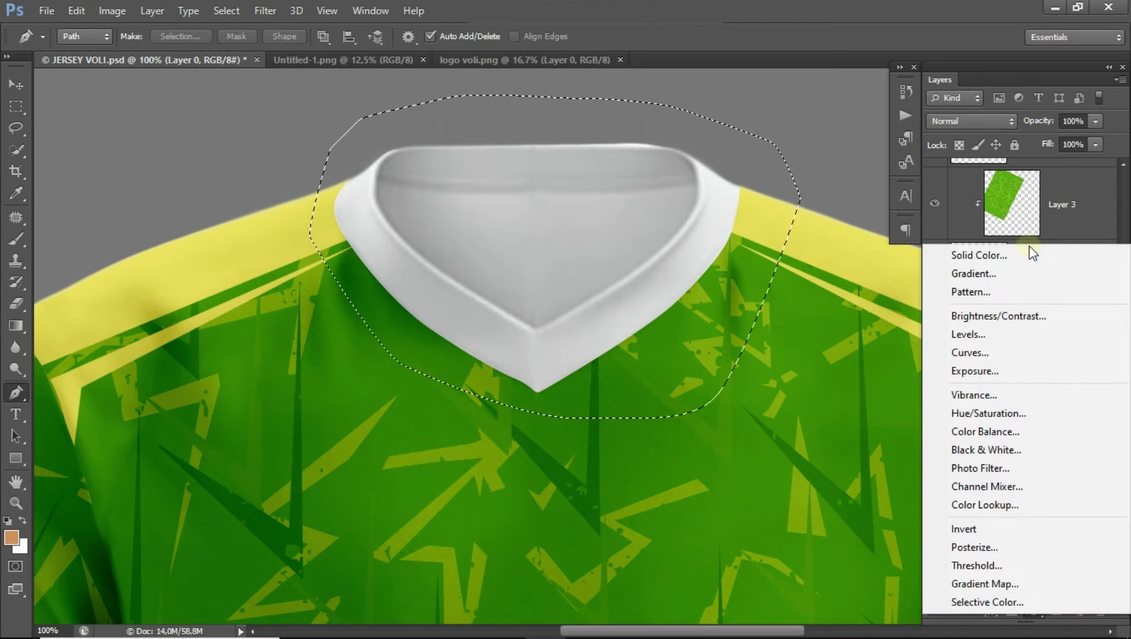
Step: Add a Solid Color fill sampled from the shoulder band's yellow, blended with Linear Burn
click(970, 255)
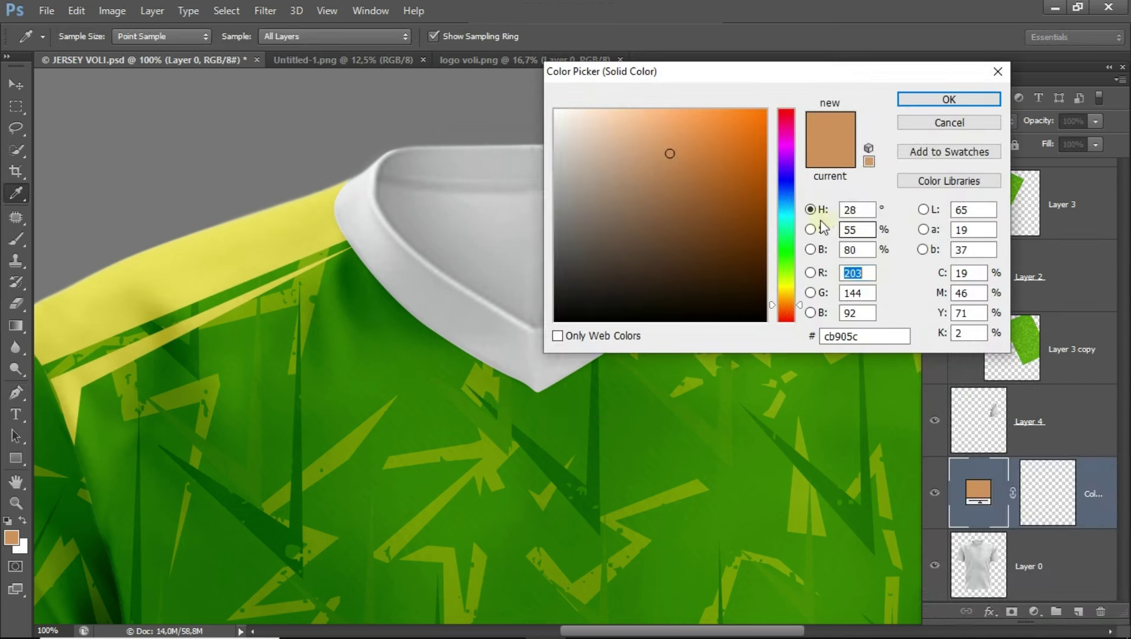
click(282, 215)
drag(678, 119, 678, 109)
click(926, 97)
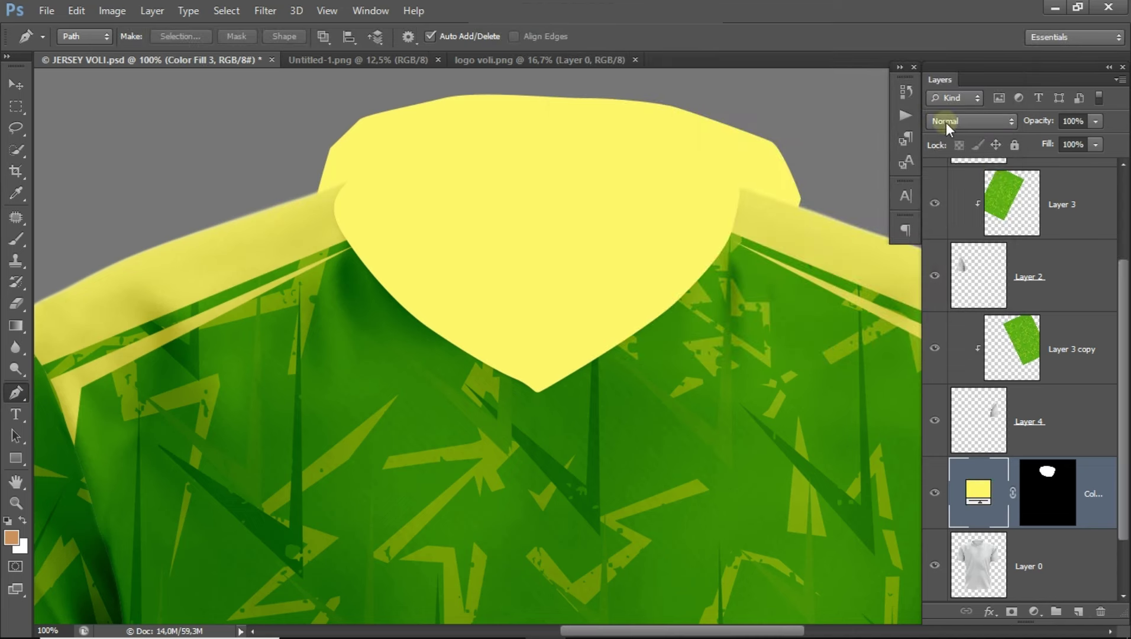
click(976, 122)
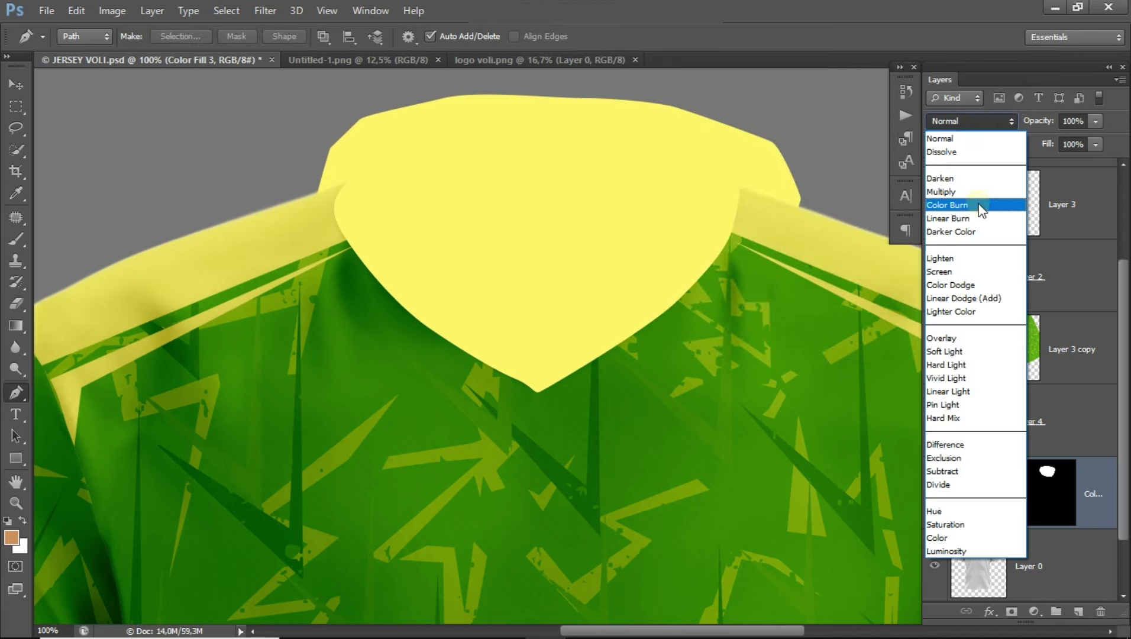
click(980, 219)
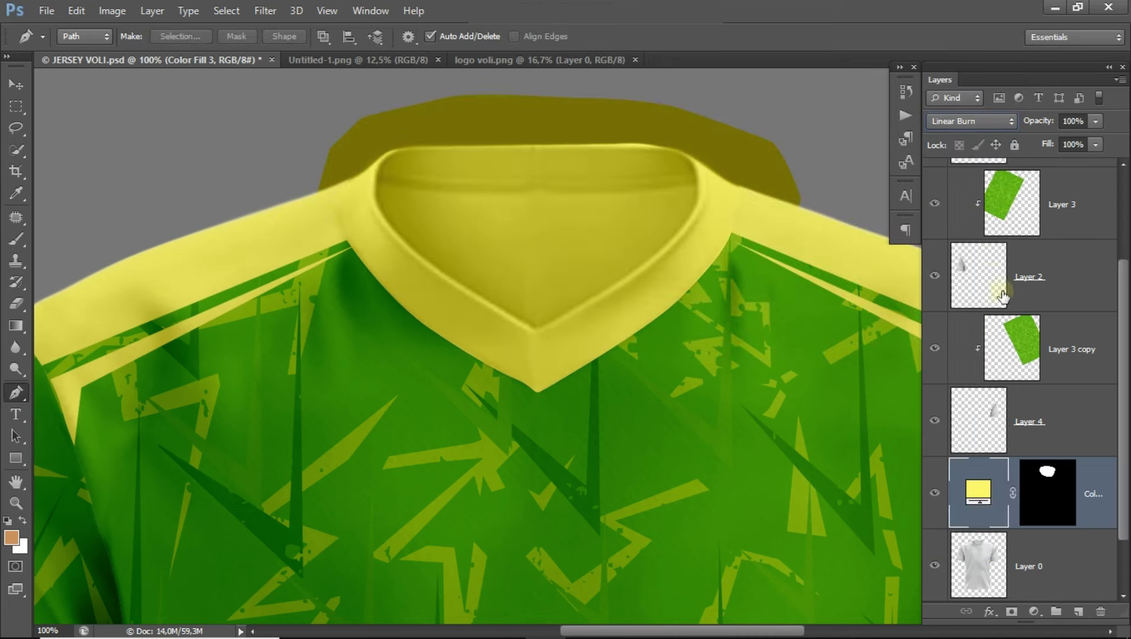
Step: Clip the yellow fill to the shirt and soften its yellow slightly
right_click(1092, 492)
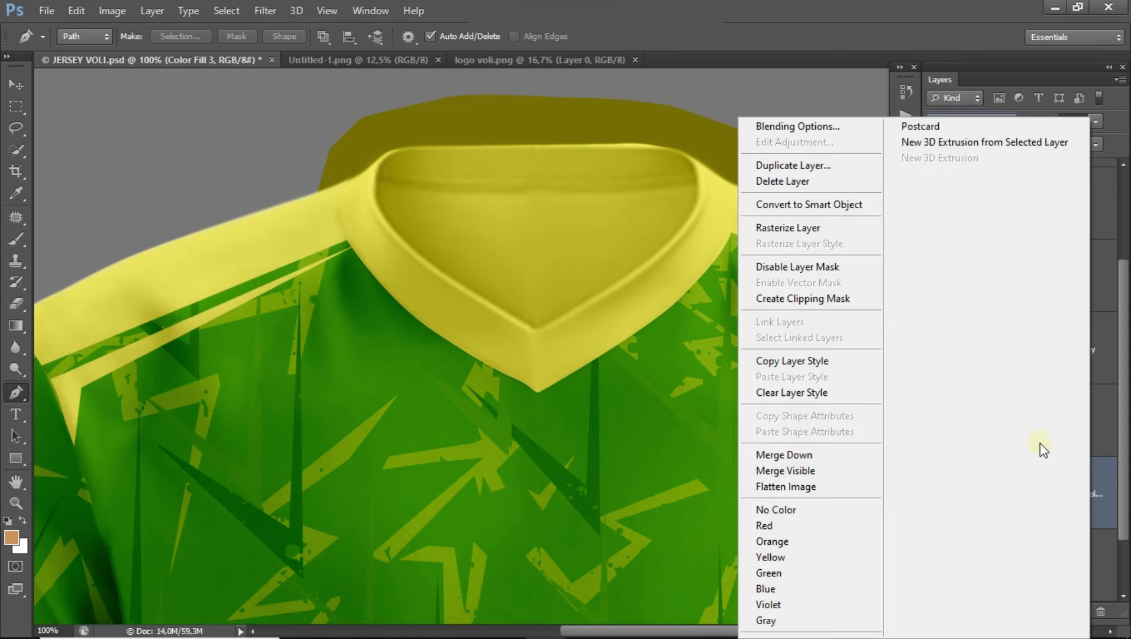
click(861, 300)
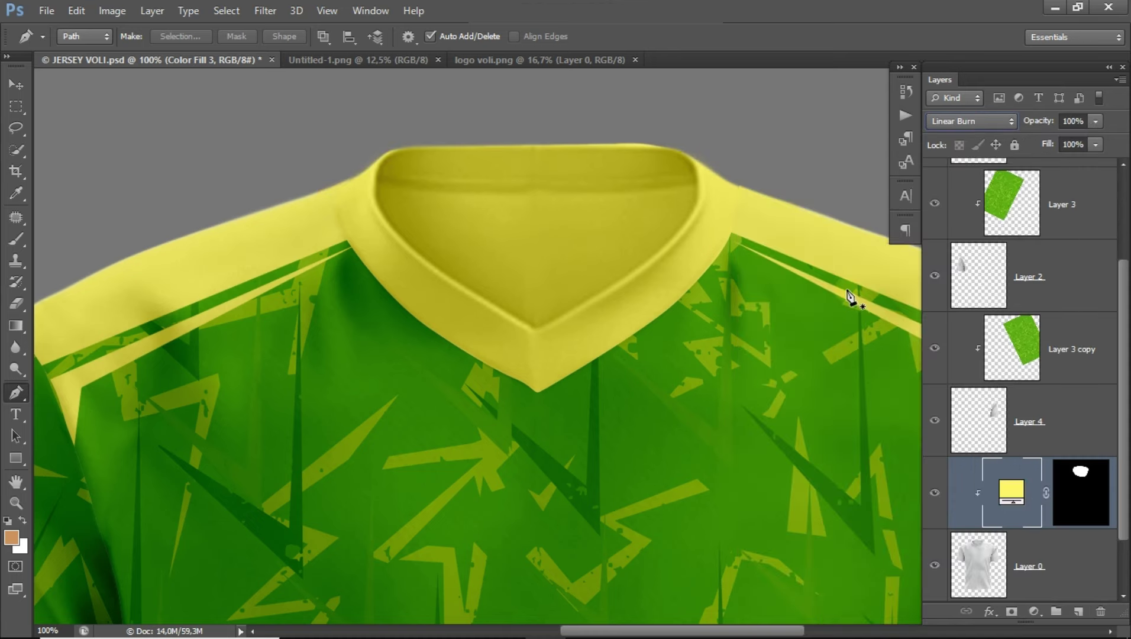
double_click(1010, 495)
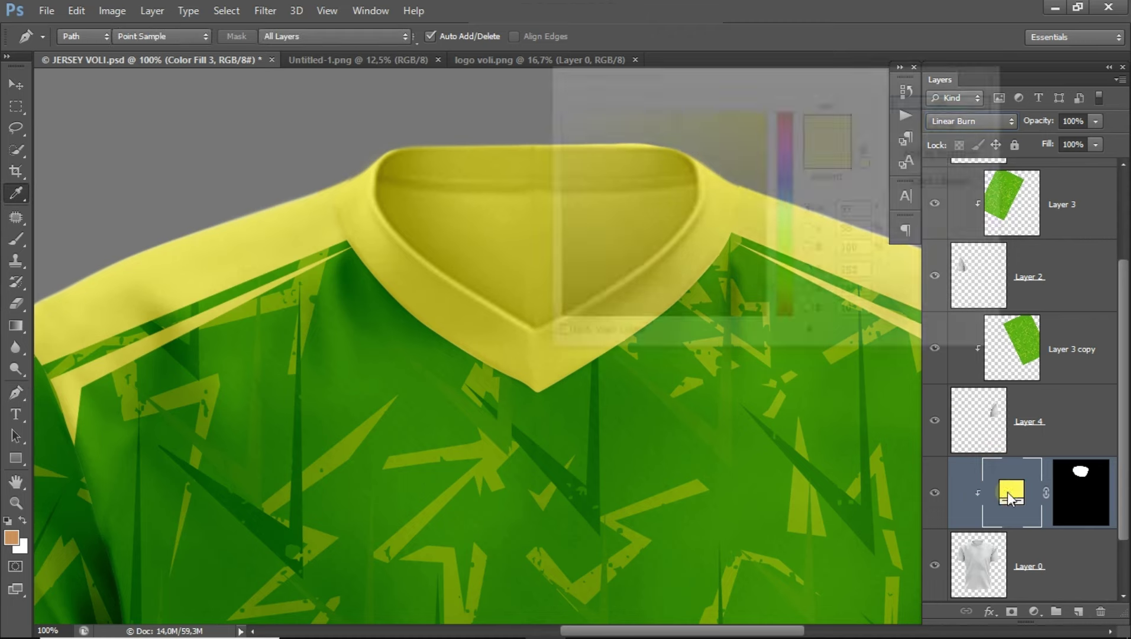
drag(672, 111, 659, 111)
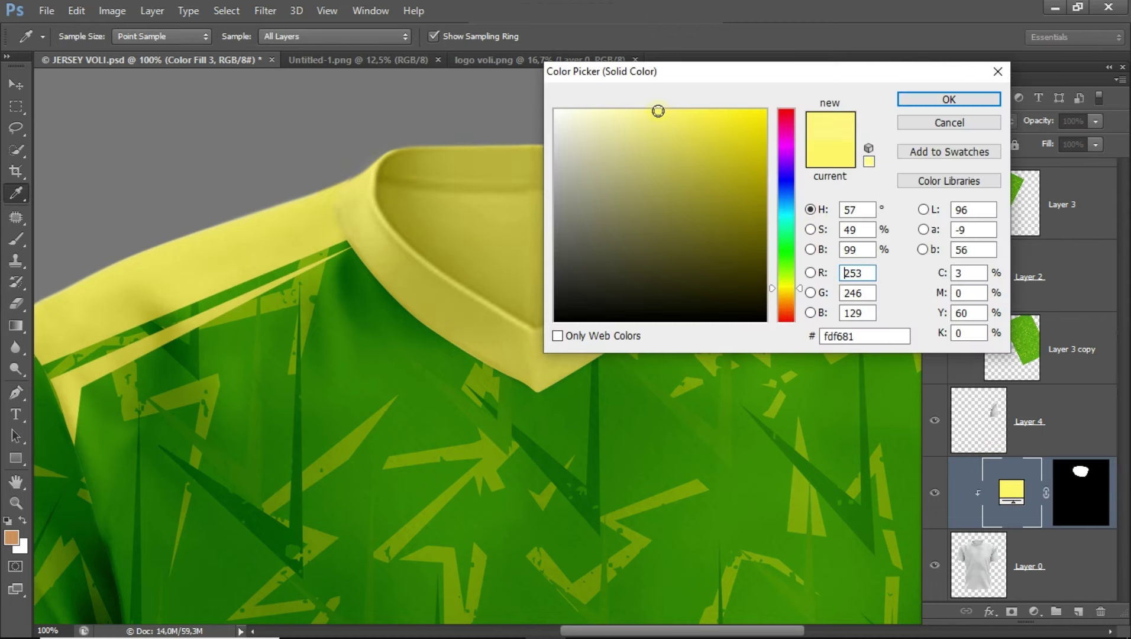
click(940, 99)
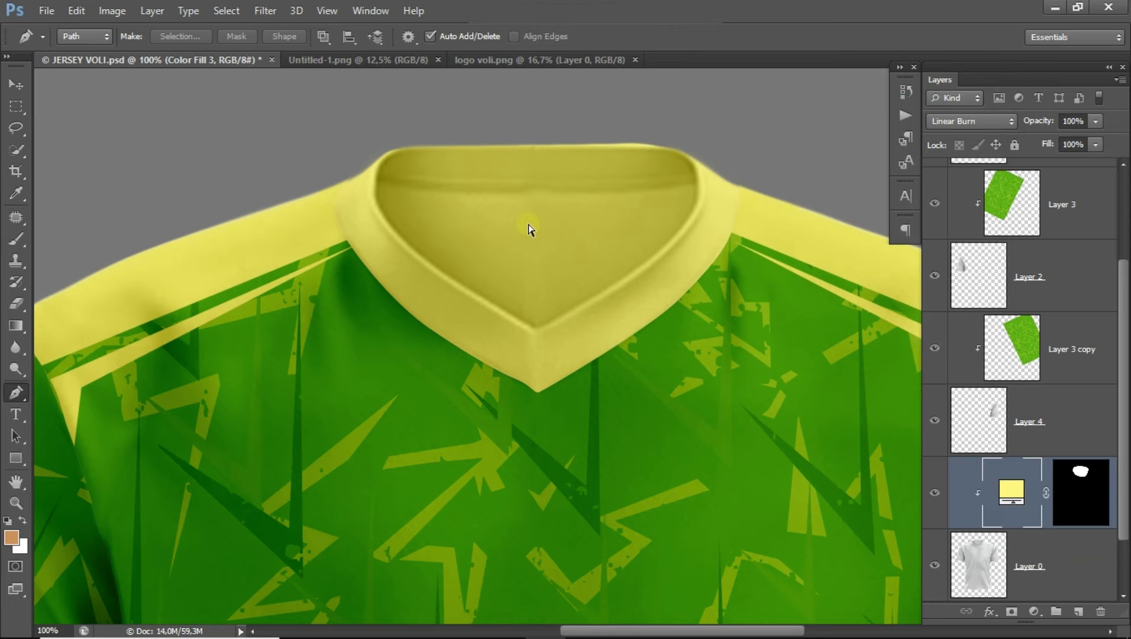
scroll(531, 218, up, 3)
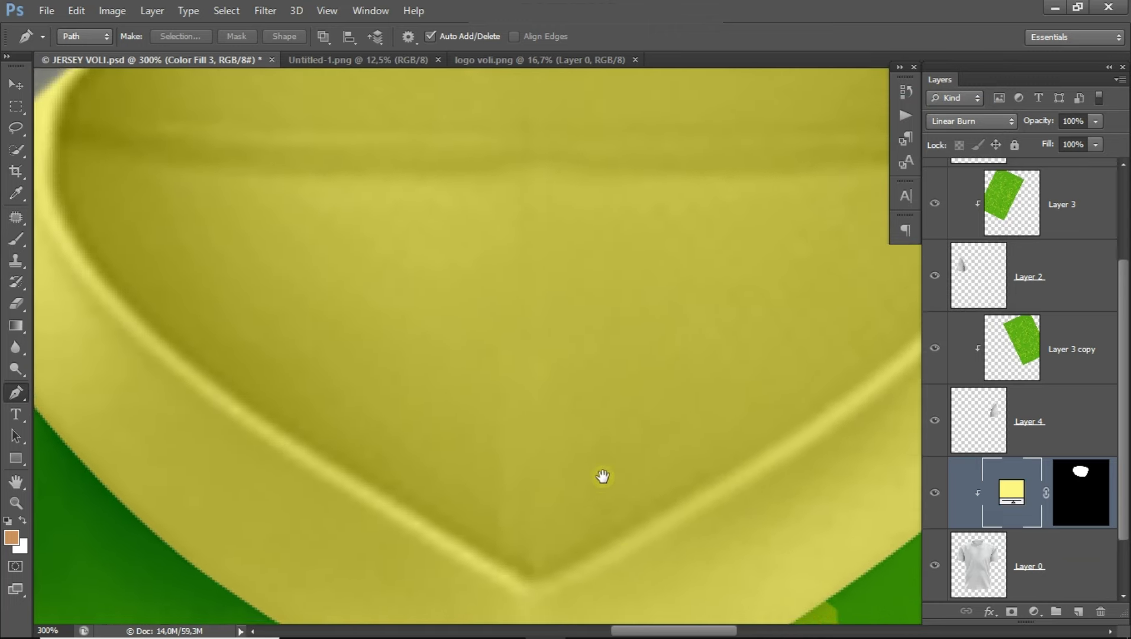
Step: Start a Pen path along the collar's inner back edge, working left to right
scroll(599, 459, down, 3)
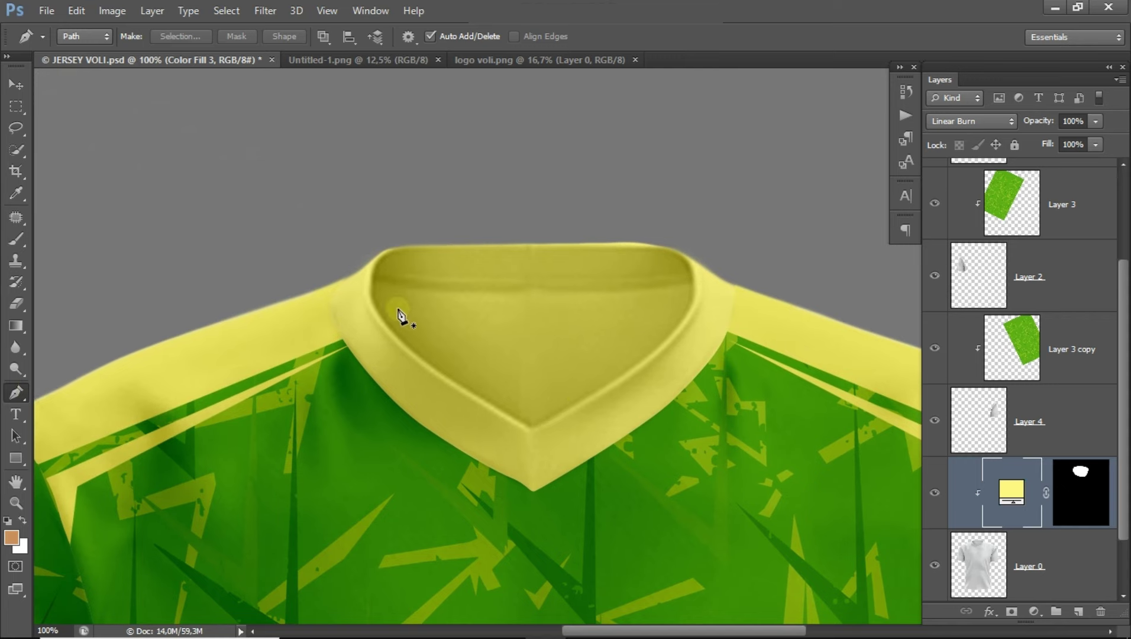
click(375, 283)
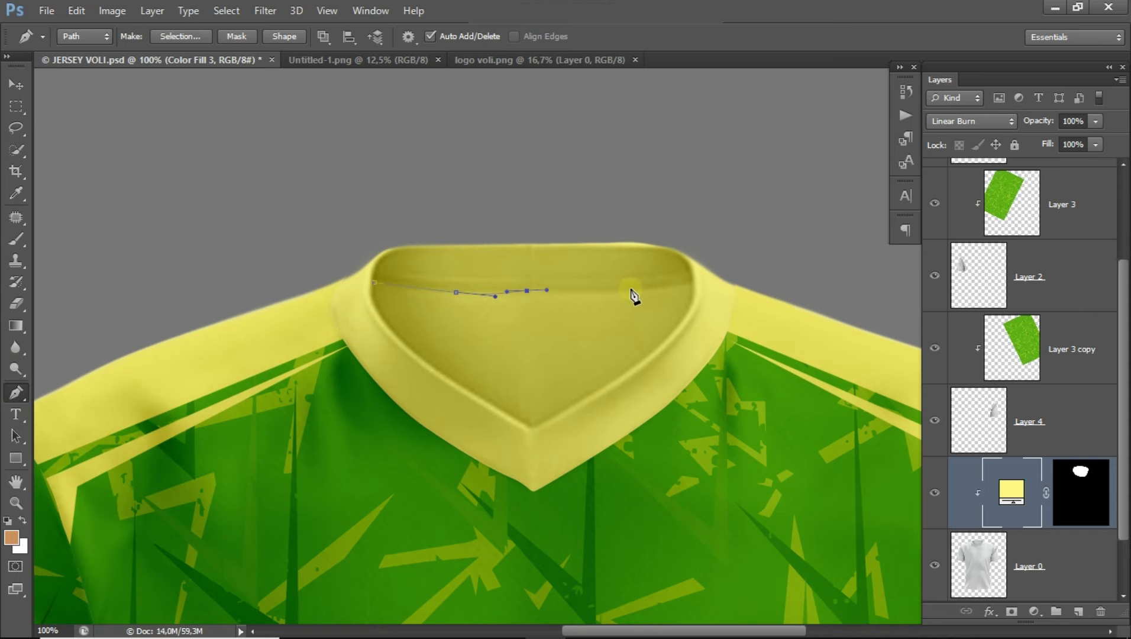
drag(635, 296, 676, 290)
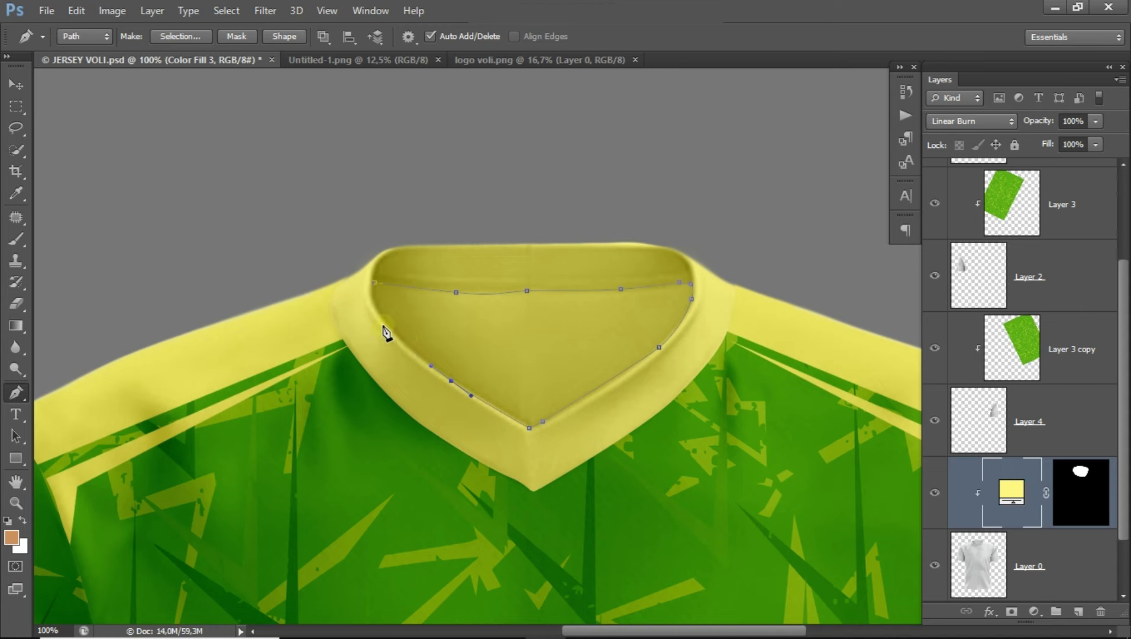
Step: Close the pen path inside the collar, make it a selection, and target the Color Fill 3 mask
click(373, 285)
right_click(489, 325)
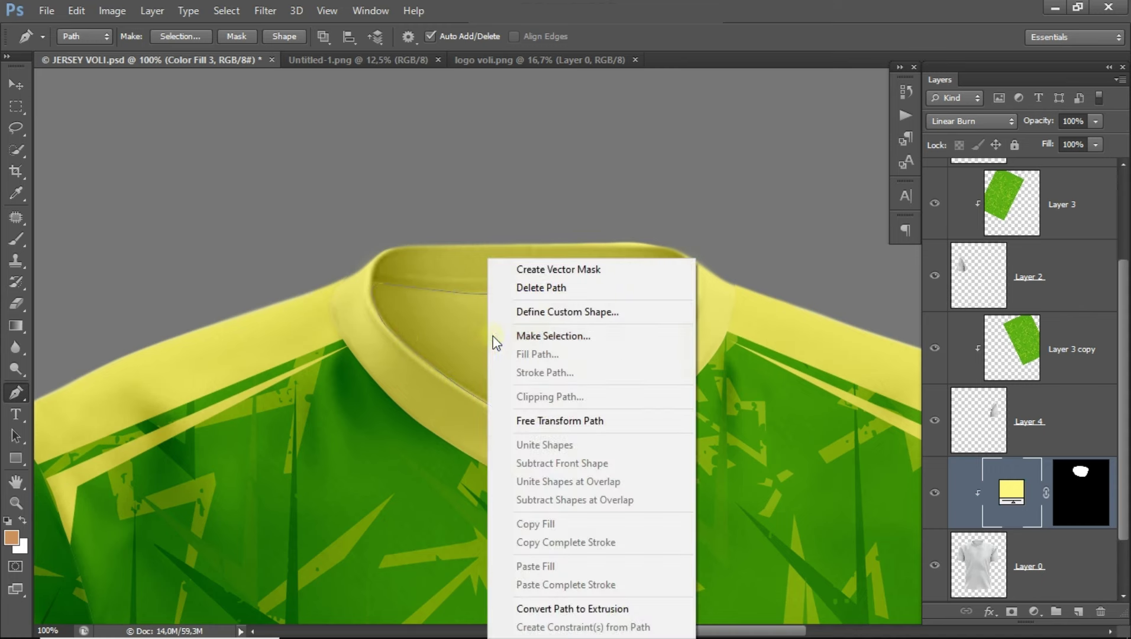
click(616, 342)
click(667, 178)
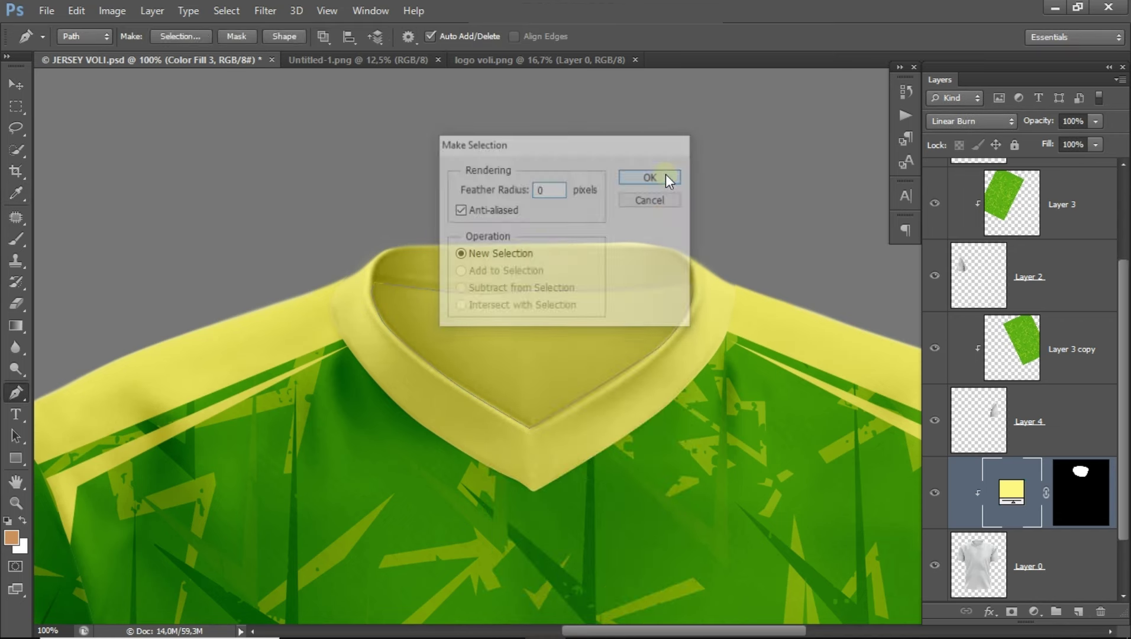
click(1078, 486)
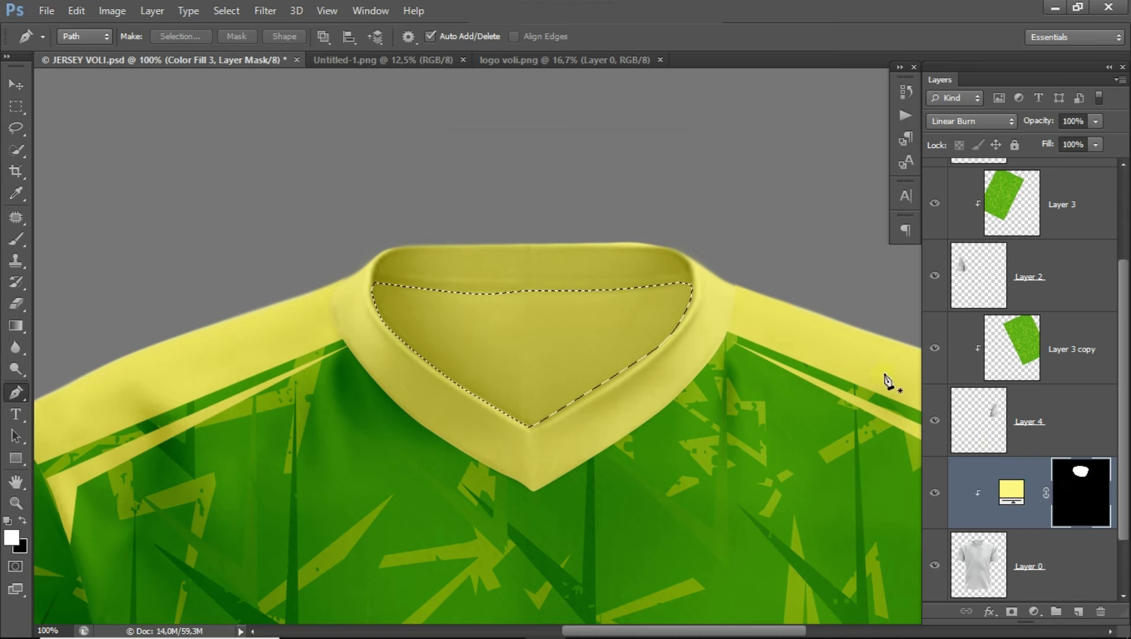
Step: Set up the Brush tool with 100% opacity and 100% flow
click(17, 240)
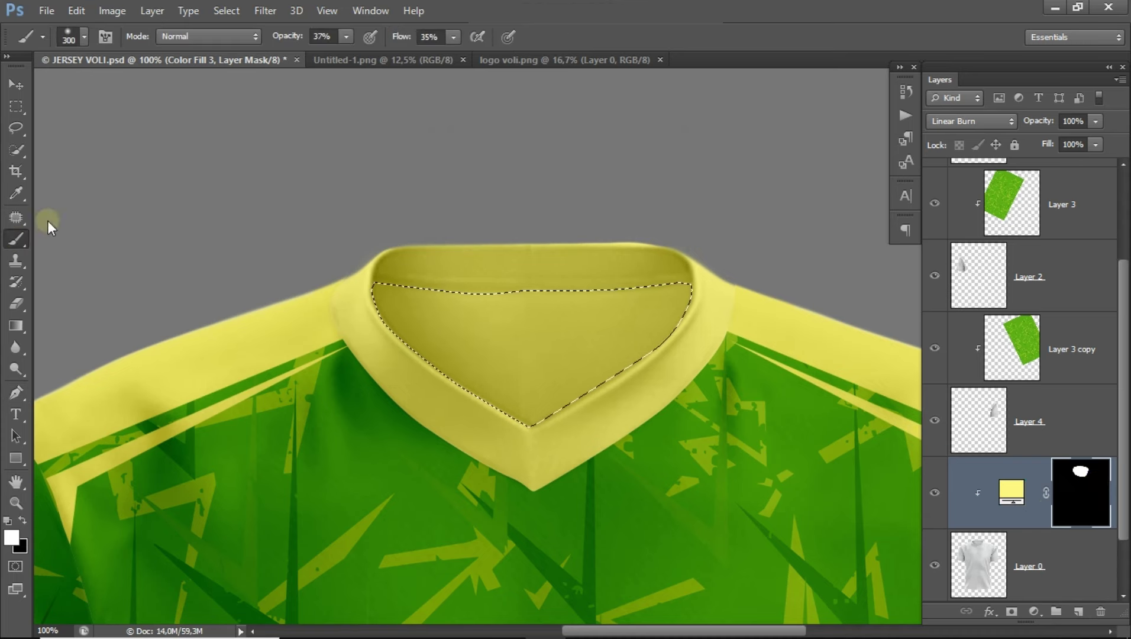
click(347, 37)
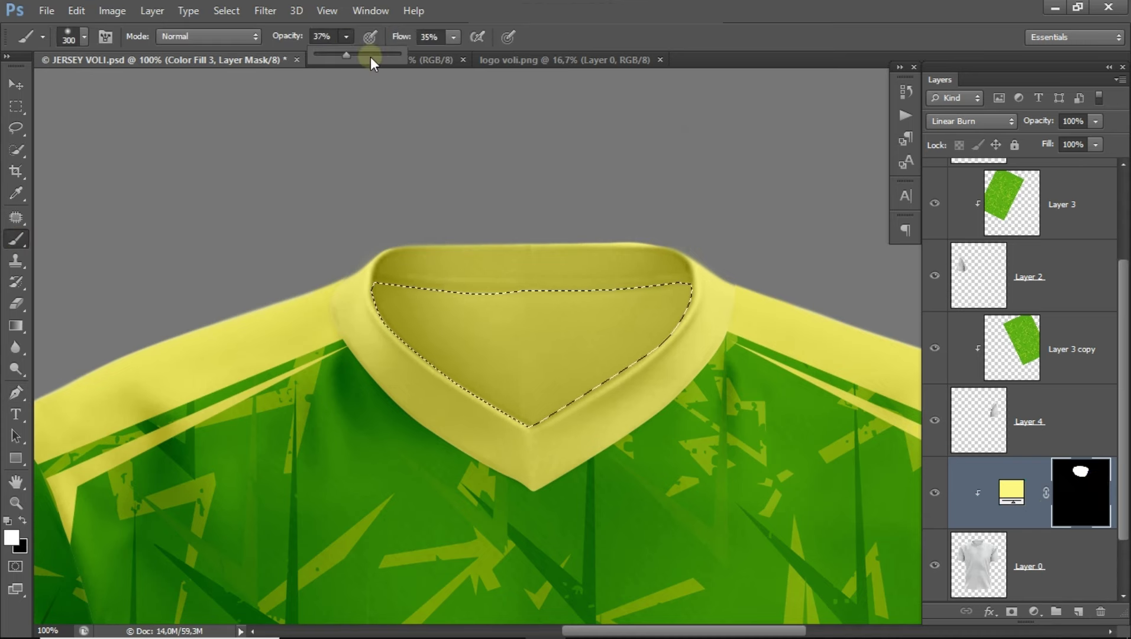
drag(391, 52, 405, 52)
click(454, 37)
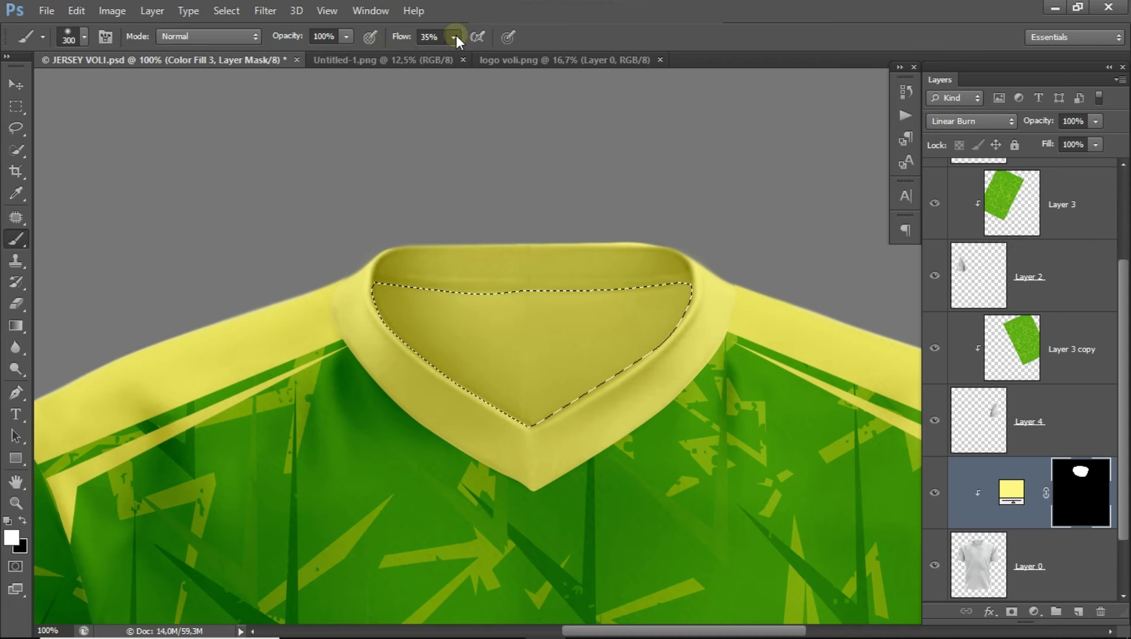
drag(477, 53, 522, 55)
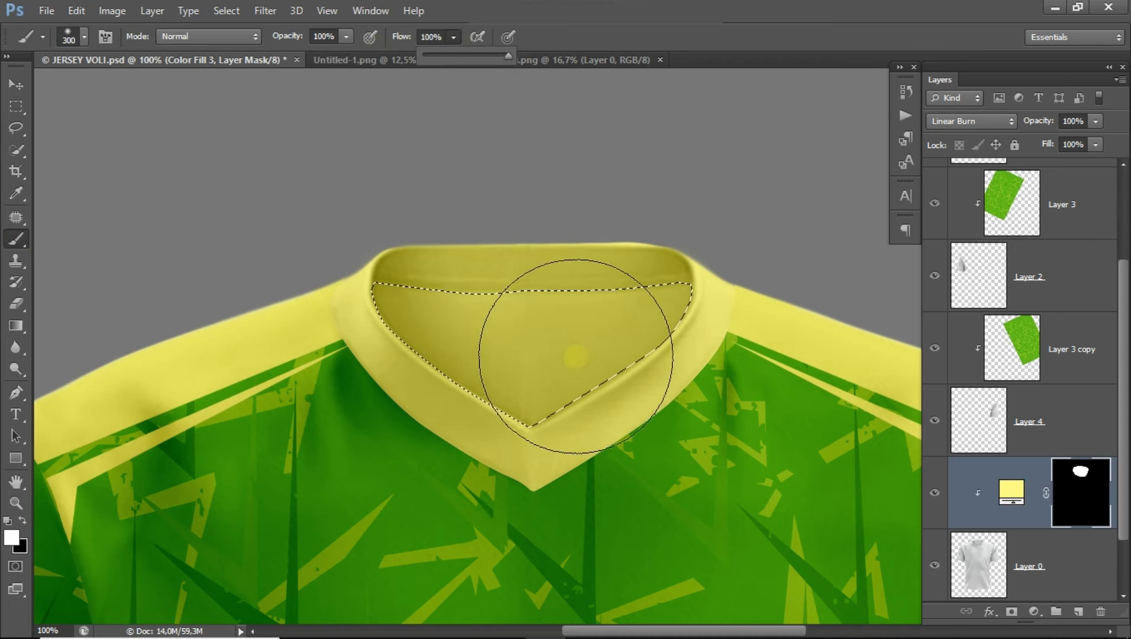
Step: Paint black over the collar selection on the mask, then deselect and fit the jersey on screen
click(23, 520)
mouse_move(354, 480)
mouse_down()
mouse_move(479, 341)
mouse_move(378, 278)
mouse_move(649, 304)
mouse_move(422, 357)
mouse_up()
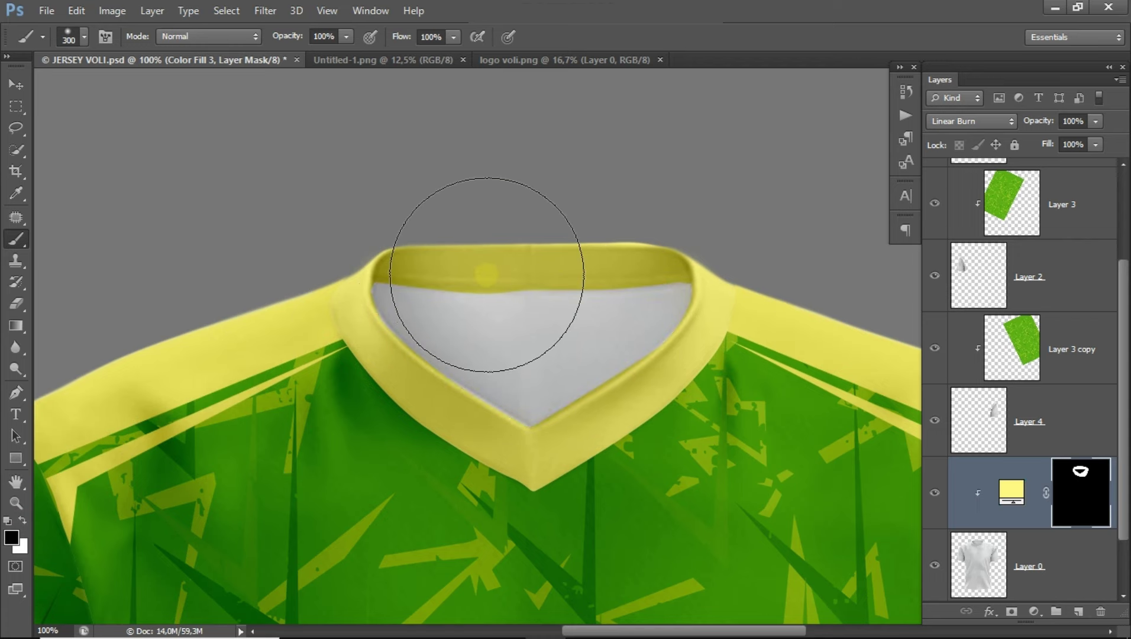
key(ctrl+d)
key(ctrl+minus)
key(ctrl+minus)
key(ctrl+minus)
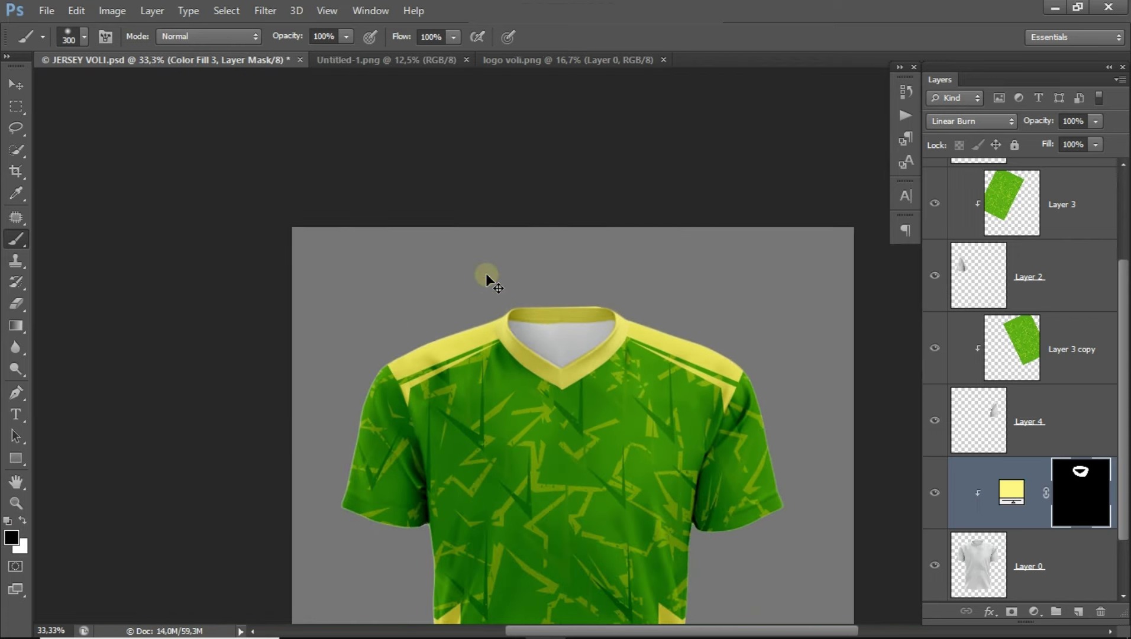
key(ctrl+0)
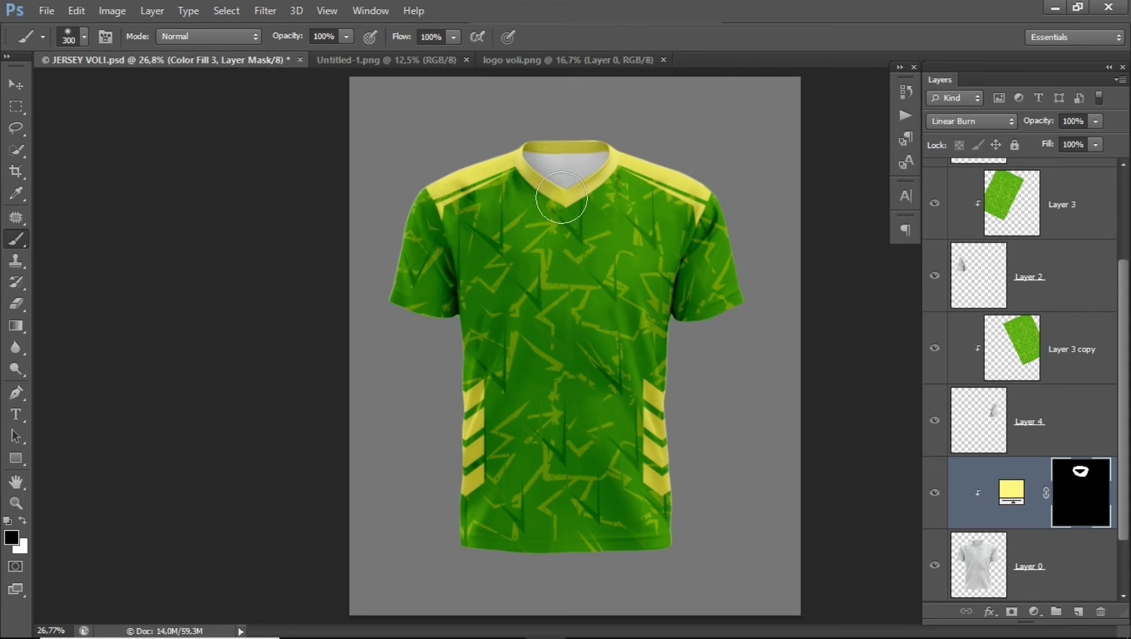
click(16, 84)
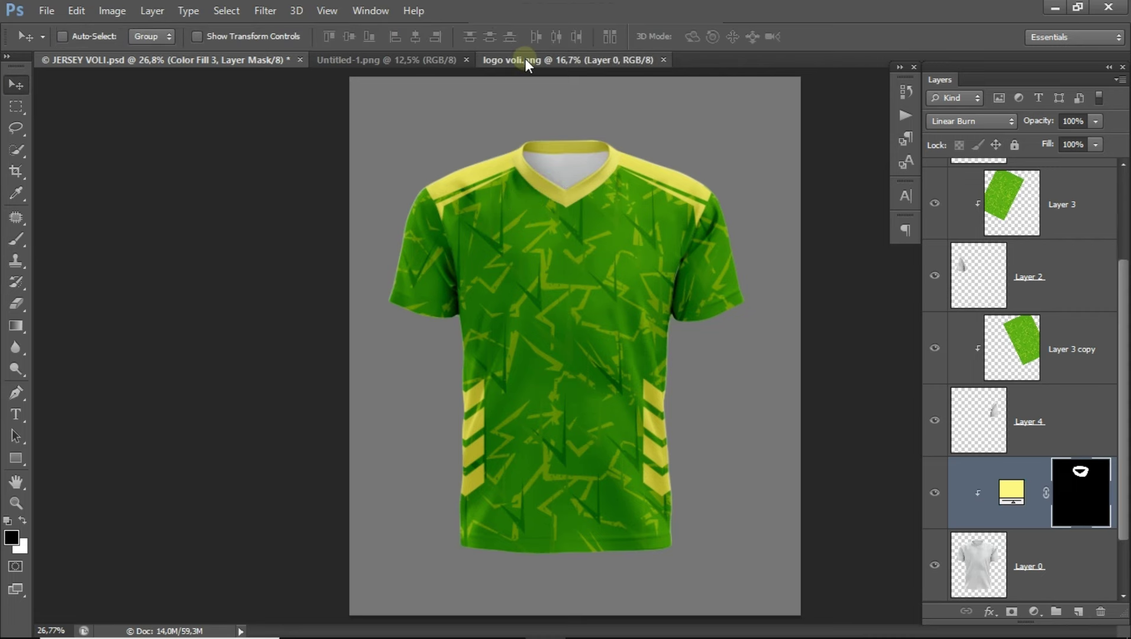
Step: Copy the logo from logo voli.png into JERSEY VOLI and stack Layer 5 above Color Fill 2
click(559, 60)
mouse_move(615, 332)
mouse_down()
mouse_move(260, 88)
mouse_move(572, 289)
mouse_up()
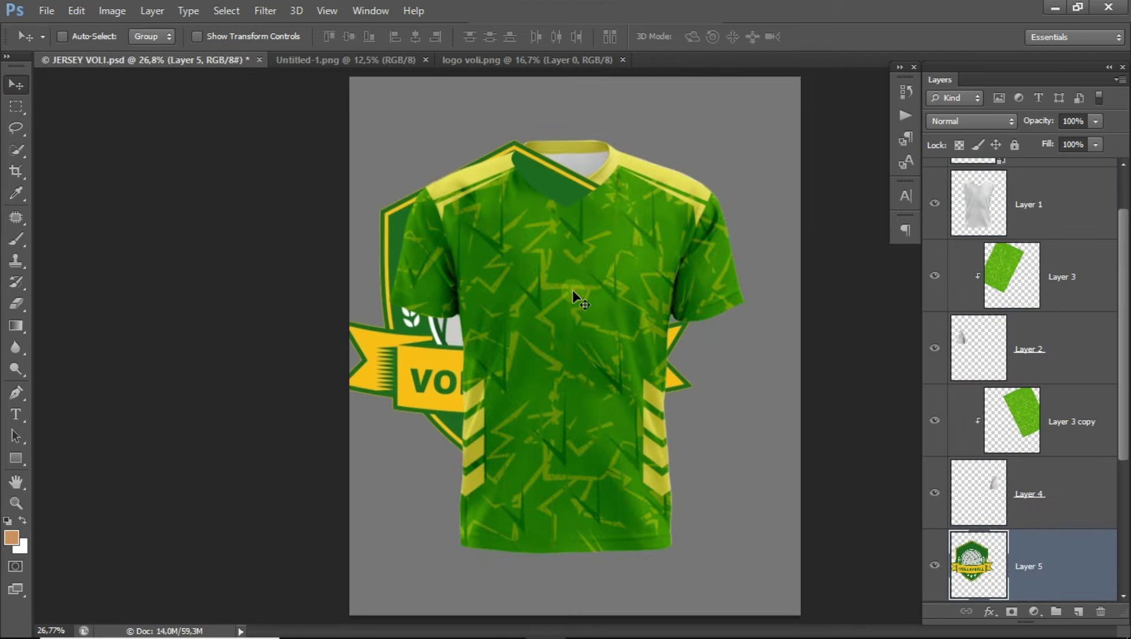
drag(1060, 566, 1071, 187)
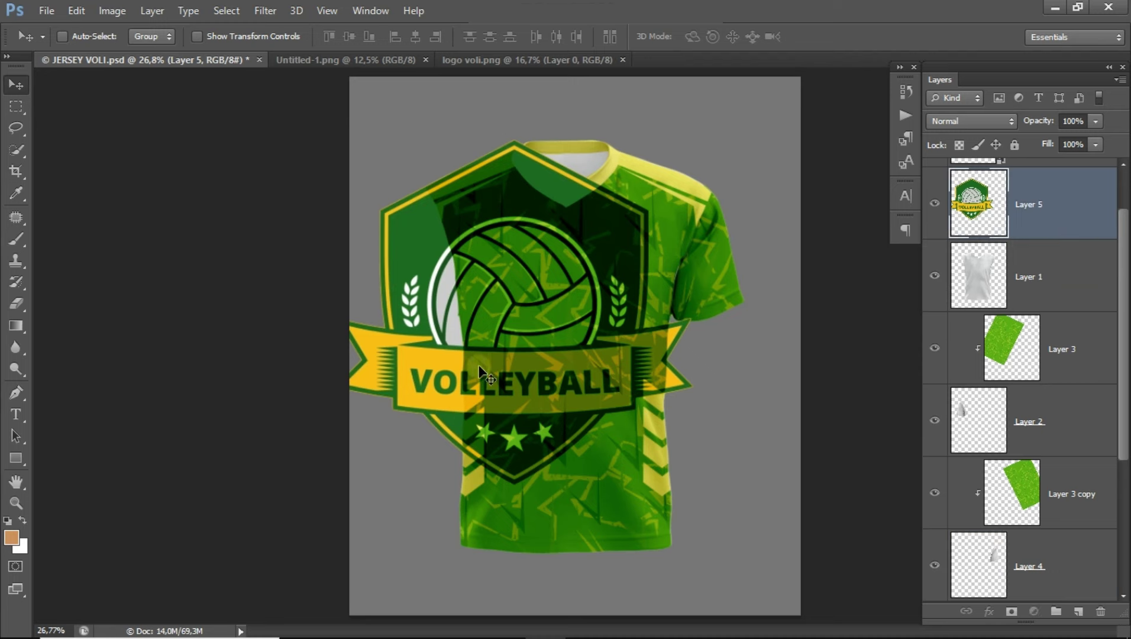
click(1075, 210)
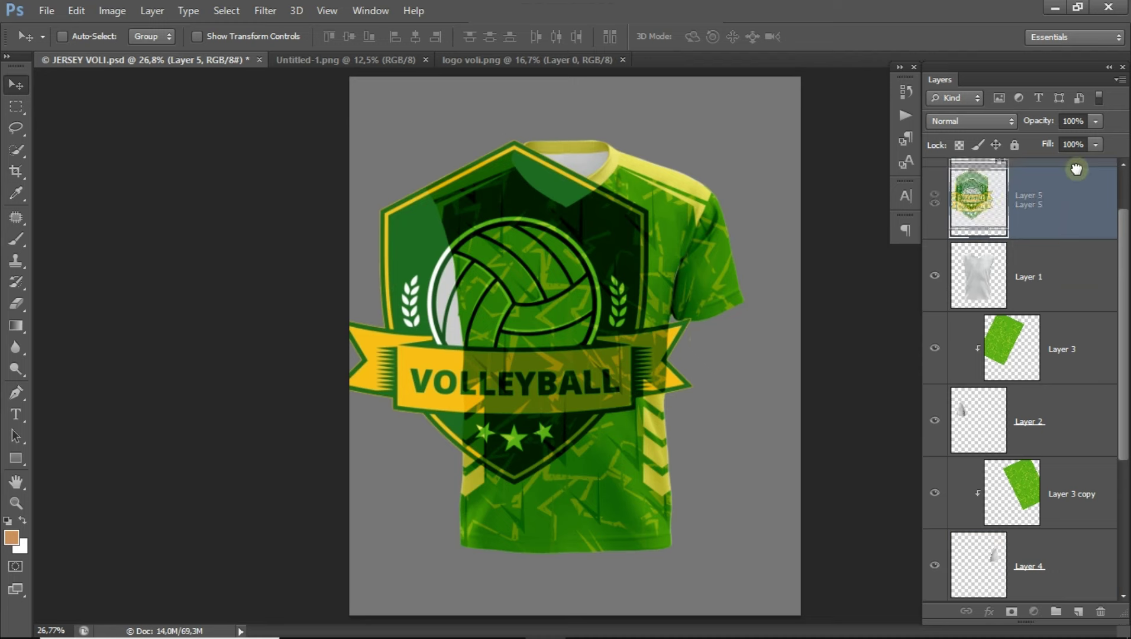
drag(1122, 272, 1125, 227)
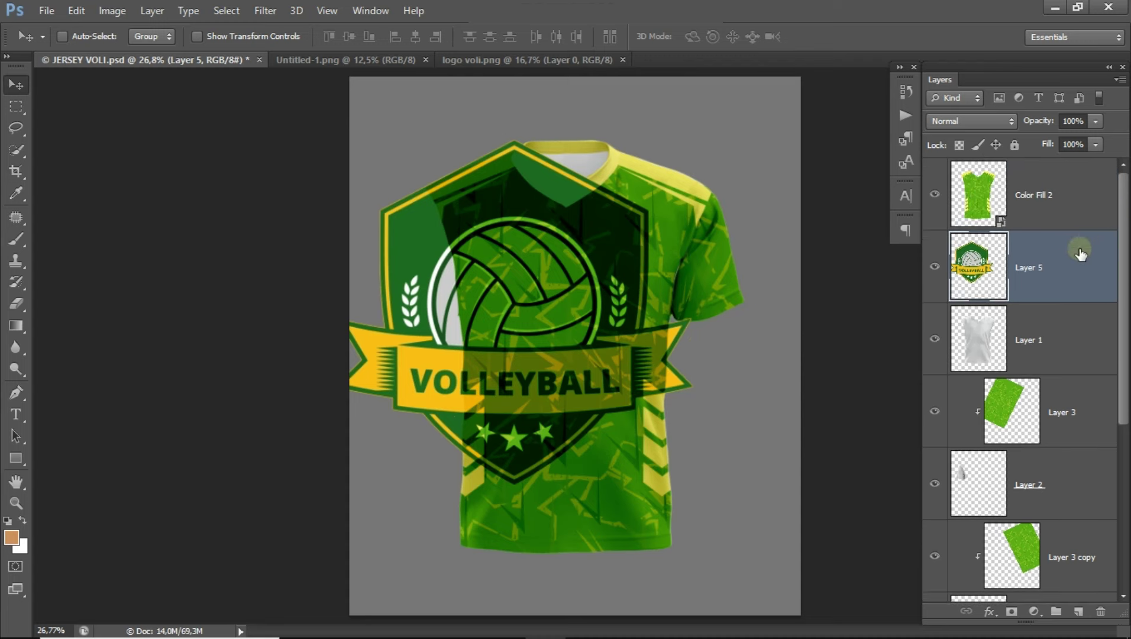
drag(1065, 278, 1056, 190)
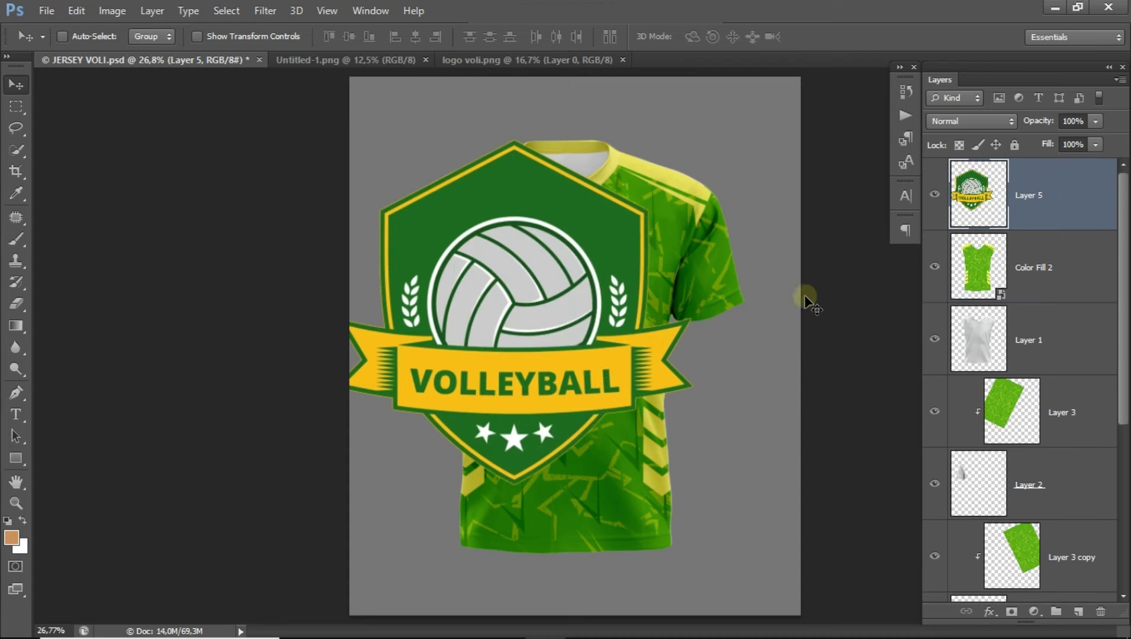
key(ctrl+t)
Step: Scale the crest logo down to roughly a quarter size and move it onto the chest
mouse_move(696, 137)
mouse_down()
mouse_move(426, 397)
mouse_move(610, 296)
mouse_move(622, 264)
mouse_up()
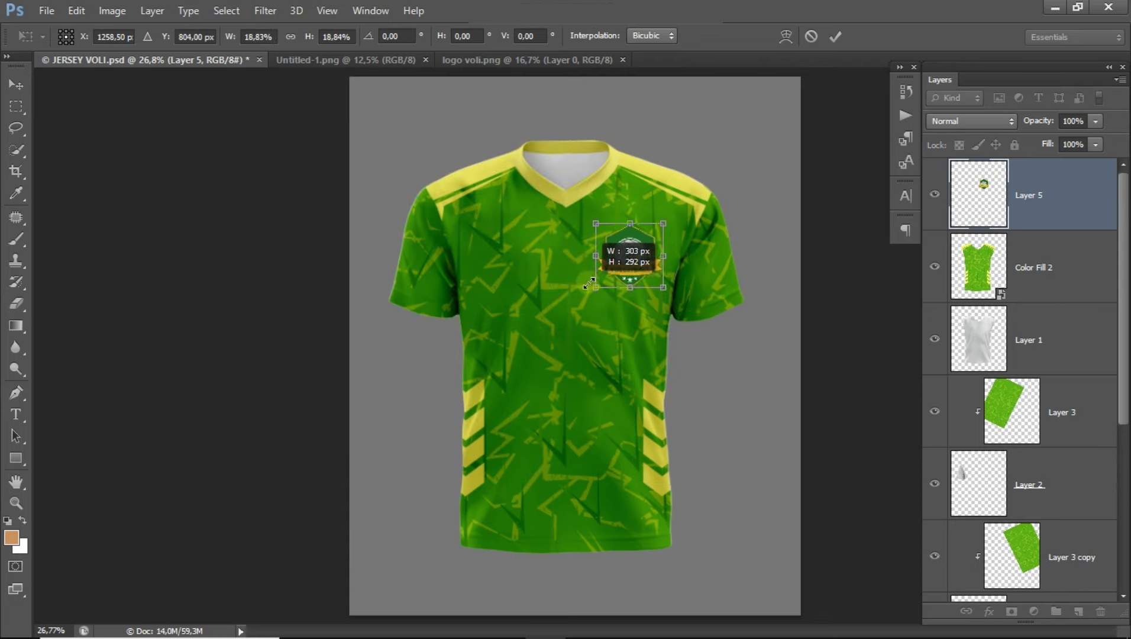
key(Return)
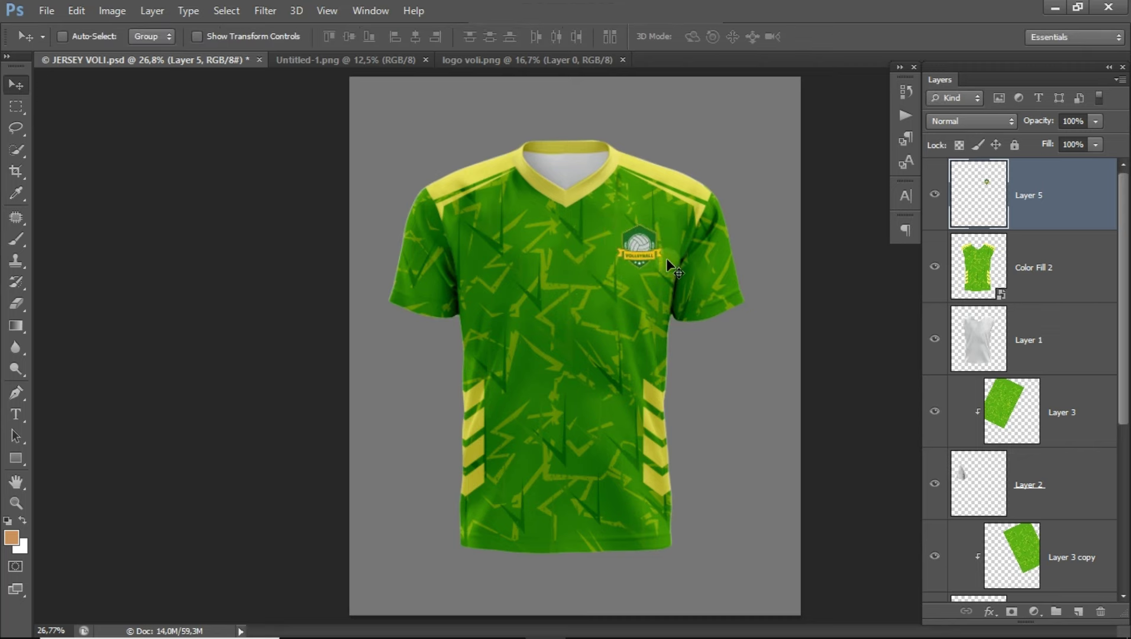
key(ctrl+plus)
key(ctrl+plus)
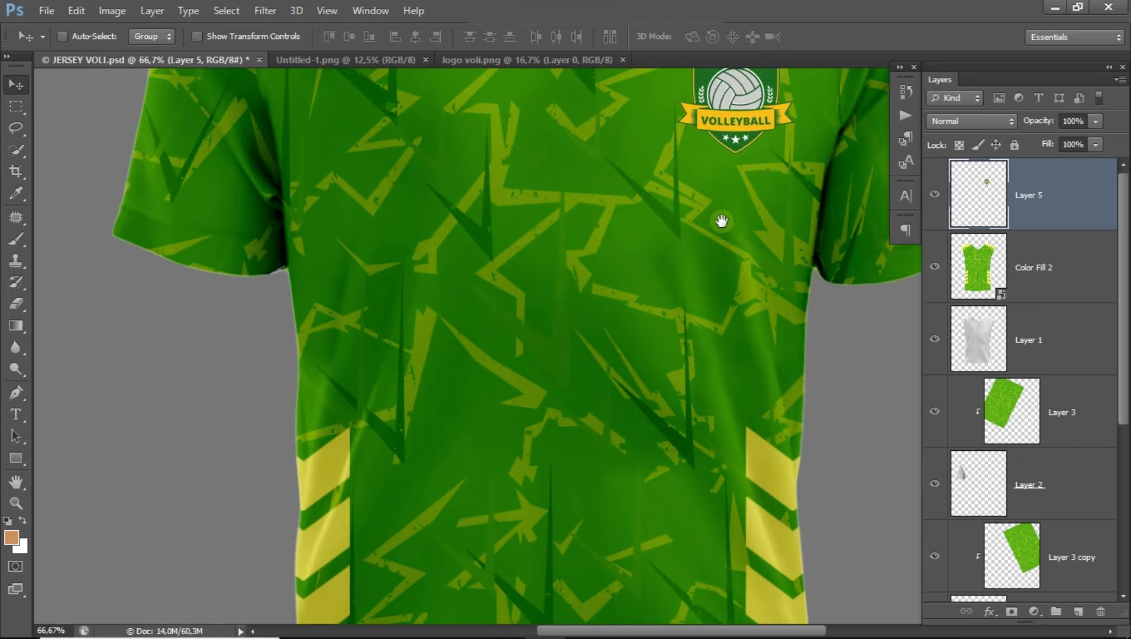
key(ctrl+plus)
mouse_move(475, 303)
mouse_down()
mouse_move(485, 317)
mouse_move(447, 318)
mouse_up()
key(ctrl+t)
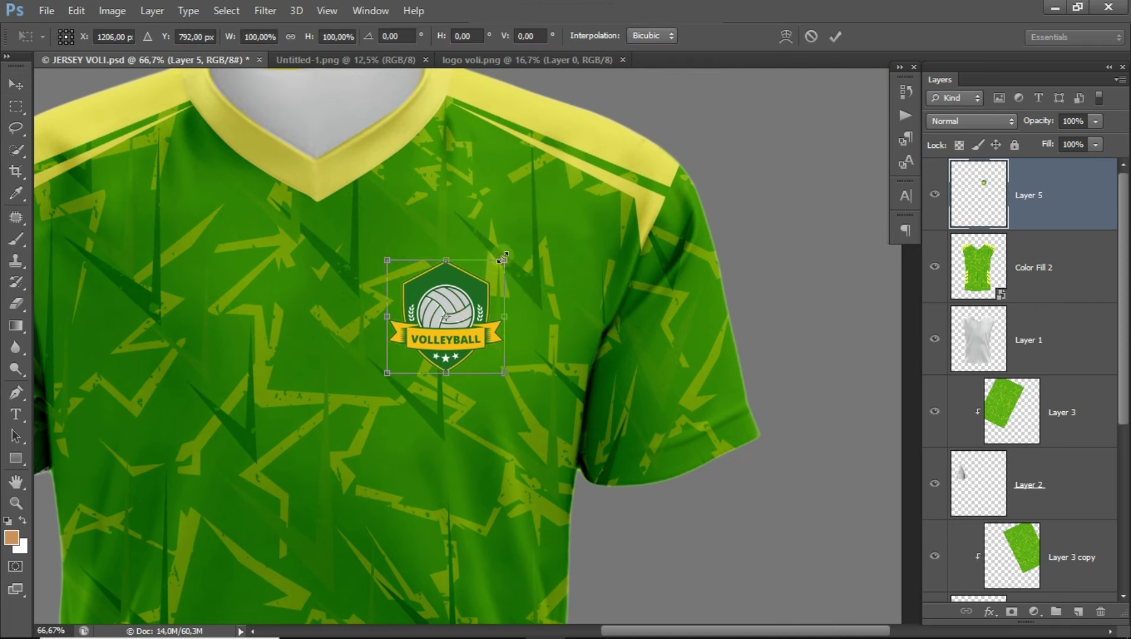
drag(503, 259, 487, 276)
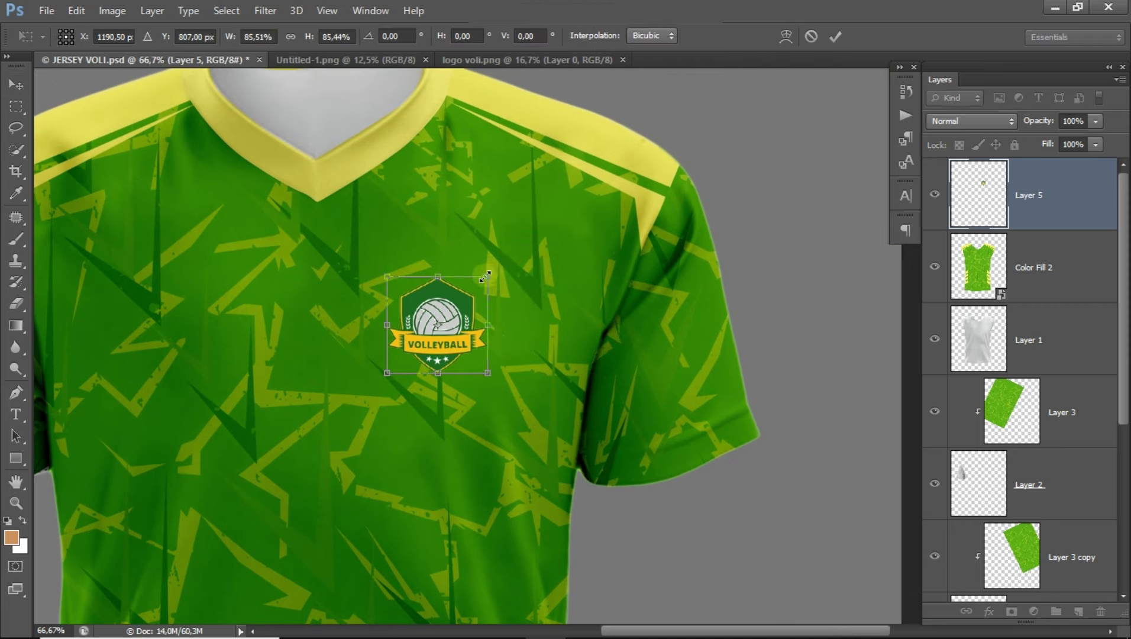
key(Return)
Step: Position the crest centred on the upper chest just below the yellow collar
key(ctrl+plus)
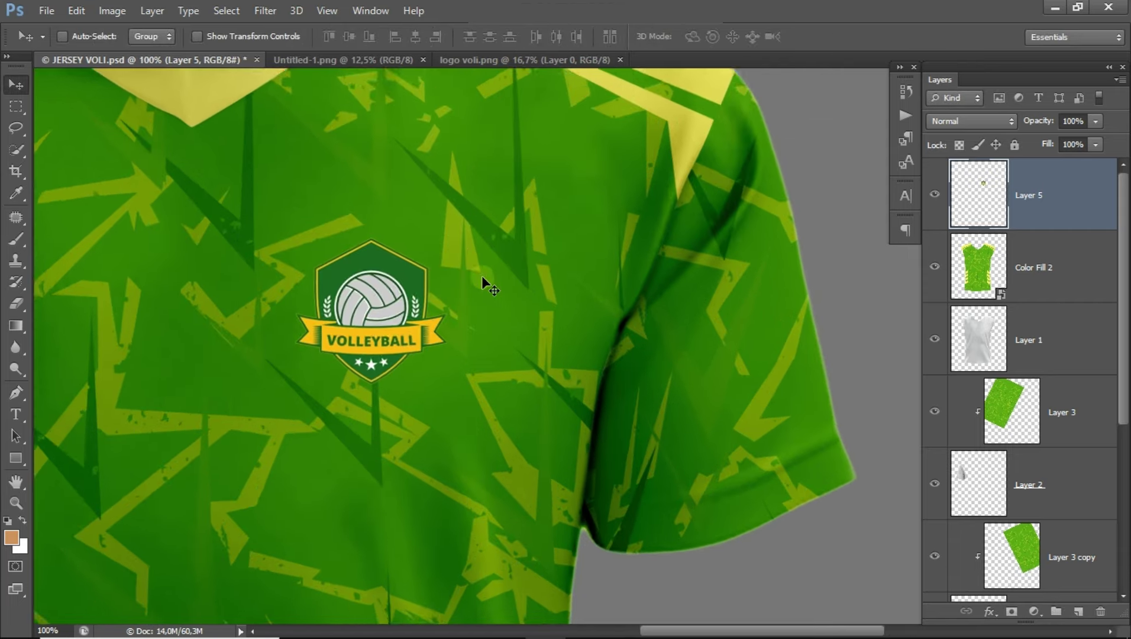
key(ctrl+plus)
drag(425, 287, 682, 302)
key(ctrl+minus)
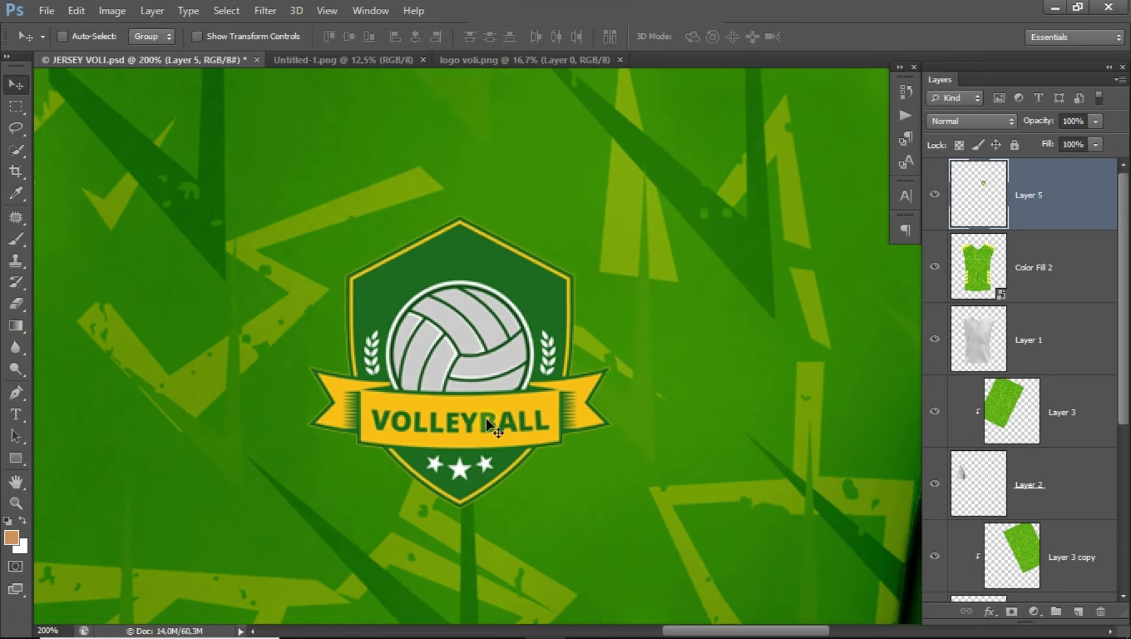
drag(477, 400, 500, 368)
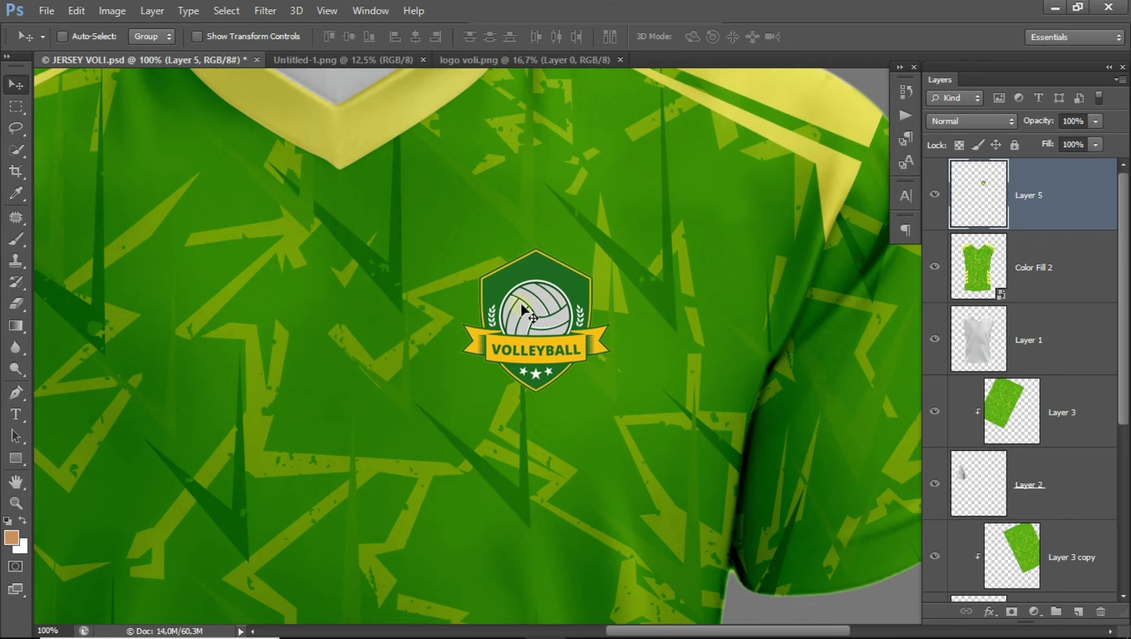
key(ctrl+minus)
key(ctrl+minus)
drag(560, 315, 567, 313)
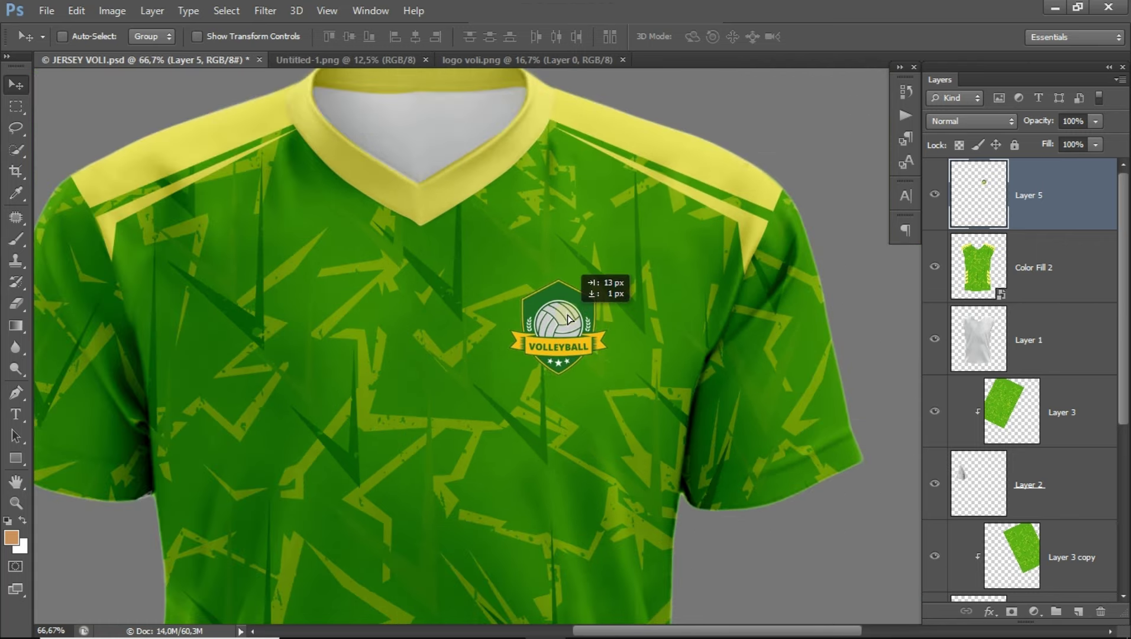
key(ctrl+minus)
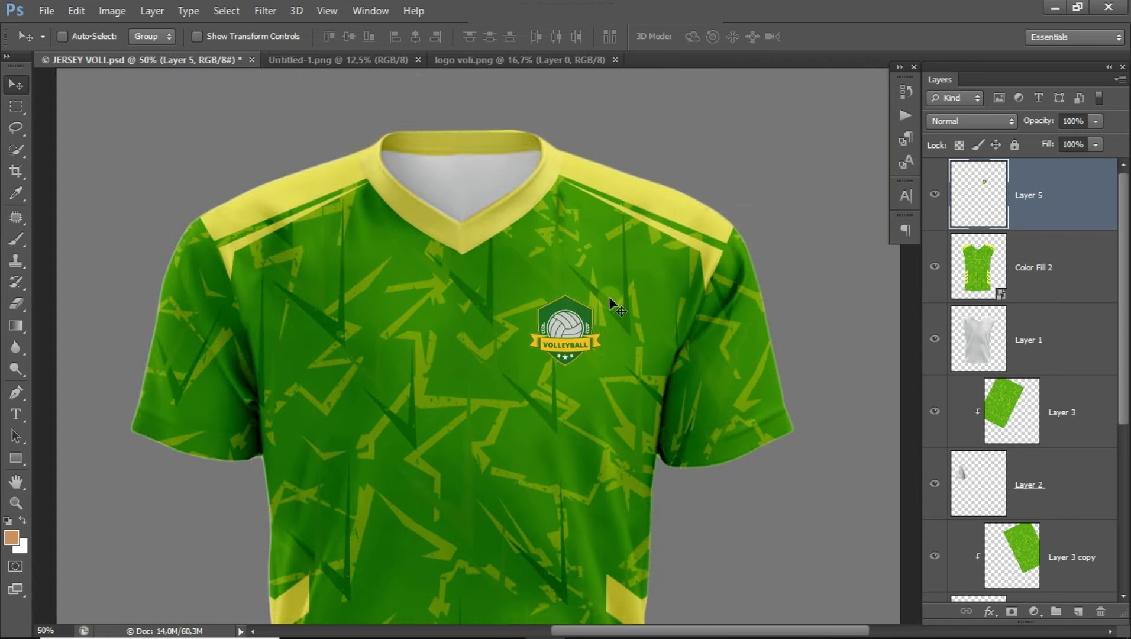
drag(548, 368, 545, 266)
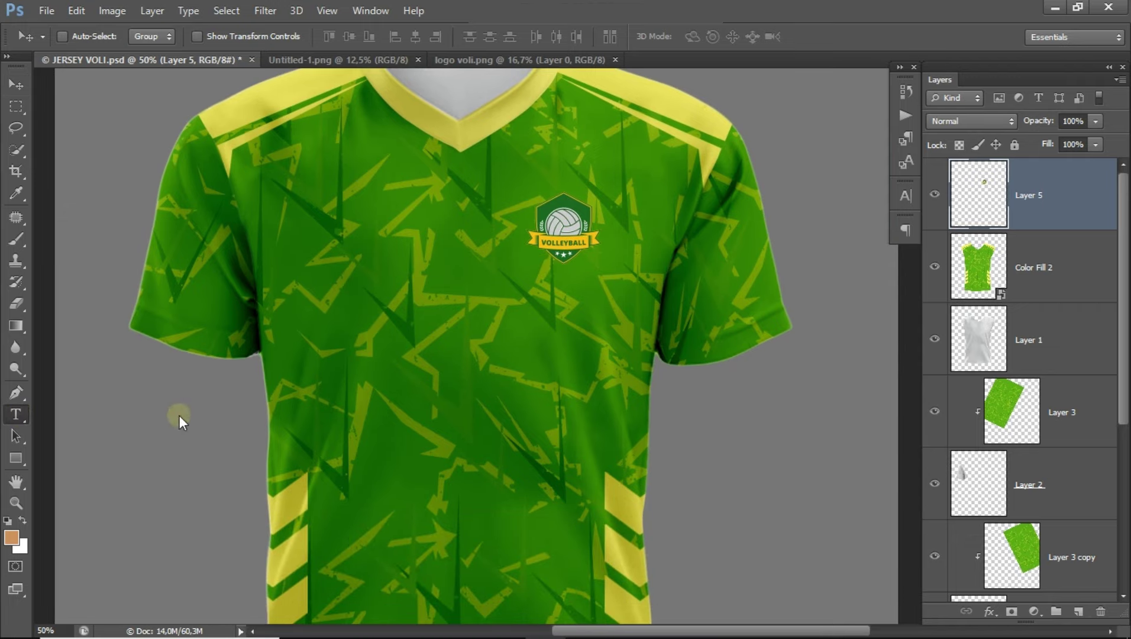
Step: Type 'MAFAZA' and 'STUDIO' on two lines and centre the text on the chest
click(381, 380)
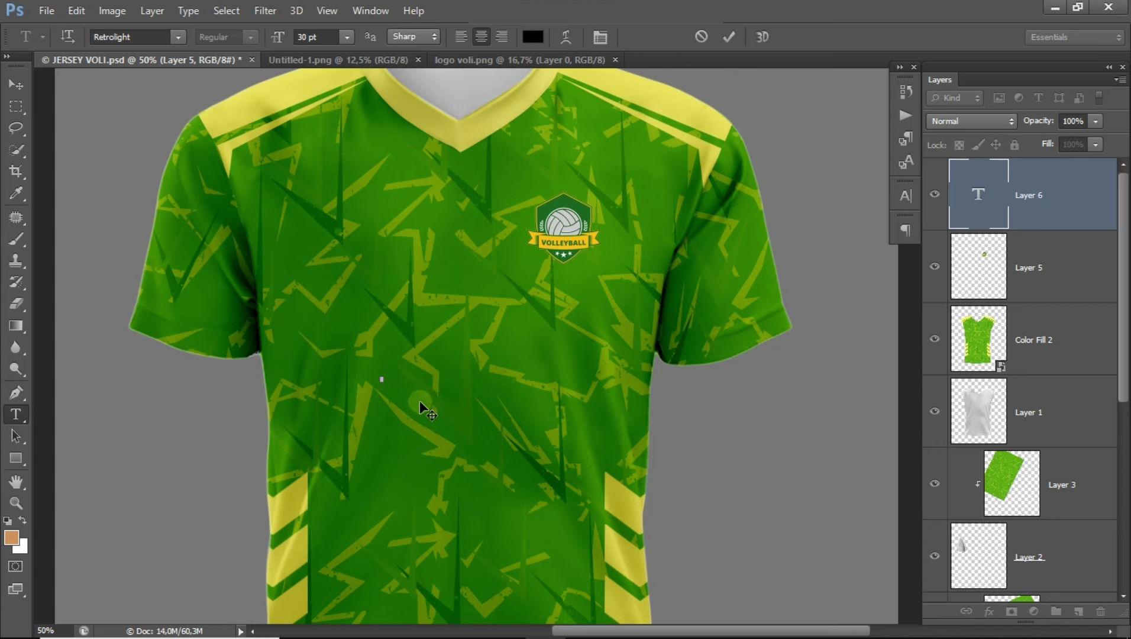
text(MAFAZA)
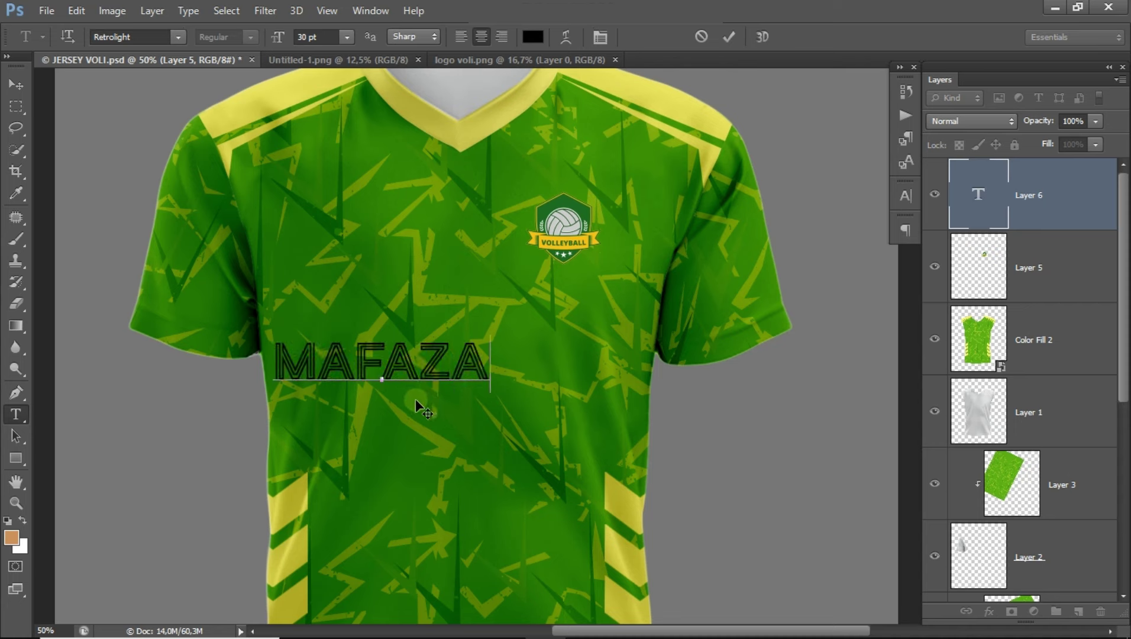
key(Return)
text(ST)
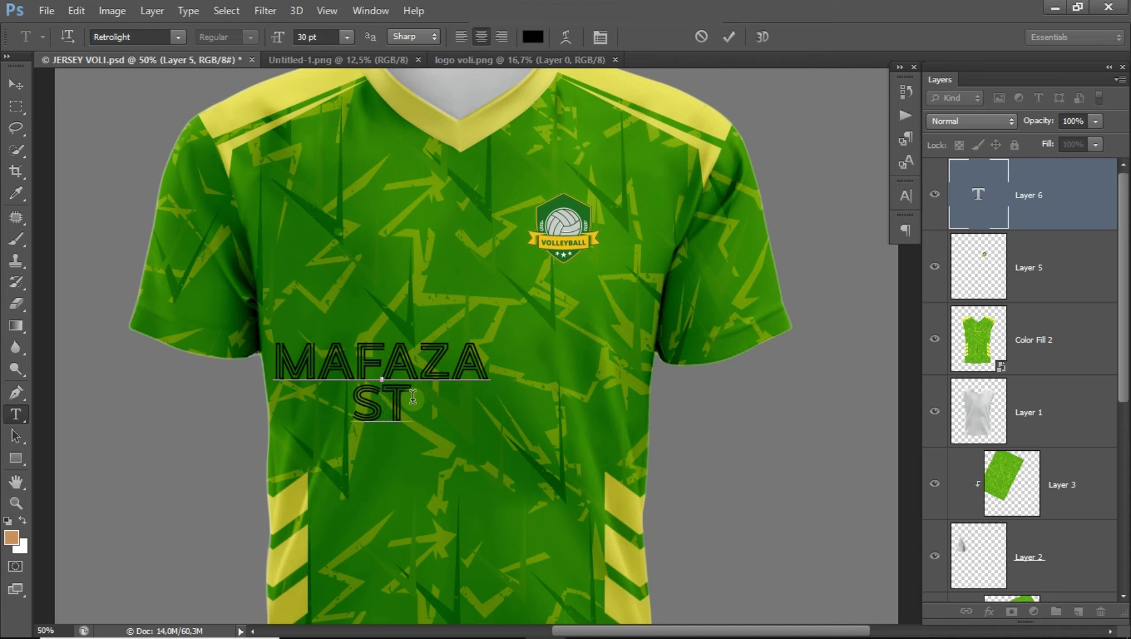
text(UDIO)
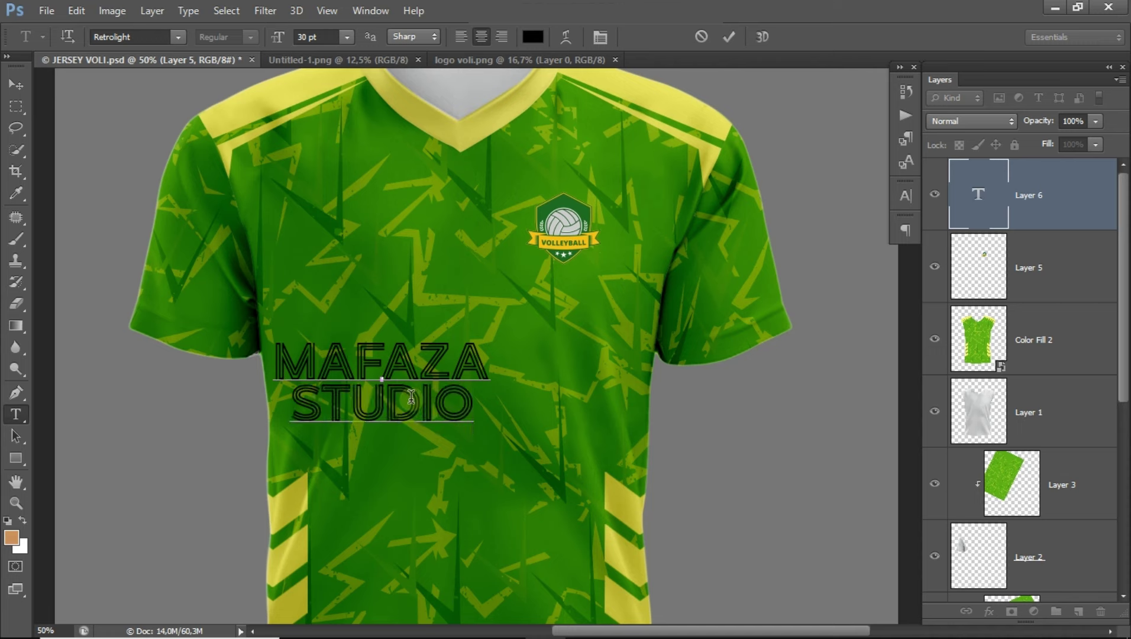
click(16, 84)
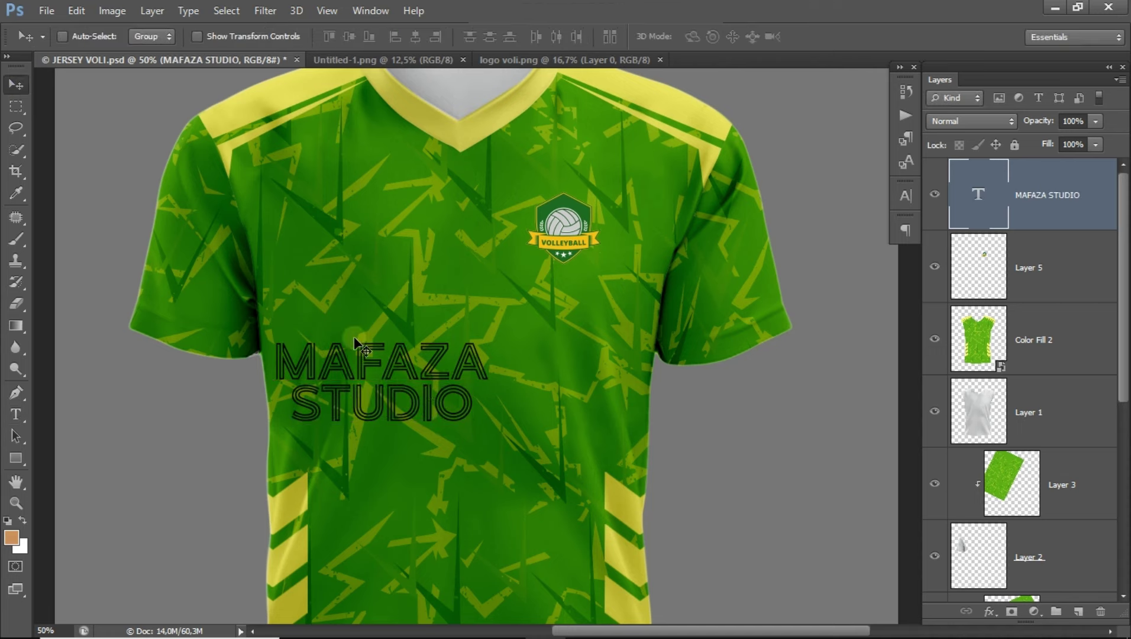
drag(397, 366, 490, 348)
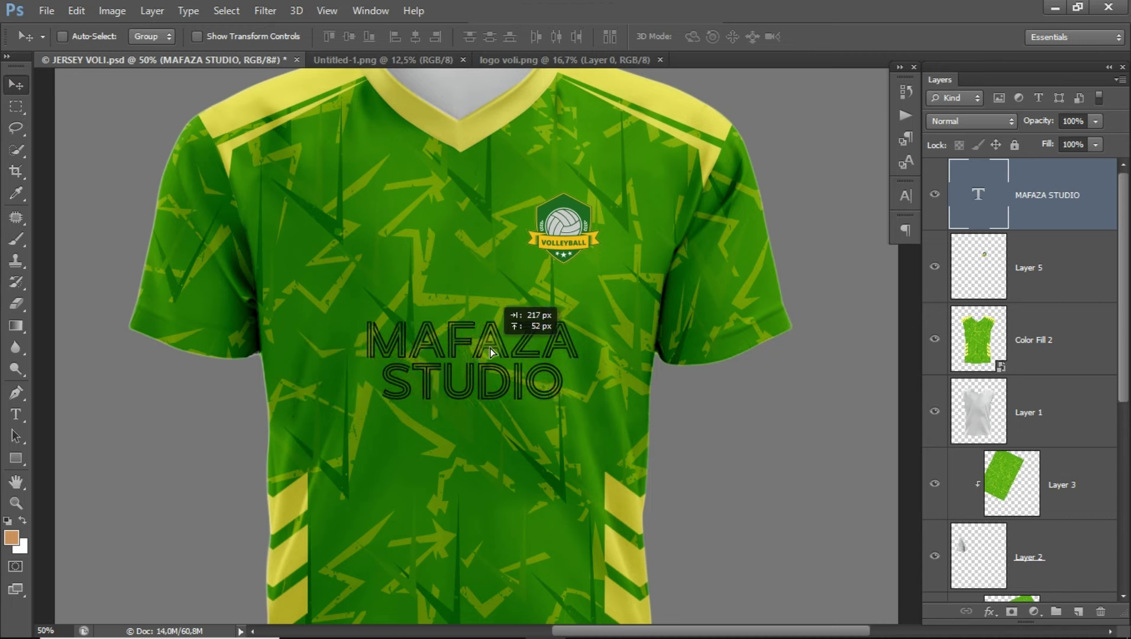
Step: Make the MAFAZA STUDIO text white (#ffffff) and nudge it slightly left
click(906, 198)
click(874, 293)
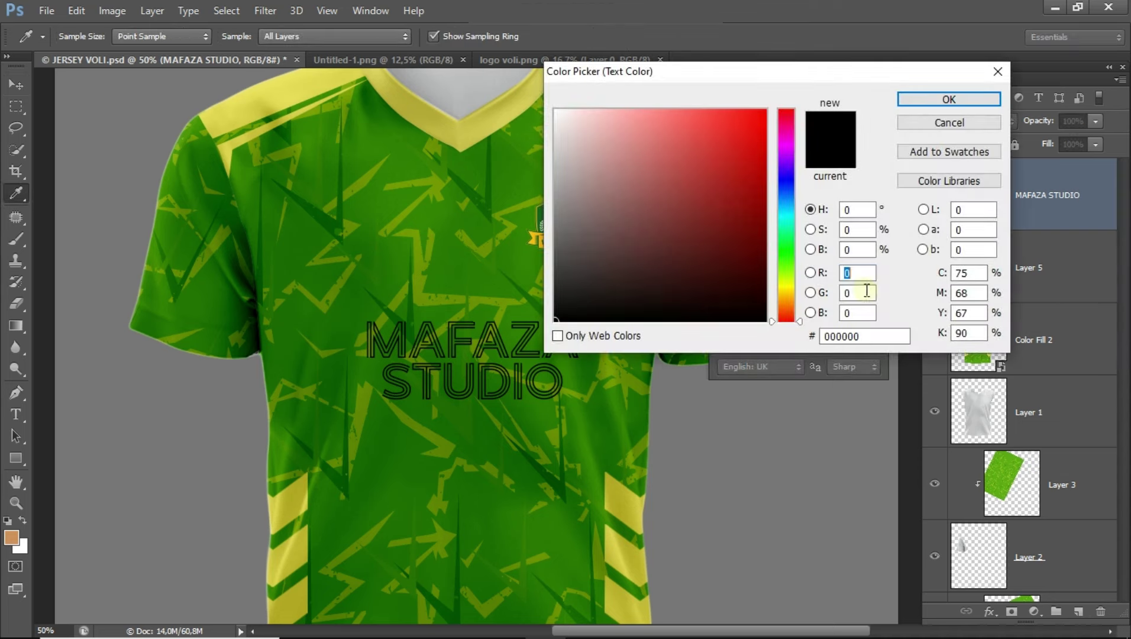
drag(601, 146, 556, 111)
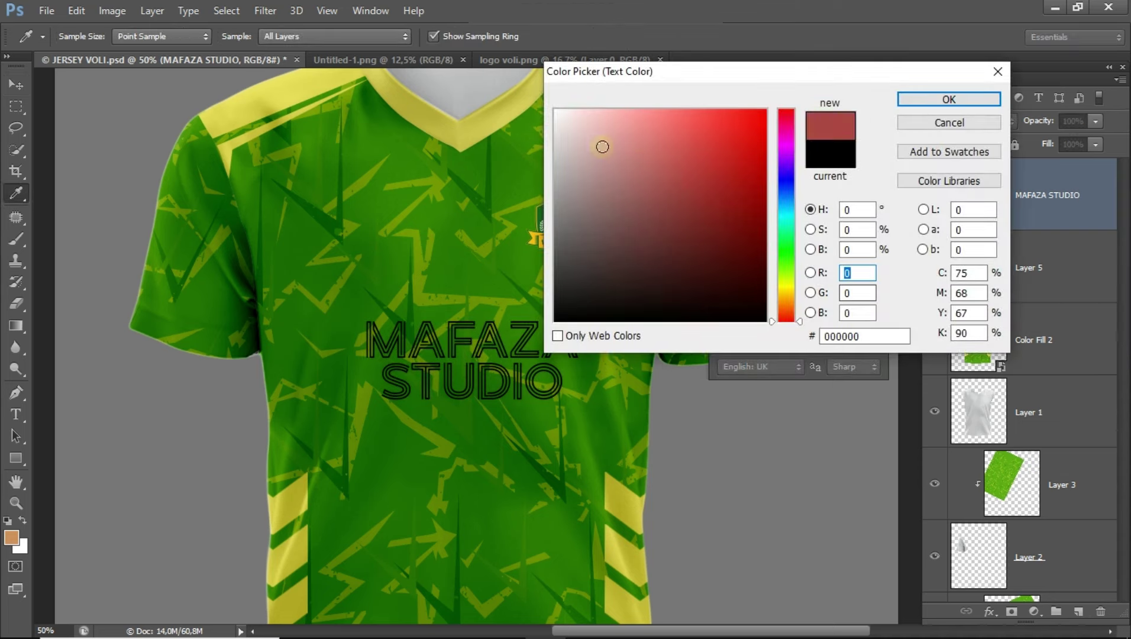
click(973, 99)
mouse_move(547, 364)
mouse_down()
mouse_move(499, 364)
mouse_move(546, 363)
mouse_move(523, 363)
mouse_up()
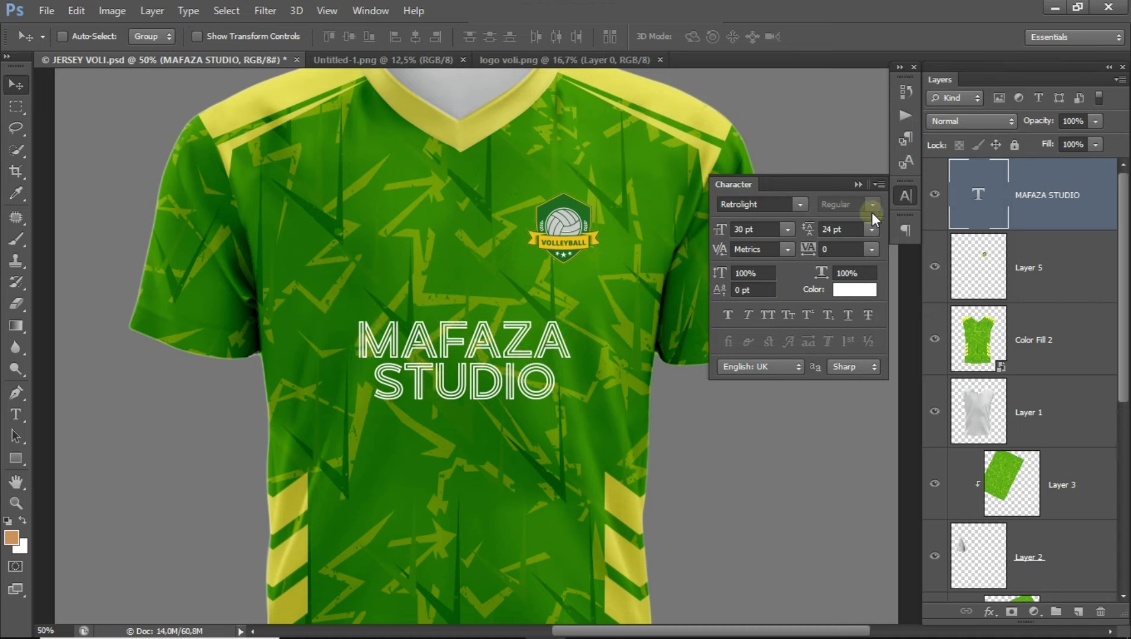
click(858, 184)
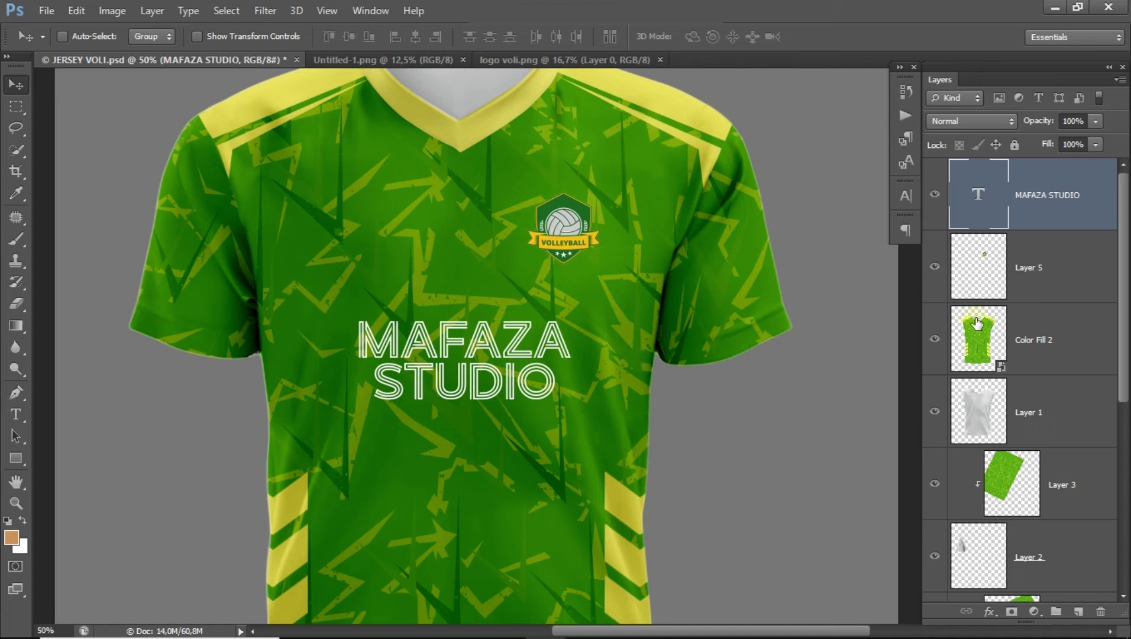
Step: Move the crest (Layer 5) to the left chest and fine-tune the text's position
click(1042, 272)
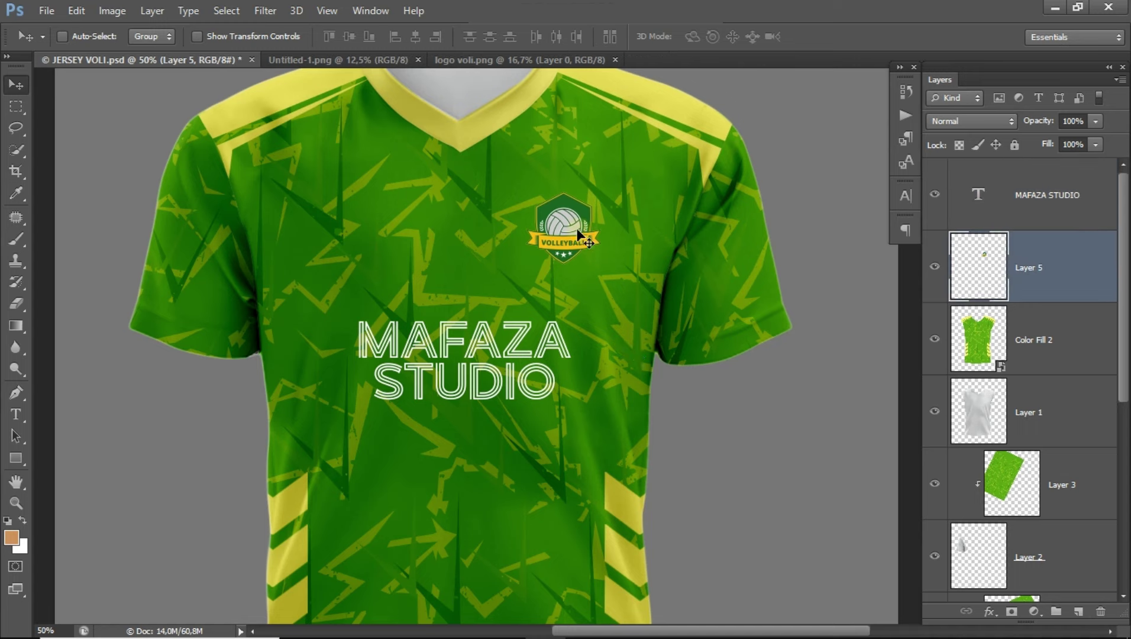
drag(580, 237, 481, 237)
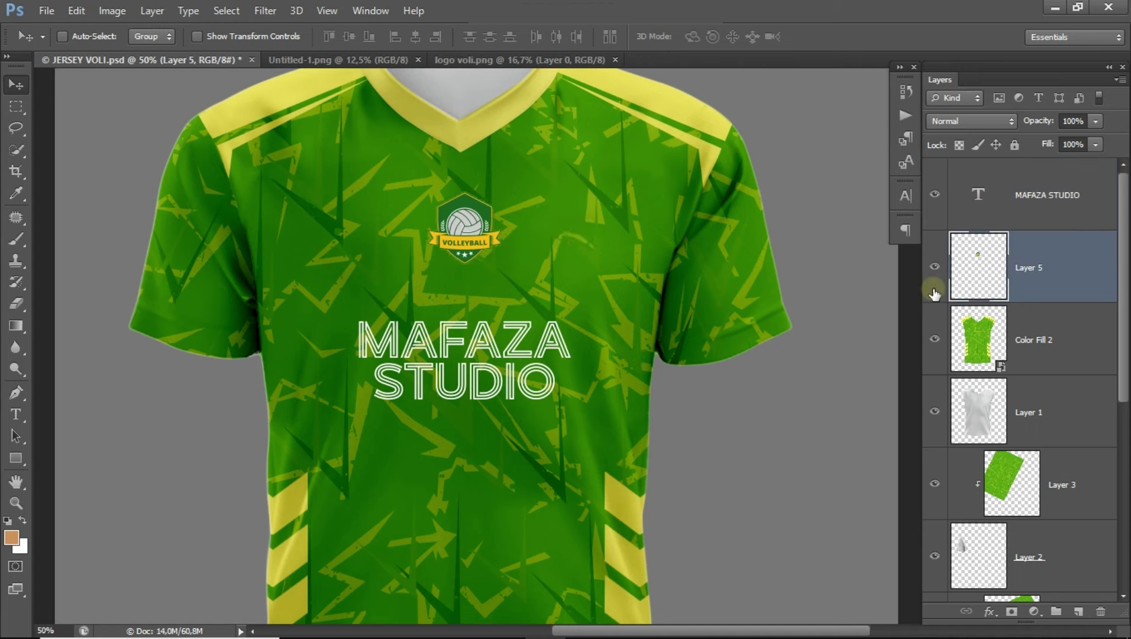
click(1047, 198)
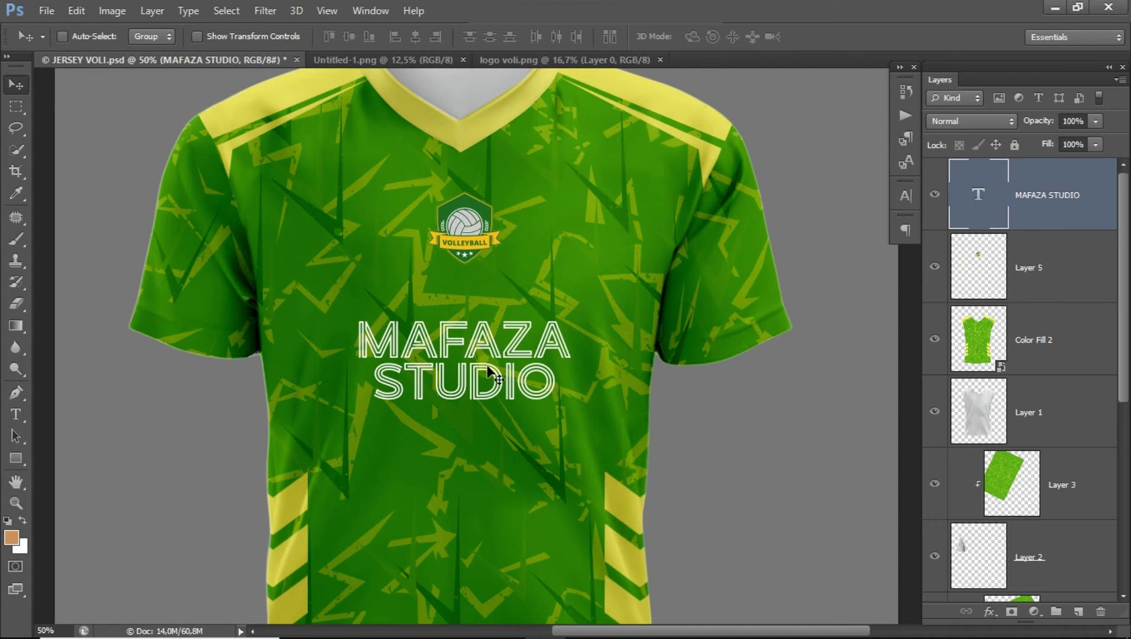
drag(488, 370, 494, 363)
Step: Change the bottom Color Fill background layer from grey to white
scroll(594, 295, down, 1)
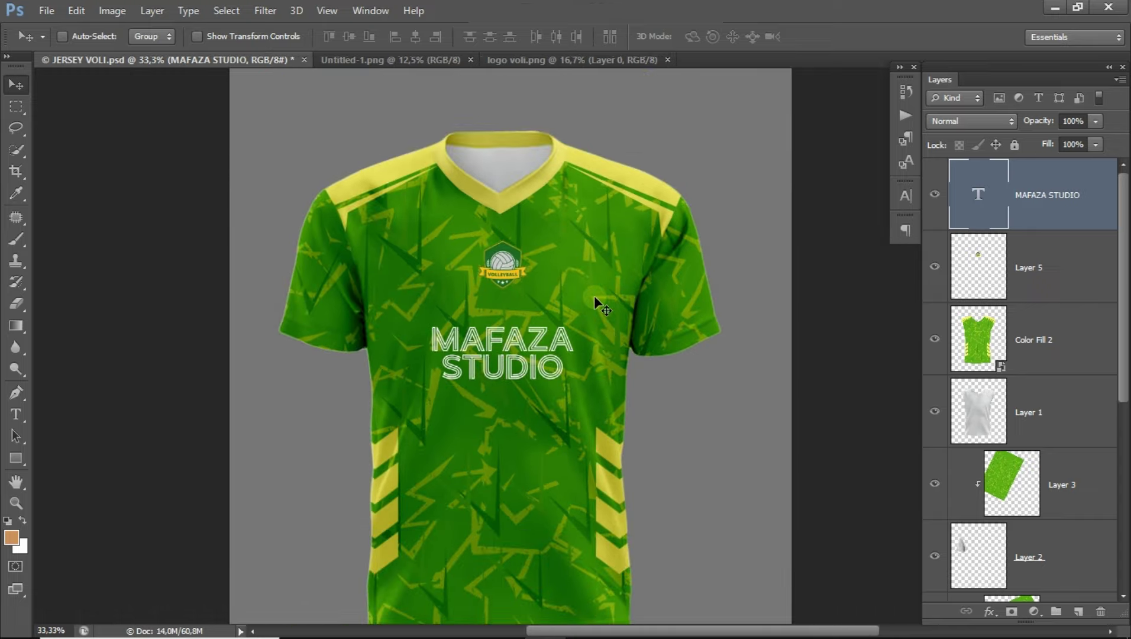
scroll(594, 295, down, 1)
scroll(594, 296, down, 1)
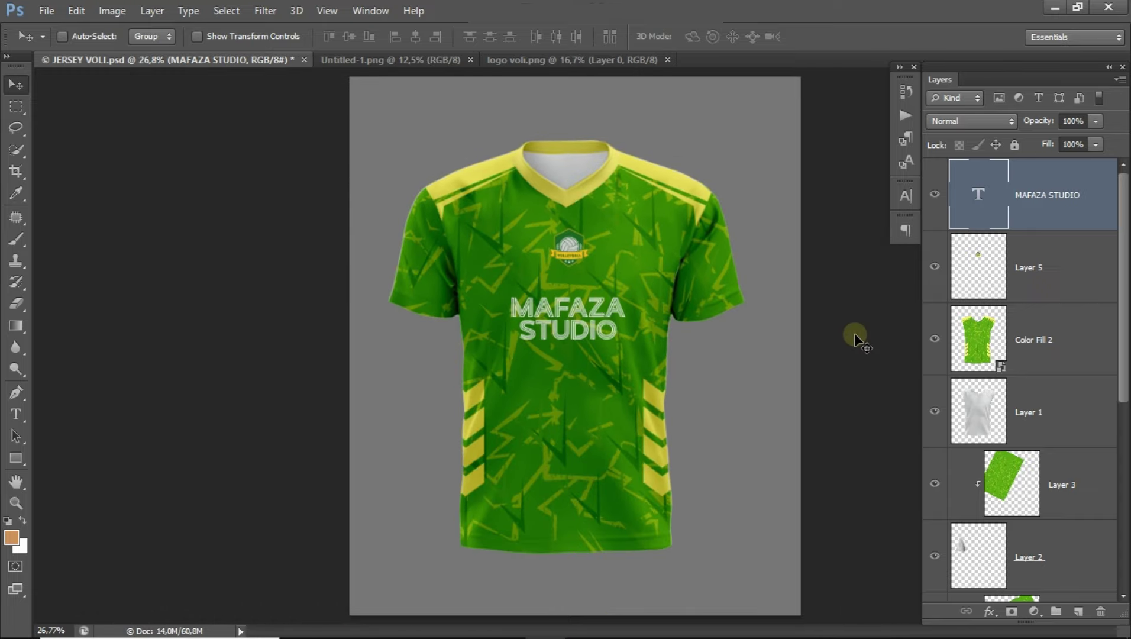
scroll(1037, 494, down, 5)
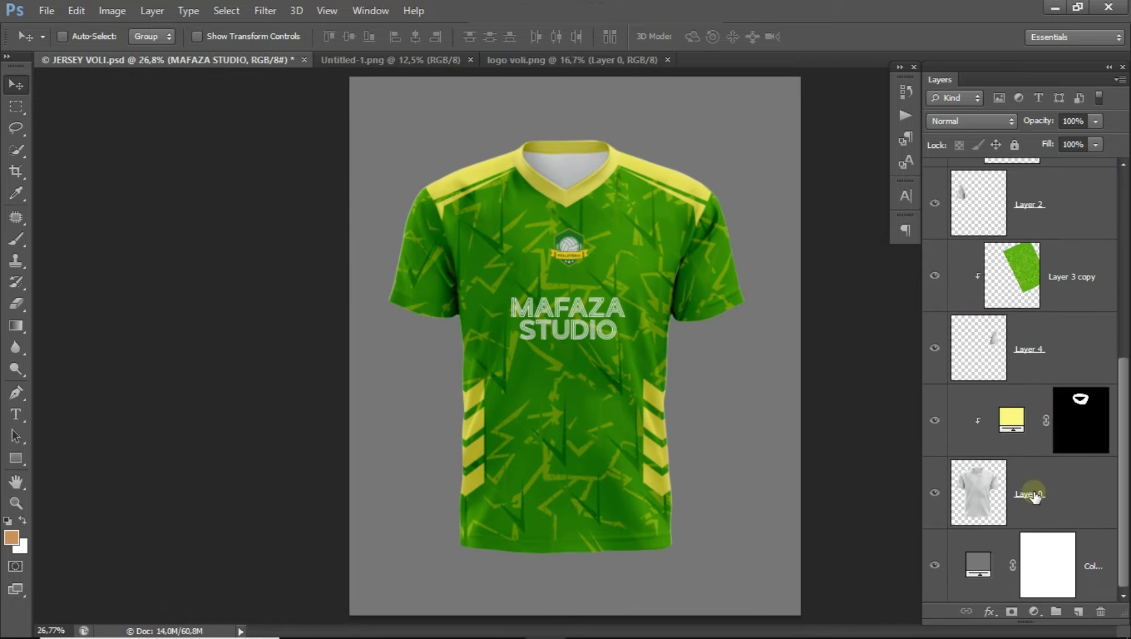
click(979, 569)
double_click(979, 570)
drag(591, 157, 513, 76)
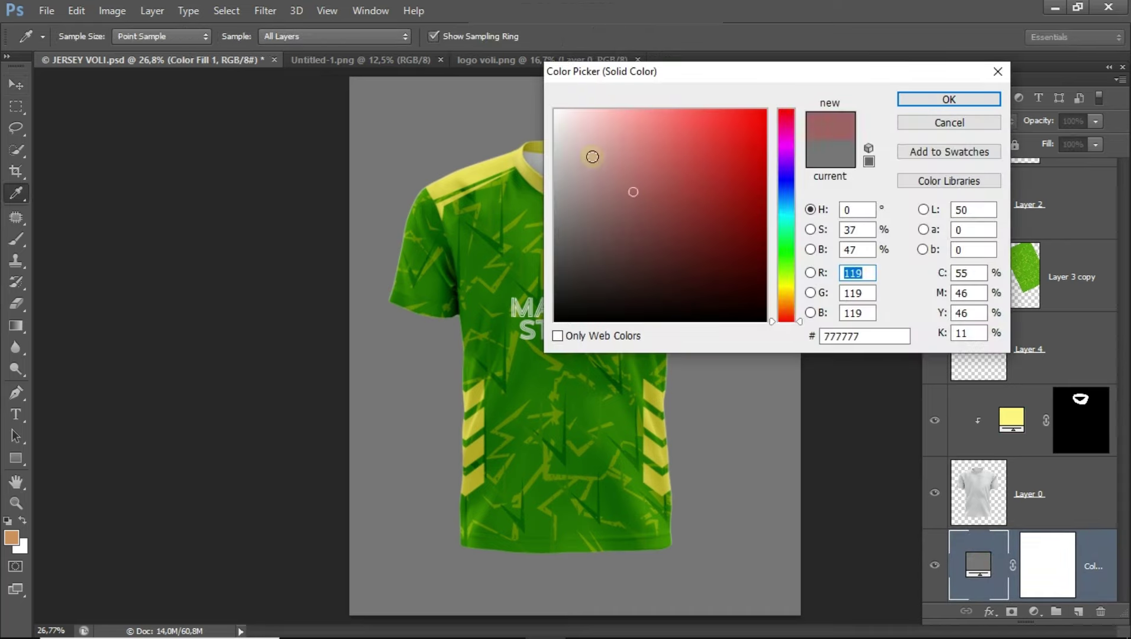
click(959, 99)
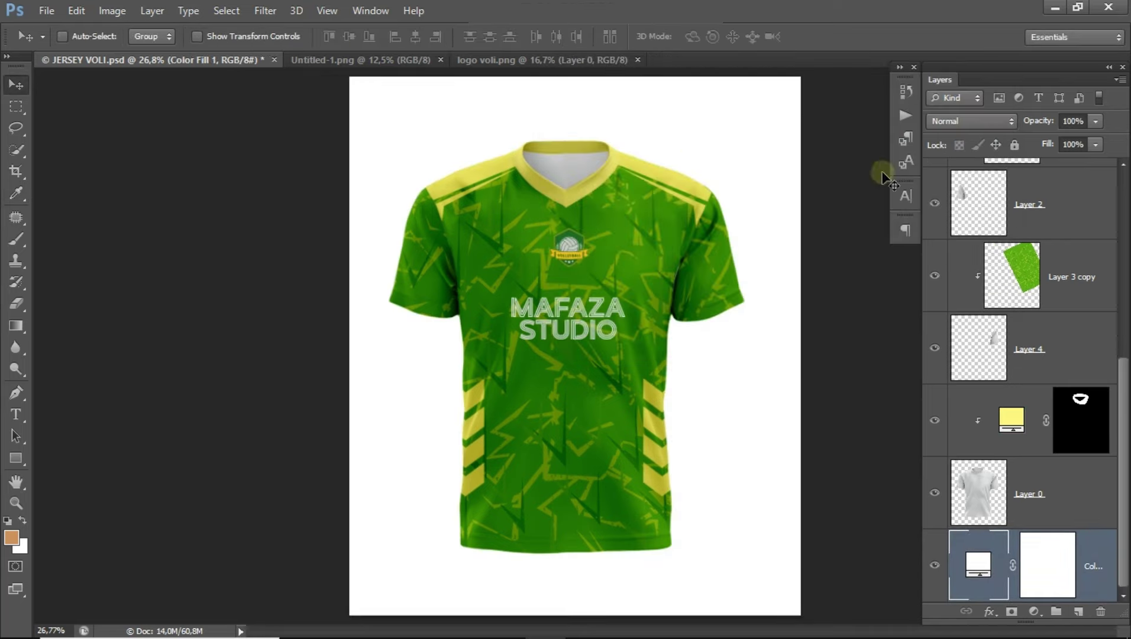